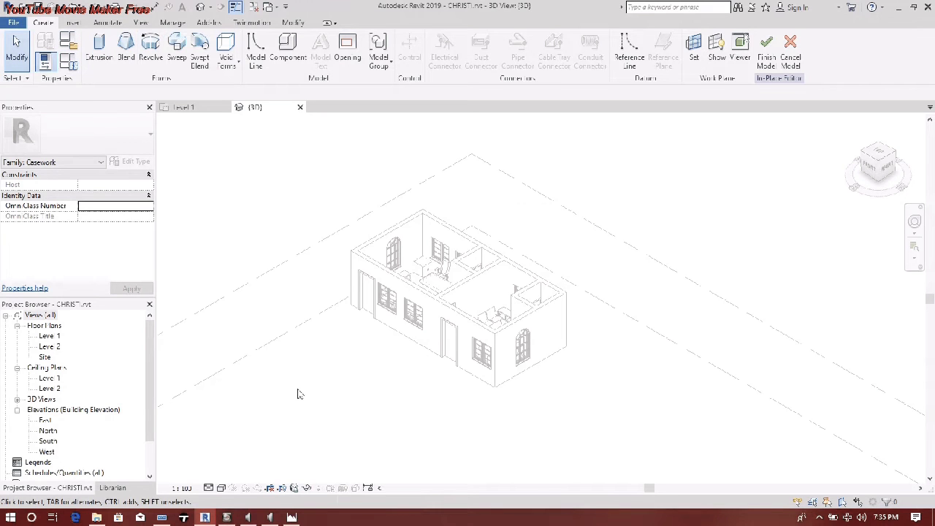
- After checking the reference photo, start a rectangle extrusion with its work plane on the end wall
click(291, 517)
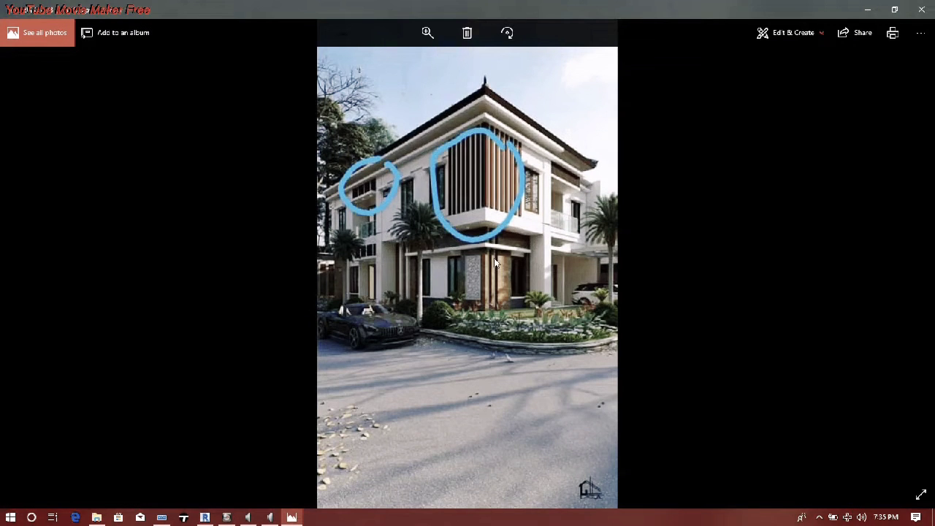
click(860, 8)
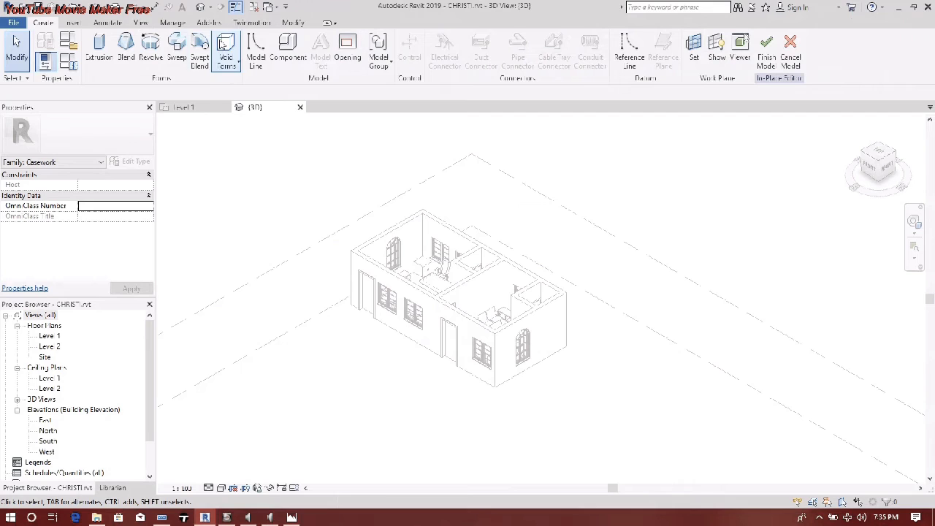
click(99, 50)
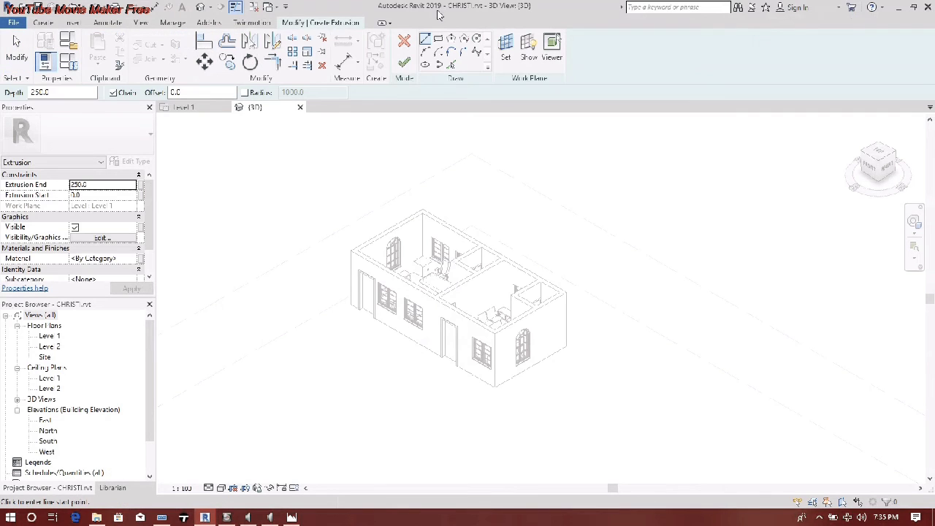
click(437, 38)
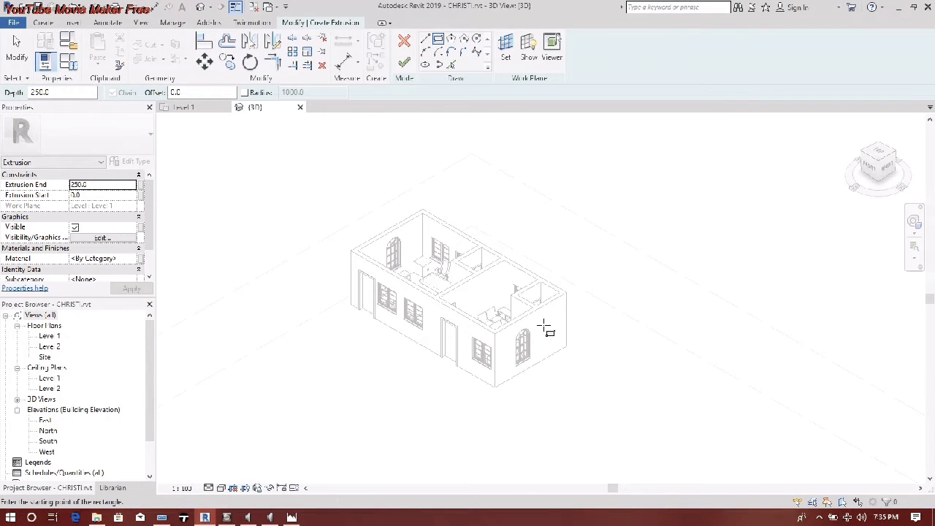
click(505, 47)
click(371, 275)
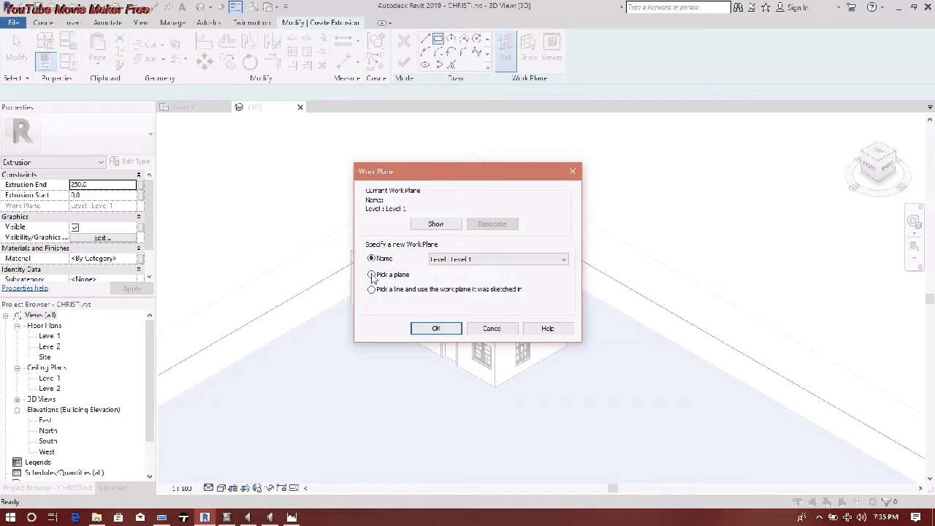
click(436, 328)
click(486, 354)
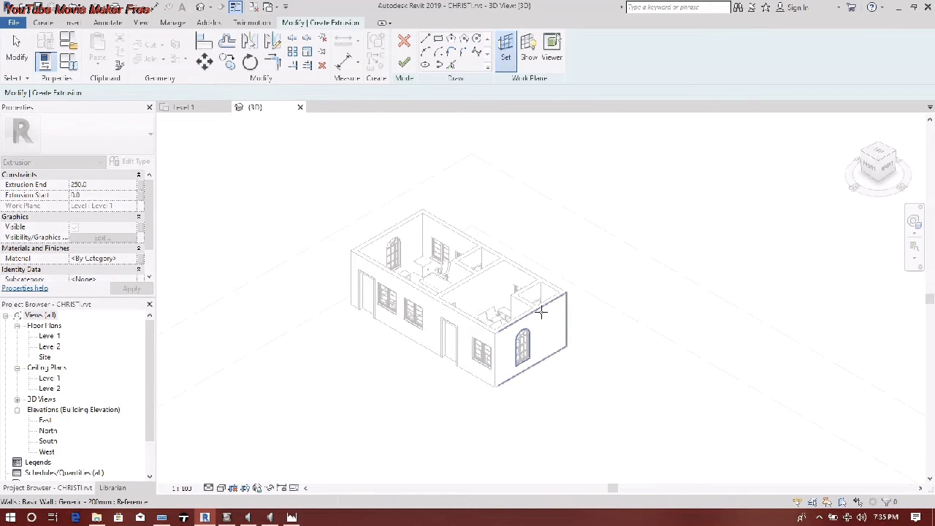
- Re-pick the end wall face with the arched window as the extrusion's work plane
click(505, 47)
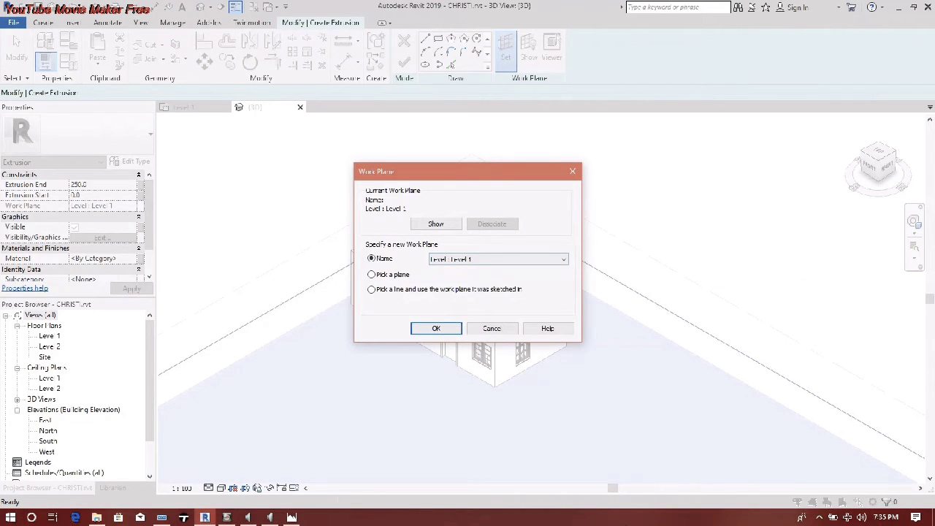
click(371, 274)
click(436, 328)
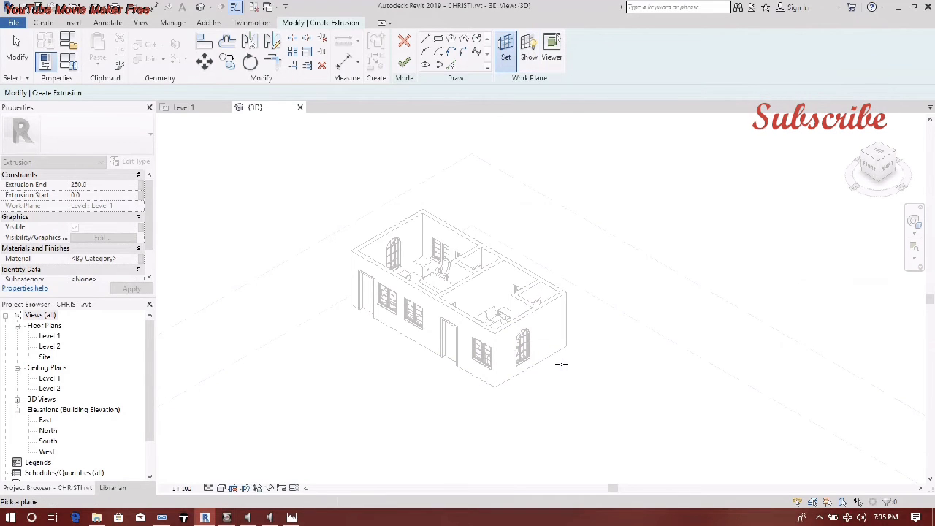
click(550, 320)
scroll(543, 324, up, 5)
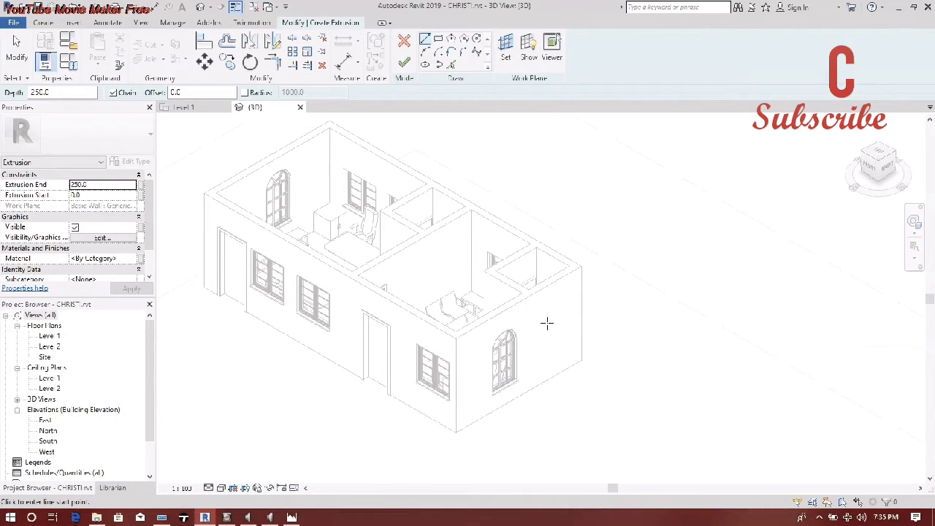
click(506, 51)
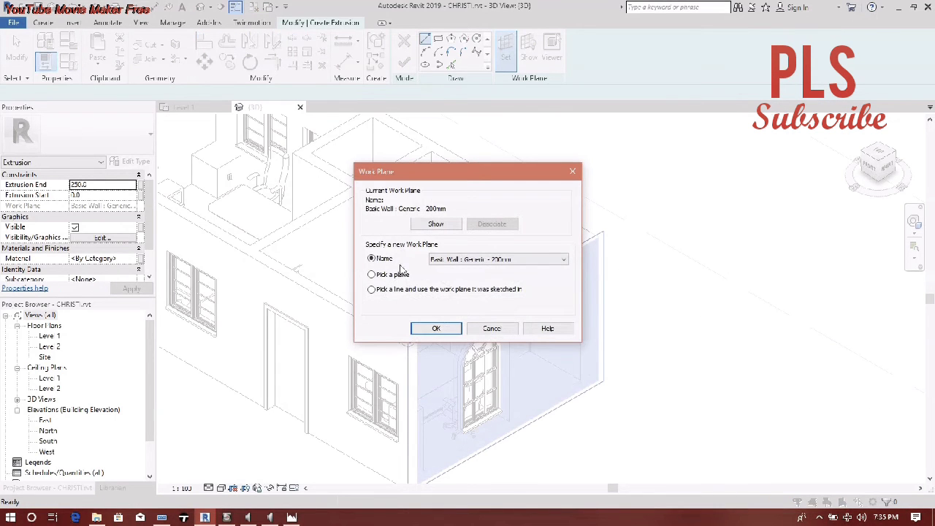
click(372, 274)
click(436, 328)
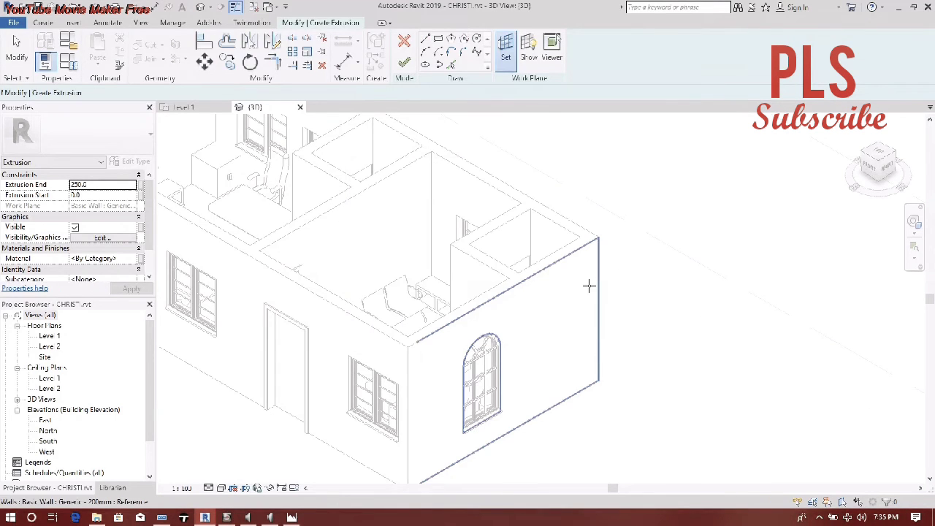
click(544, 300)
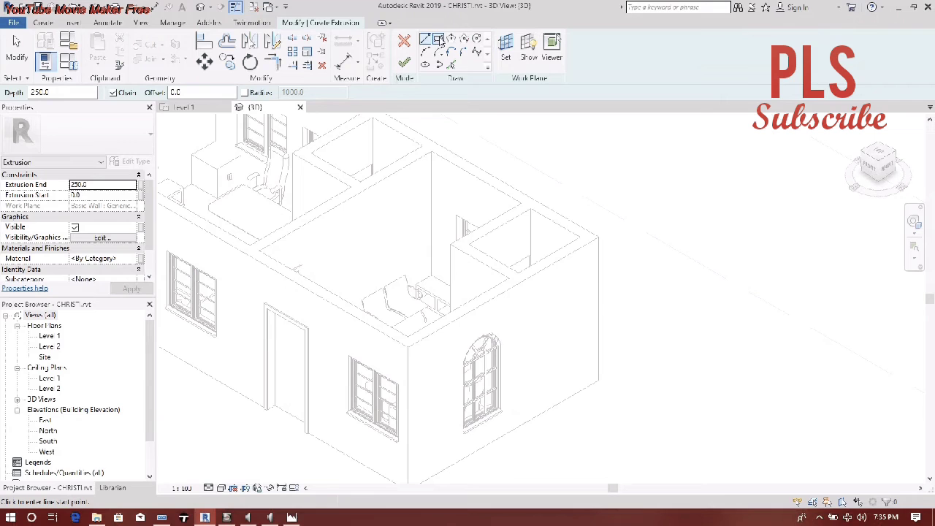
- Sketch a narrow rectangular fin beside the arched window and cut its Extrusion End from 250.0 to 80.0
click(555, 276)
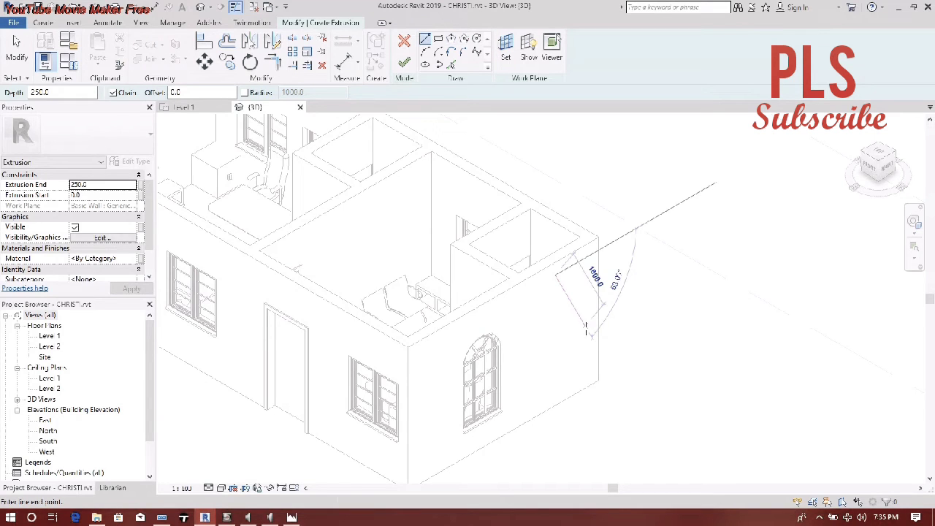
click(438, 38)
click(516, 305)
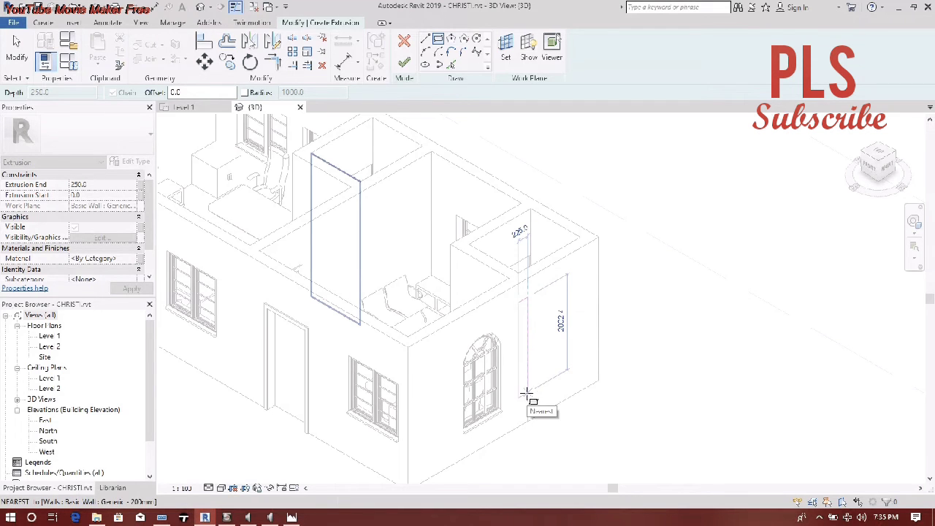
key(Escape)
key(Escape)
key(Escape)
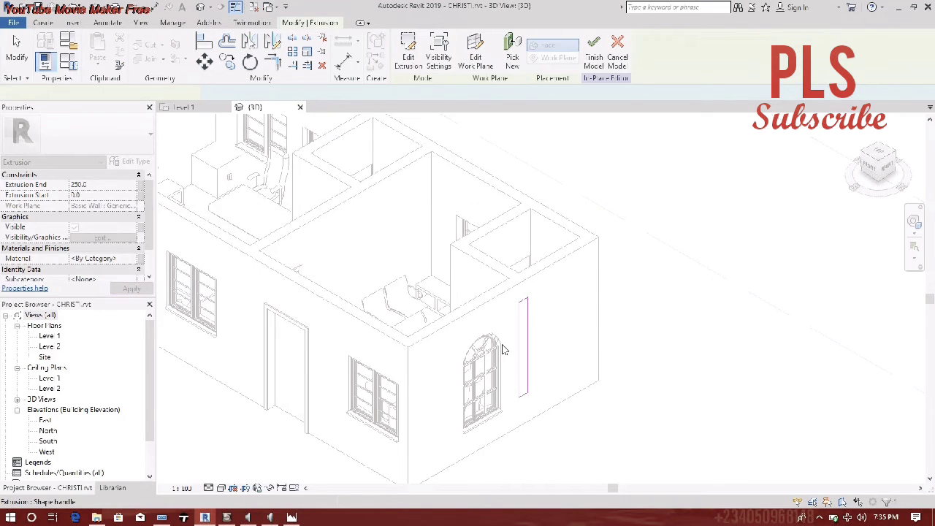
click(108, 184)
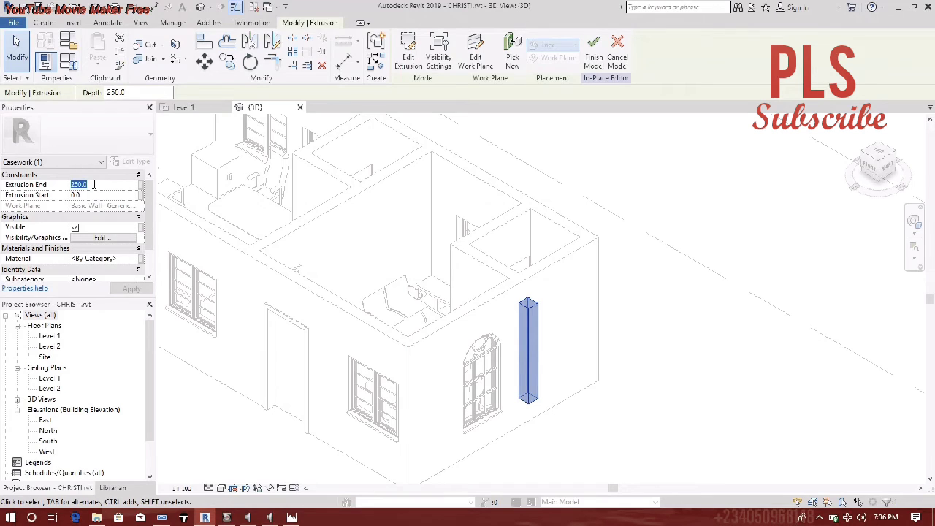
text(30)
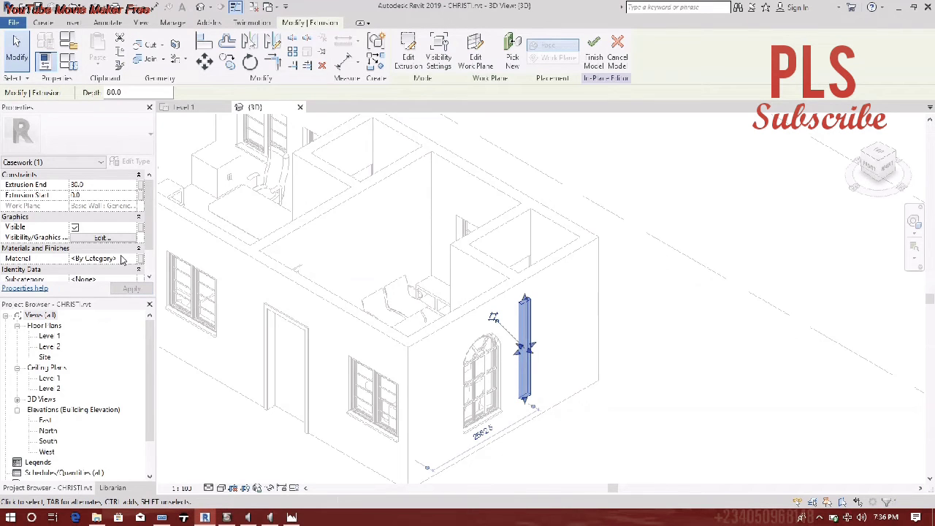
- Replace the fin's By Category material with a newly created Default New Material
click(124, 260)
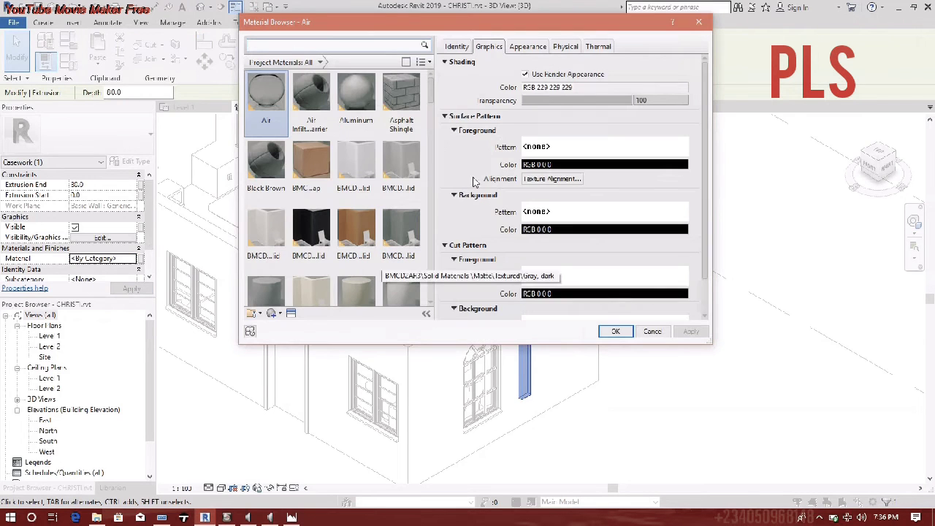
scroll(336, 256, down, 1)
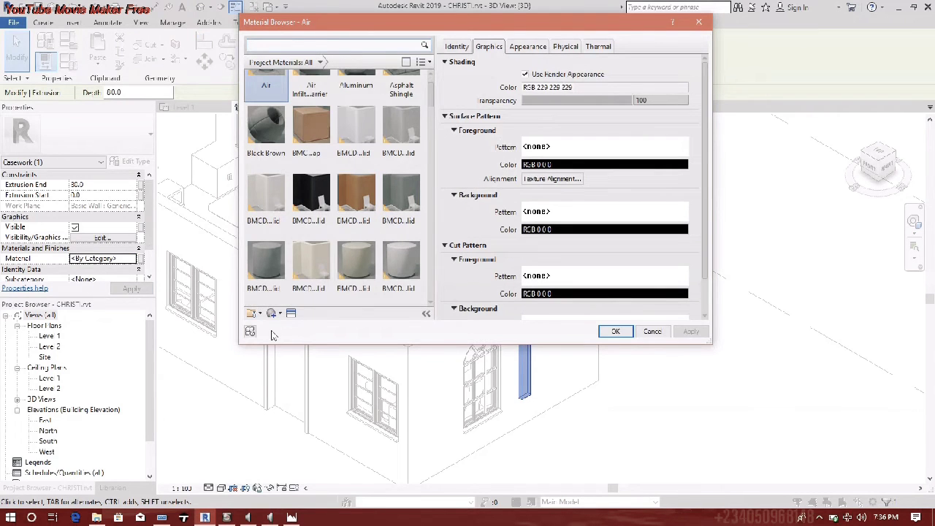
click(273, 313)
click(282, 326)
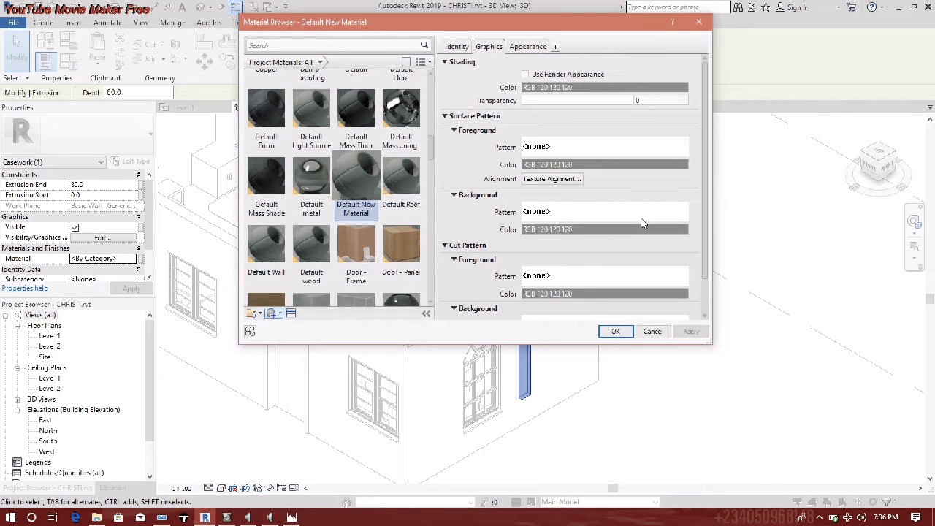
click(615, 331)
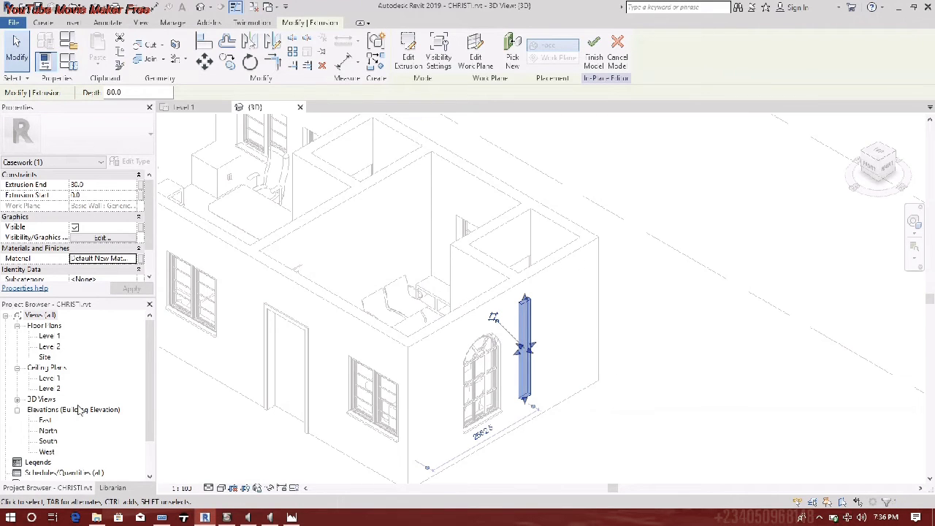
- On the Level 1 plan, narrow the fin's depth to 26.2 and begin an Array
double_click(47, 337)
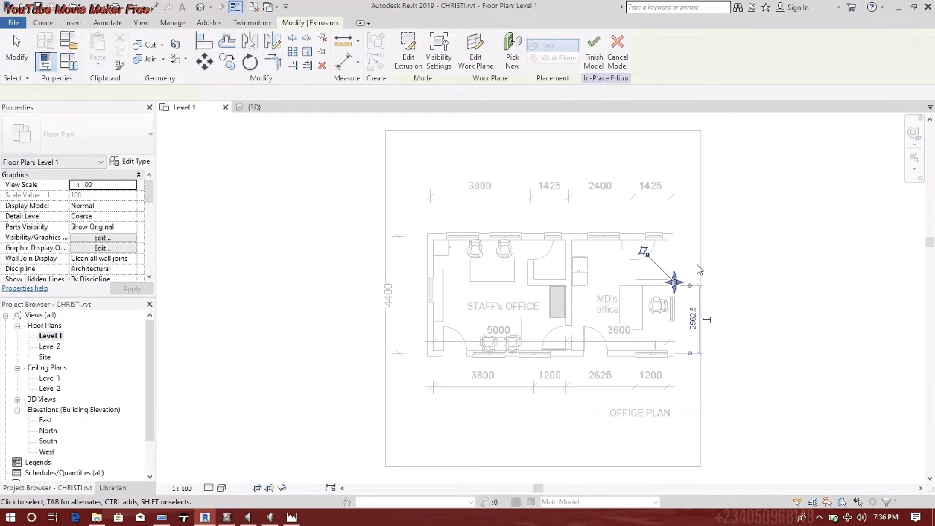
scroll(666, 284, up, 4)
scroll(654, 292, up, 7)
middle_drag(628, 341, 513, 256)
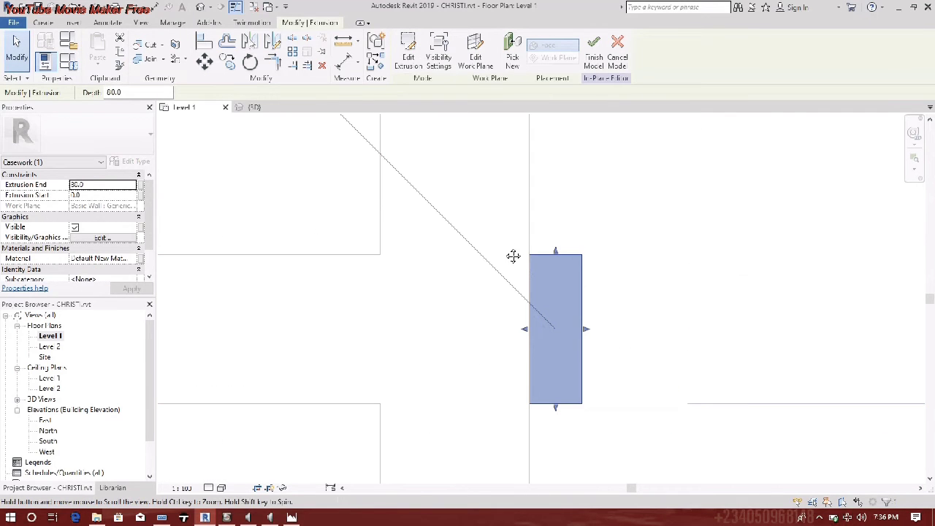
drag(591, 335, 549, 329)
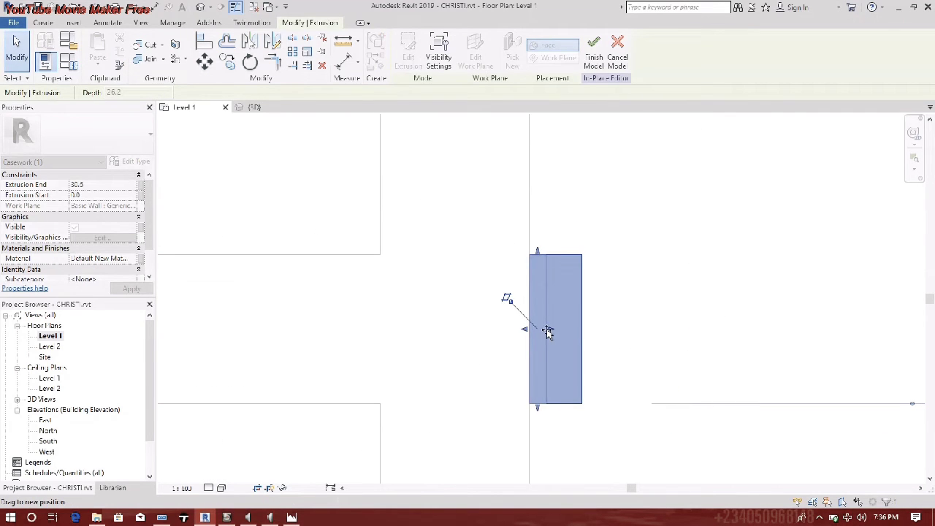
scroll(342, 271, down, 3)
scroll(342, 270, down, 2)
middle_drag(358, 280, 465, 328)
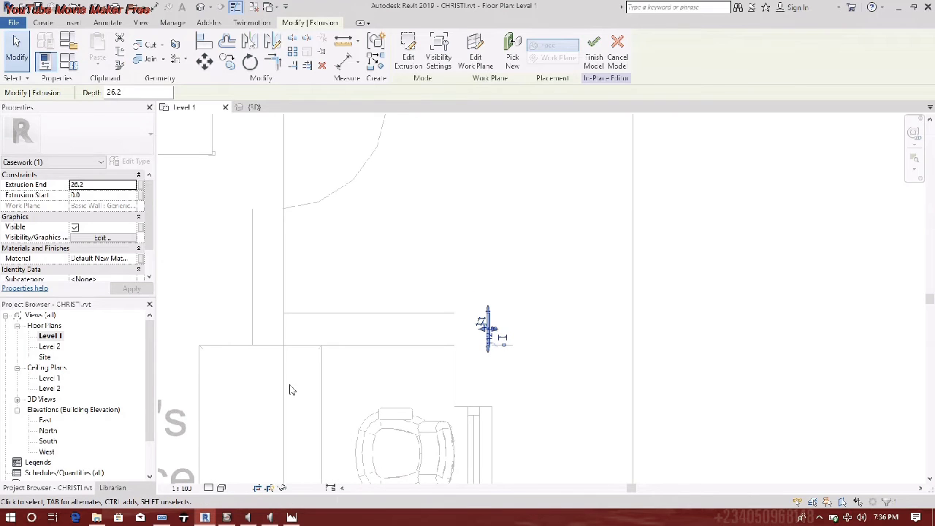
click(291, 51)
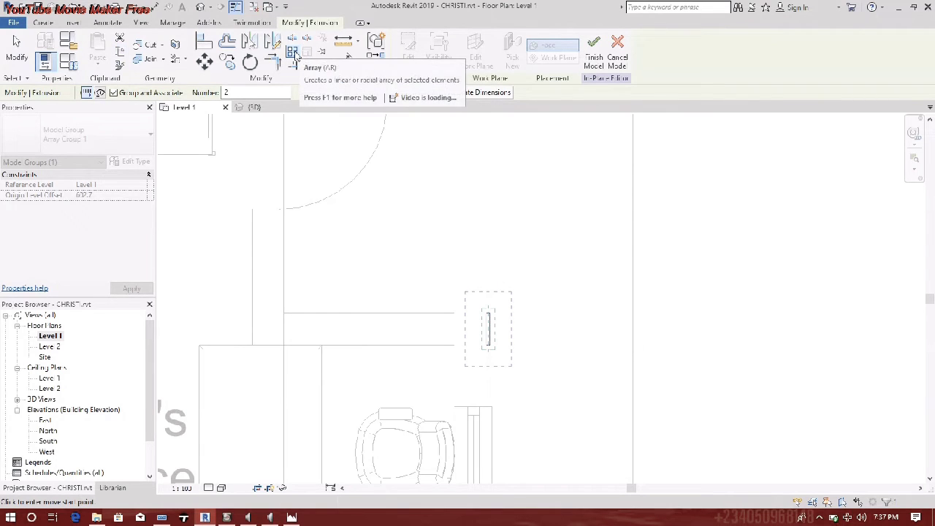
- Array the fin into 4 copies along the wall and finish the in-place model
click(486, 313)
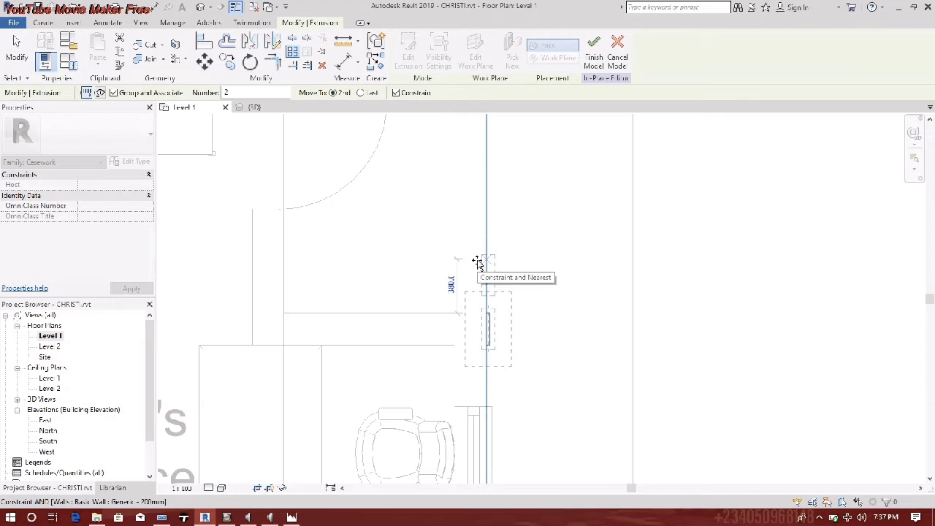
click(476, 262)
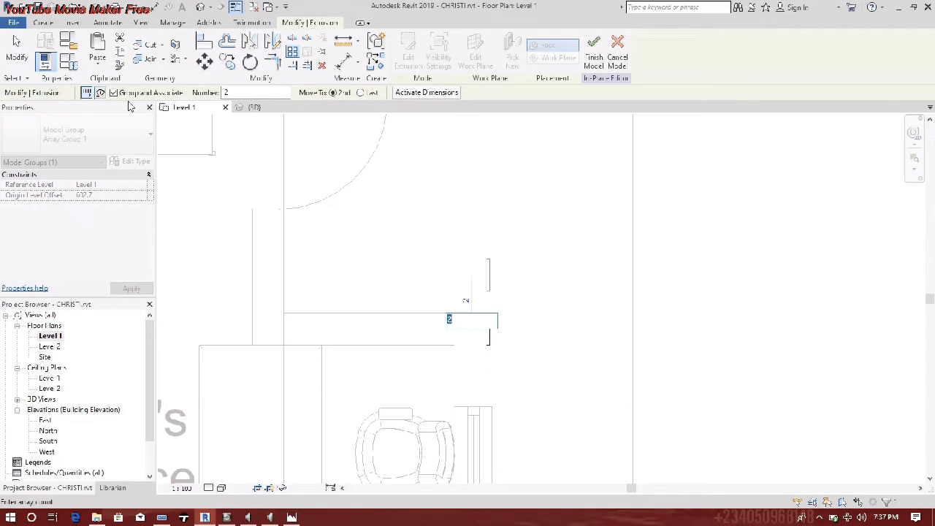
text(4)
key(Return)
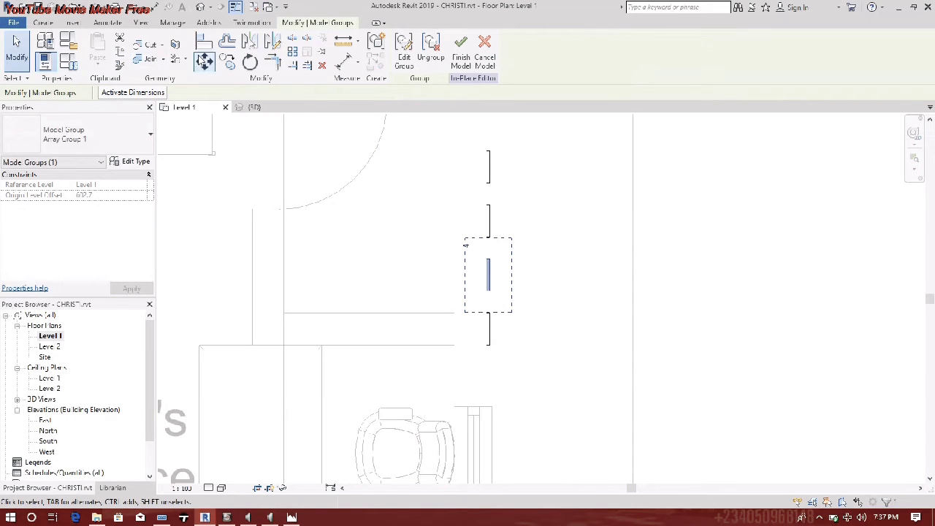
scroll(286, 299, down, 3)
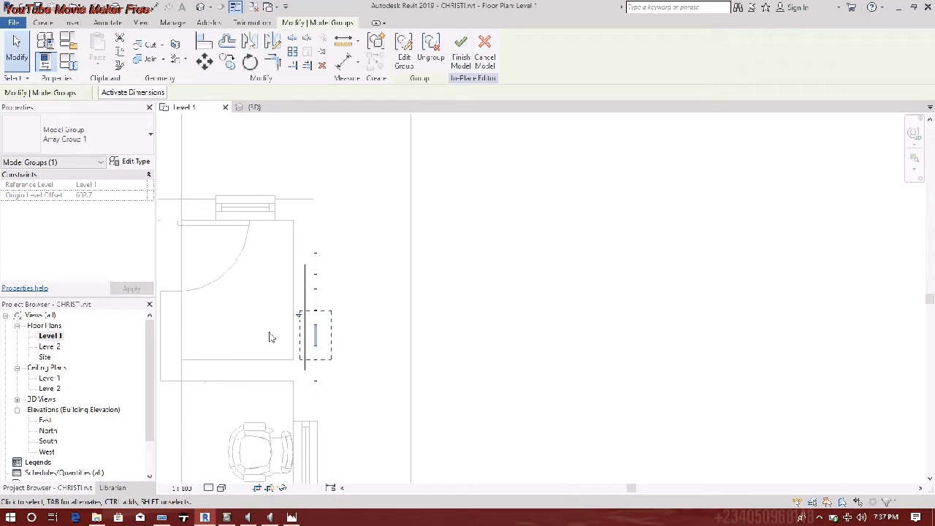
click(460, 51)
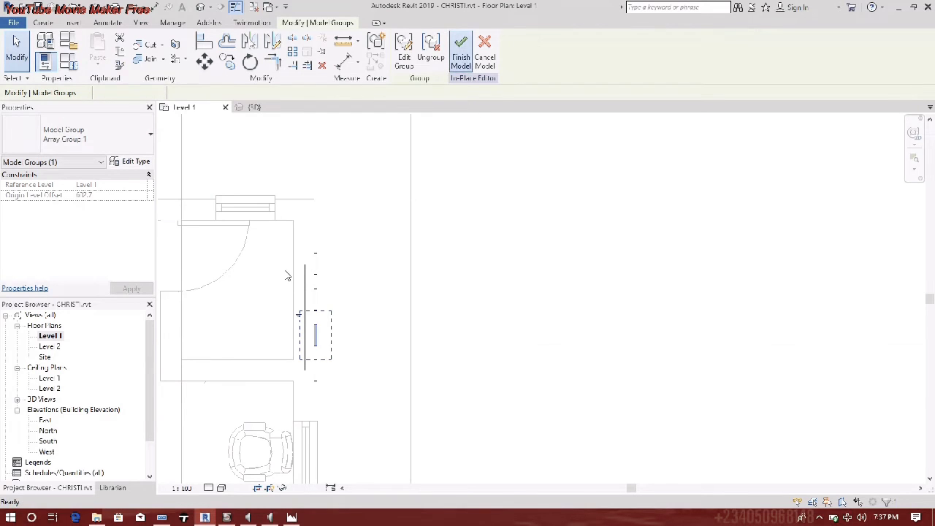
scroll(358, 336, down, 1)
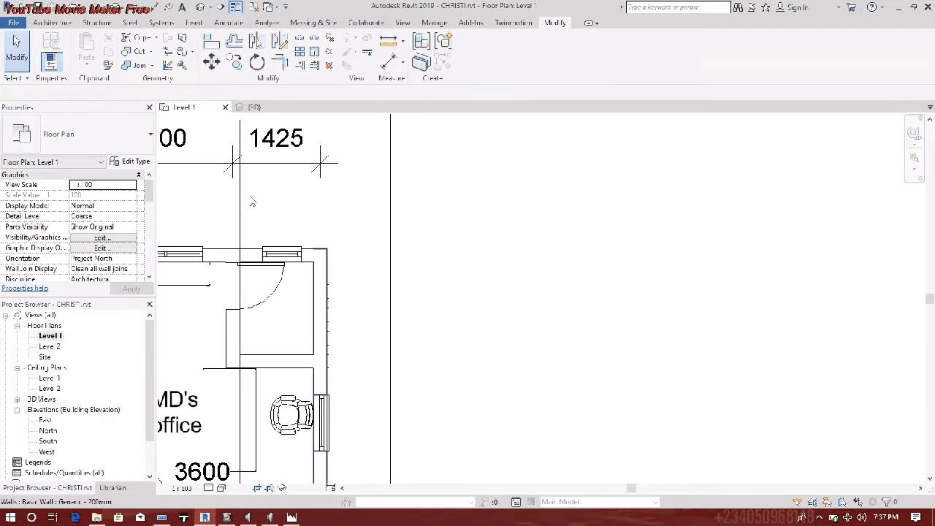
- Switch to the Default 3D view and frame the whole house
click(196, 10)
scroll(488, 267, up, 4)
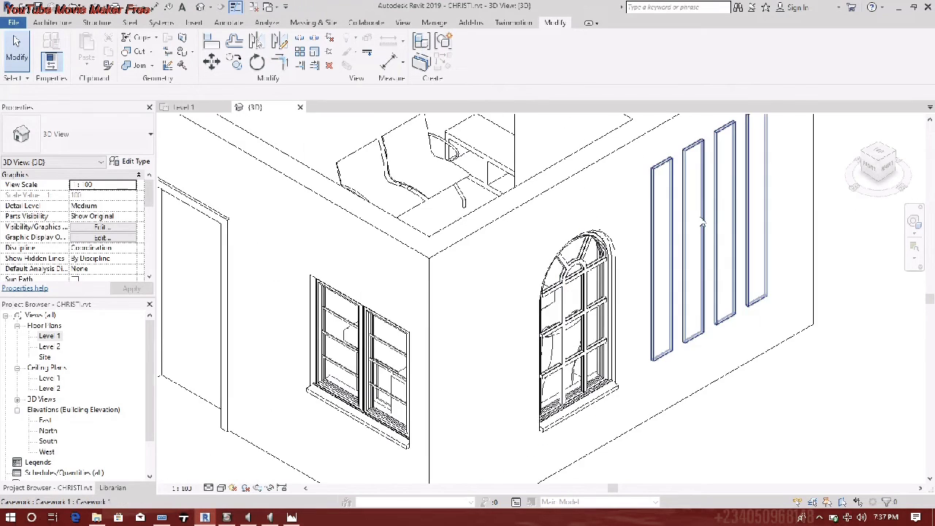
scroll(622, 264, down, 2)
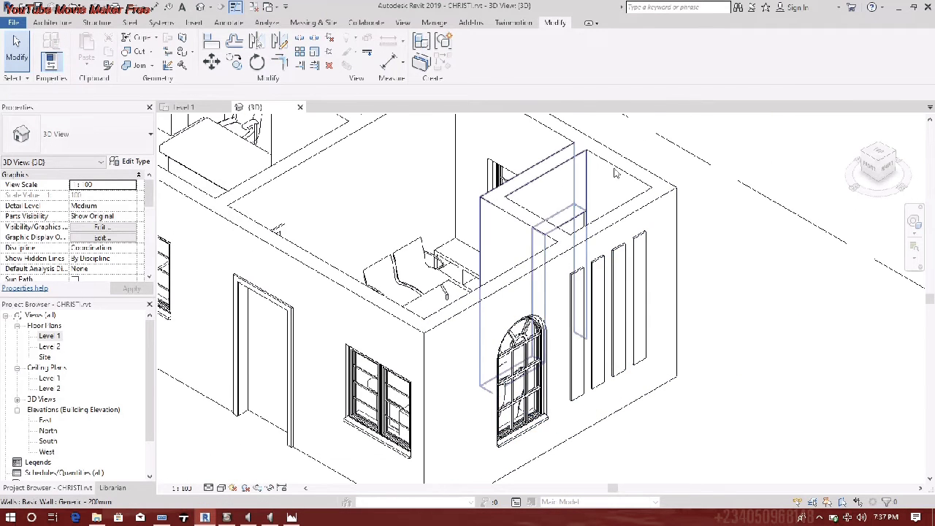
scroll(558, 240, down, 2)
middle_drag(549, 244, 600, 301)
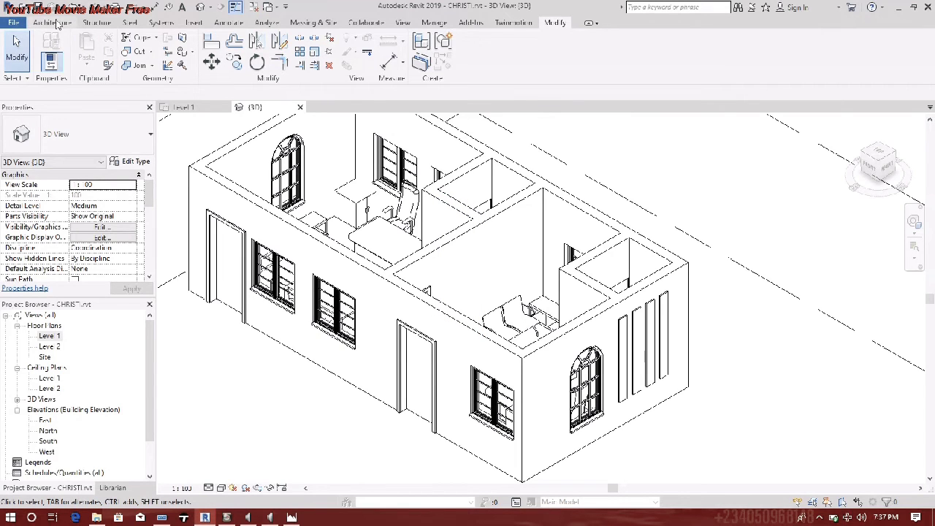
- Edit the fin's in-place model, array the panel into 4 evenly spaced copies, and finish the model
click(640, 327)
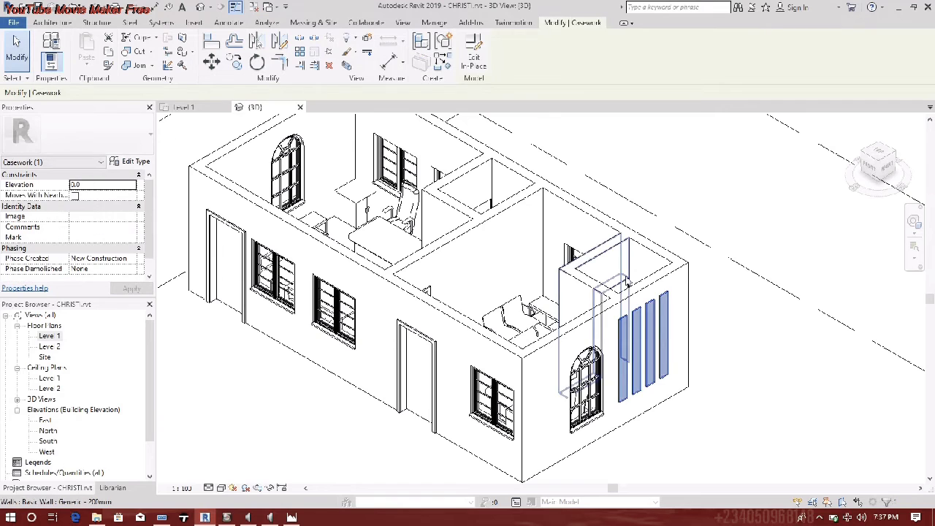
click(474, 49)
click(648, 341)
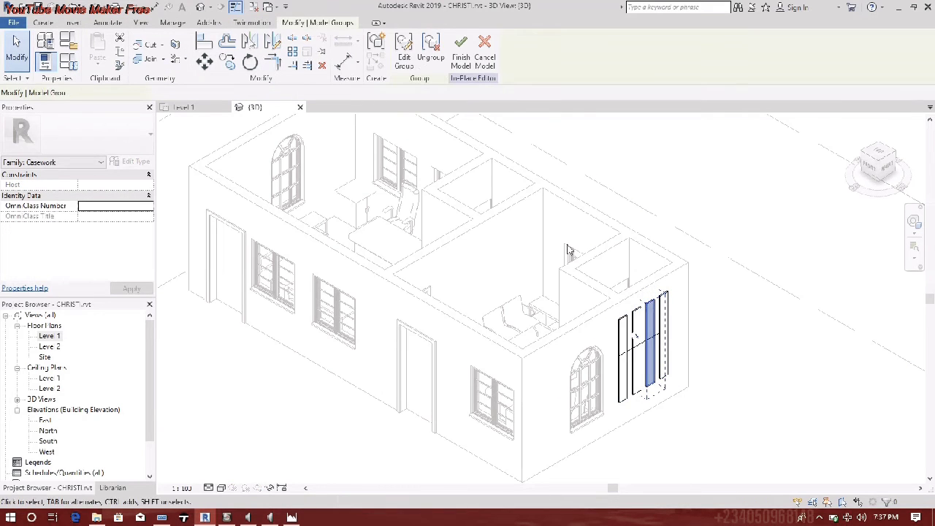
click(624, 334)
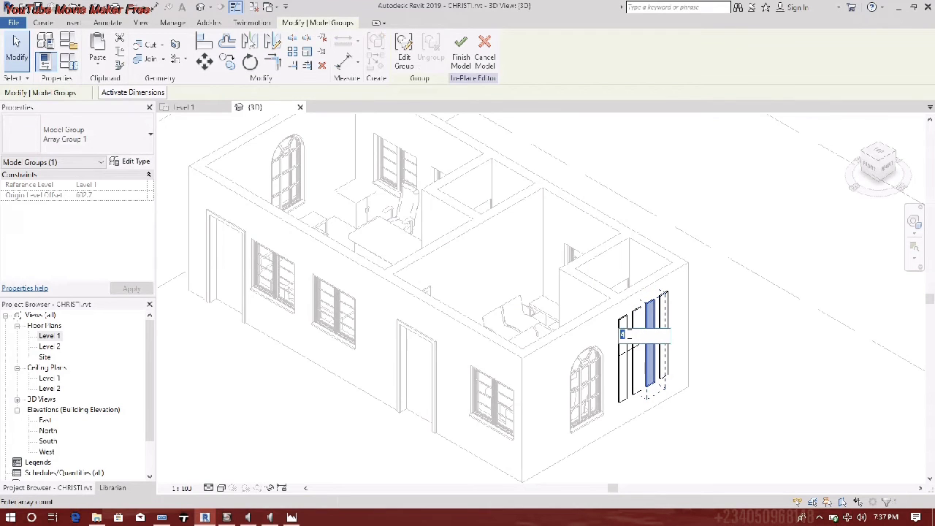
key(Return)
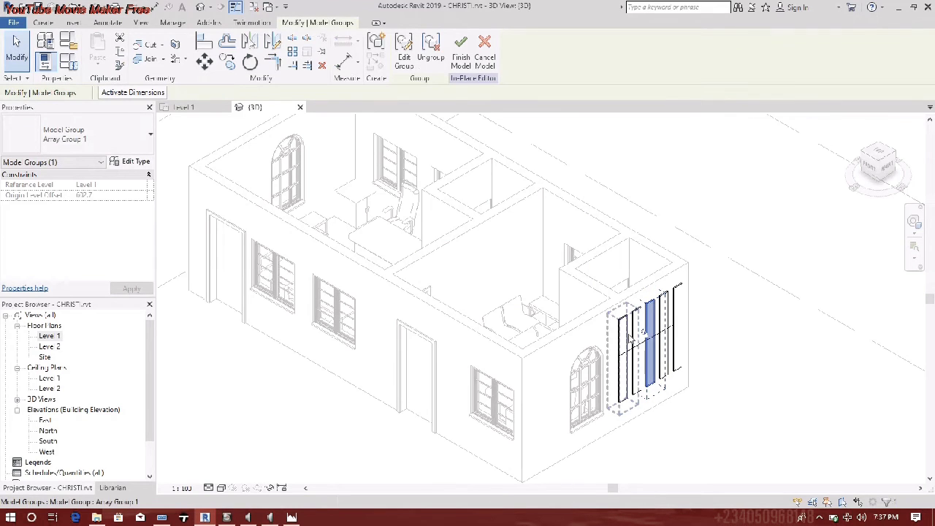
key(Escape)
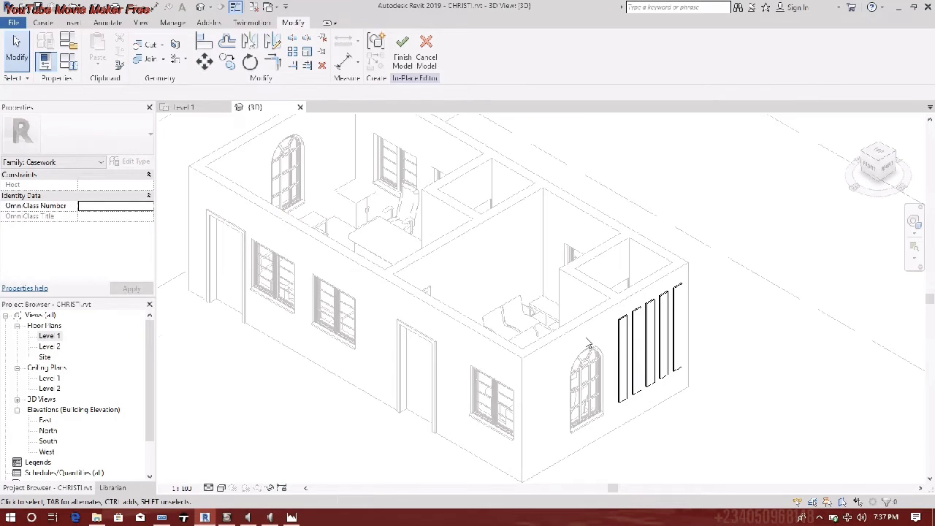
scroll(588, 343, down, 3)
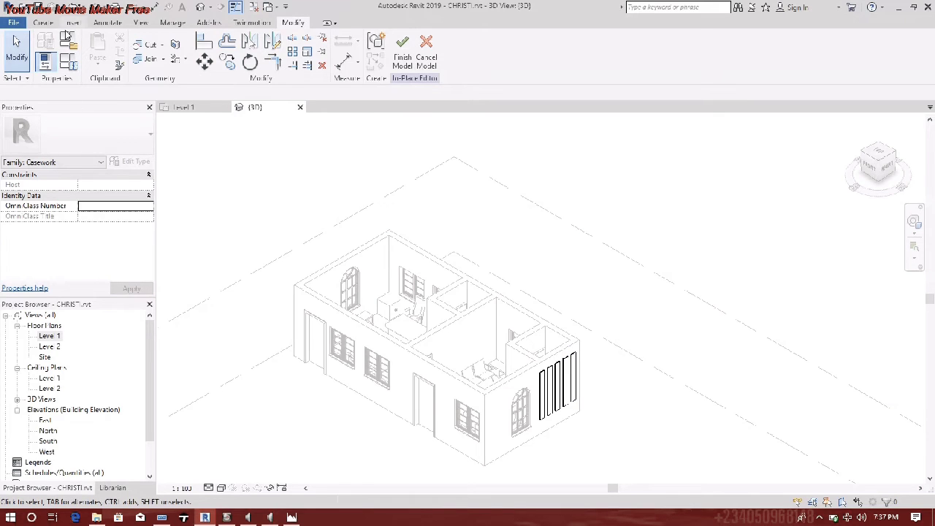
click(405, 57)
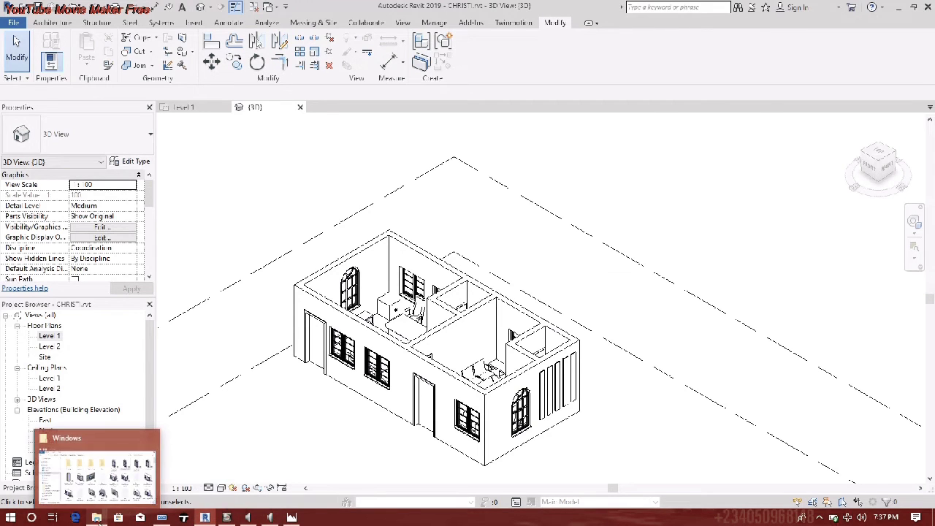
click(98, 517)
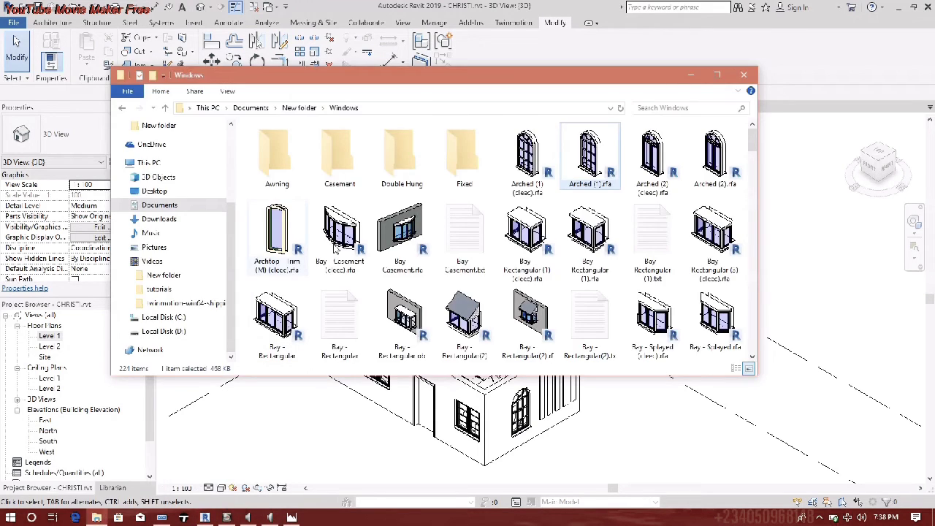
click(121, 108)
click(121, 108)
click(121, 108)
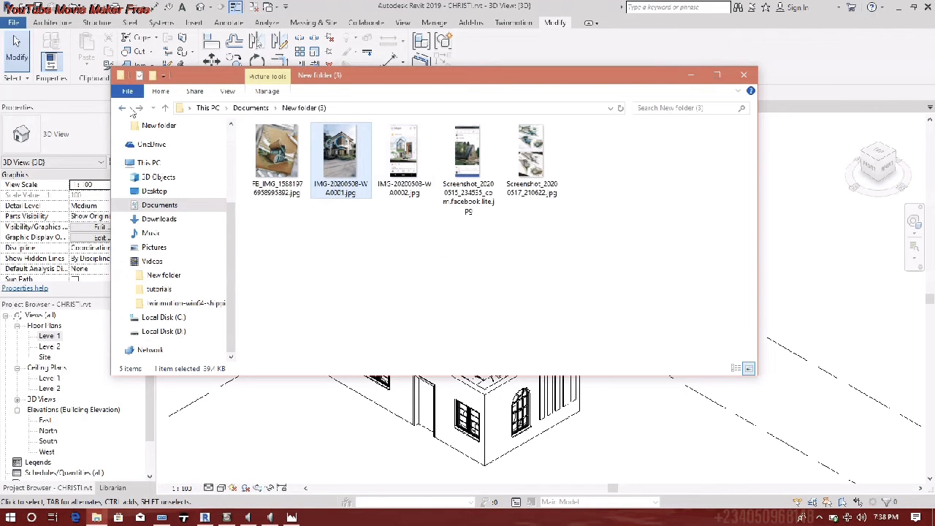
double_click(404, 154)
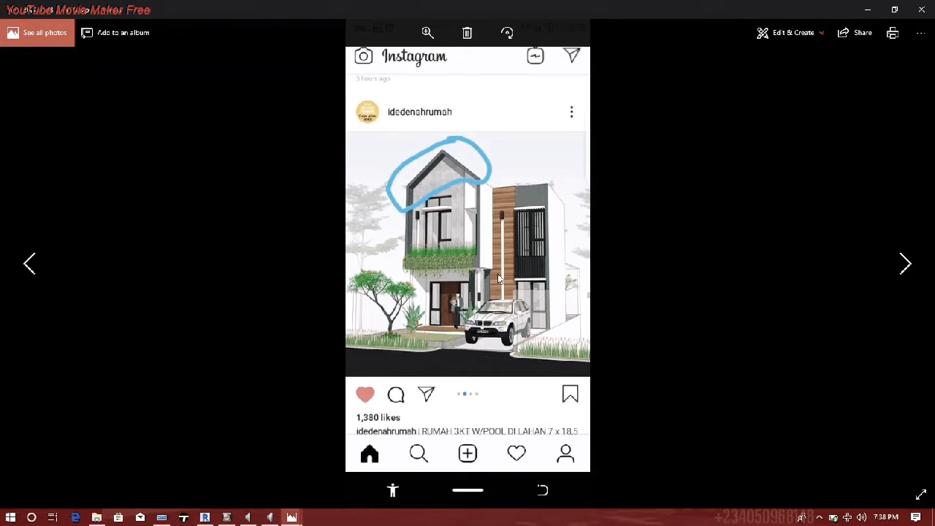
click(869, 9)
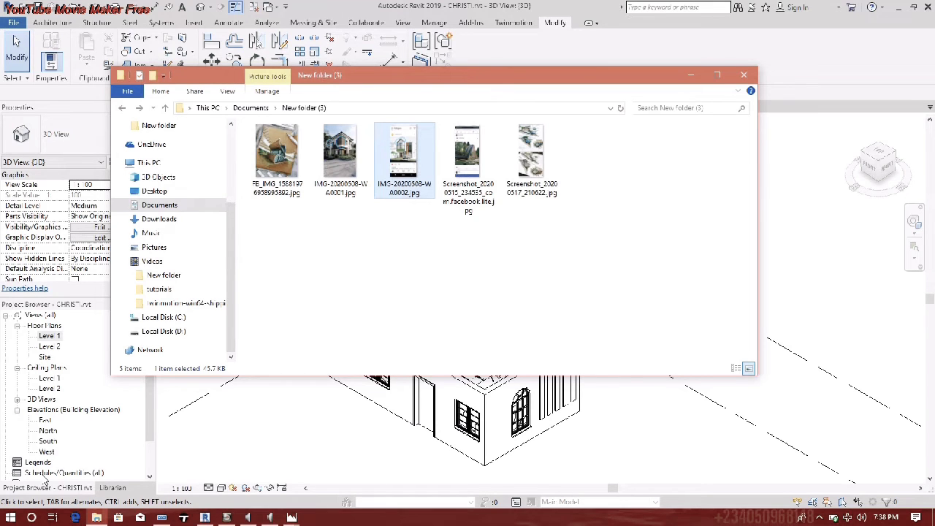
- Open the South elevation and place IMG-20200508-WA0002.jpg as a raster image
click(47, 448)
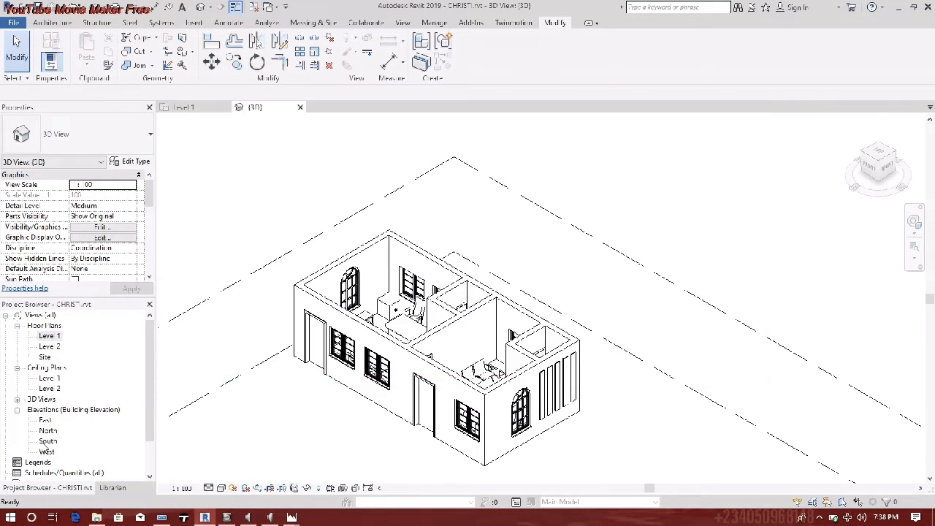
double_click(48, 441)
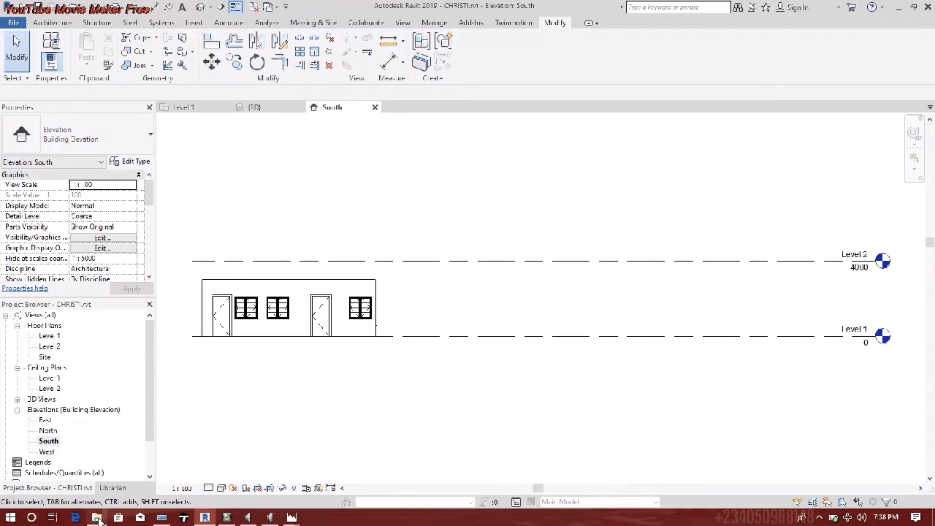
click(97, 517)
drag(739, 437, 811, 317)
click(797, 282)
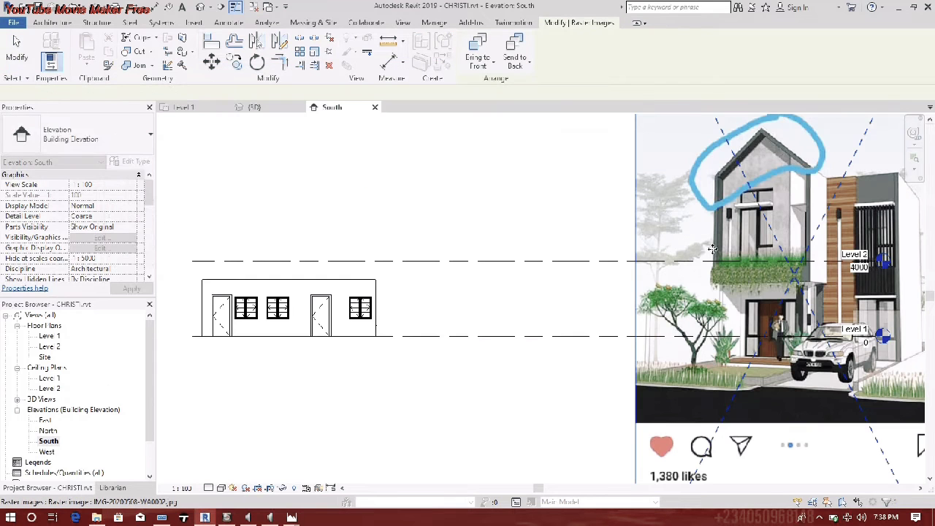
- Scale the reference image down to 4382.2 wide and move it left of the building
scroll(622, 271, down, 2)
drag(673, 238, 567, 270)
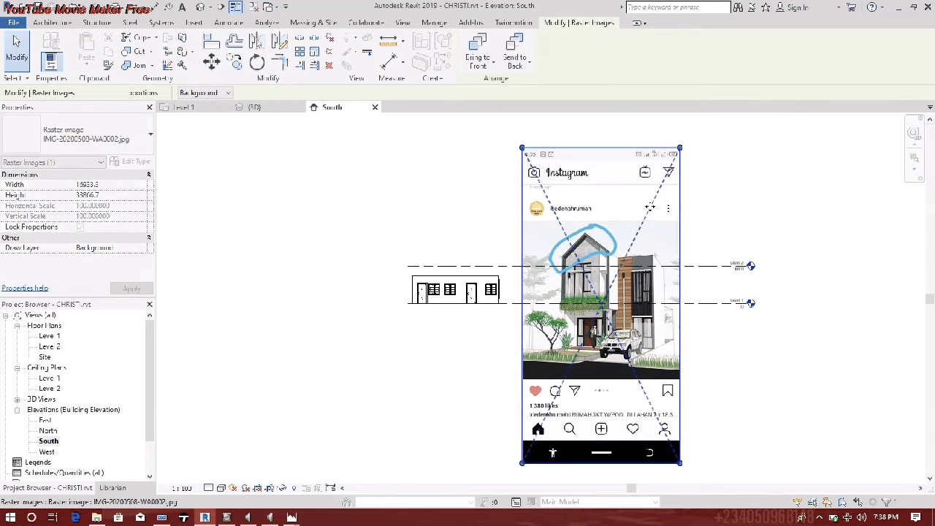
drag(681, 149, 499, 338)
drag(558, 402, 315, 274)
click(382, 293)
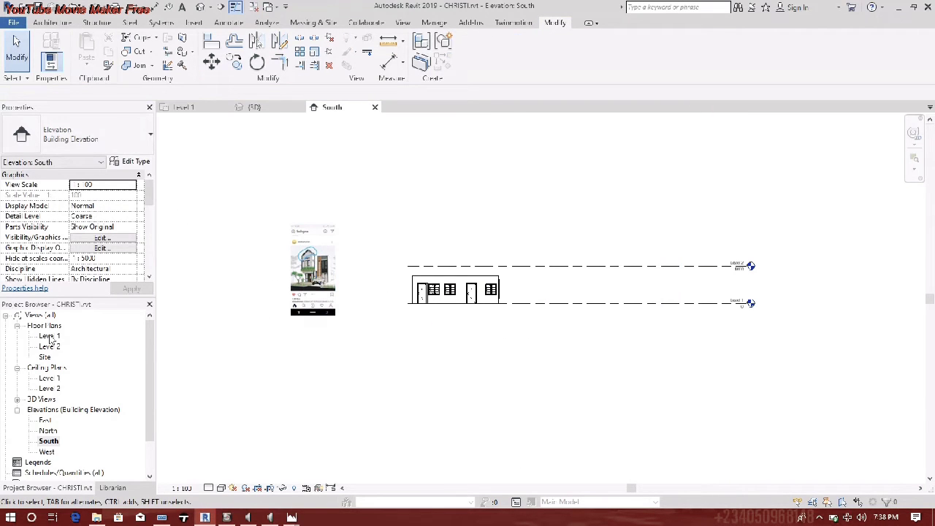
scroll(320, 277, up, 1)
scroll(320, 278, up, 8)
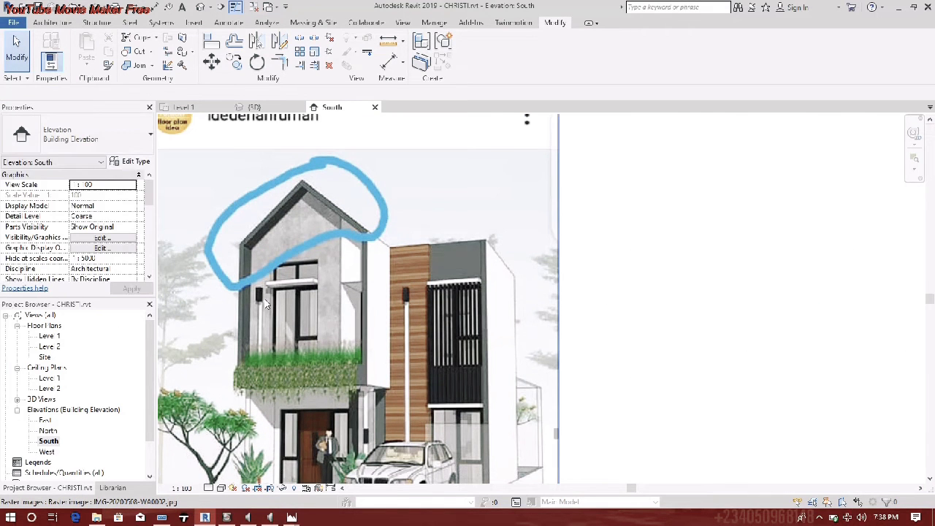
- On Level 1, window-select the office walls, doors and furniture and copy them
double_click(49, 336)
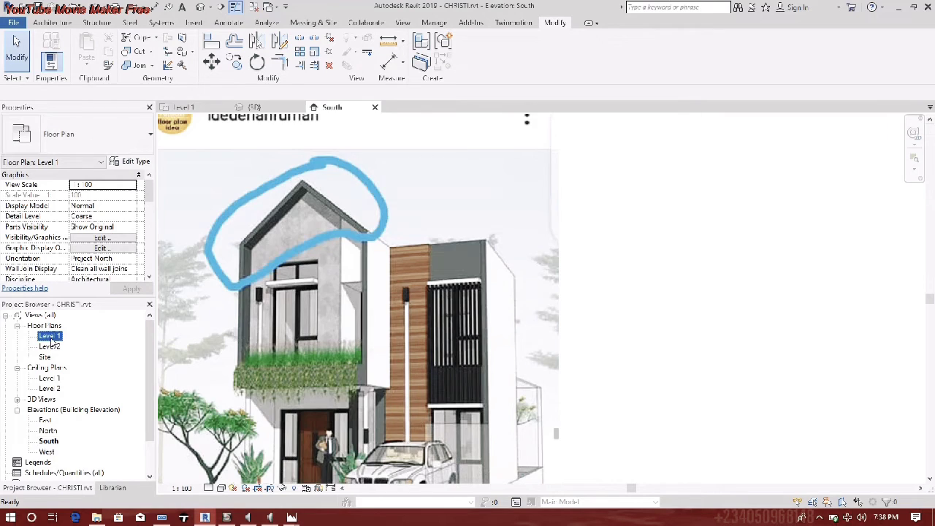
scroll(560, 323, down, 4)
scroll(454, 312, up, 5)
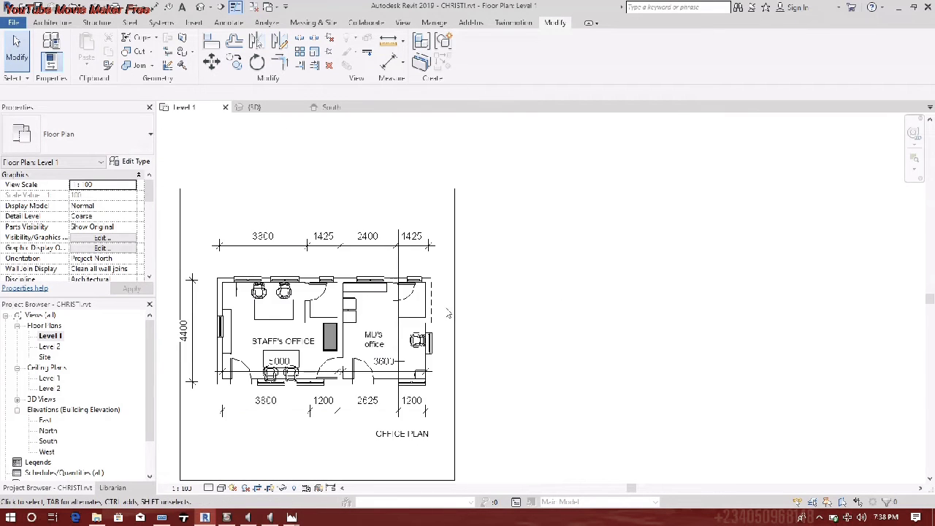
scroll(407, 296, down, 5)
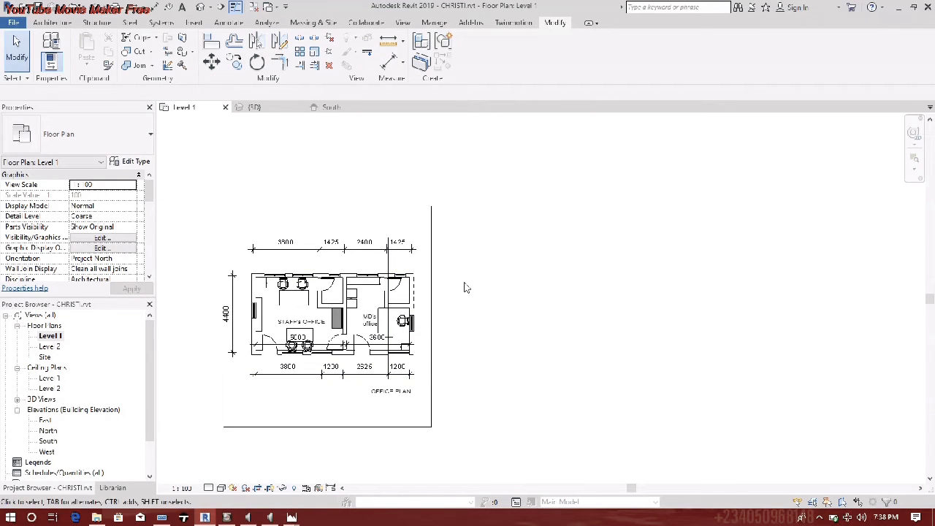
drag(241, 260, 472, 360)
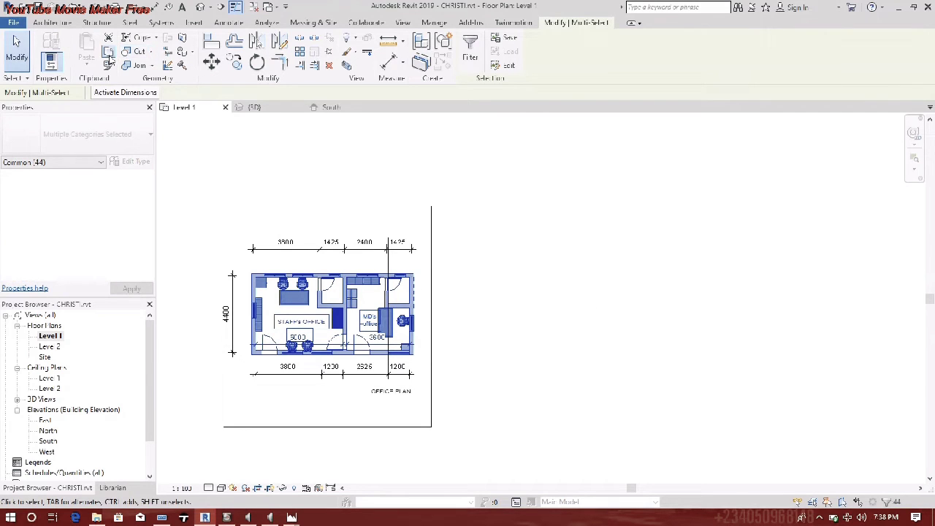
click(108, 51)
- Paste the copied layout Aligned to Selected Views into Floor Plan: Level 2
click(86, 65)
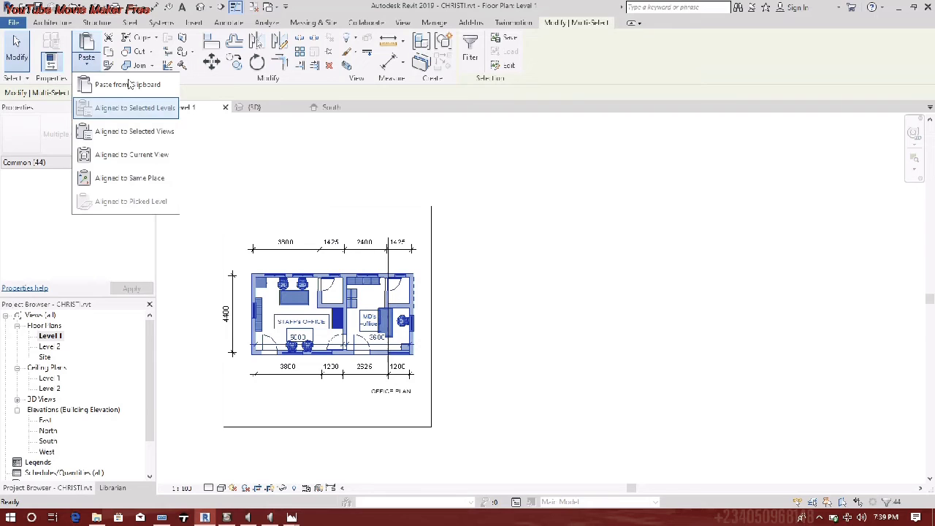
click(130, 135)
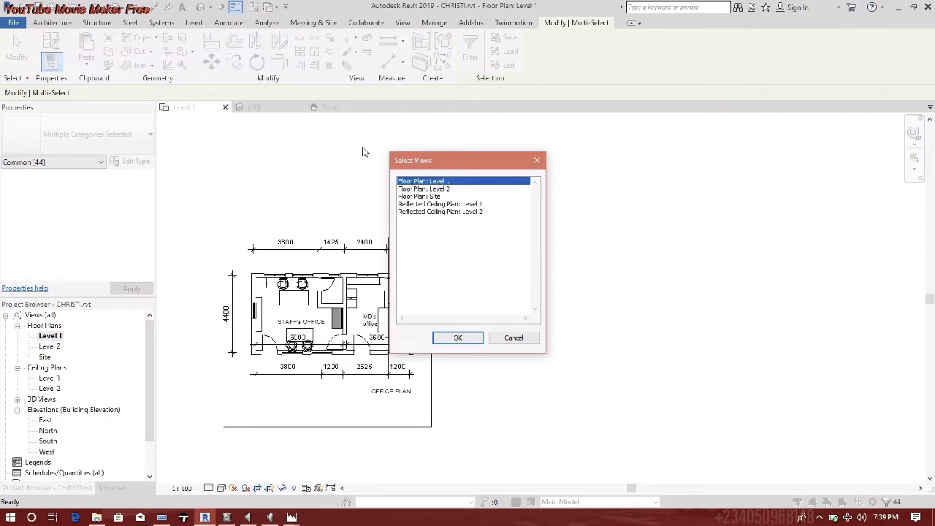
click(444, 189)
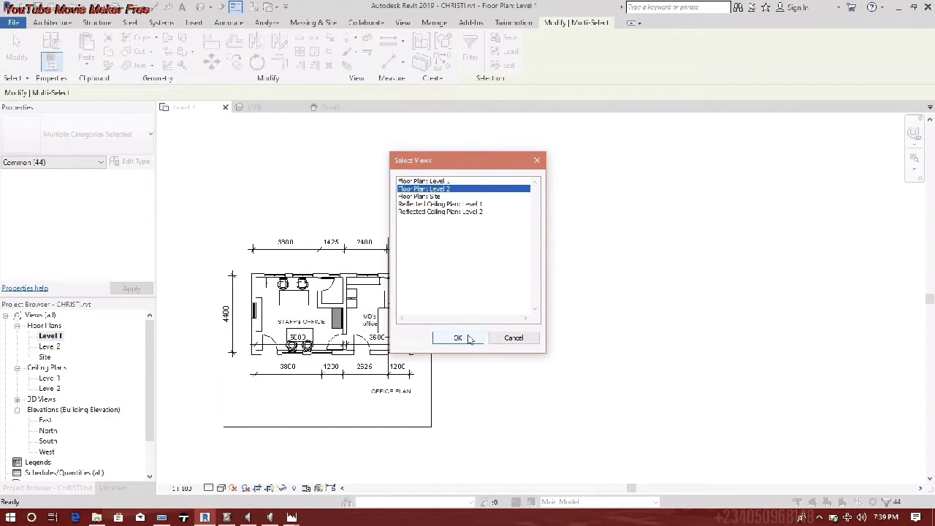
click(457, 340)
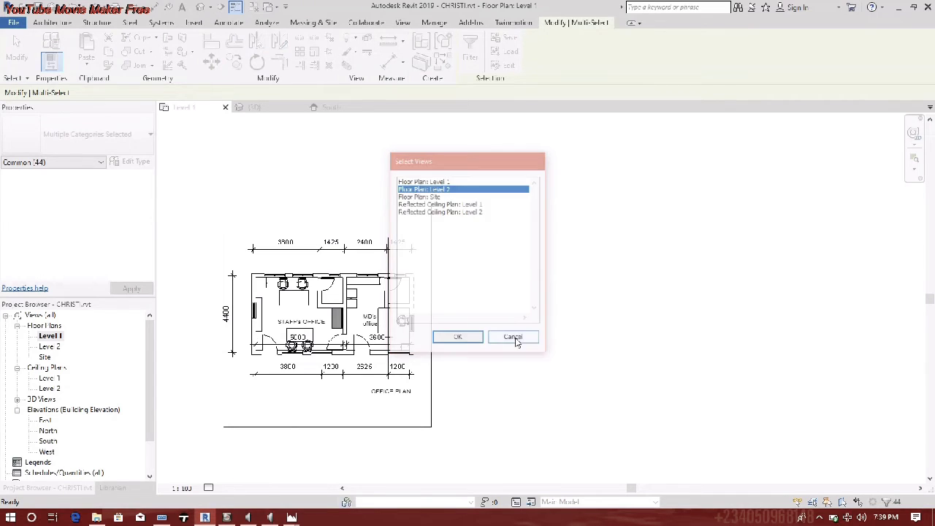
- In the South elevation, lower Level 2 to elevation 3000
double_click(48, 441)
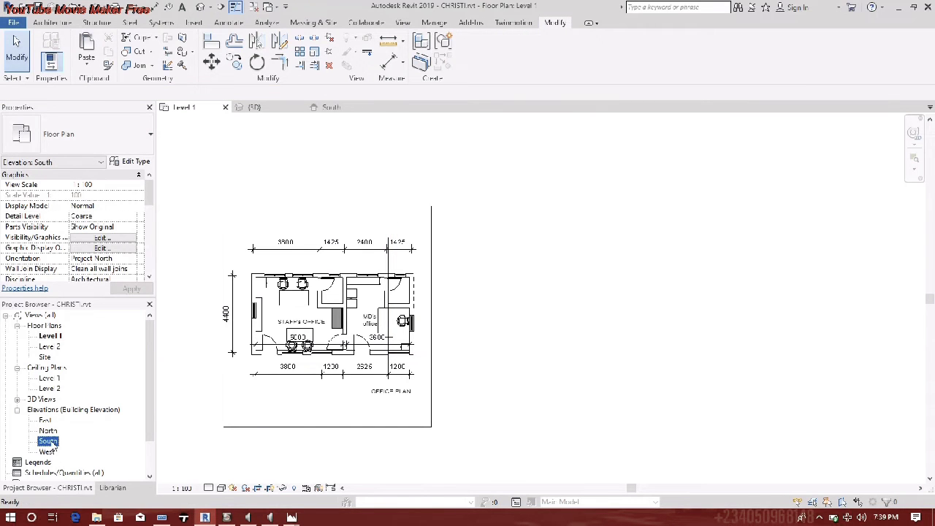
scroll(415, 313, down, 6)
scroll(582, 288, up, 5)
drag(589, 272, 588, 298)
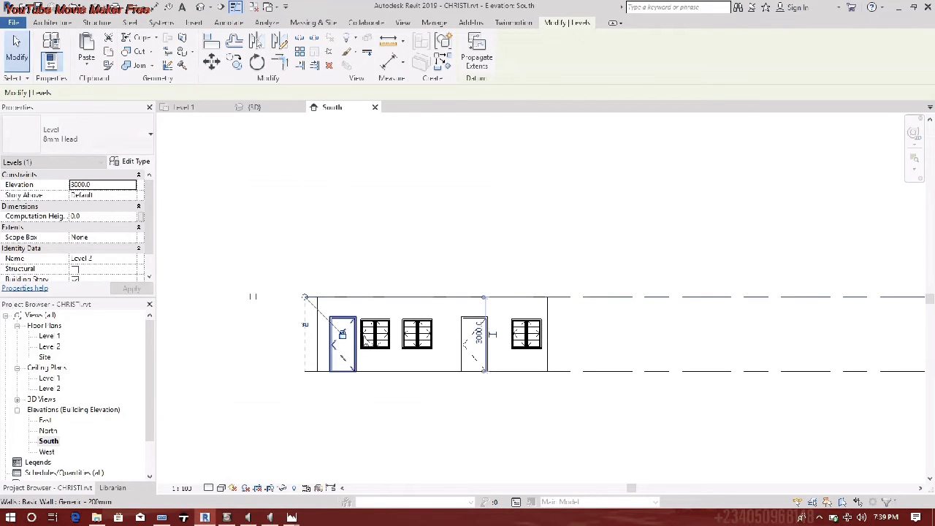
scroll(444, 372, down, 3)
click(510, 378)
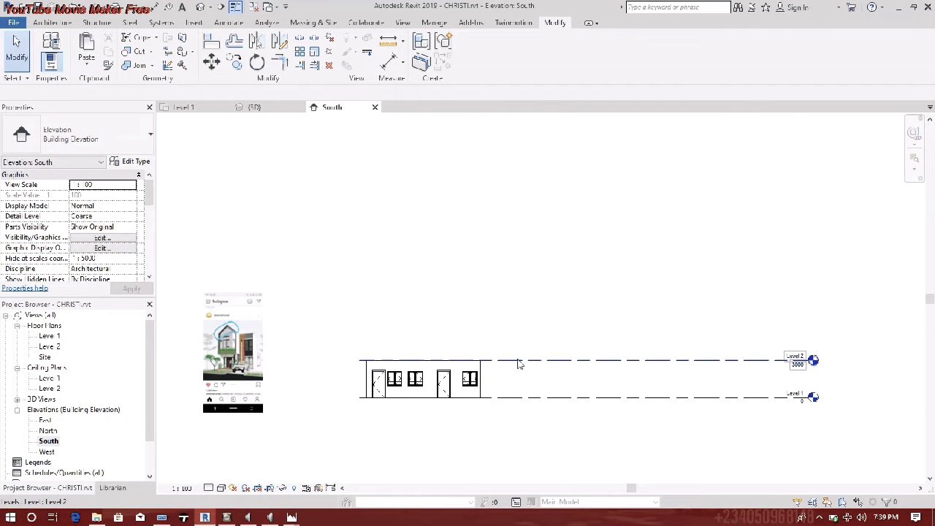
- Create Level 3 with Create Similar, 450 above Level 2
right_click(516, 362)
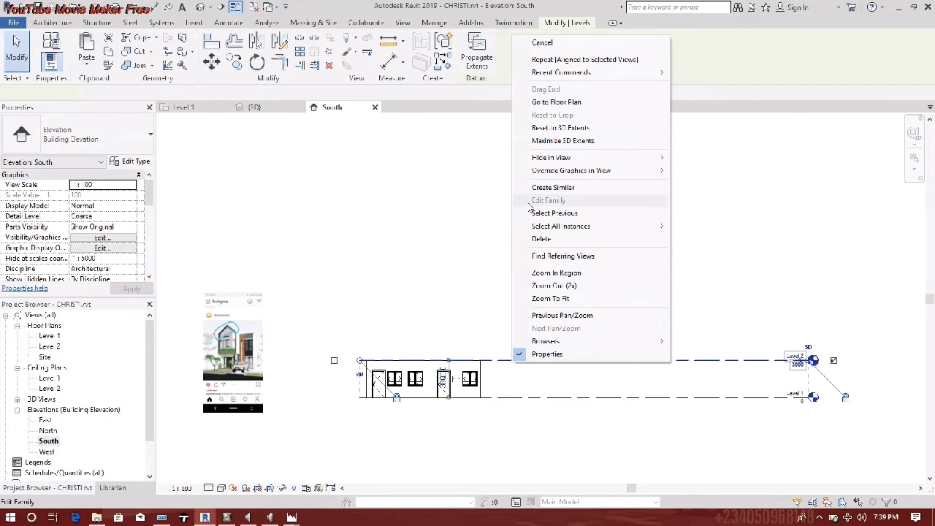
click(553, 187)
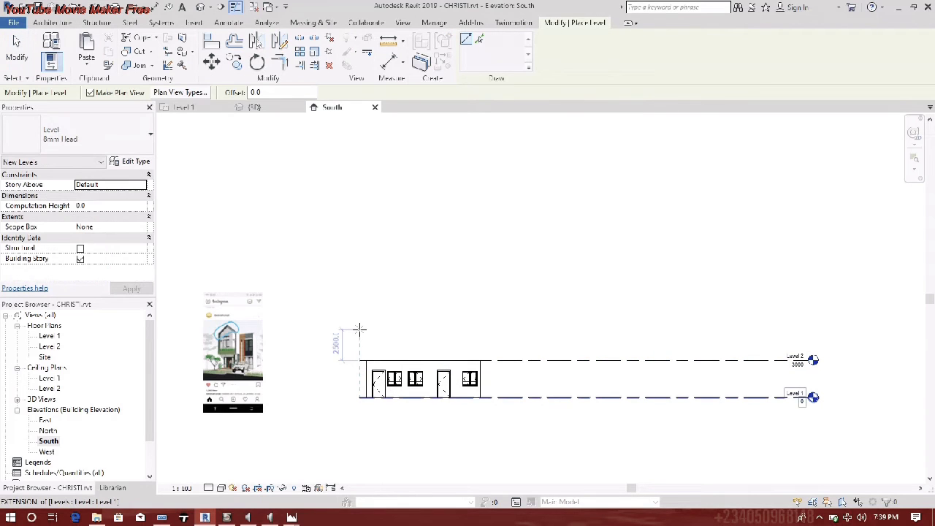
text(450)
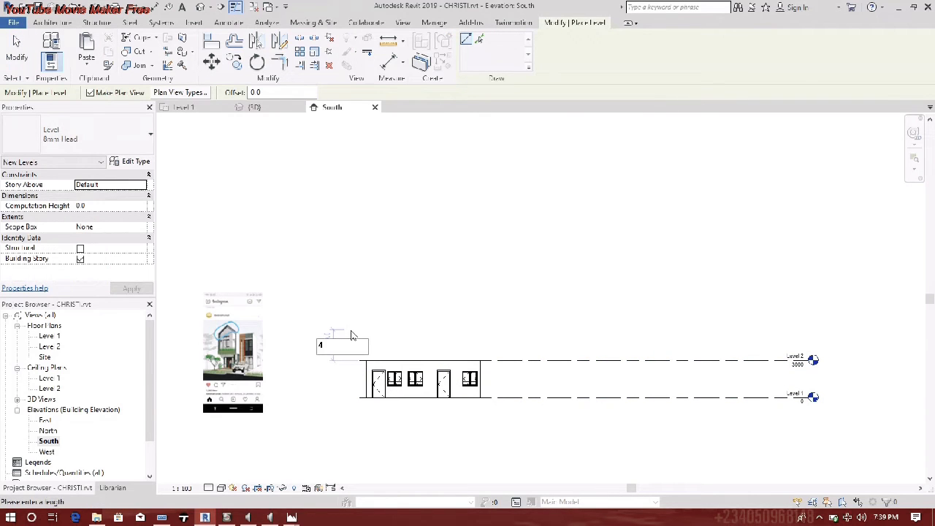
key(Return)
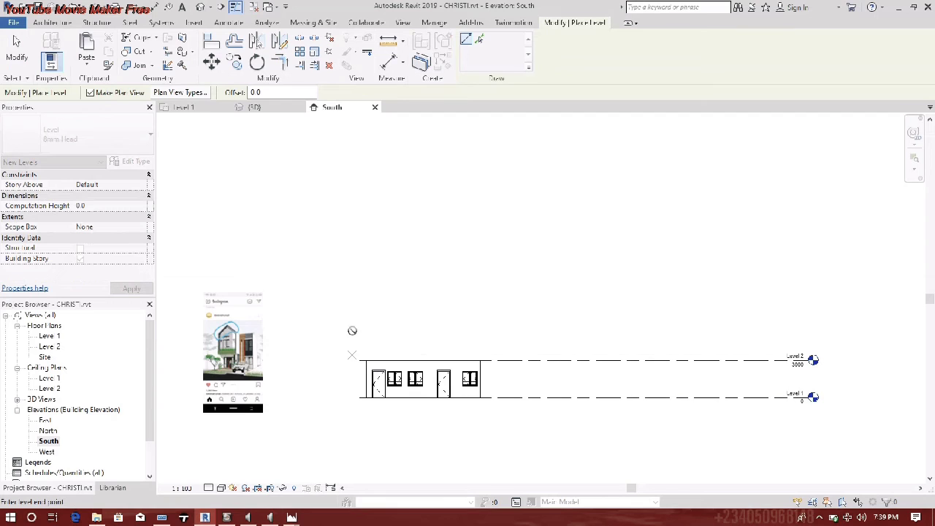
click(810, 358)
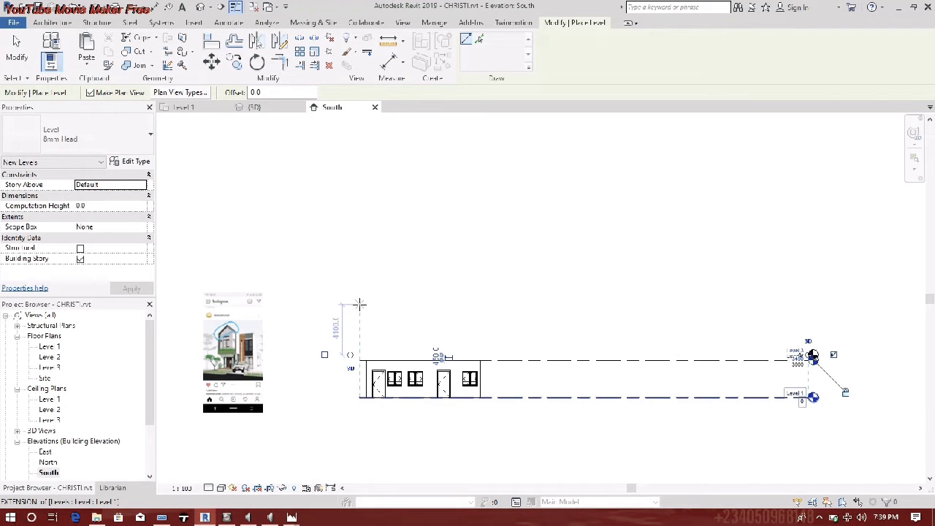
- Add Level 4 and set its spacing above Level 3 to 3000, putting it at 6450
click(359, 304)
click(813, 304)
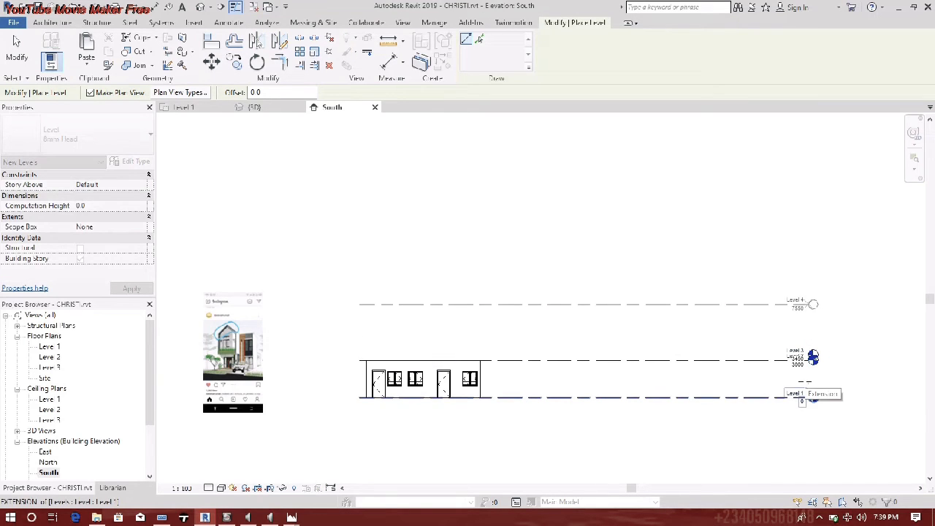
key(Escape)
key(Escape)
click(507, 304)
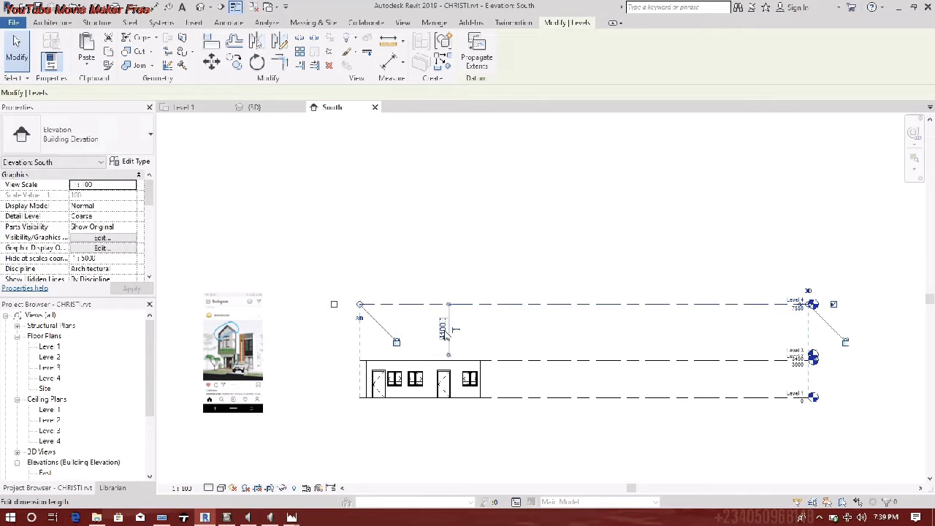
click(444, 330)
text(3000)
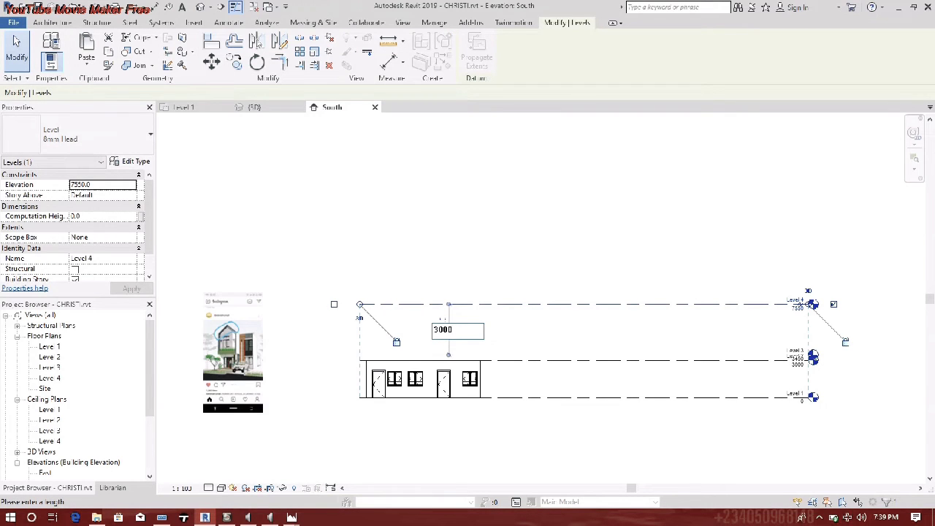
key(Return)
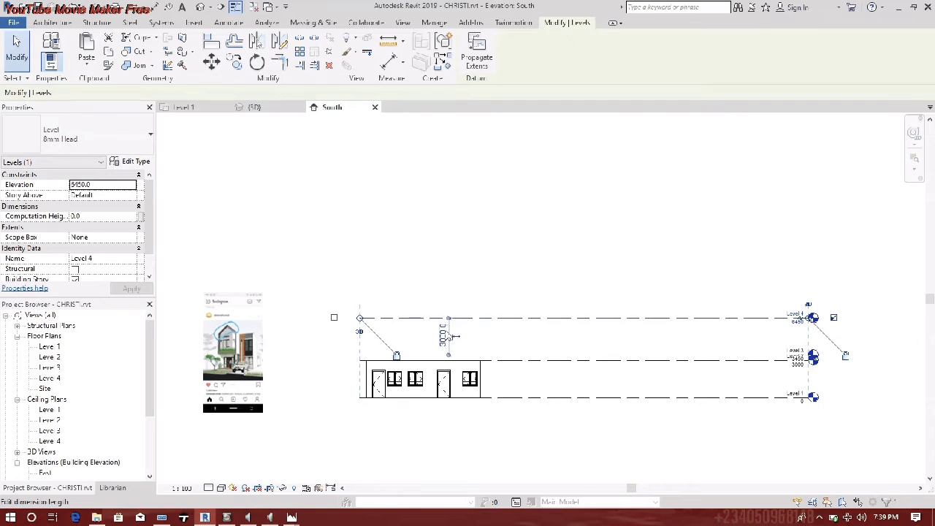
click(445, 260)
- Frame the building and window-select all ground-floor elements in the elevation
scroll(637, 391, up, 3)
scroll(416, 352, up, 4)
middle_drag(426, 351, 684, 331)
scroll(534, 330, down, 3)
middle_drag(577, 330, 672, 325)
scroll(672, 324, down, 1)
drag(358, 268, 738, 445)
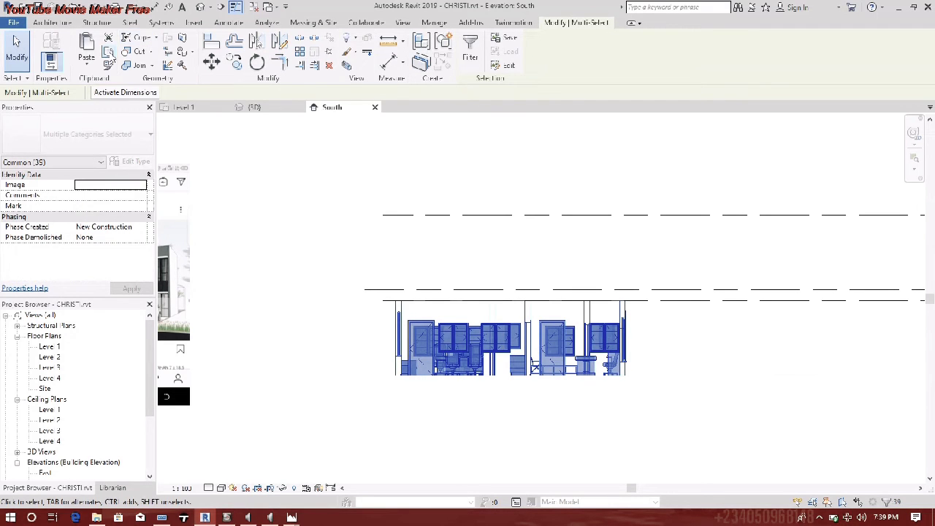
- Paste the copied ground-floor elements Aligned to Selected Levels onto the chosen level
click(87, 64)
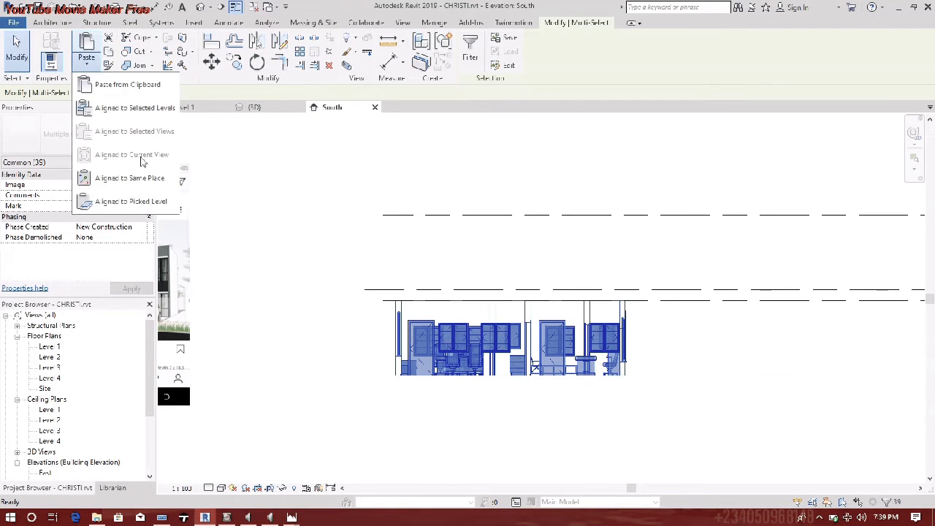
click(134, 108)
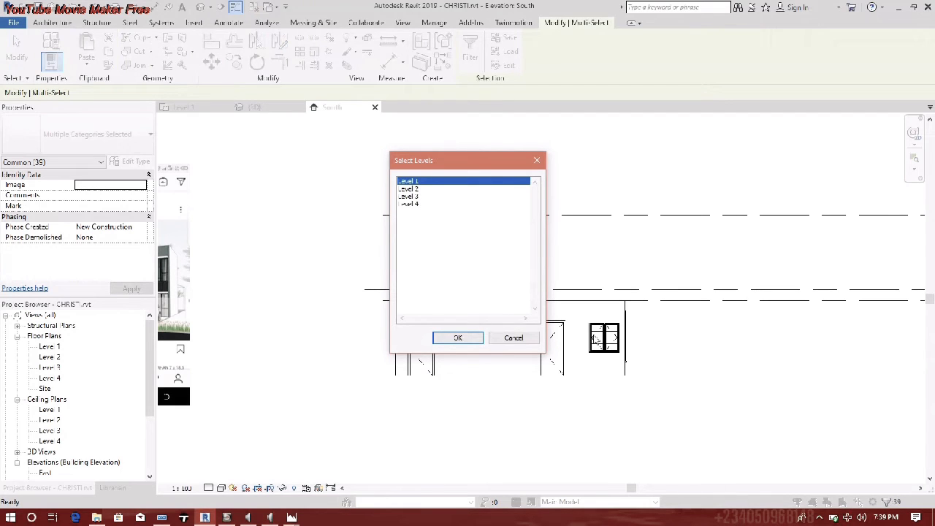
key(Return)
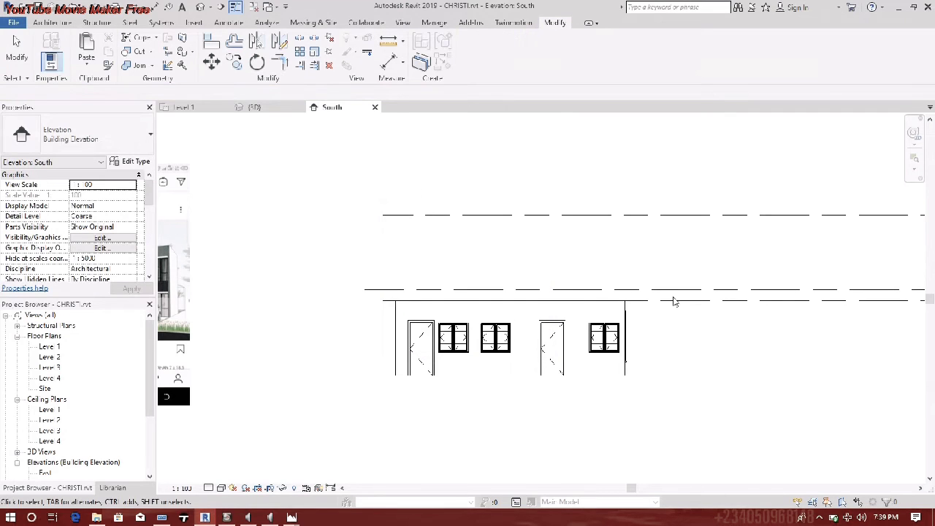
- Set the selected level's height dimension to 450
click(672, 300)
click(558, 339)
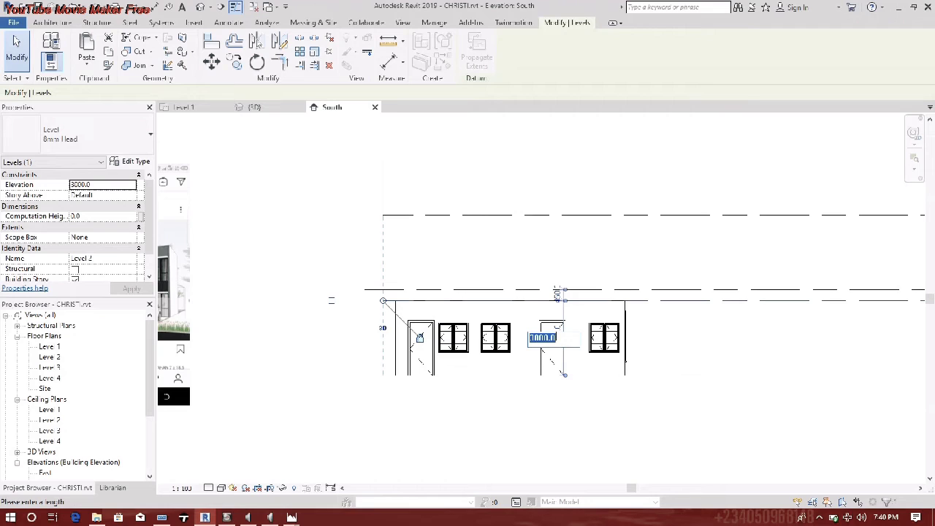
text(450)
key(Return)
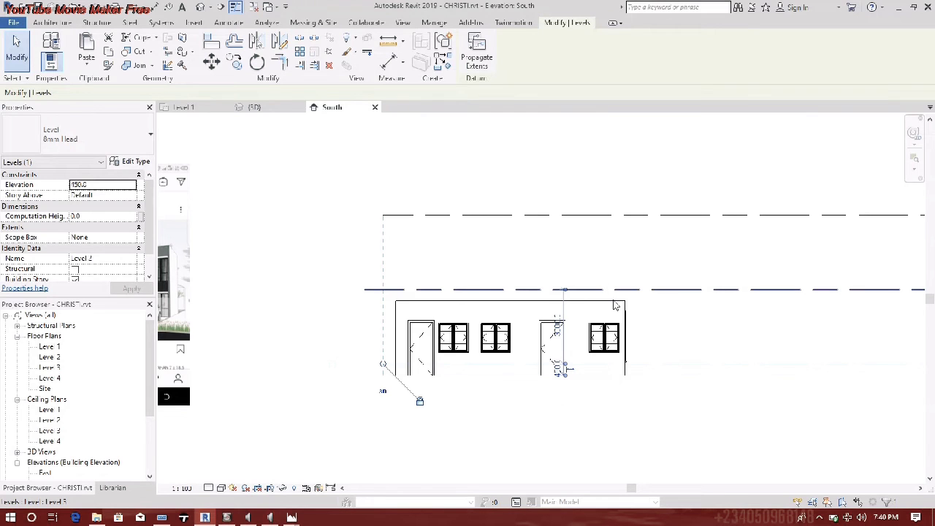
click(665, 320)
- Box-select all of the building's elements in the elevation
drag(359, 313, 339, 314)
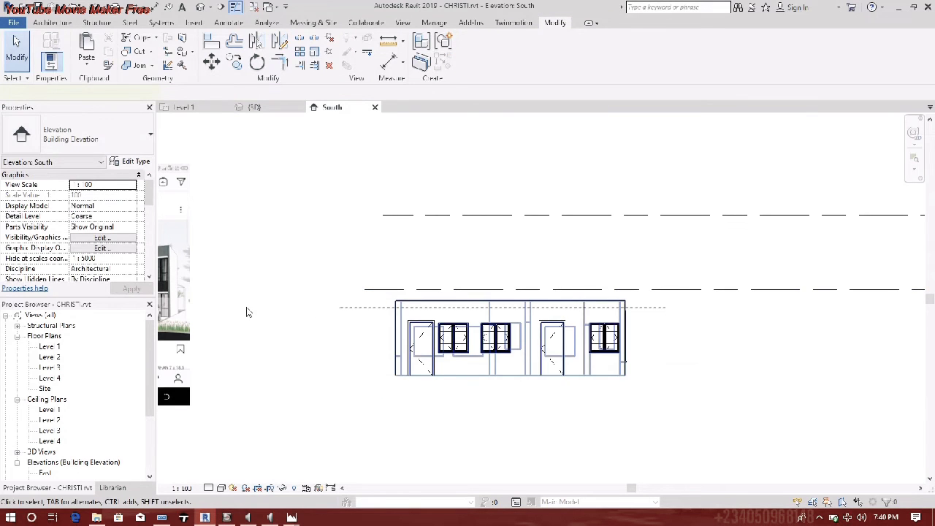
click(653, 317)
drag(650, 311, 227, 344)
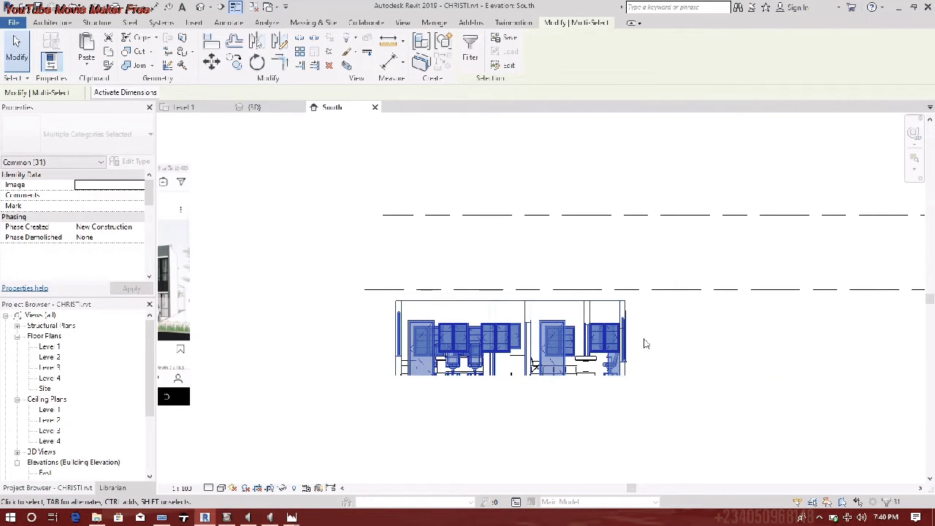
click(653, 247)
drag(649, 244, 307, 430)
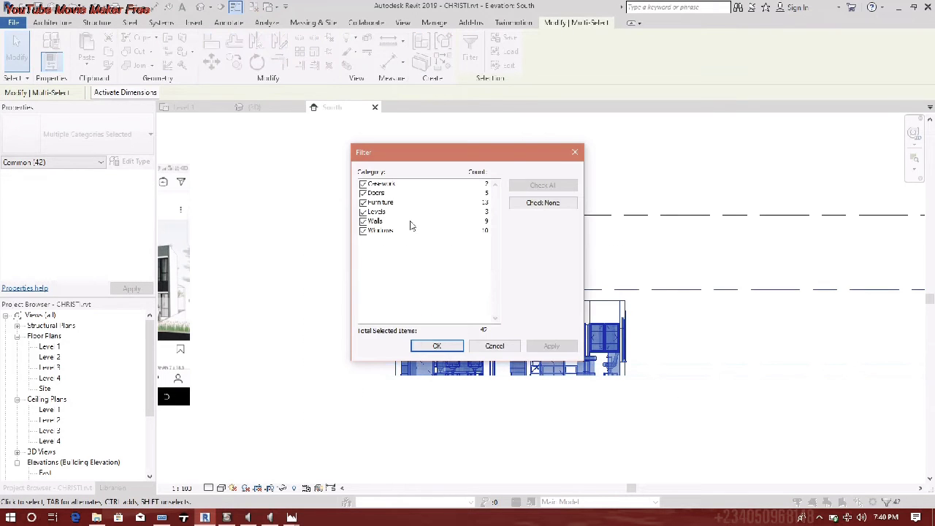
- Filter out Casework, Furniture, Levels and Windows to keep walls and doors, then select one Generic - 200mm wall
click(364, 185)
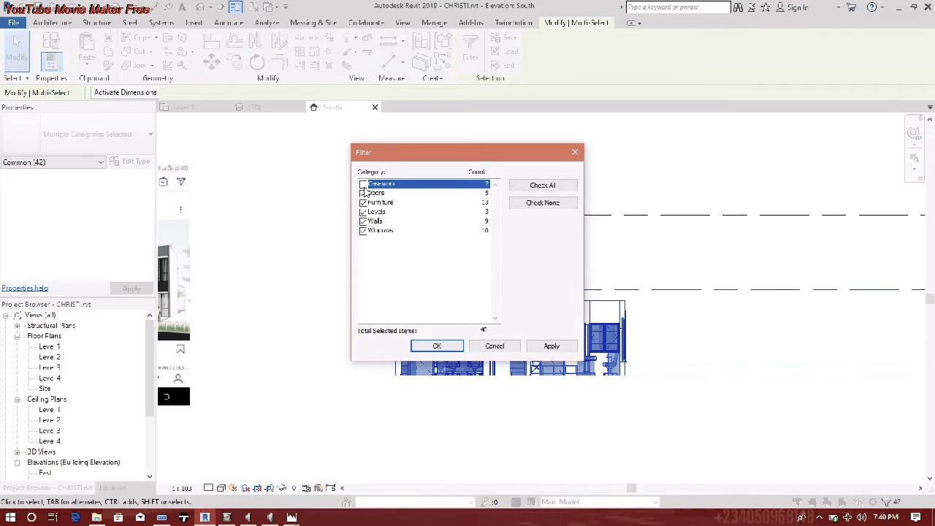
click(364, 185)
click(365, 186)
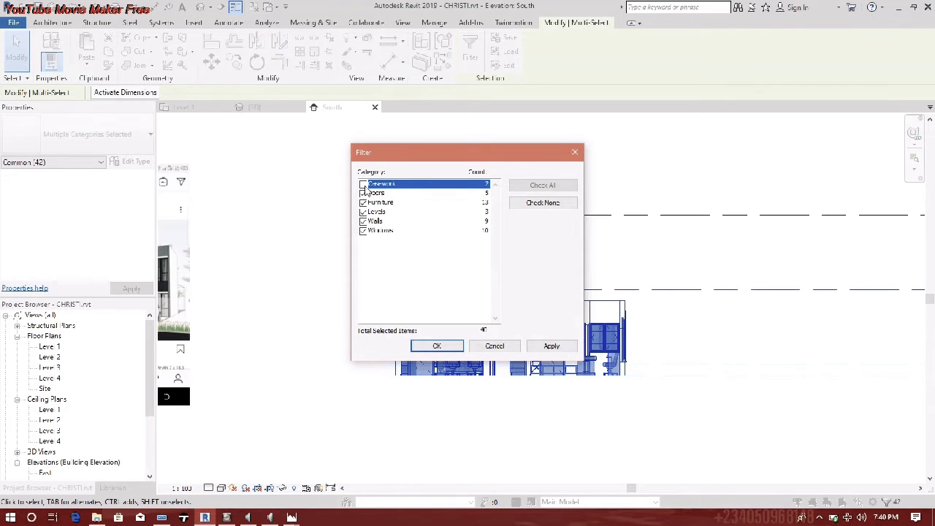
drag(365, 203, 364, 212)
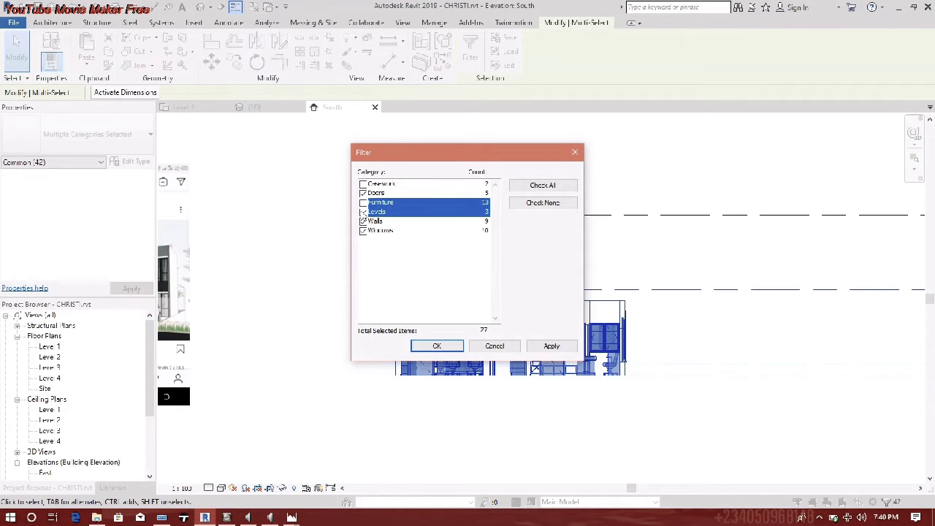
click(363, 212)
click(363, 231)
click(437, 345)
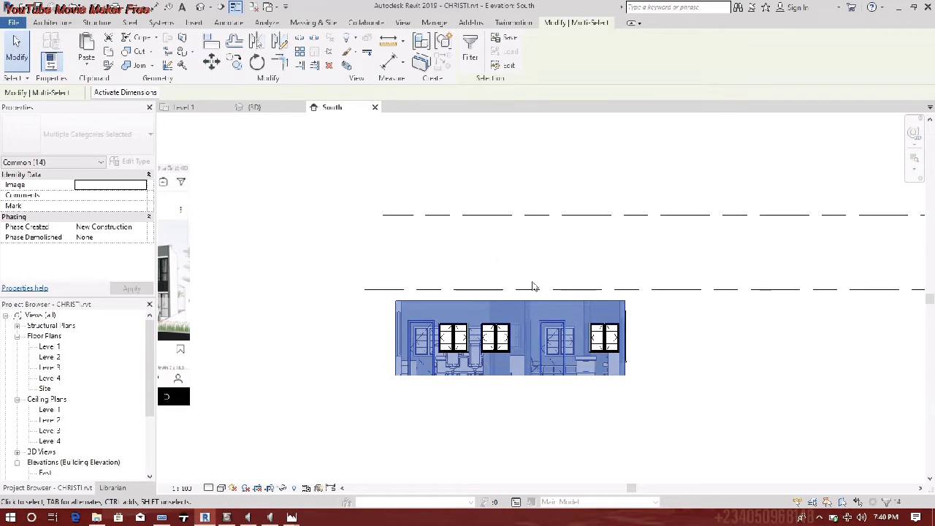
click(626, 279)
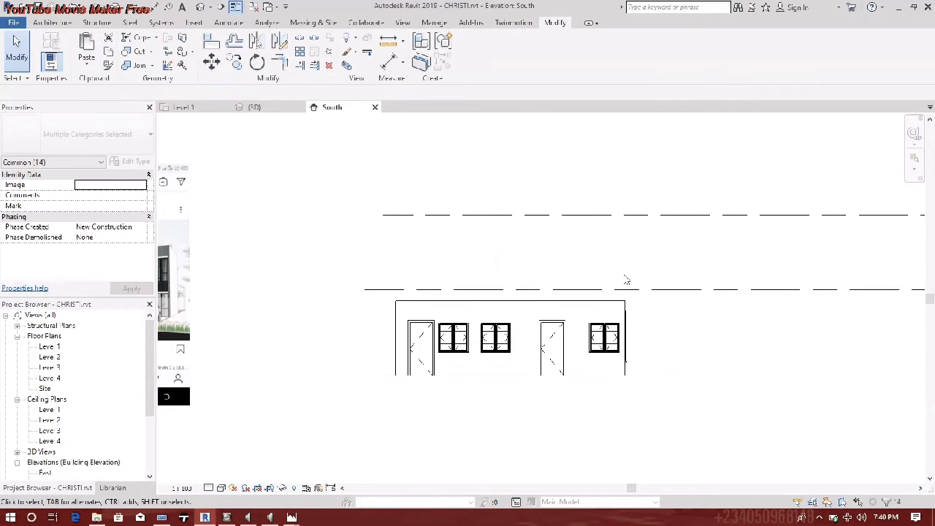
click(553, 298)
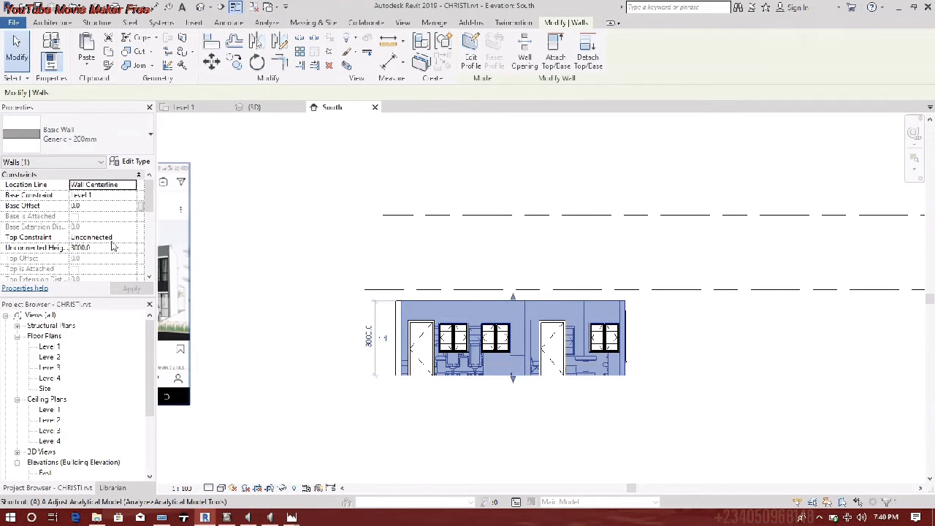
- Set the wall's Base Constraint to Level 2, keeping its top unconnected, and apply
click(131, 195)
click(121, 214)
click(132, 237)
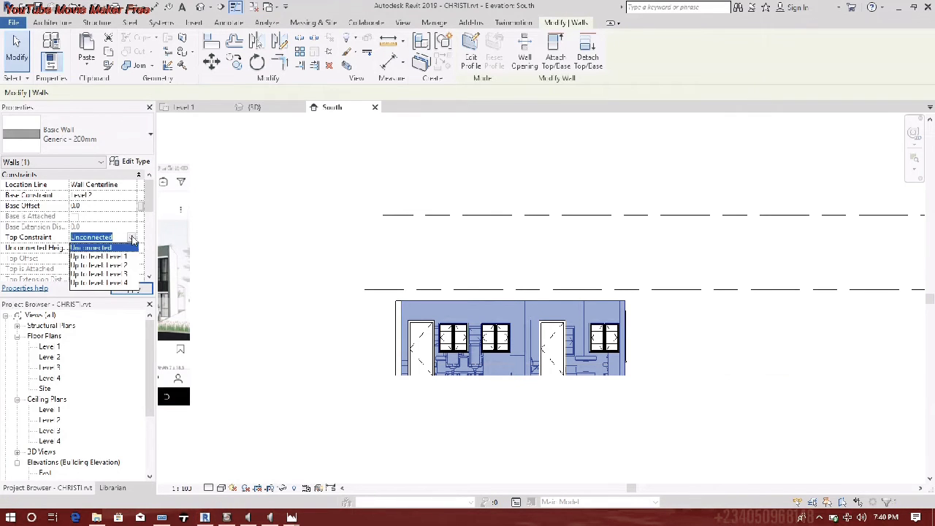
click(131, 239)
click(132, 288)
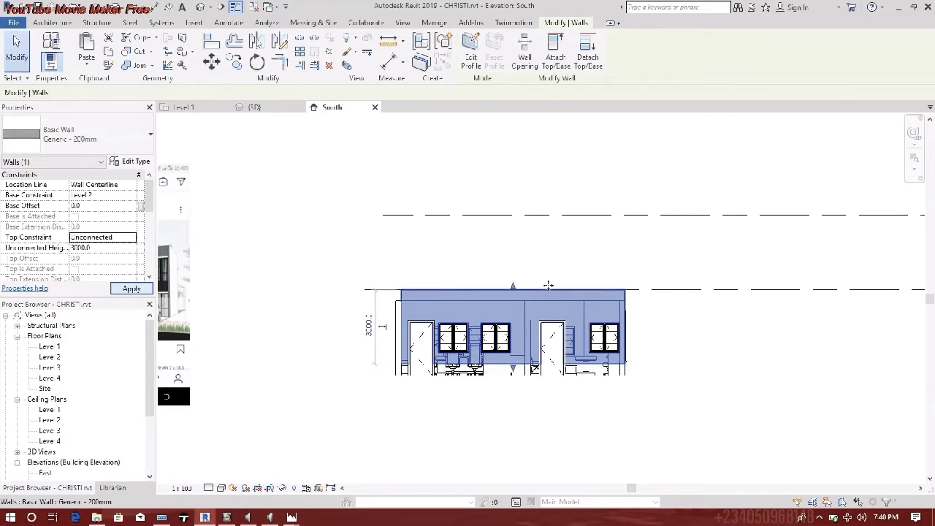
key(Escape)
- Select both doors with SA and set their Level to Level 2
click(423, 342)
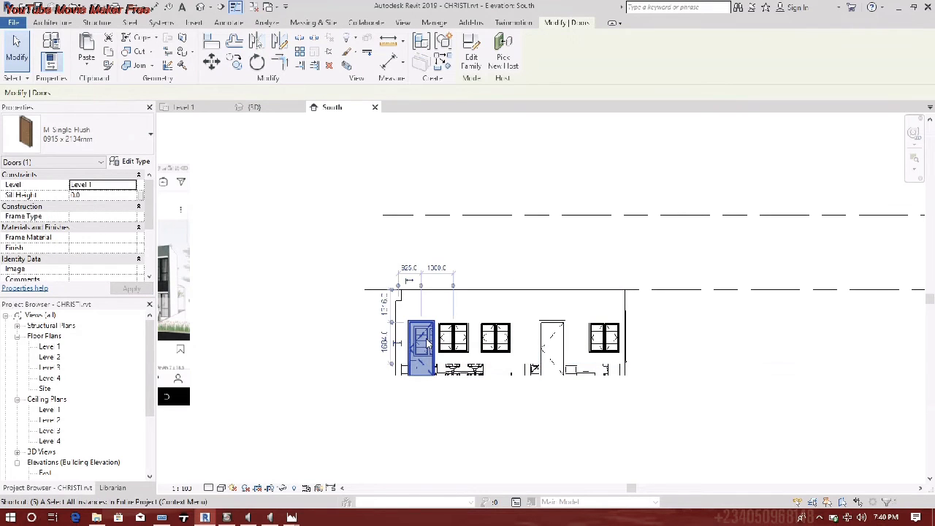
key(a)
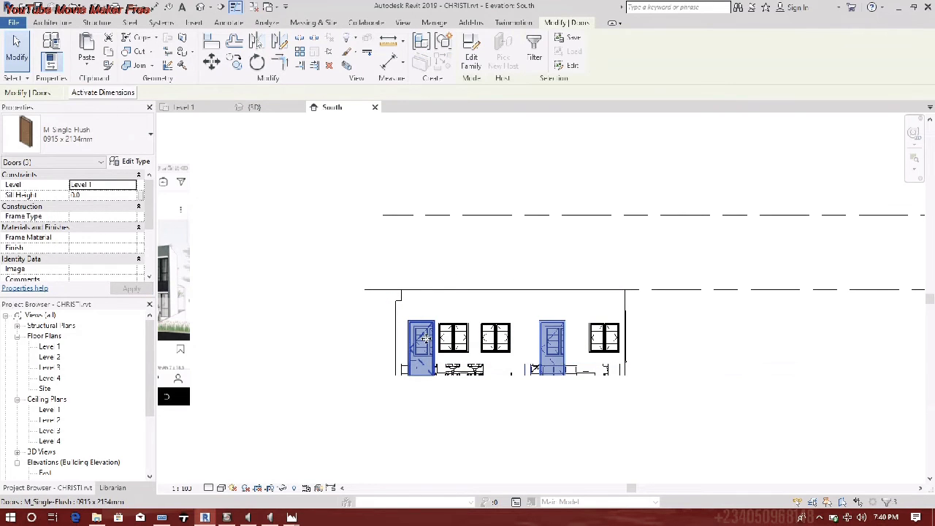
click(129, 184)
click(91, 205)
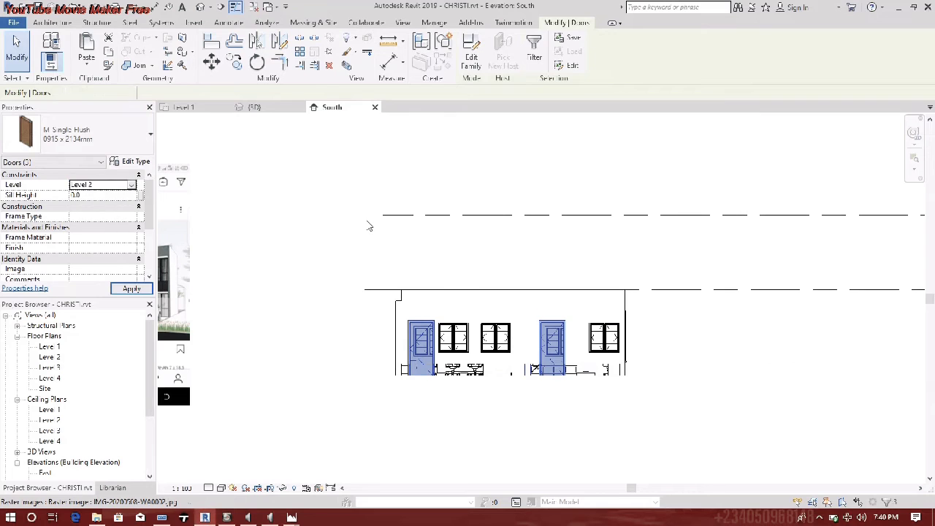
click(635, 240)
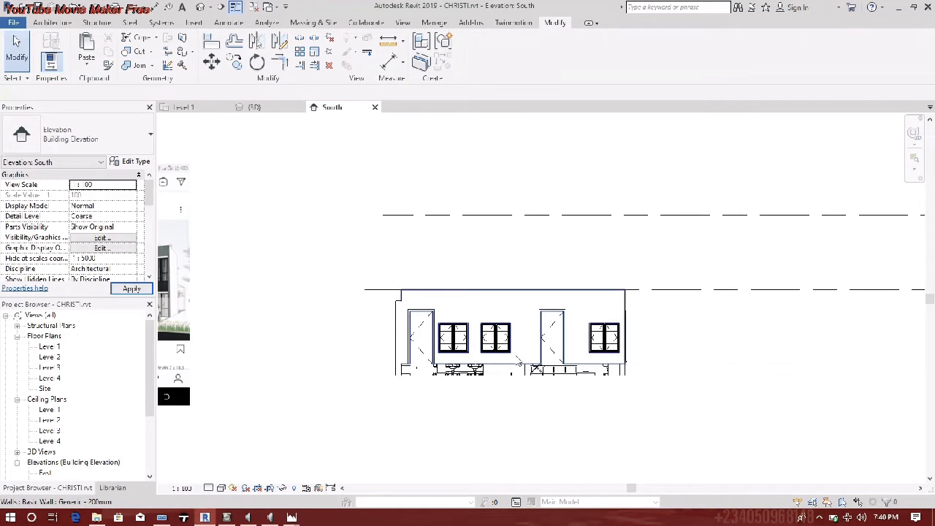
- Select all instances of the ground-floor chair and move them to Level 2
click(450, 377)
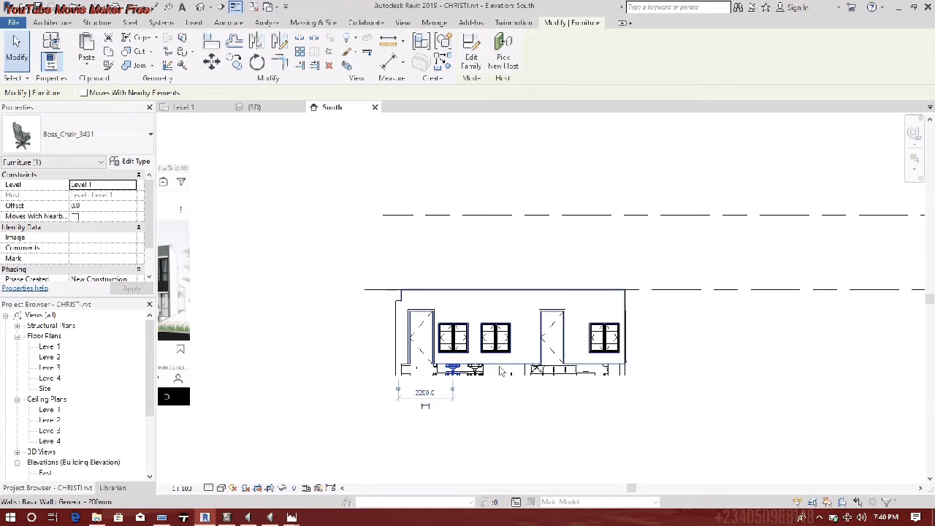
key(s)
key(a)
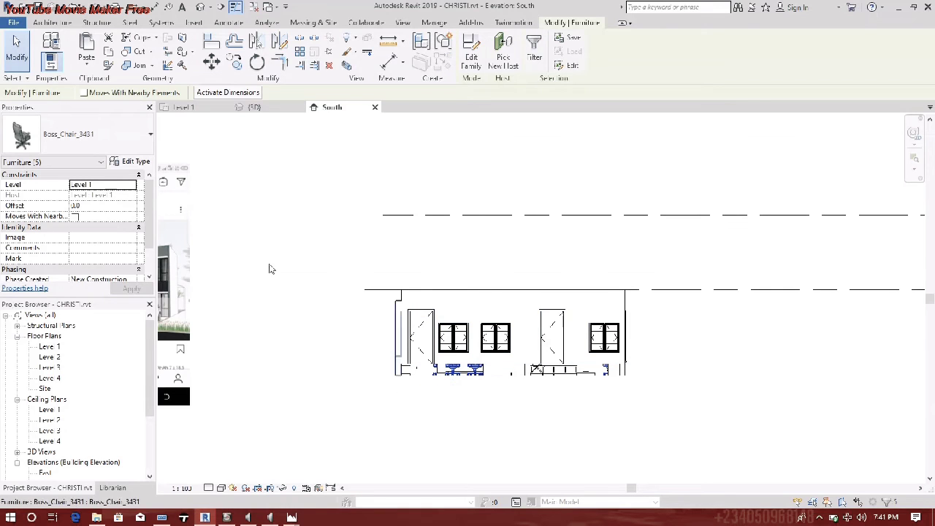
click(117, 185)
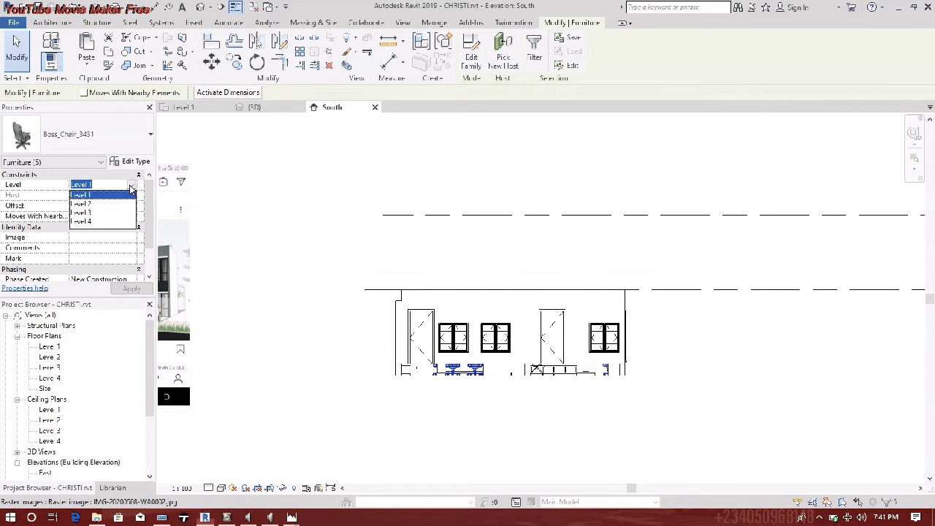
click(94, 207)
- Put the waiting room three-seater on Level 2
click(549, 377)
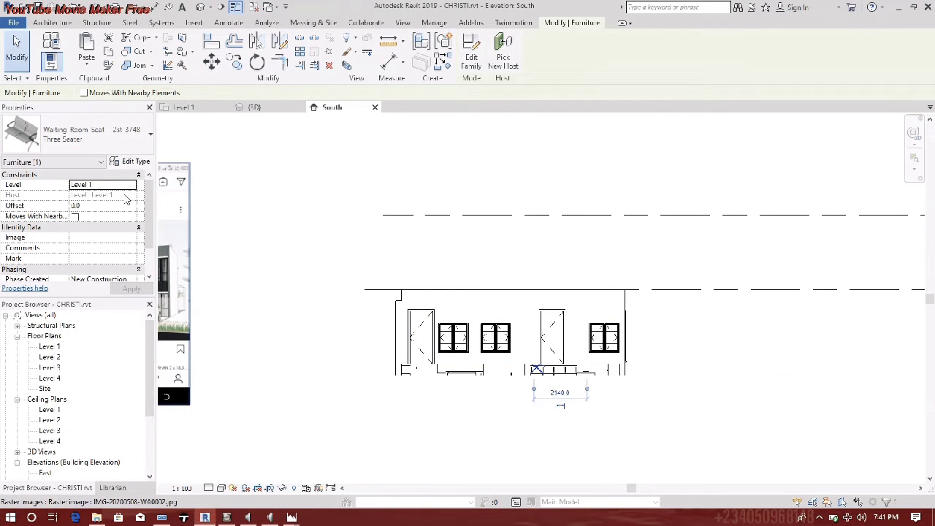
click(117, 185)
click(92, 205)
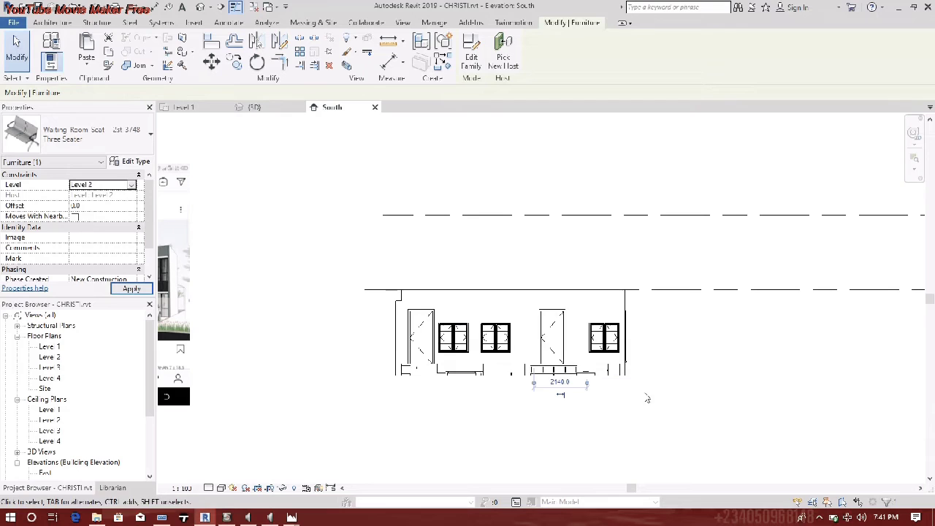
- Set both horizontal shelves' Level to Level 2
click(553, 369)
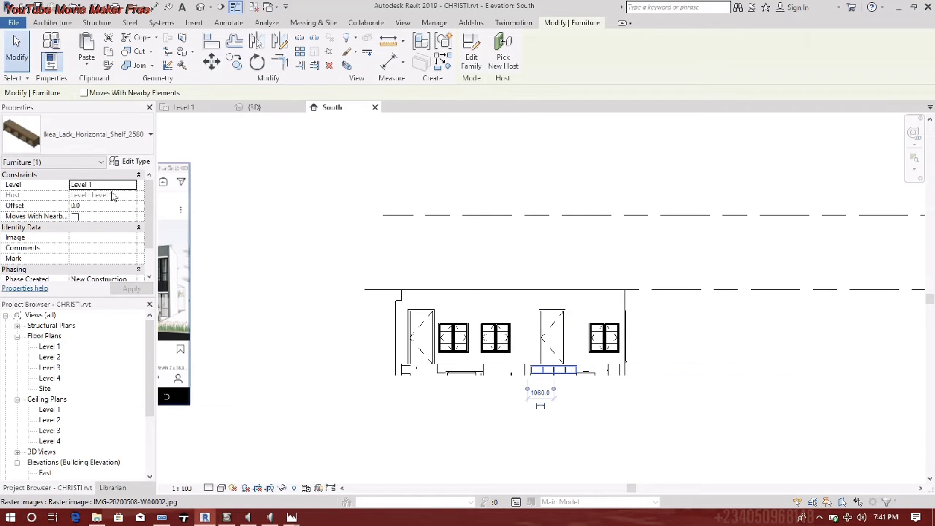
click(132, 185)
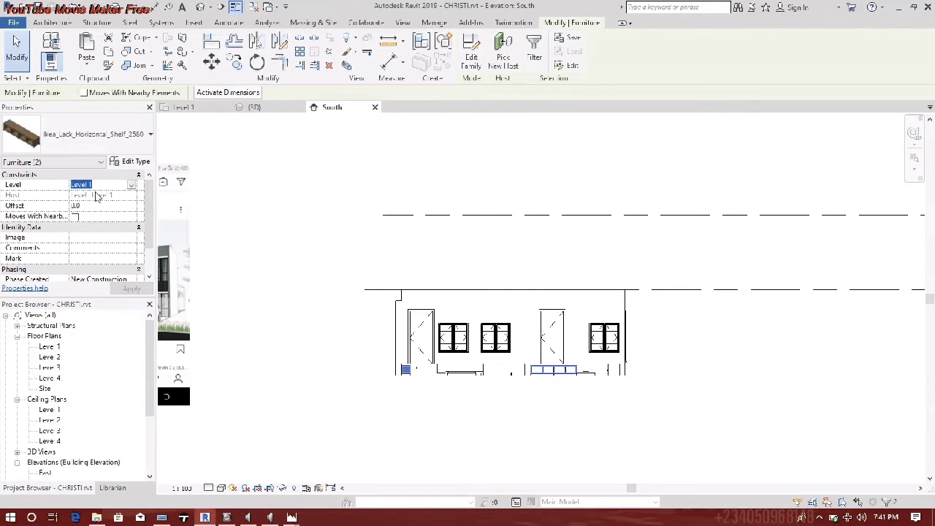
click(133, 185)
click(94, 209)
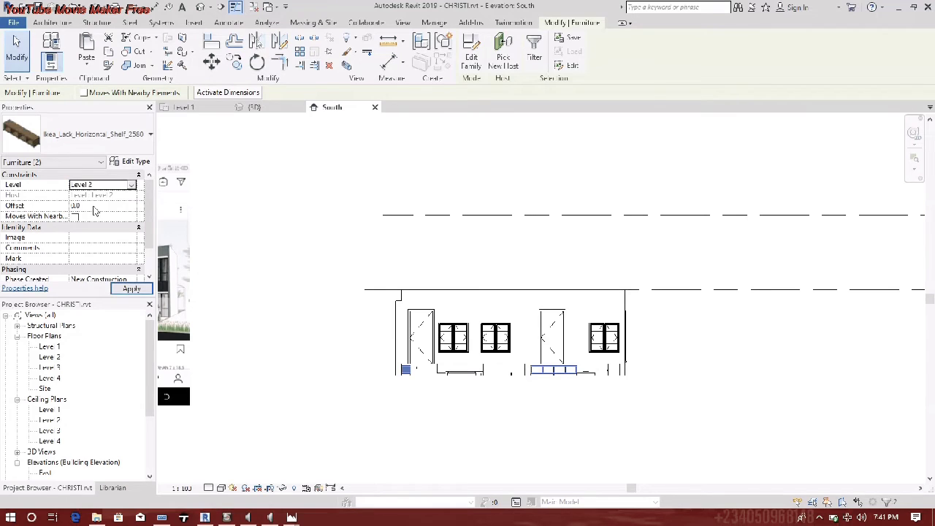
- Select all nine walls with SA and set their Base Constraint to Level 2
click(622, 373)
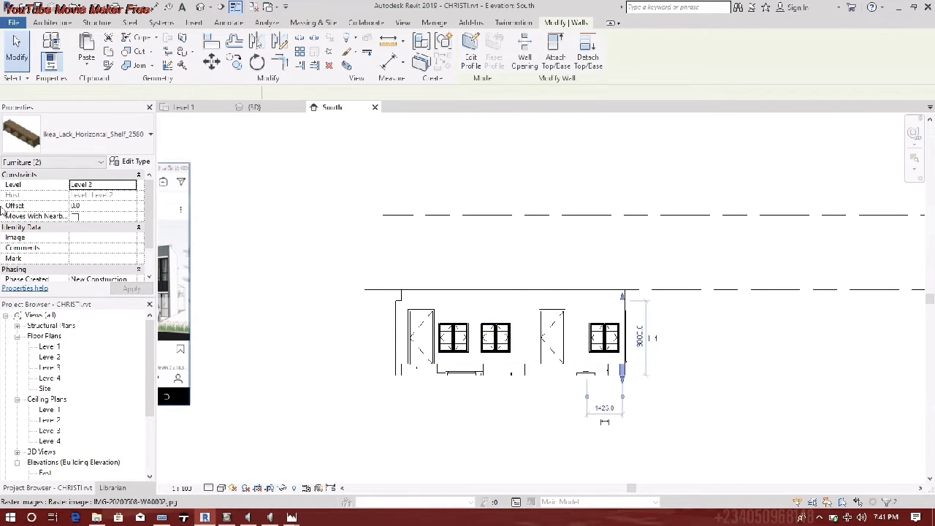
key(s)
key(a)
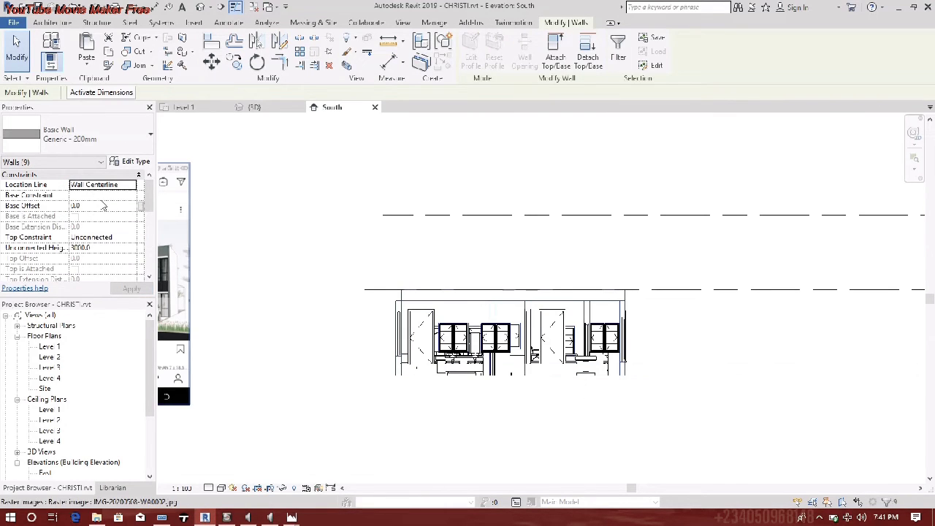
click(131, 196)
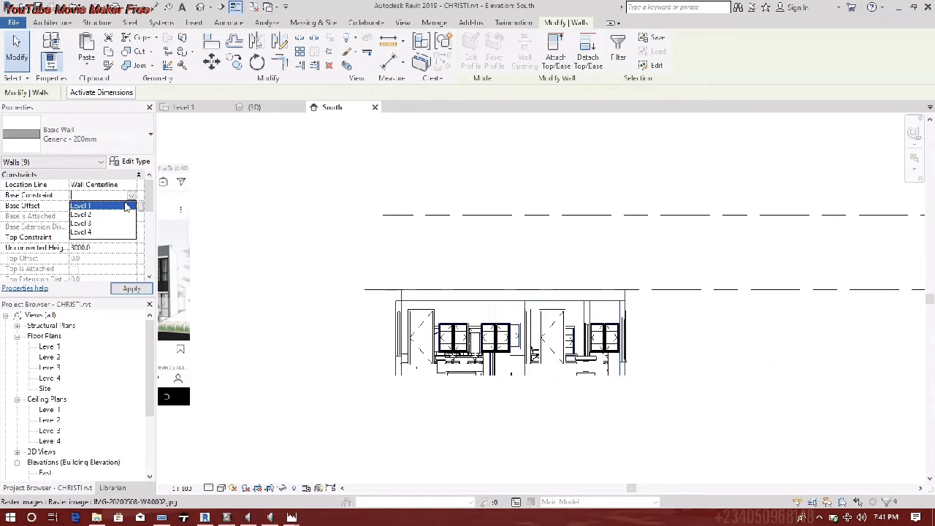
click(82, 215)
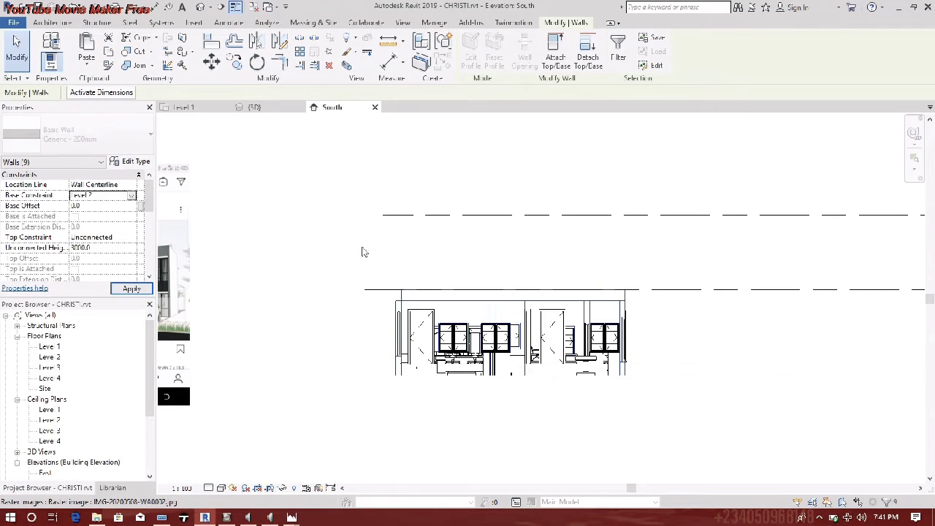
click(291, 275)
- Select the base cabinet and the table and set their Level to Level 2
click(409, 370)
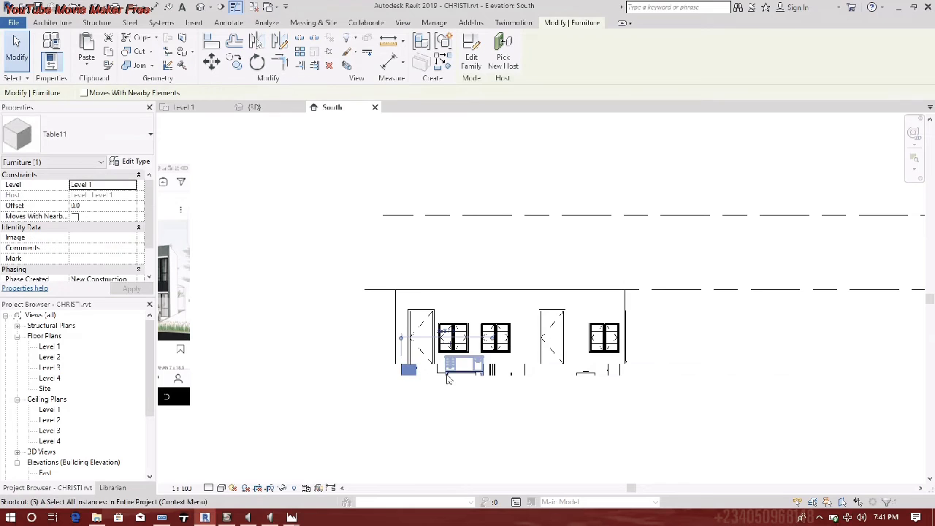
ctrl+click(517, 369)
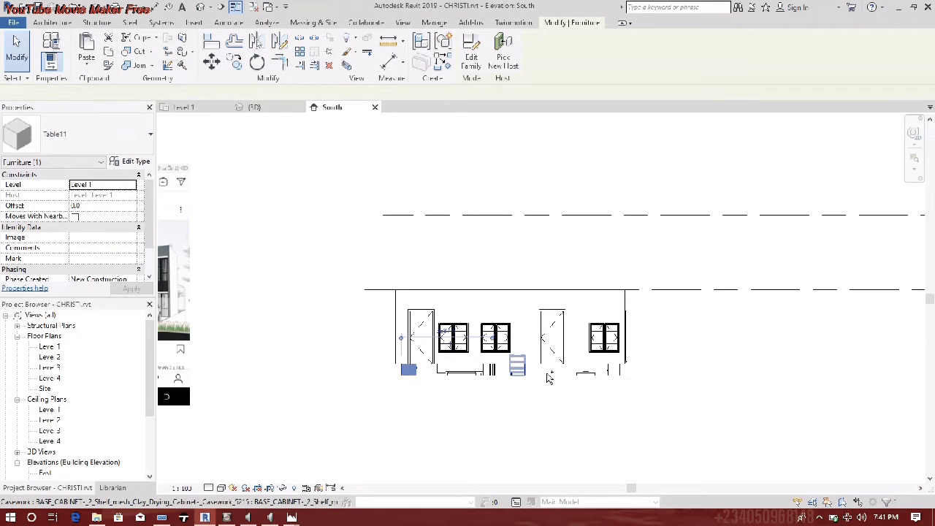
ctrl+click(586, 369)
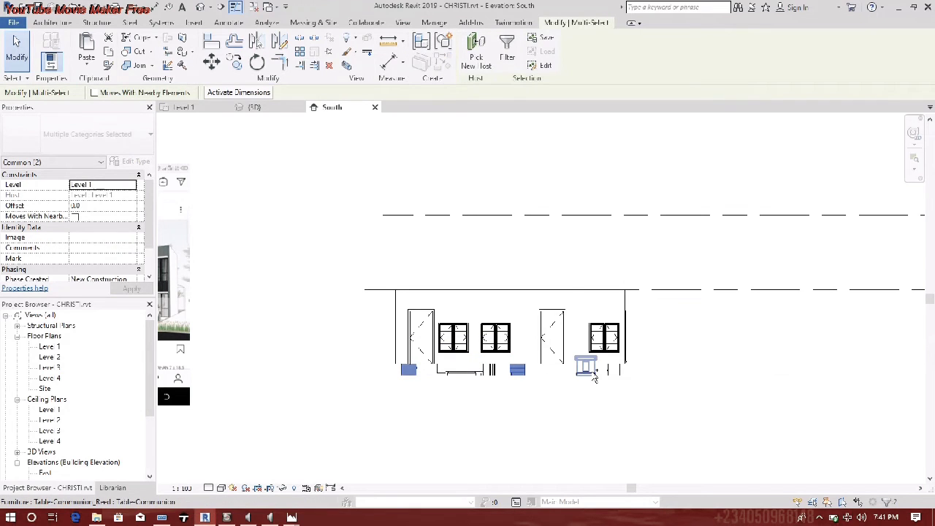
ctrl+click(466, 369)
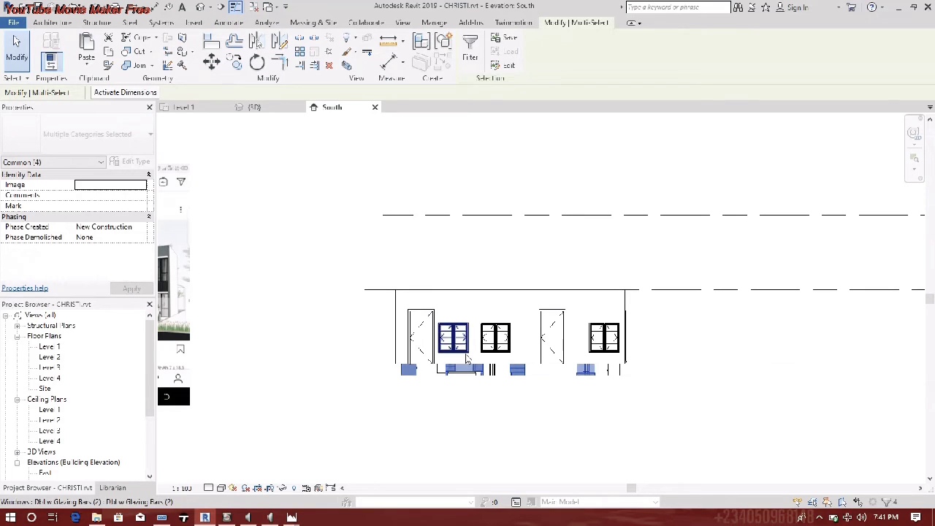
click(507, 259)
click(523, 374)
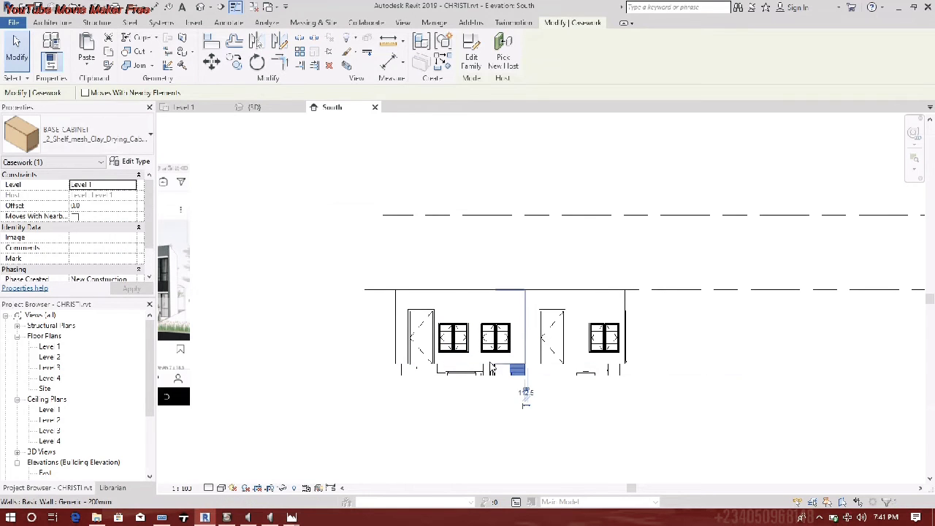
ctrl+click(409, 370)
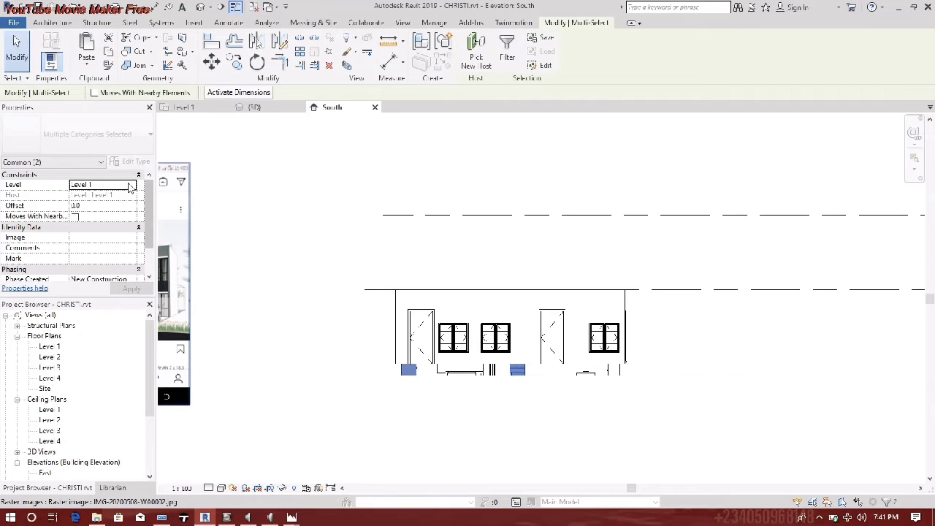
click(132, 184)
click(97, 208)
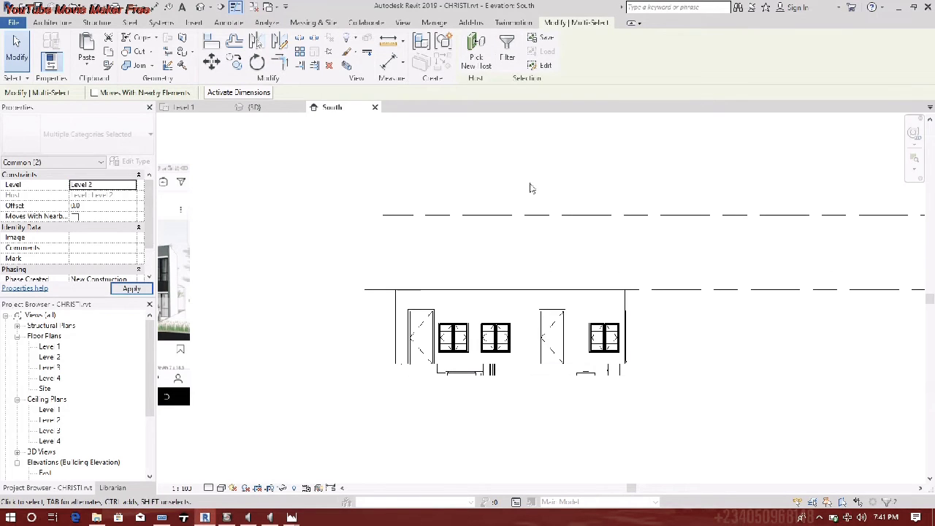
click(586, 372)
- Drag the first communion table upward above its original spot
ctrl+click(466, 372)
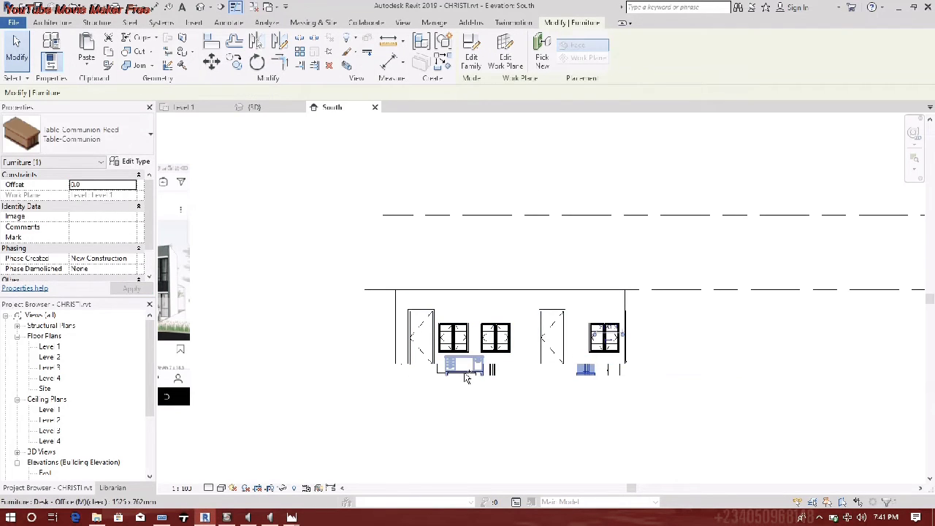
click(452, 178)
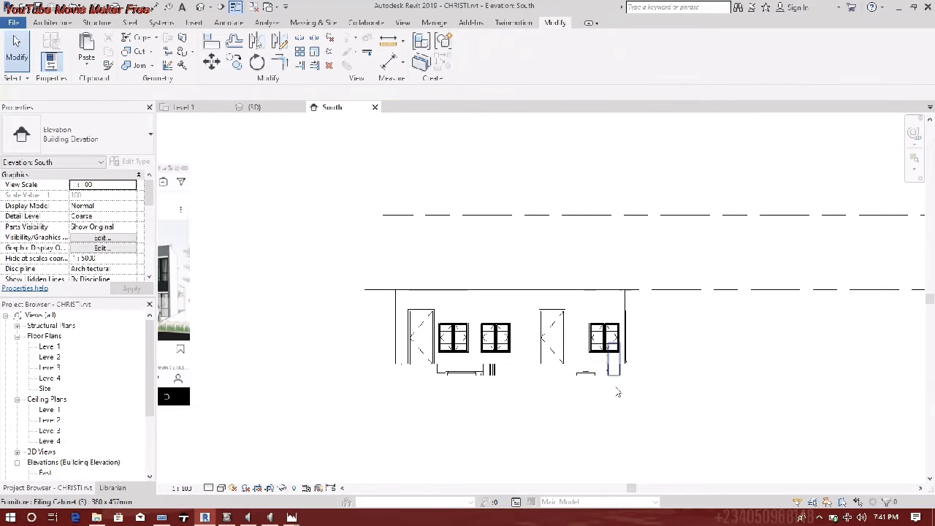
click(588, 370)
click(133, 187)
click(132, 188)
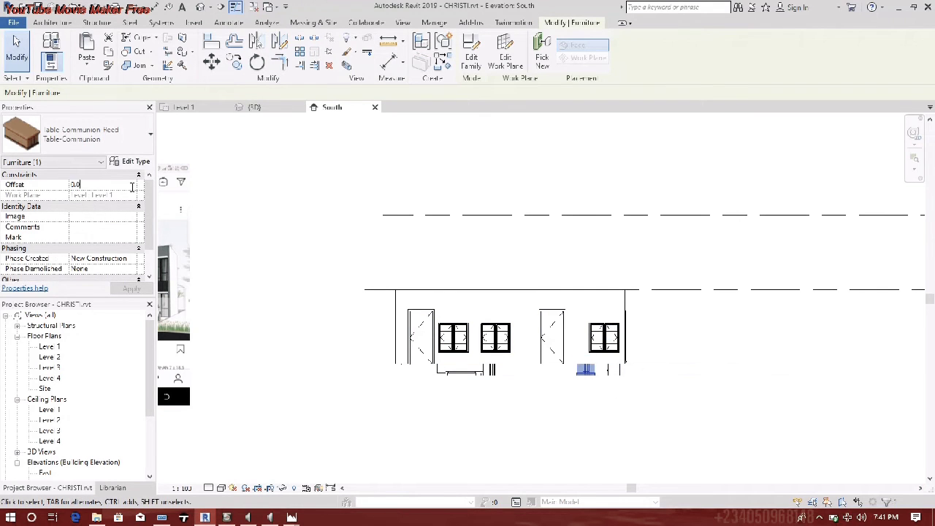
click(388, 296)
mouse_move(590, 374)
mouse_down()
mouse_move(591, 341)
mouse_move(586, 362)
mouse_up()
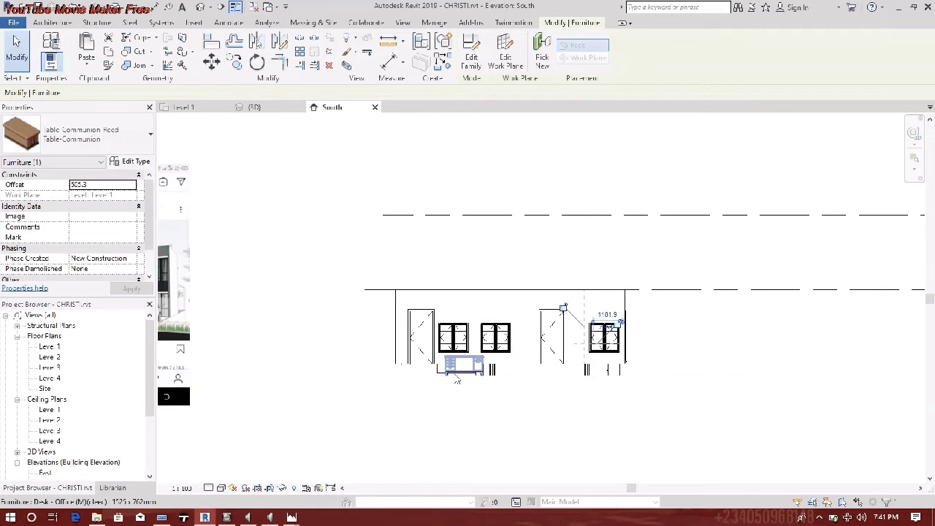
- Put the office desk below the windows on Level 2
click(446, 371)
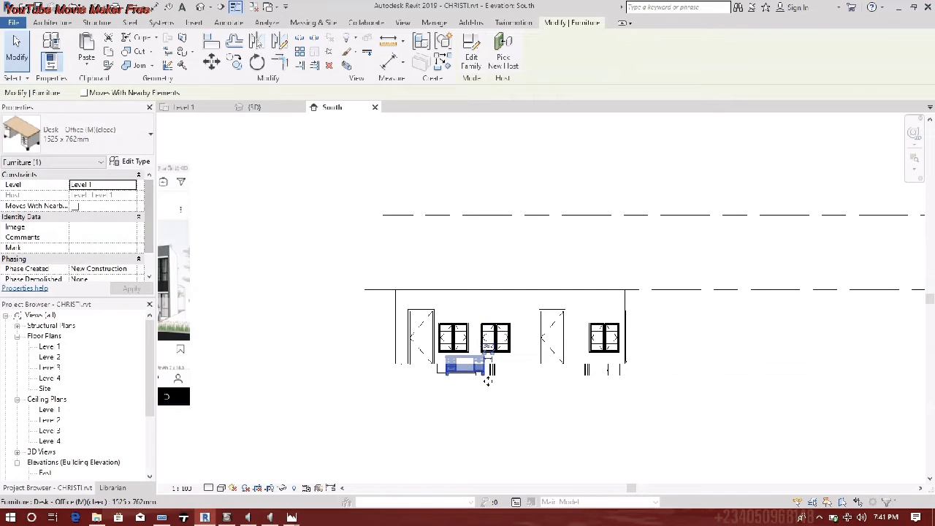
click(102, 185)
click(98, 185)
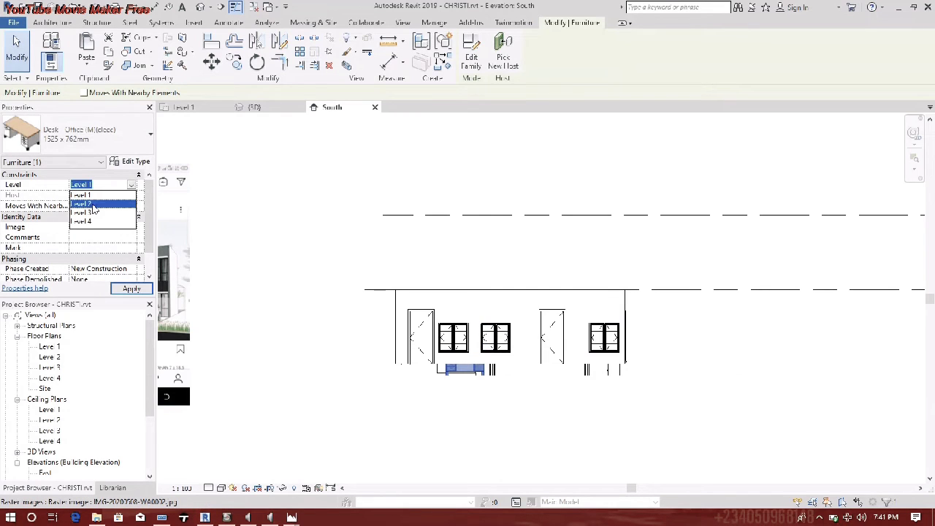
click(84, 204)
- Drag the other communion table up behind the wall
click(451, 373)
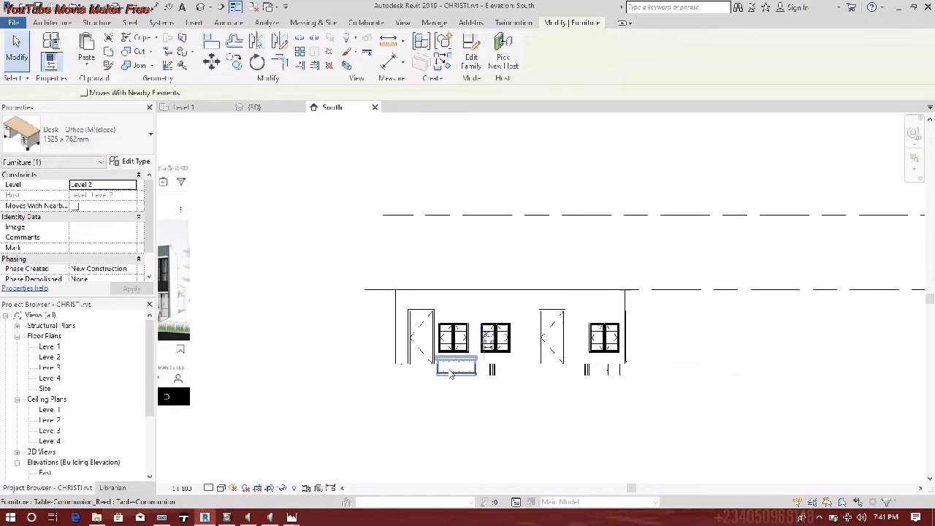
click(135, 189)
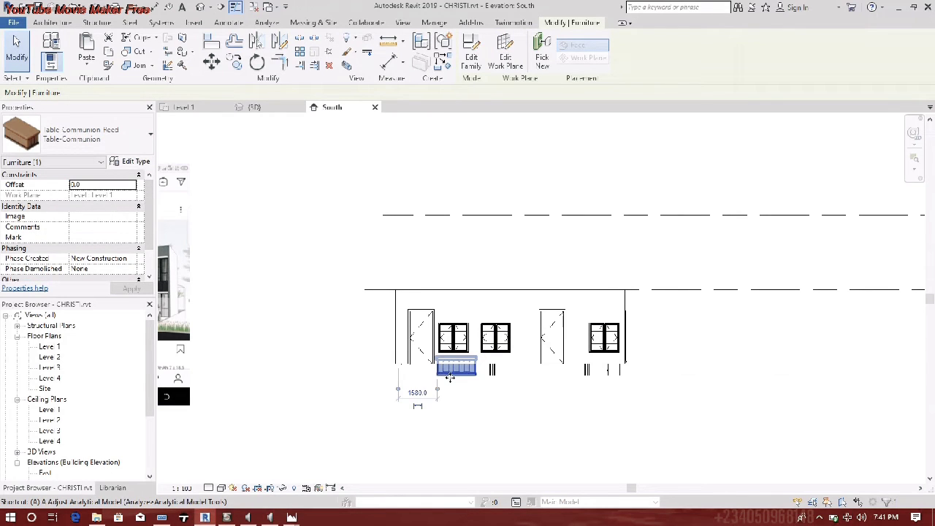
drag(466, 375, 468, 341)
click(492, 365)
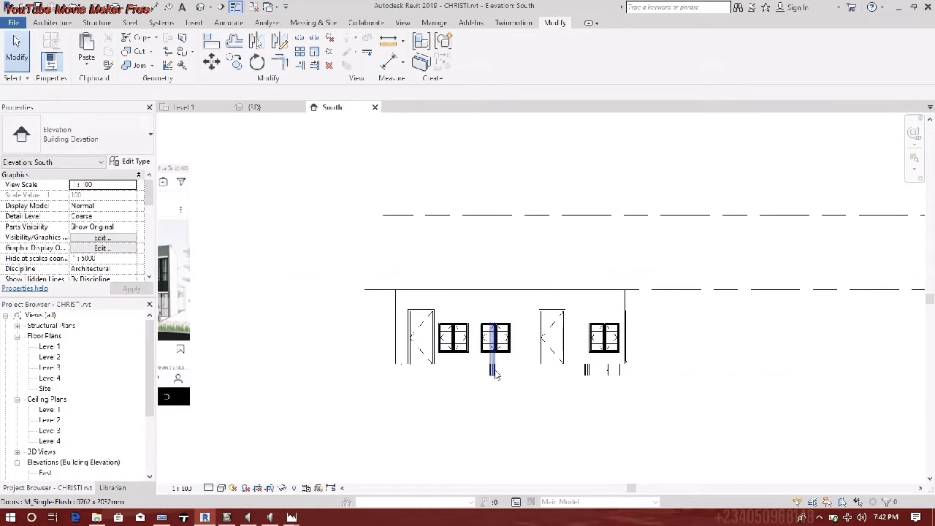
- Select both single flush doors and set their Level to Level 2
click(493, 368)
key(s)
key(a)
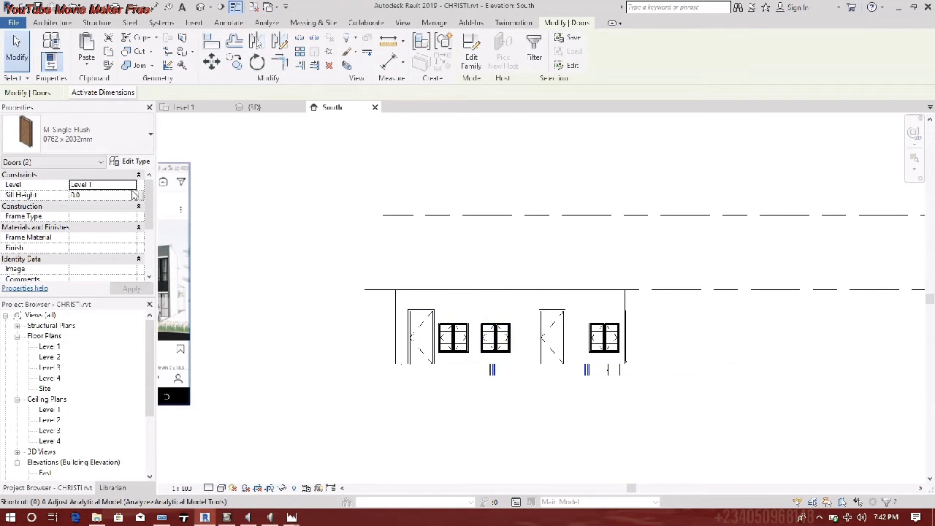
click(133, 185)
click(132, 186)
click(94, 204)
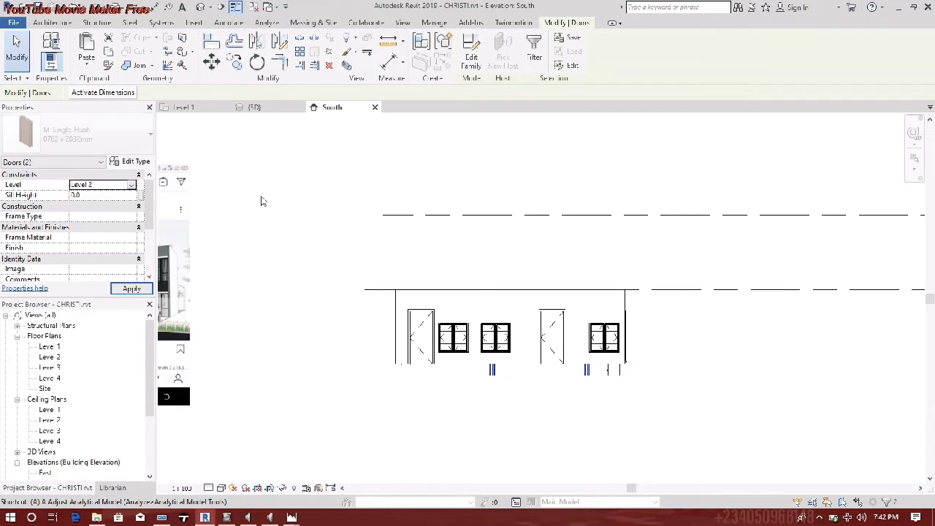
click(414, 175)
- Put the filing cabinet below the right window on Level 2
click(612, 371)
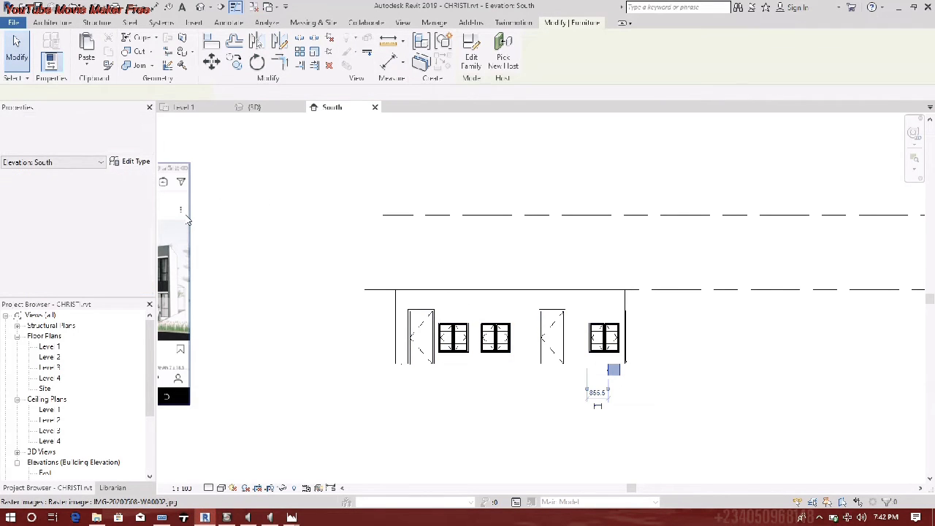
click(132, 186)
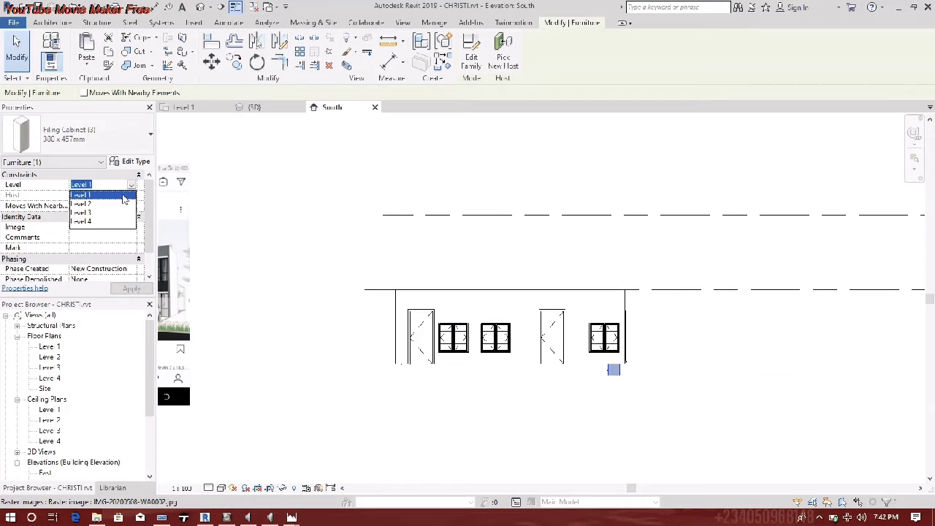
click(93, 206)
- Paste the lower-storey elements Aligned to Selected Levels onto Level 3, then select the pasted copy
click(577, 241)
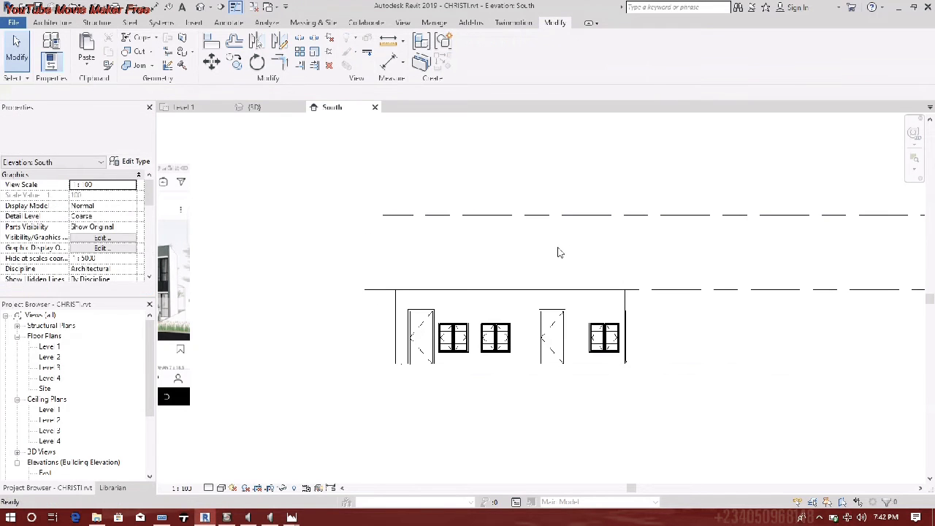
drag(442, 315, 751, 434)
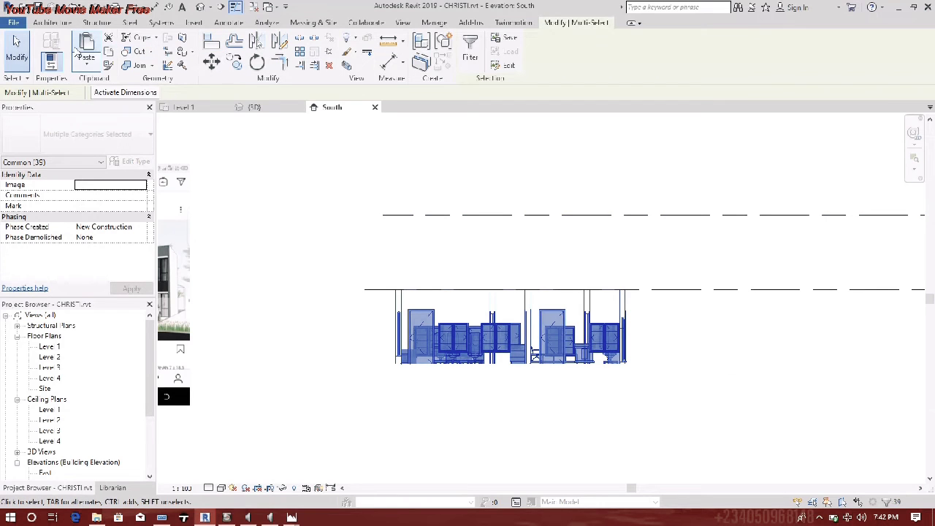
click(94, 68)
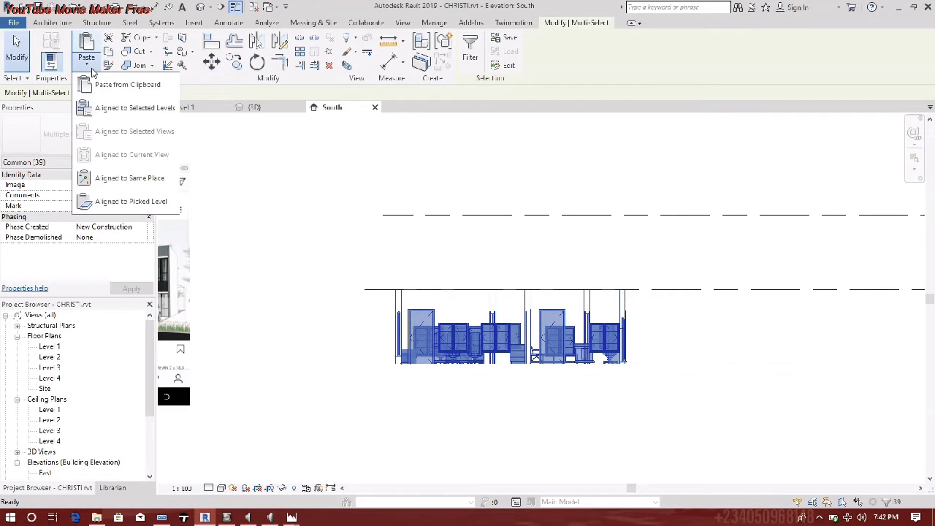
click(136, 167)
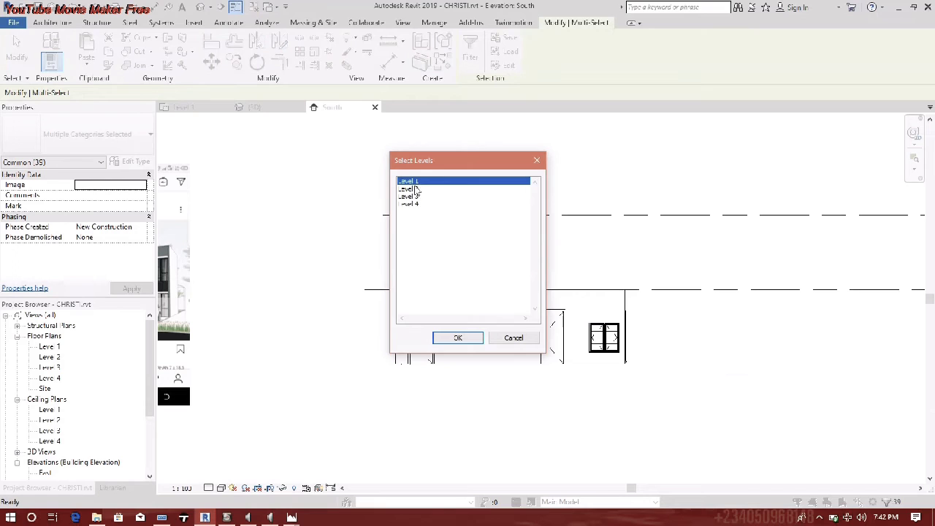
click(410, 197)
click(458, 338)
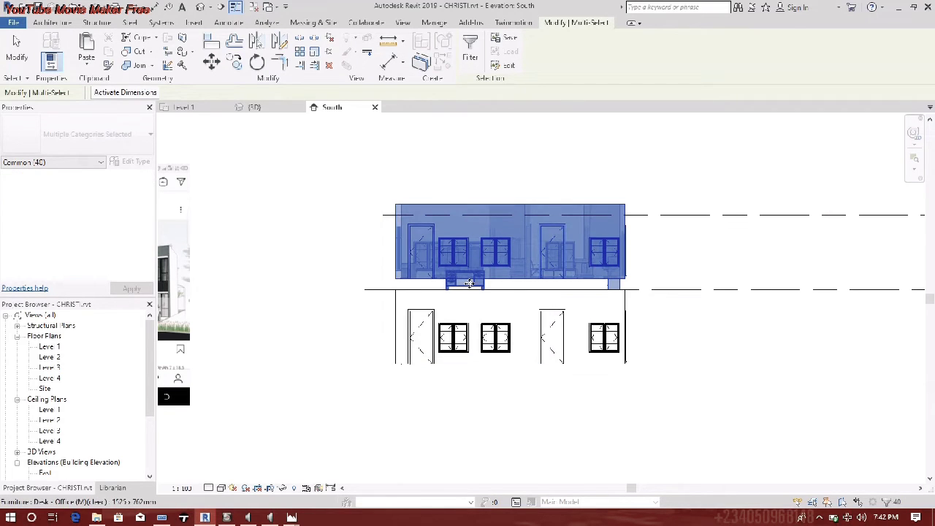
scroll(605, 282, up, 2)
drag(268, 140, 752, 303)
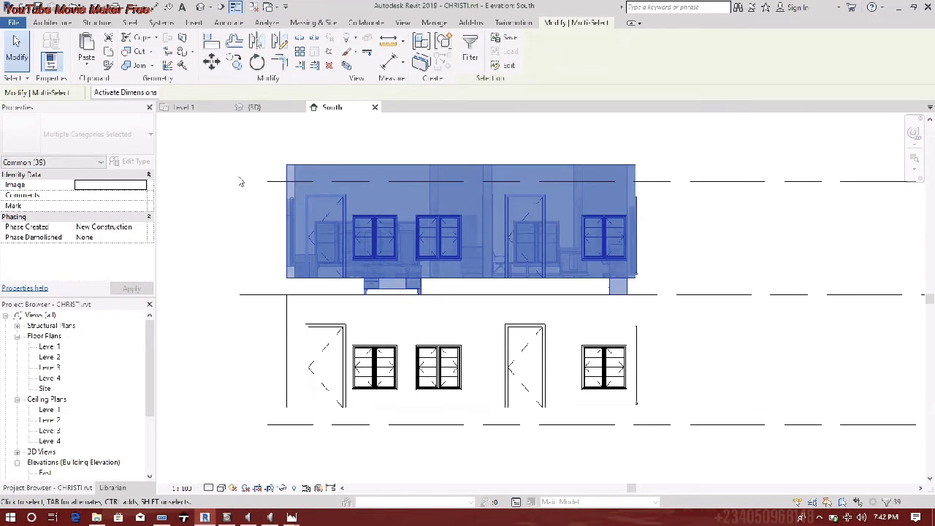
- Select one pasted upper-floor wall and set its Base Offset to 0
click(162, 184)
click(374, 180)
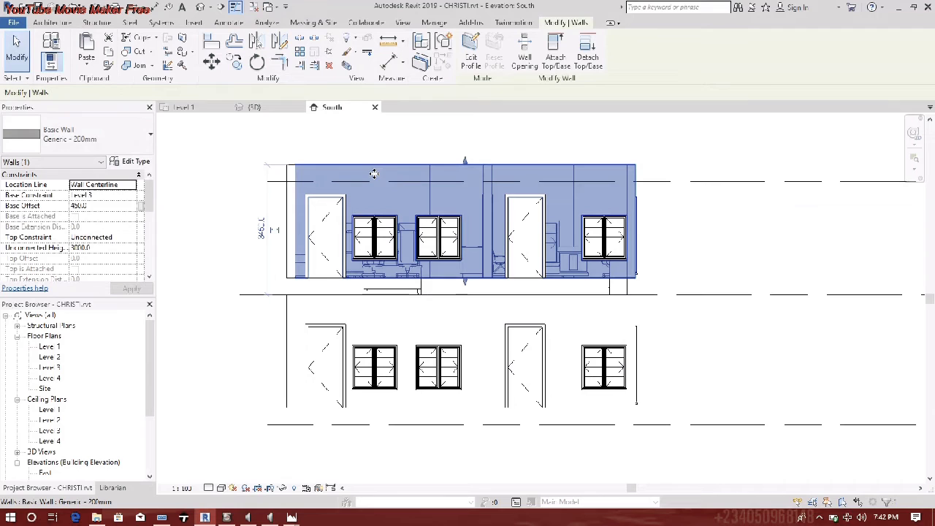
scroll(409, 248, down, 4)
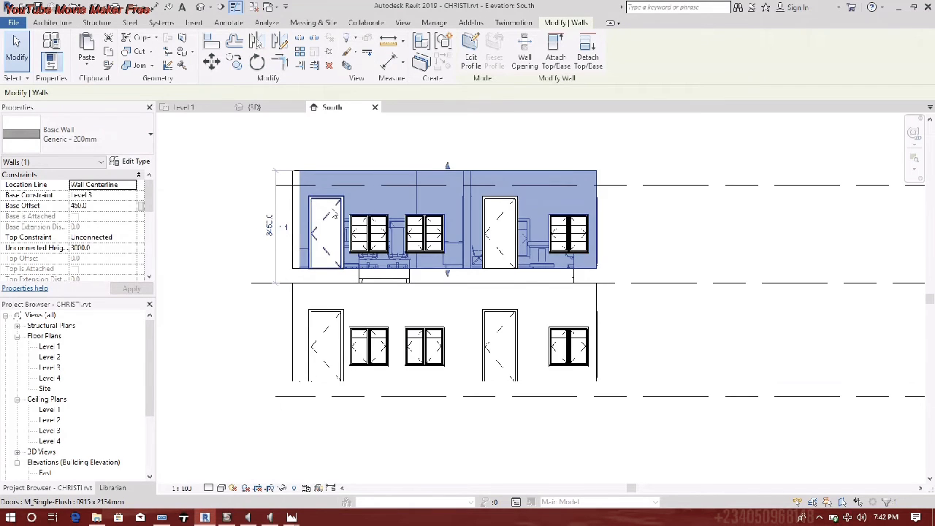
scroll(399, 265, up, 4)
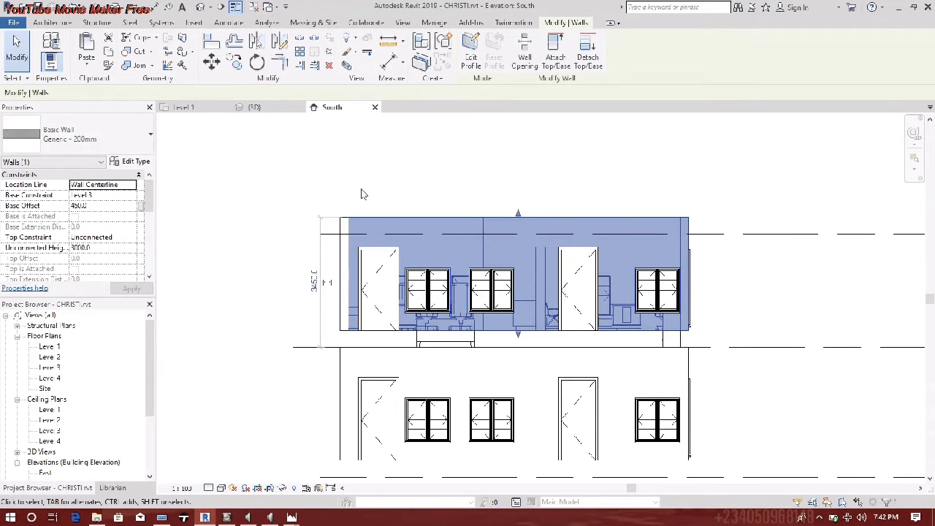
click(124, 208)
text(0)
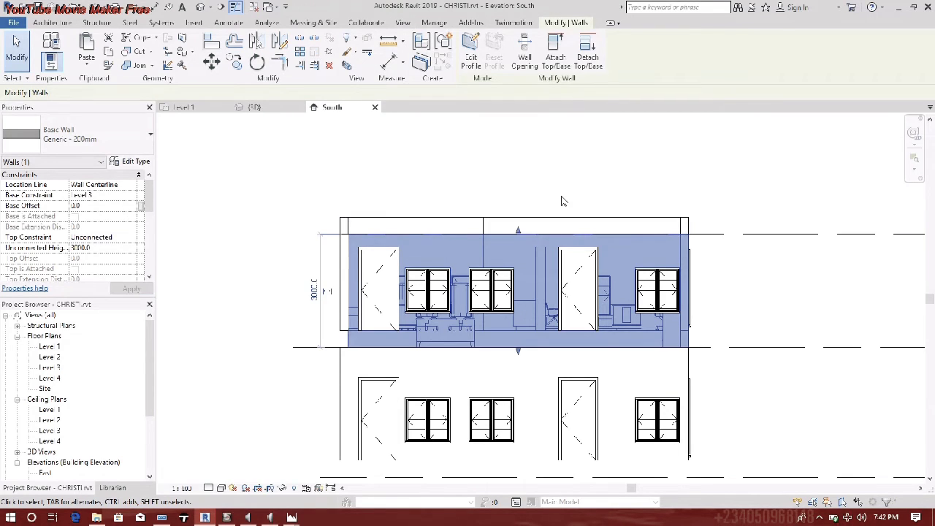
- Base the ten walls on Level 3 with 0.0 offset, deleting the uncuttable openings
click(403, 227)
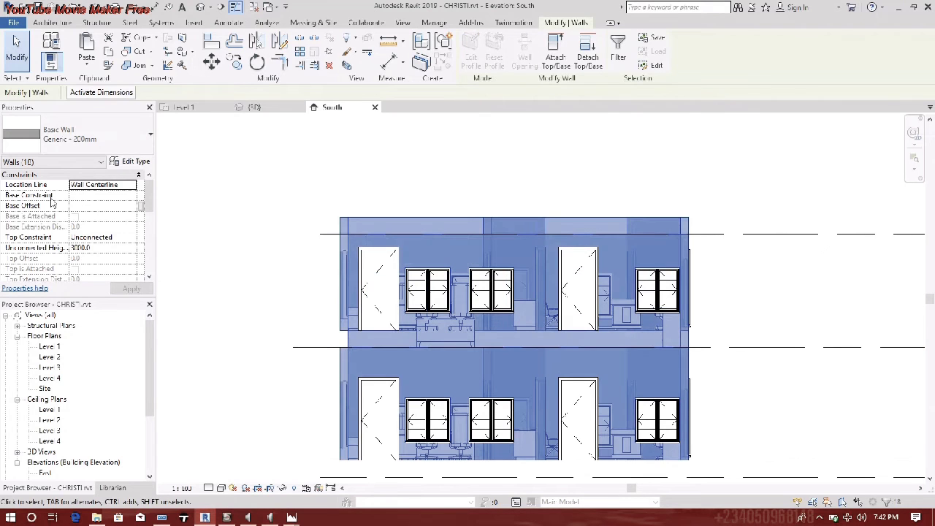
click(132, 199)
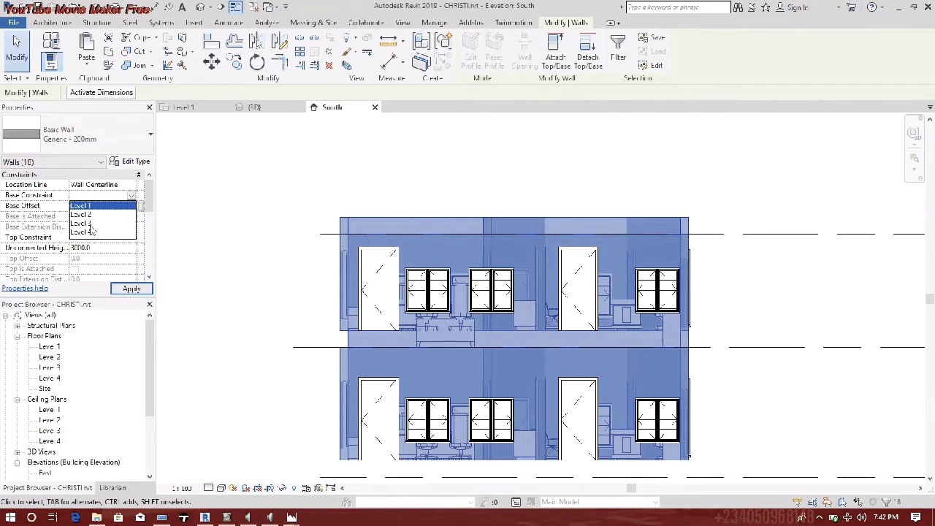
click(80, 222)
click(119, 206)
text(0.0)
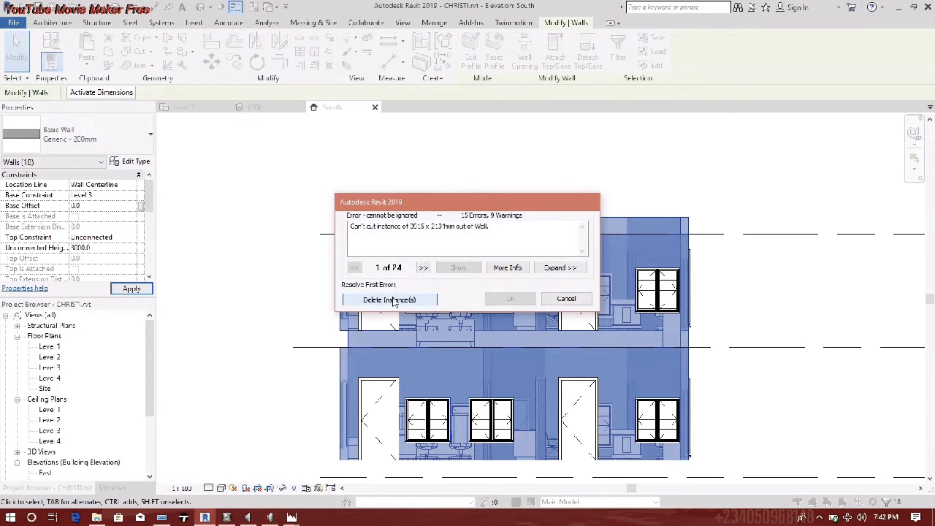
click(393, 300)
scroll(461, 362, down, 3)
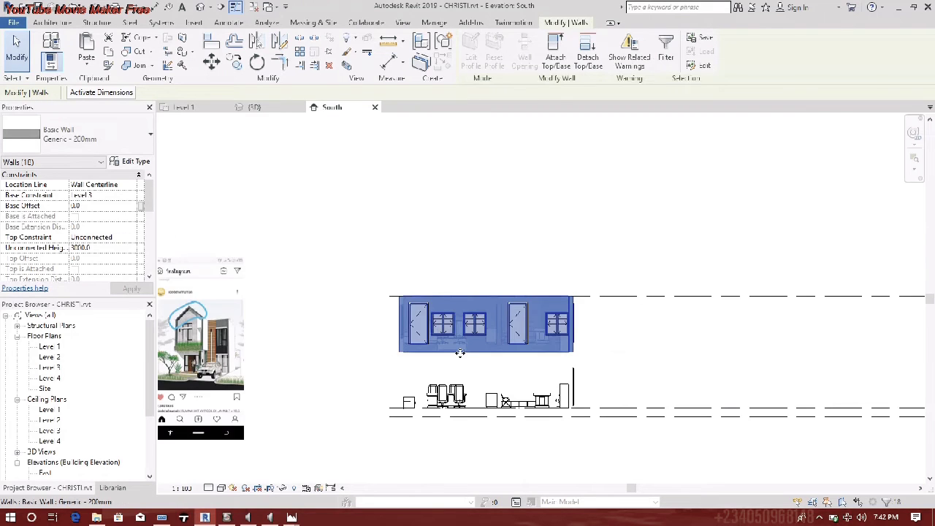
- Crossing-select the top walls and set Base Constraint Level 3 with Base Offset 0
key(Escape)
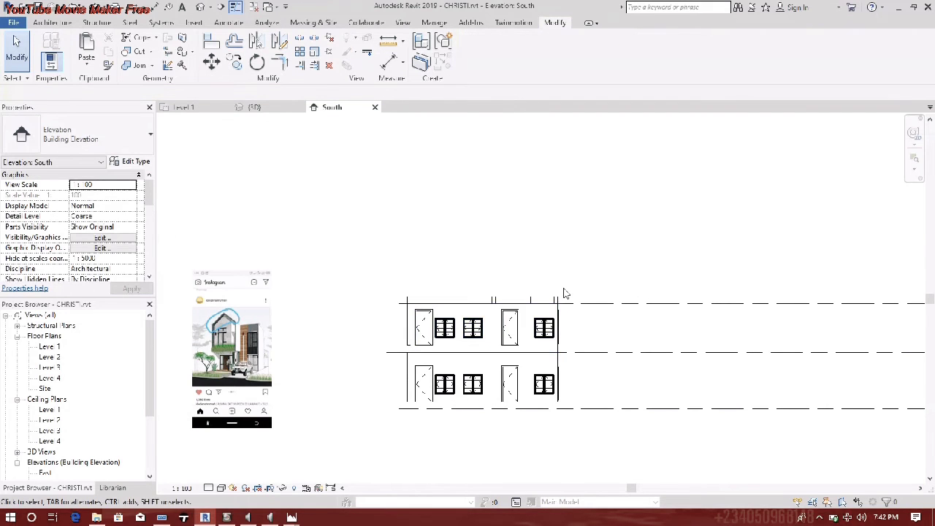
scroll(555, 274, up, 3)
drag(586, 318, 164, 342)
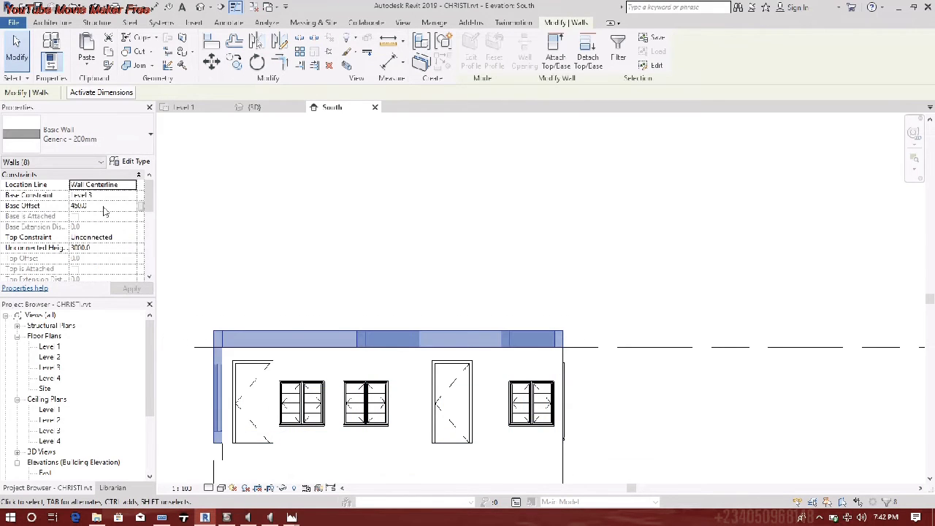
click(132, 196)
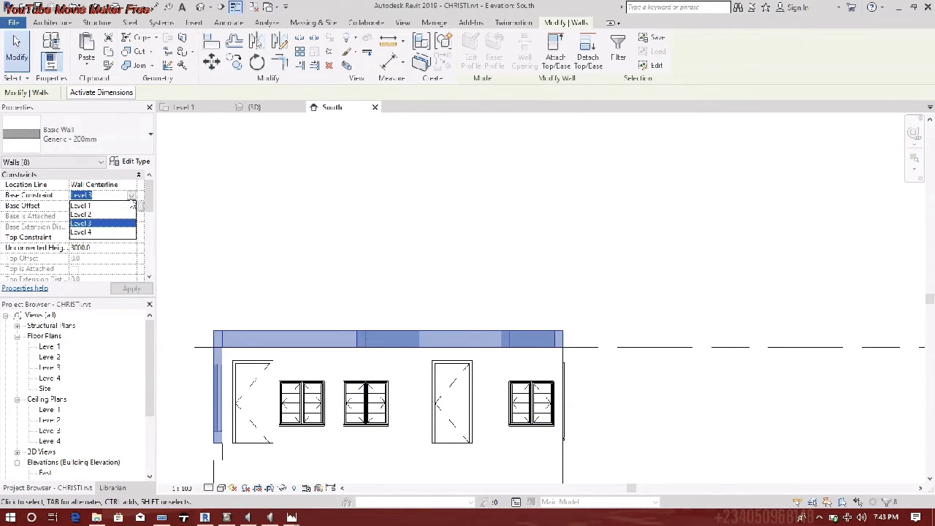
click(117, 223)
click(130, 206)
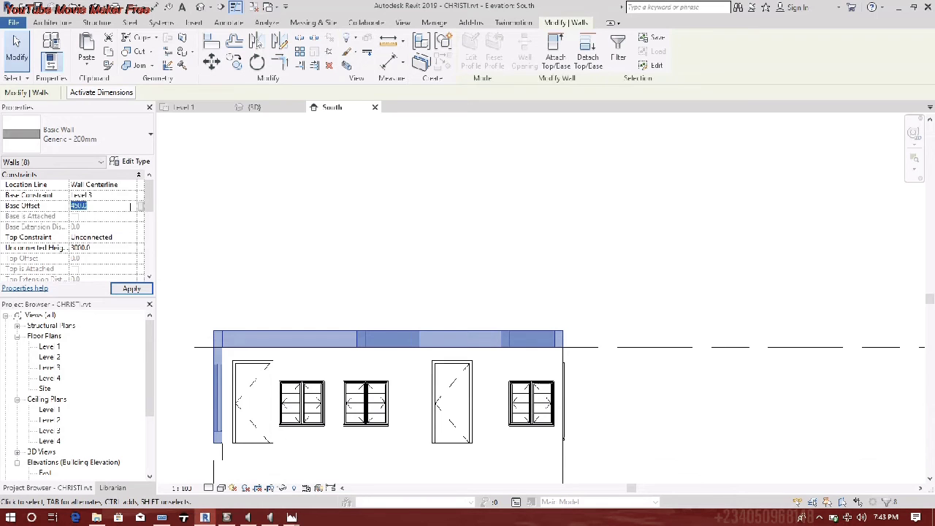
text(0)
click(536, 253)
scroll(651, 347, down, 3)
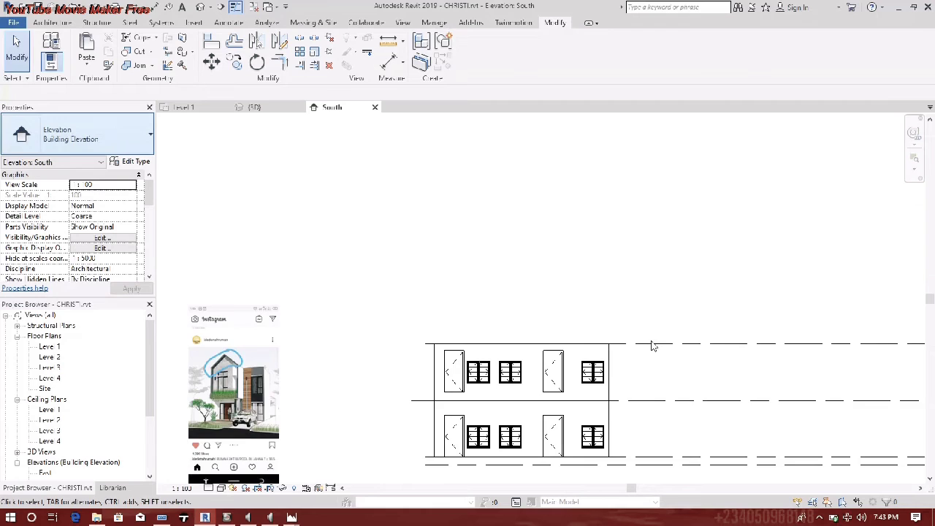
scroll(513, 389, up, 4)
click(504, 362)
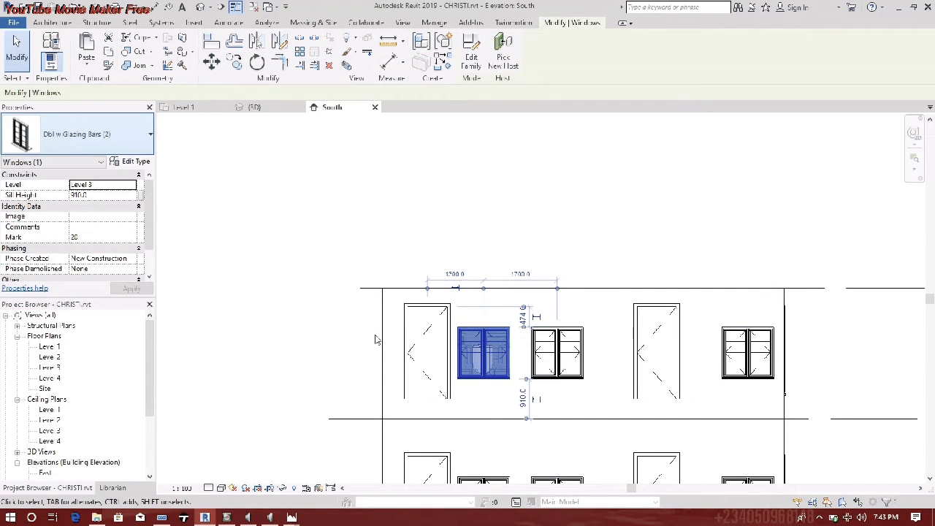
- Select both upper-floor doors and change their Sill Height from 450 to 0.0
click(430, 356)
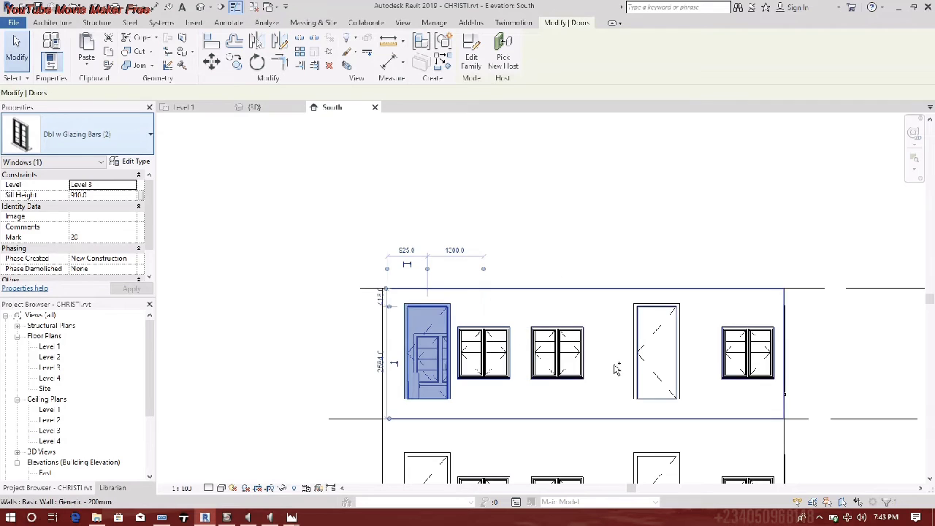
key(s)
key(a)
click(657, 355)
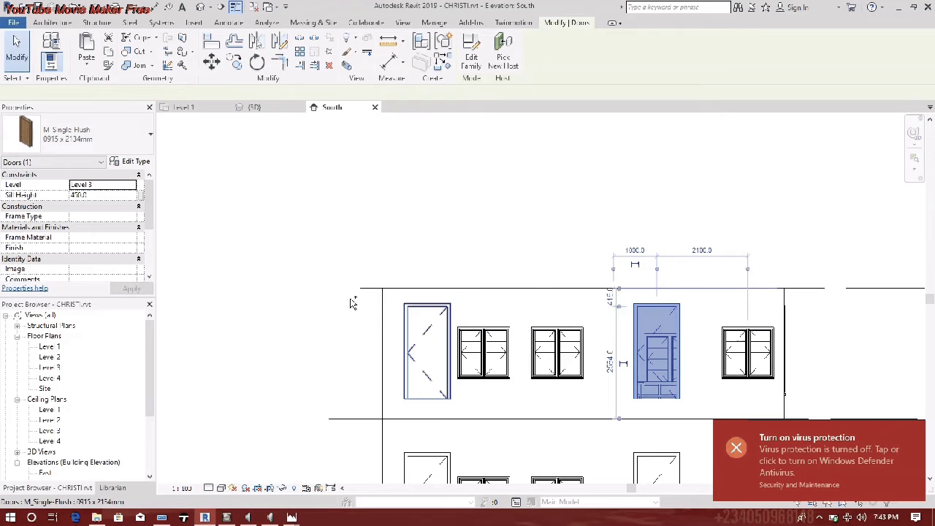
ctrl+click(411, 355)
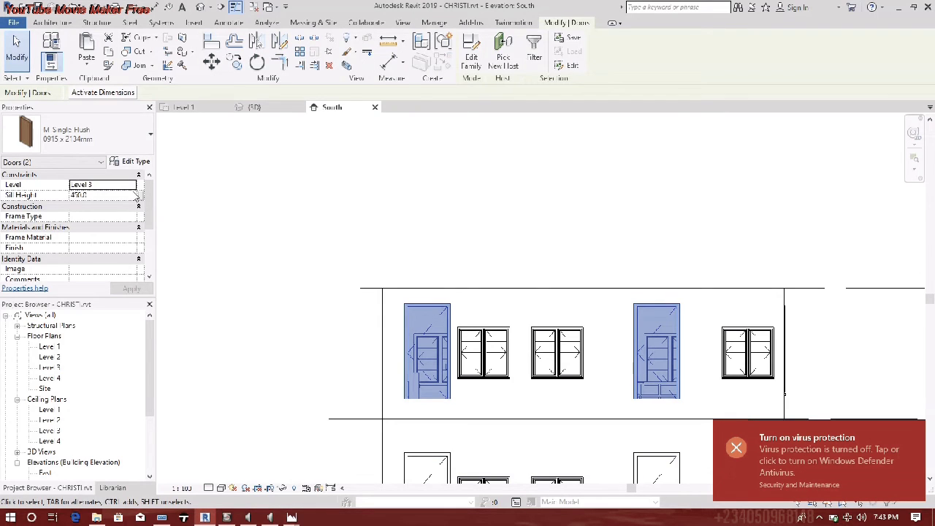
click(124, 195)
text(0.0)
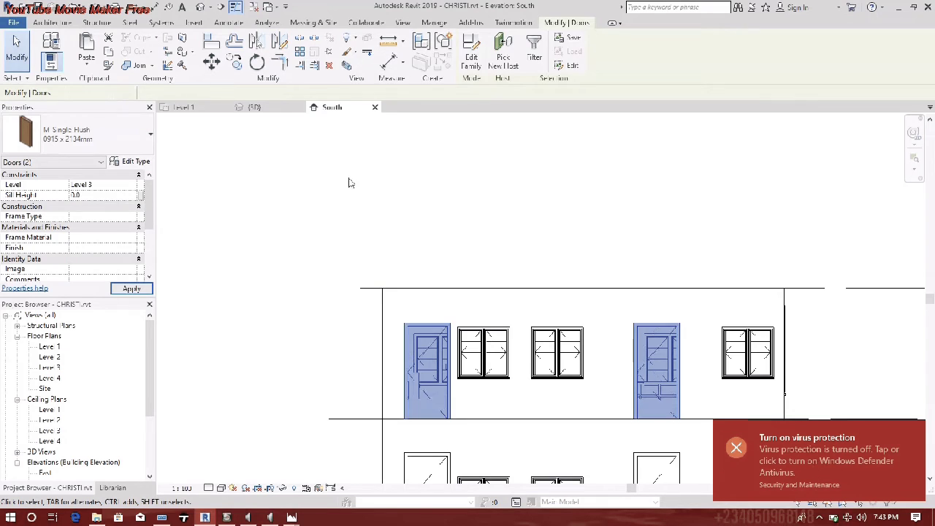
click(356, 184)
scroll(557, 305, down, 3)
middle_drag(557, 305, 443, 299)
scroll(443, 298, up, 1)
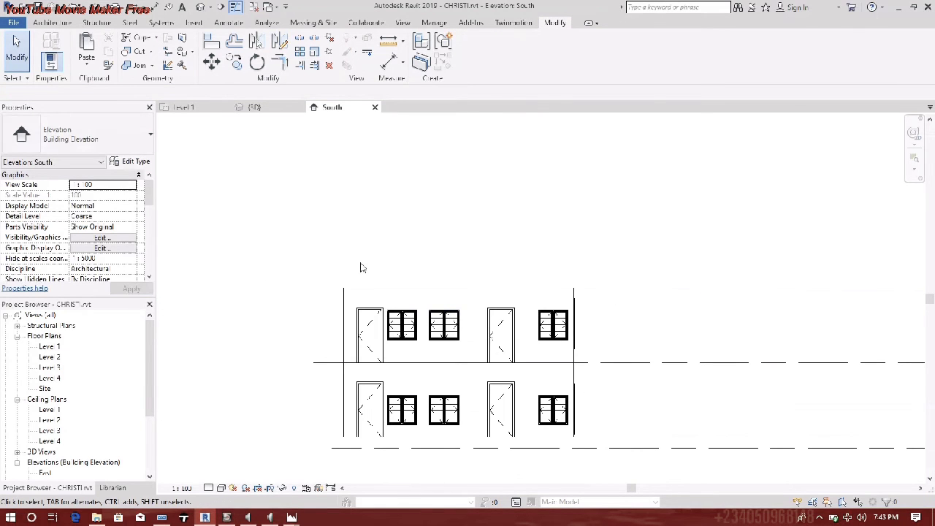
- Open the Level 2 floor plan from the Project Browser
double_click(50, 356)
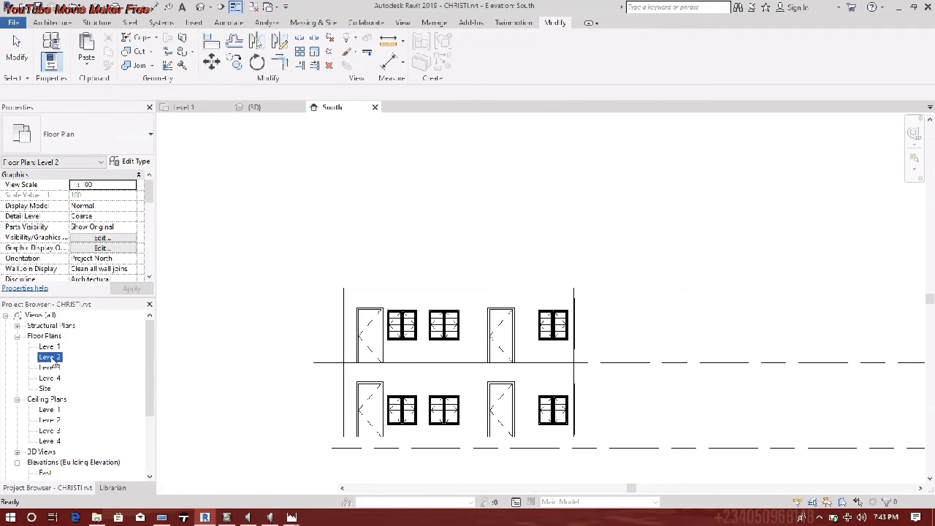
scroll(462, 313, down, 4)
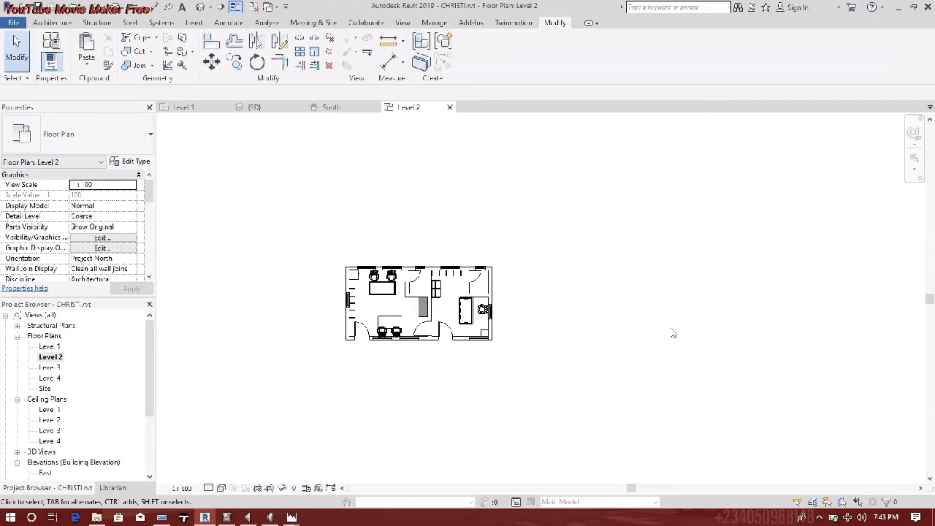
scroll(40, 456, down, 1)
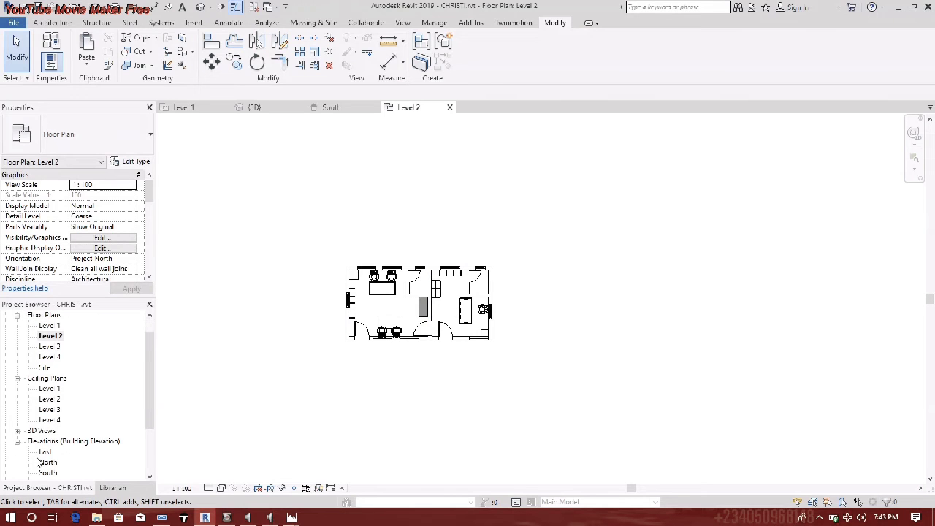
click(17, 379)
click(48, 430)
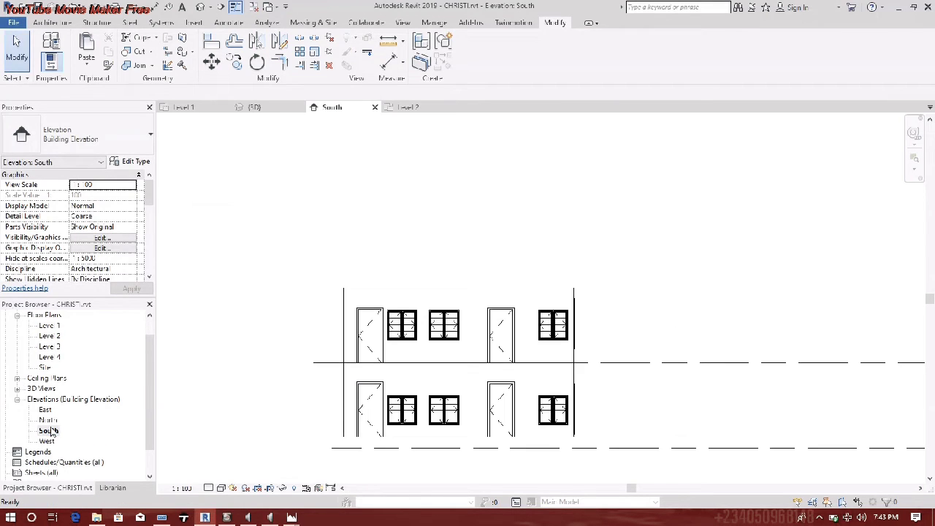
- Open the North elevation, then the East elevation, and shift the view slightly
double_click(49, 420)
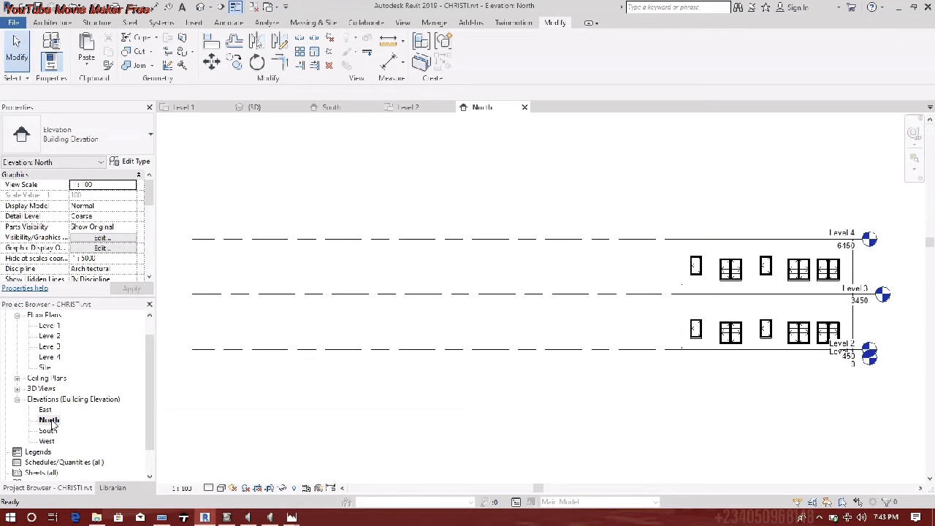
double_click(46, 411)
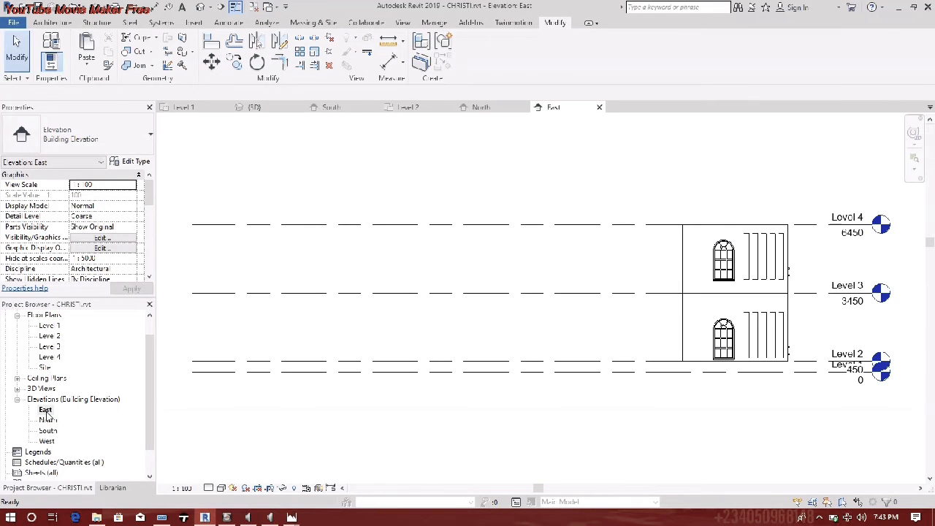
scroll(667, 395, up, 5)
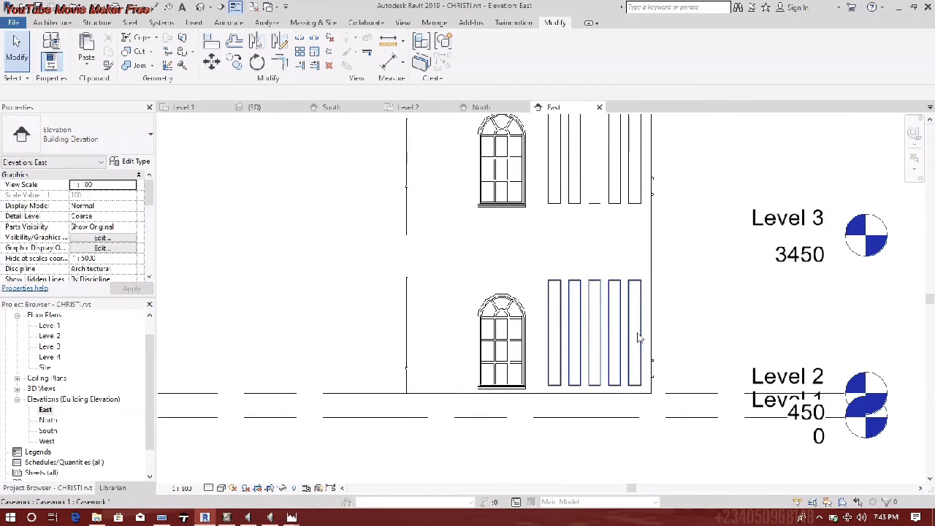
scroll(395, 395, down, 6)
middle_drag(330, 408, 375, 383)
click(97, 517)
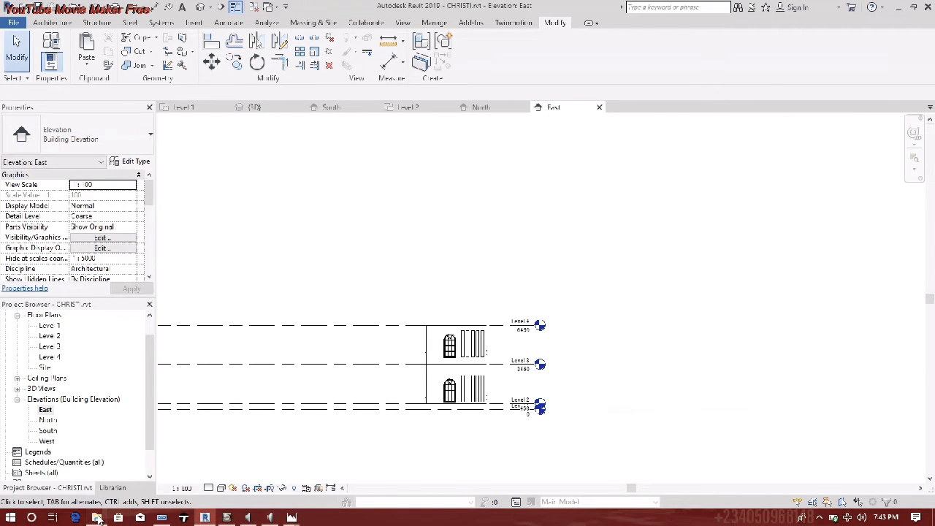
- Insert the house reference picture, shrink it to half size and move it beside the building
drag(421, 178, 837, 344)
click(810, 317)
scroll(614, 329, down, 5)
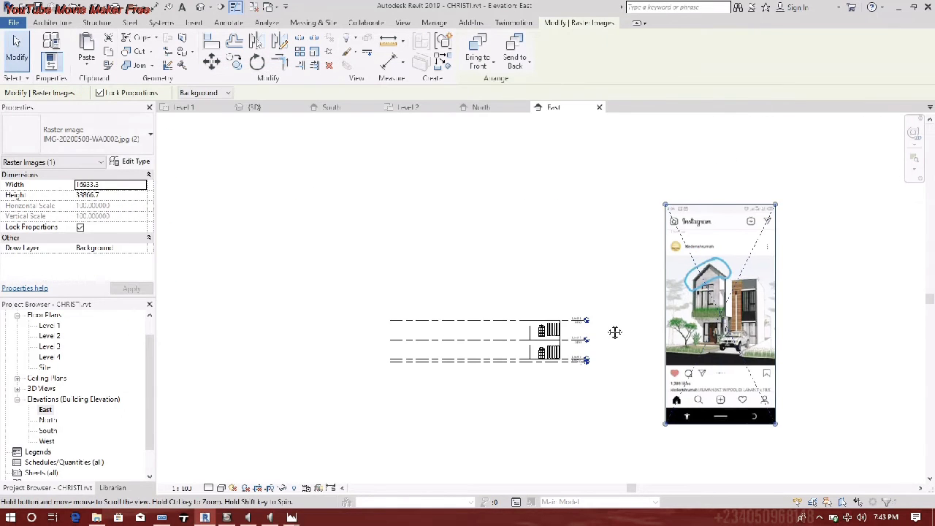
drag(721, 221, 668, 314)
scroll(612, 417, up, 4)
drag(708, 361, 614, 253)
middle_drag(374, 303, 434, 363)
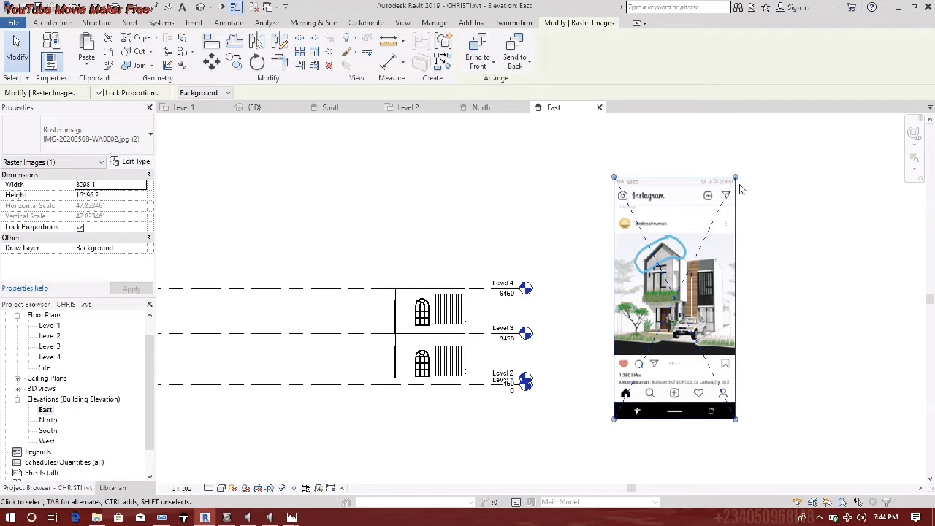
click(327, 263)
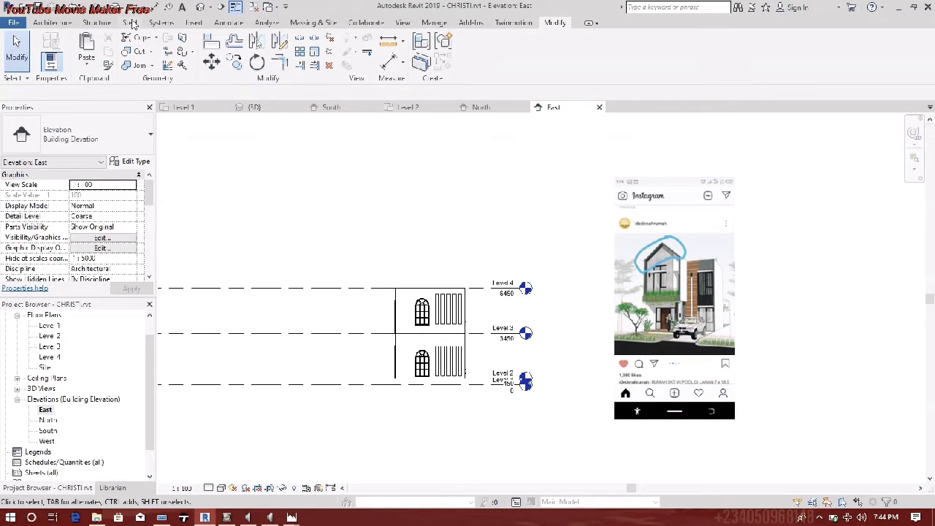
- Start a Roof by Extrusion on the East wall's plane, referenced to Level 4 at 0.0 offset
click(53, 22)
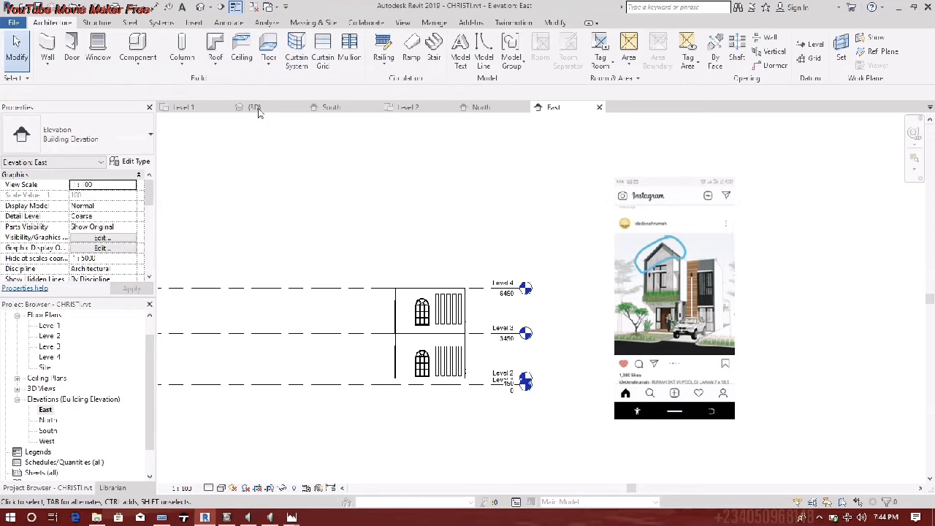
click(215, 57)
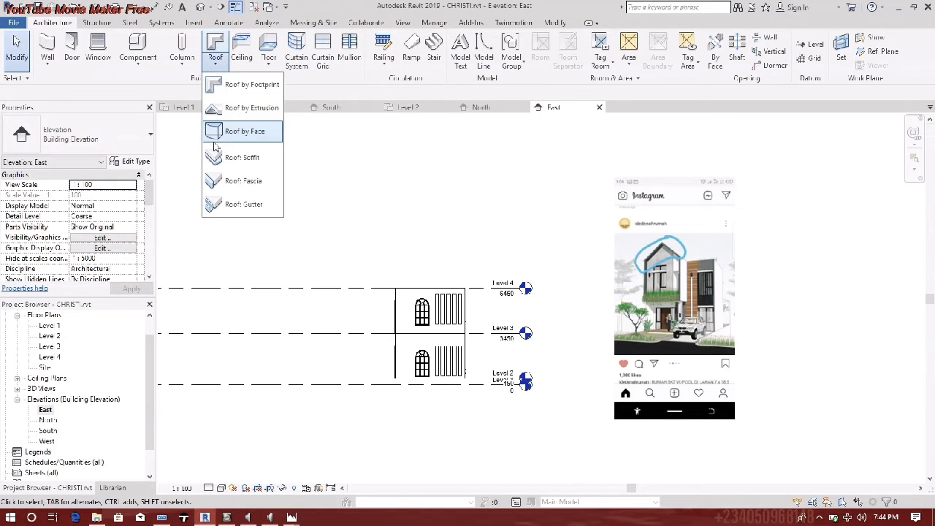
click(245, 107)
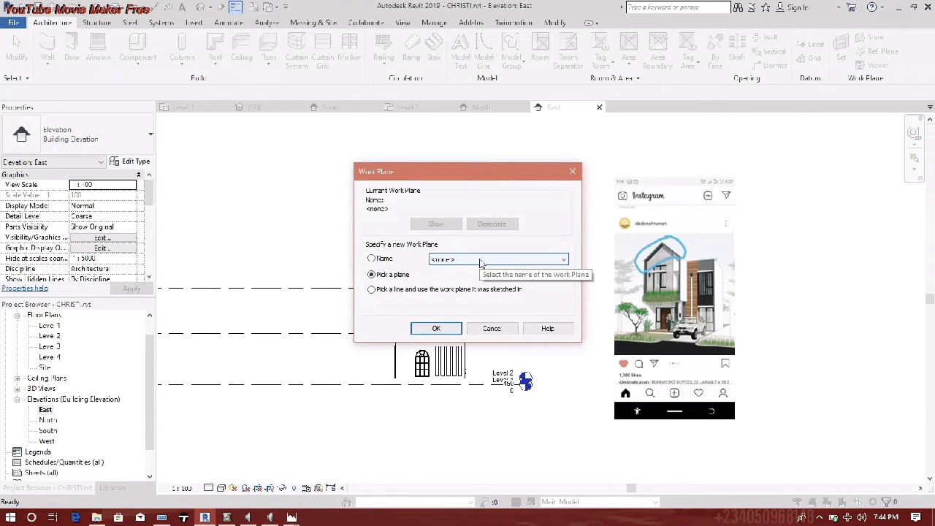
click(434, 328)
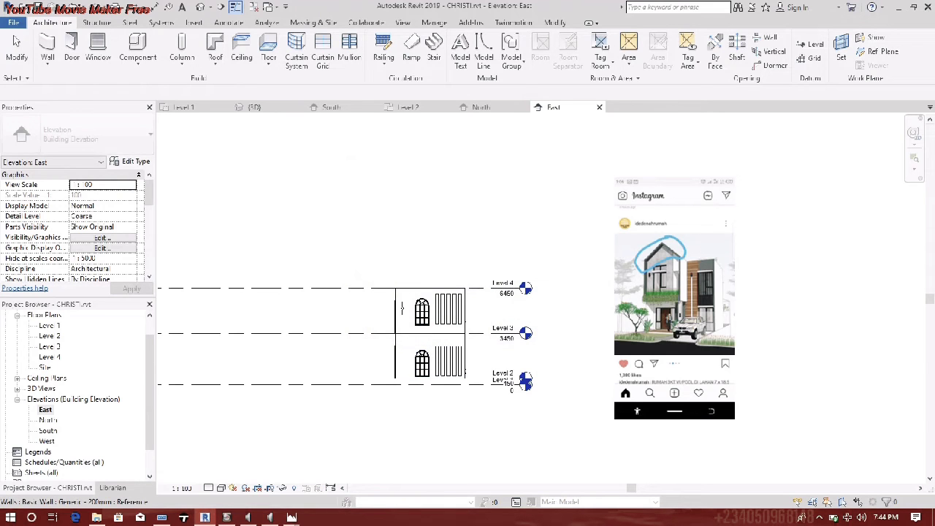
scroll(407, 301, up, 4)
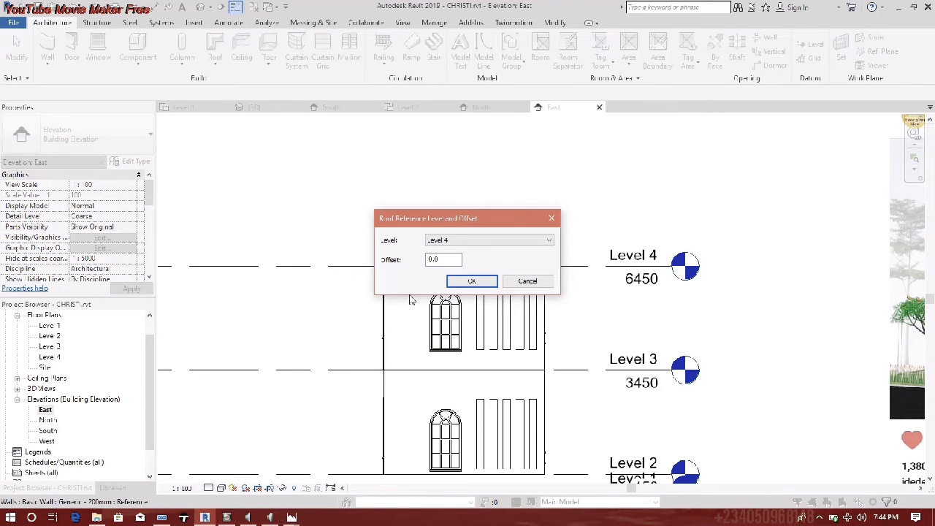
click(472, 282)
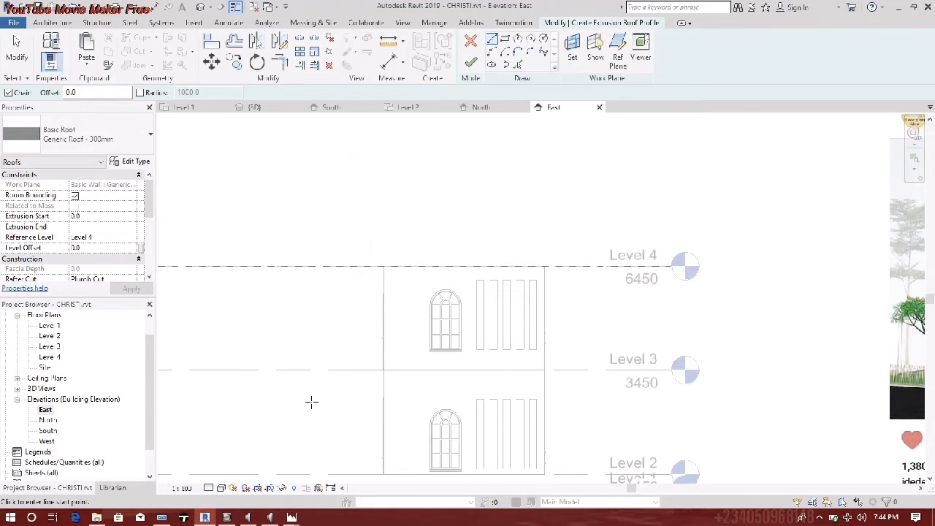
scroll(351, 354, down, 5)
scroll(361, 362, up, 6)
- Draw the vertical left edge, two 45° slopes to the apex, and the right edge down to Level 3
middle_drag(374, 354, 149, 285)
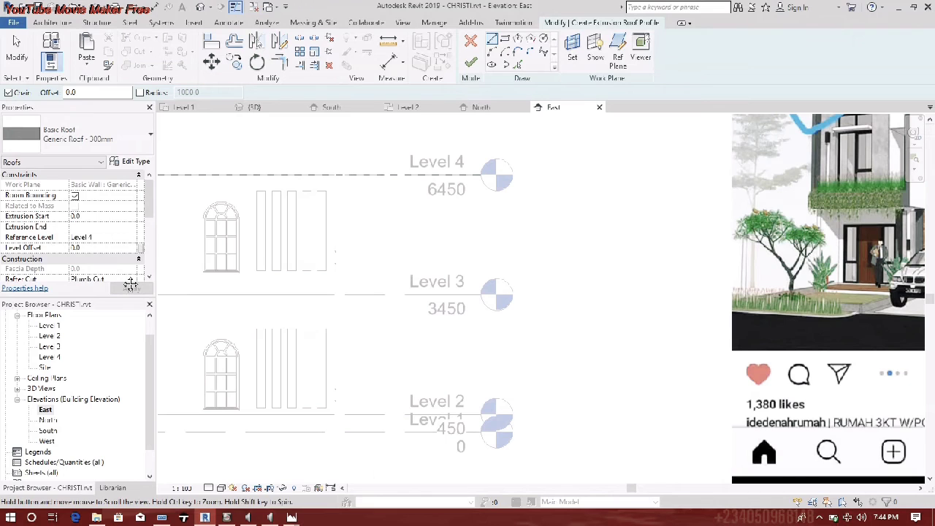
scroll(135, 279, down, 5)
middle_drag(209, 295, 404, 329)
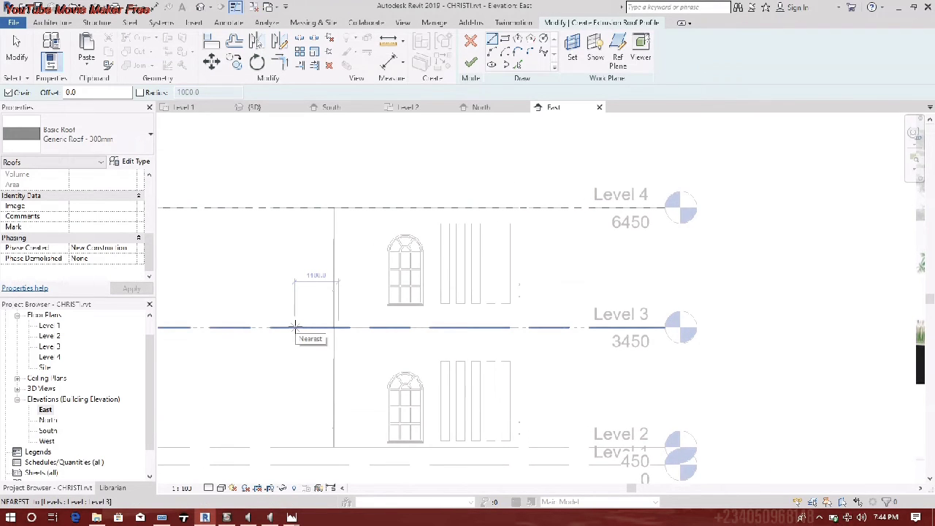
click(294, 327)
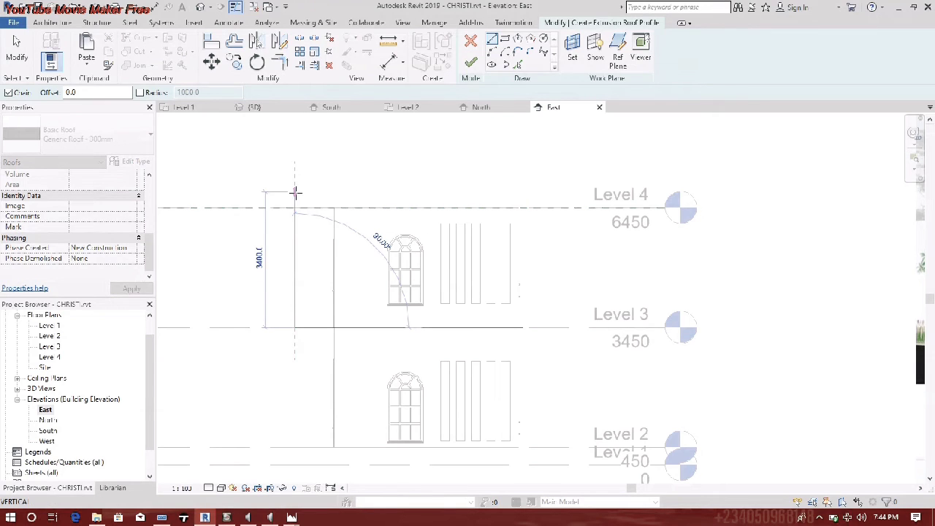
click(294, 187)
middle_drag(385, 170, 335, 278)
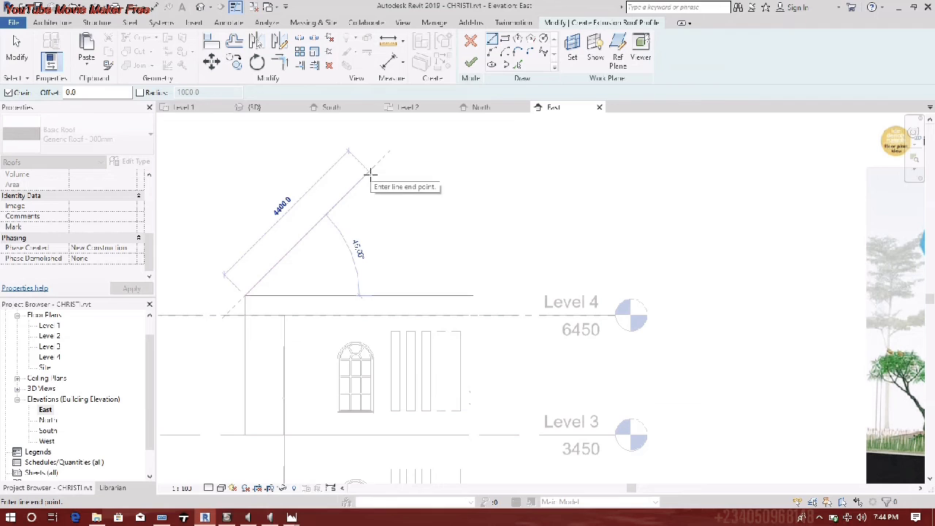
click(370, 173)
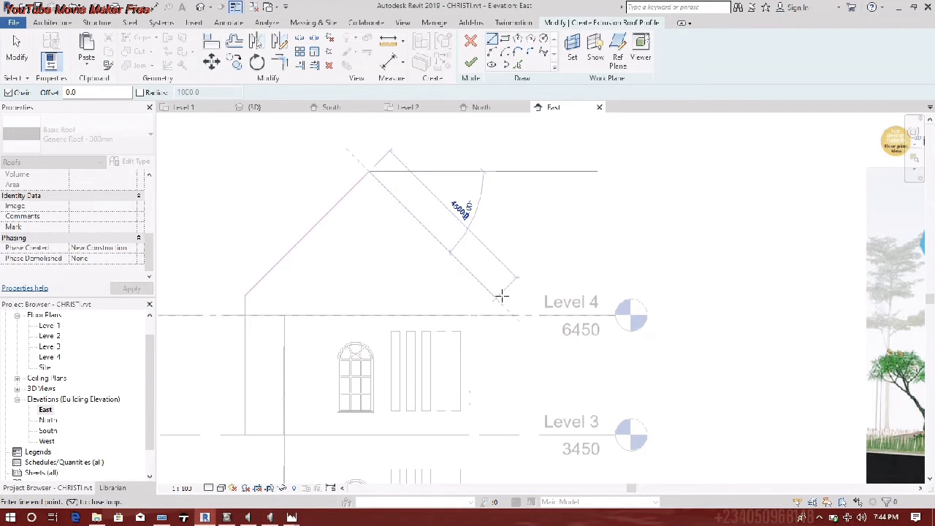
click(484, 281)
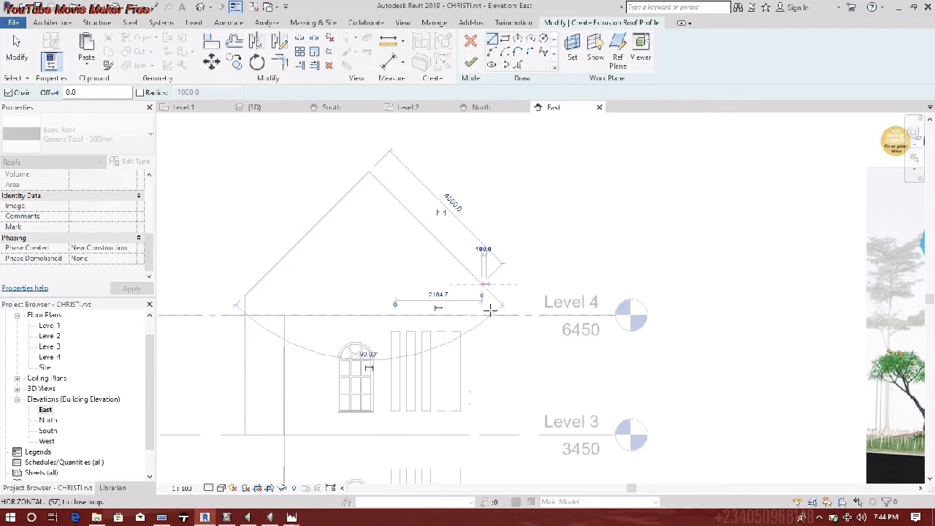
click(481, 435)
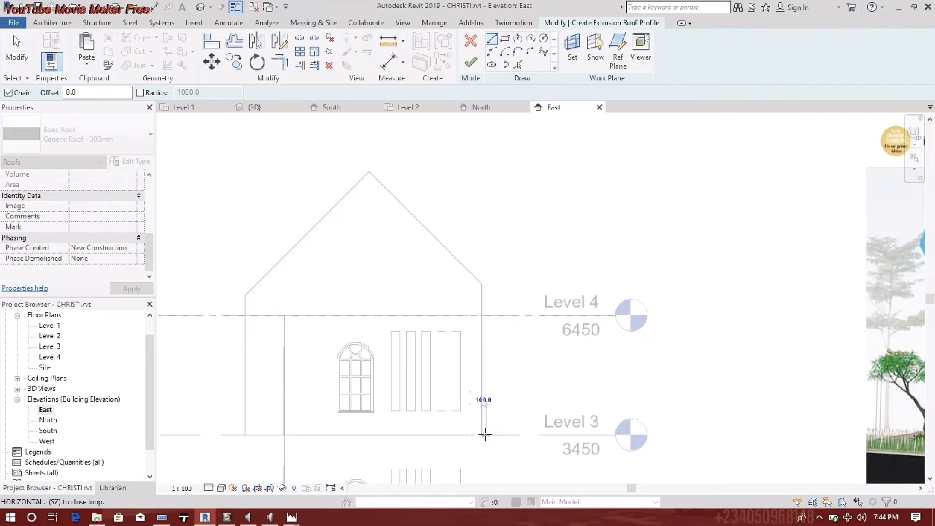
key(Escape)
key(Escape)
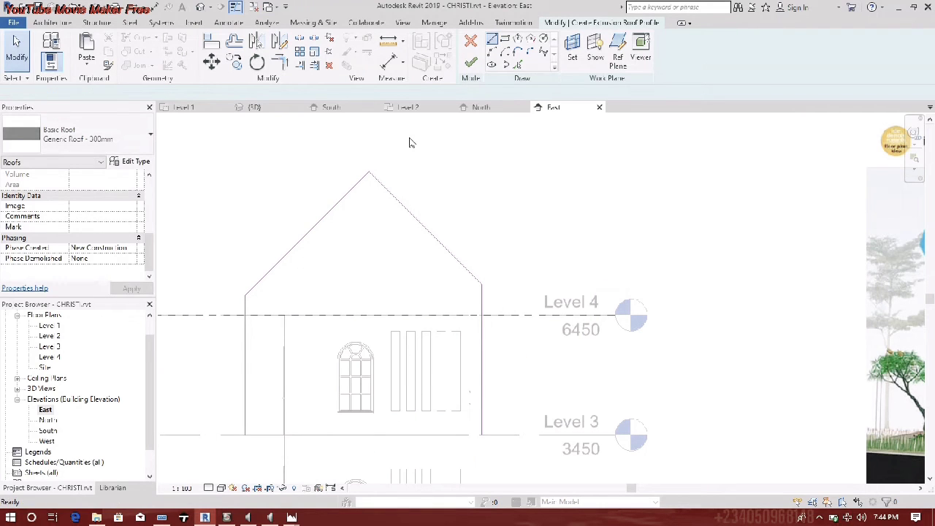
- Draw a horizontal eave line across the house, past the right wall
key(l)
key(i)
click(209, 294)
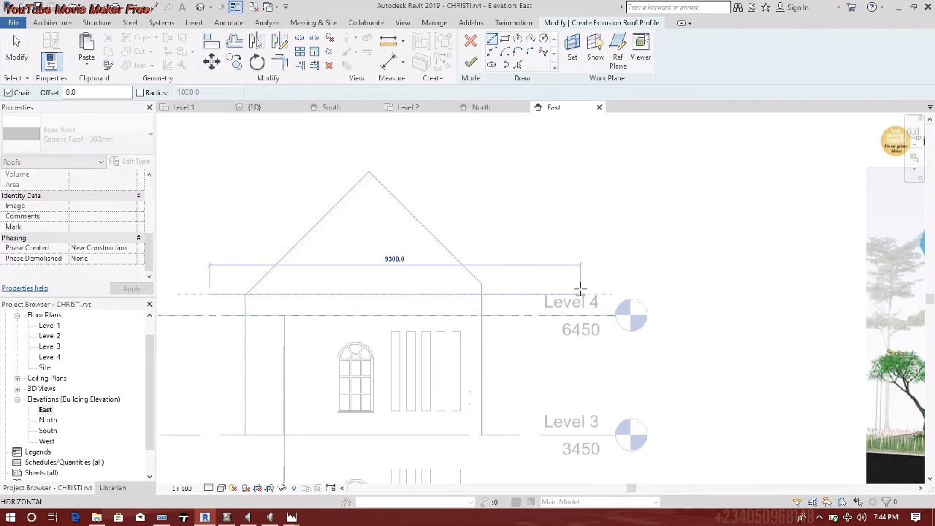
click(580, 290)
key(Escape)
key(Escape)
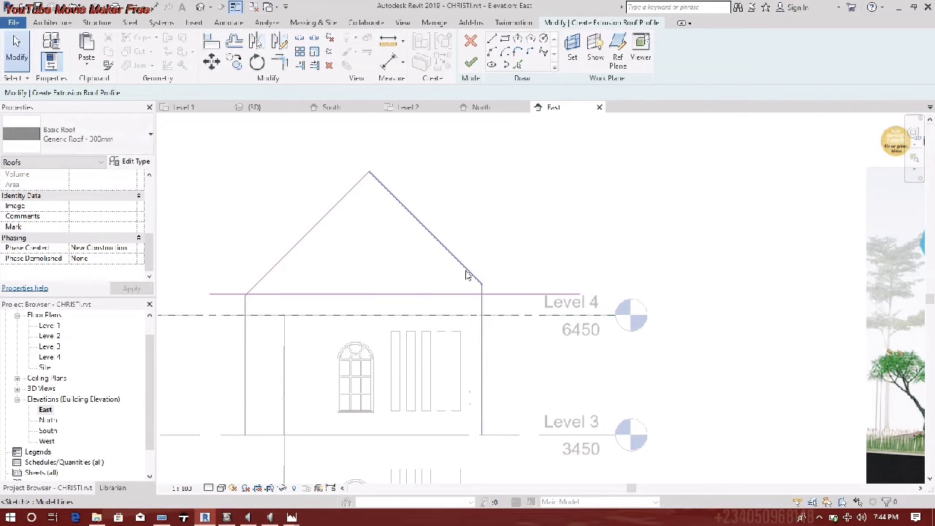
- Drag the right slope and right edge lines so they meet at the eave corner
click(466, 276)
drag(468, 272, 461, 280)
mouse_move(483, 339)
mouse_down()
mouse_move(523, 335)
mouse_move(507, 337)
mouse_up()
drag(455, 277, 478, 267)
scroll(486, 278, up, 2)
scroll(520, 301, down, 1)
middle_drag(554, 285, 560, 263)
scroll(560, 263, down, 3)
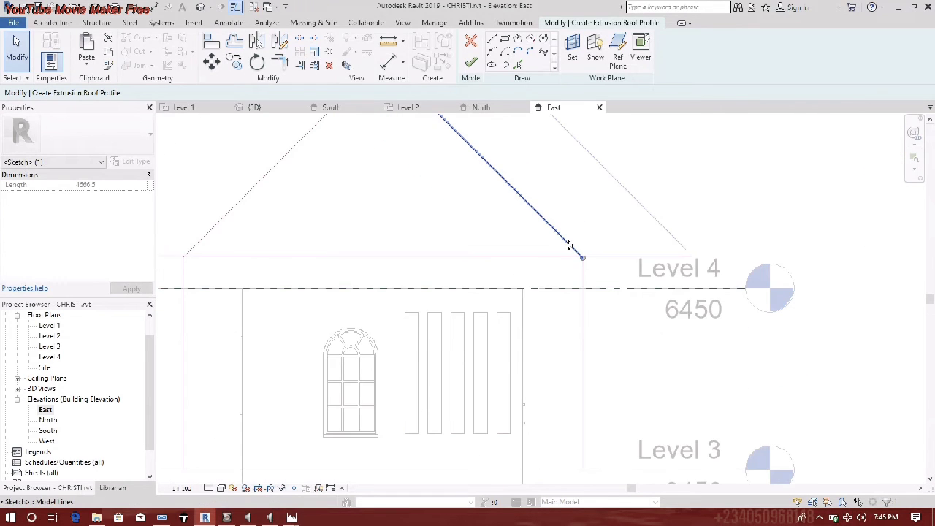
click(380, 168)
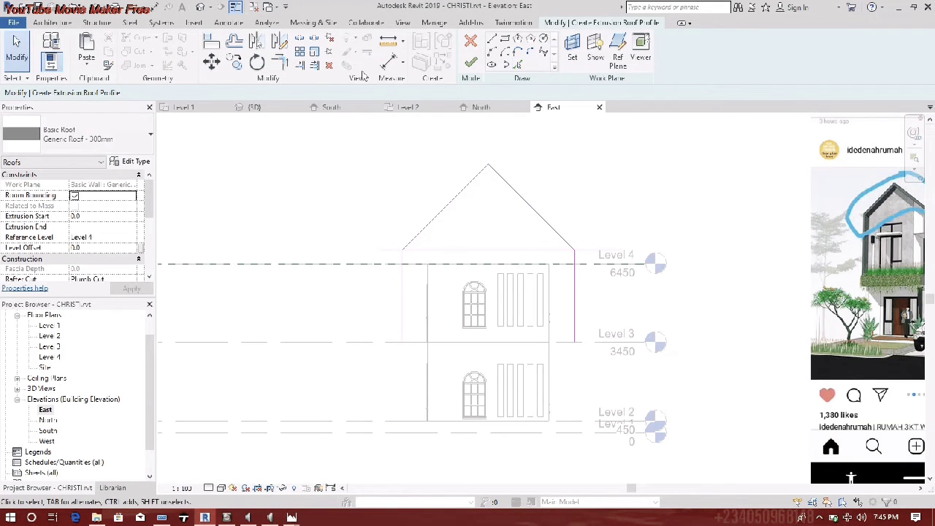
- Pick the left wall, both slopes and the right wall with a 300 offset for inner lines
click(518, 64)
double_click(44, 92)
text(300)
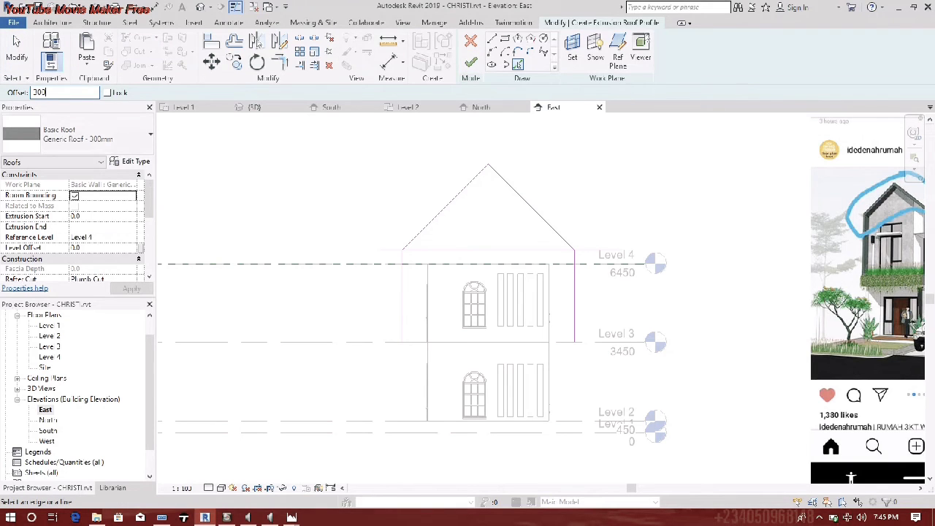
key(Return)
click(404, 311)
click(428, 237)
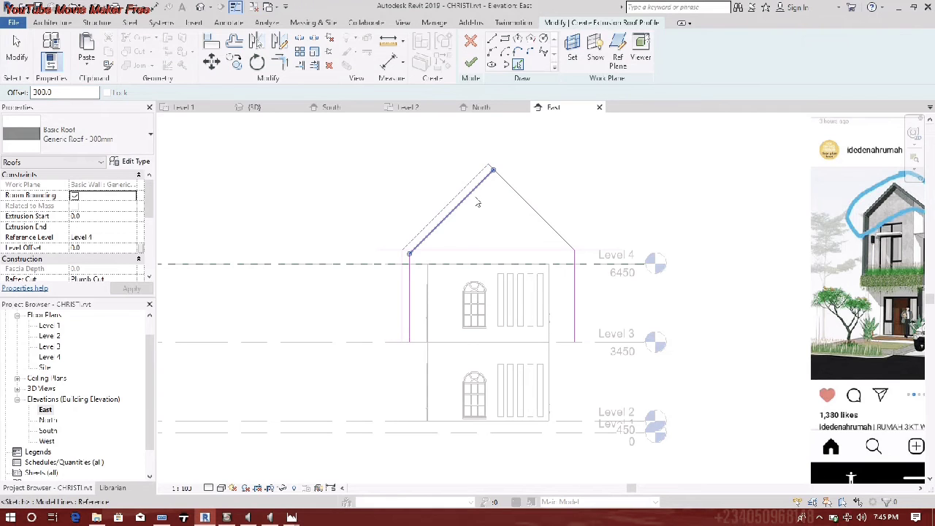
click(541, 231)
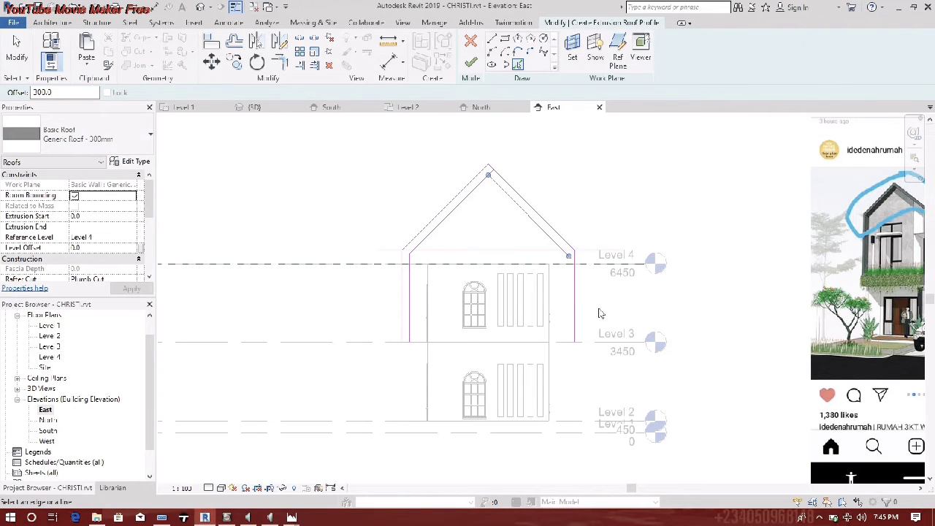
click(575, 313)
key(Escape)
- Try Trim/Extend to Corner, then start and cancel a line from the right wall top
key(t)
key(r)
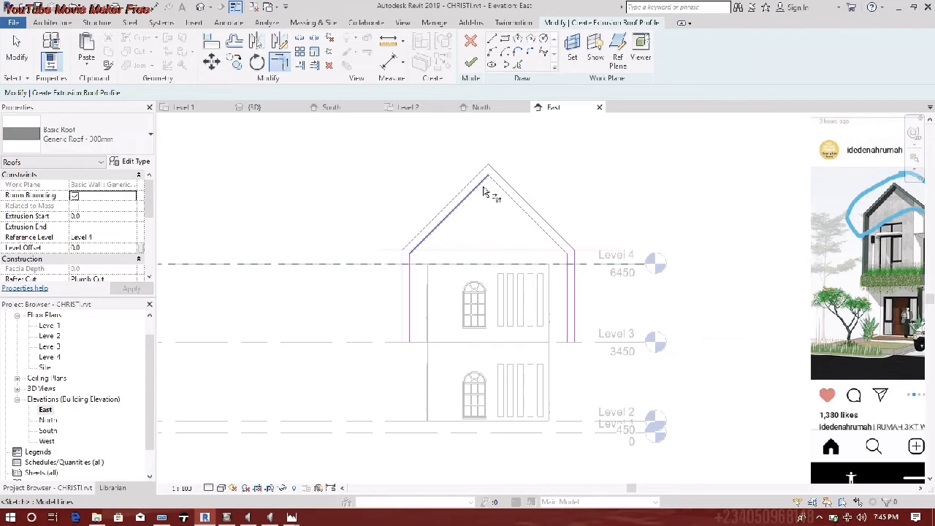
click(492, 38)
click(567, 254)
key(Escape)
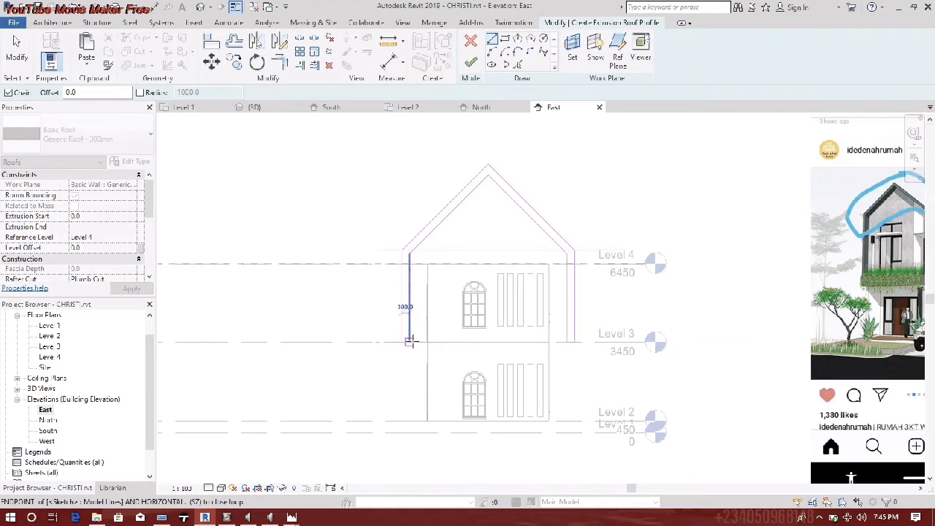
key(Escape)
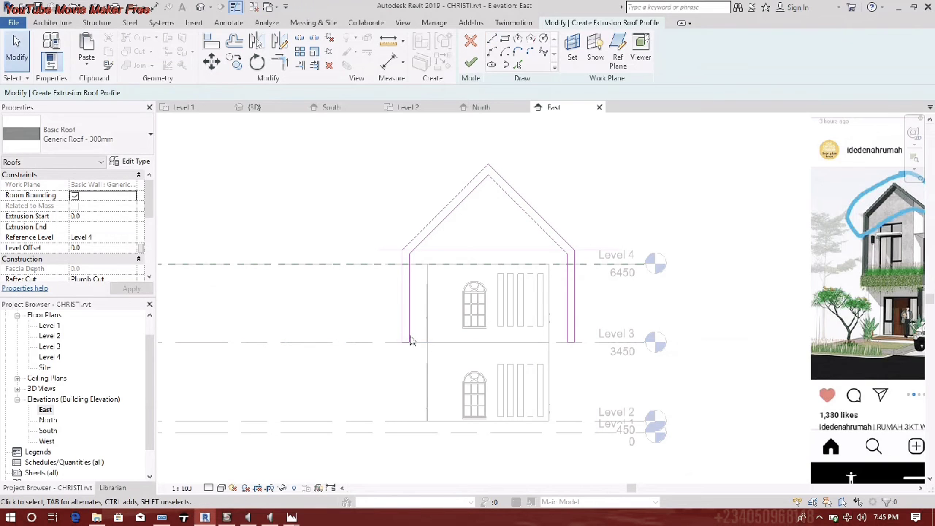
- Draw short closing lines at Level 3 on both the left and right walls
click(492, 42)
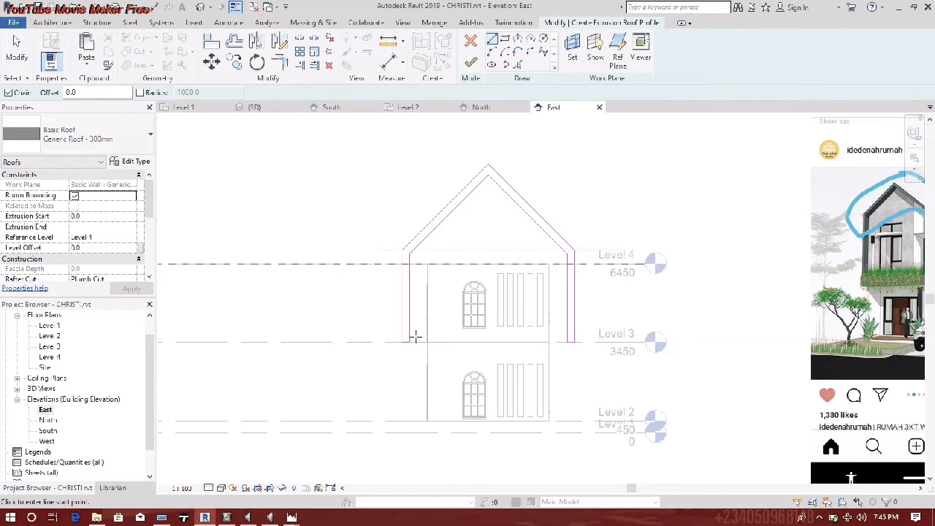
scroll(406, 333, up, 3)
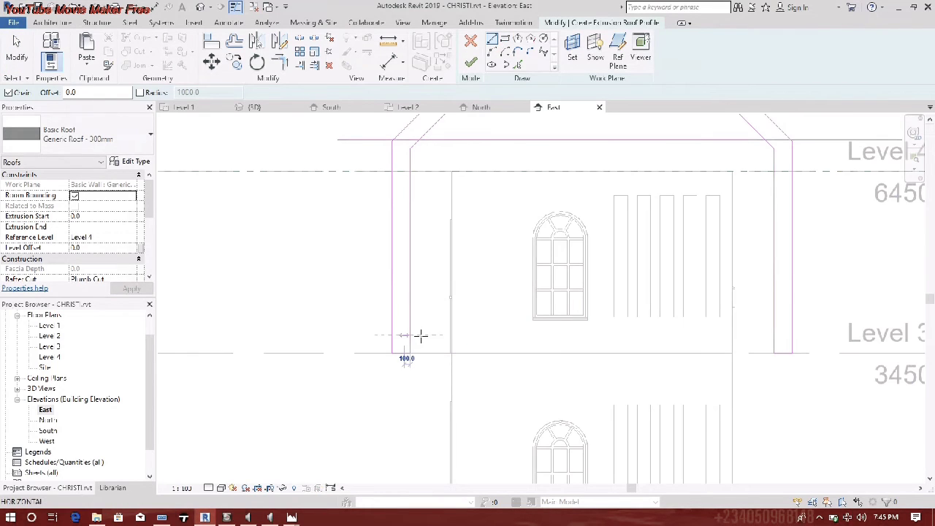
click(450, 336)
click(452, 353)
key(Escape)
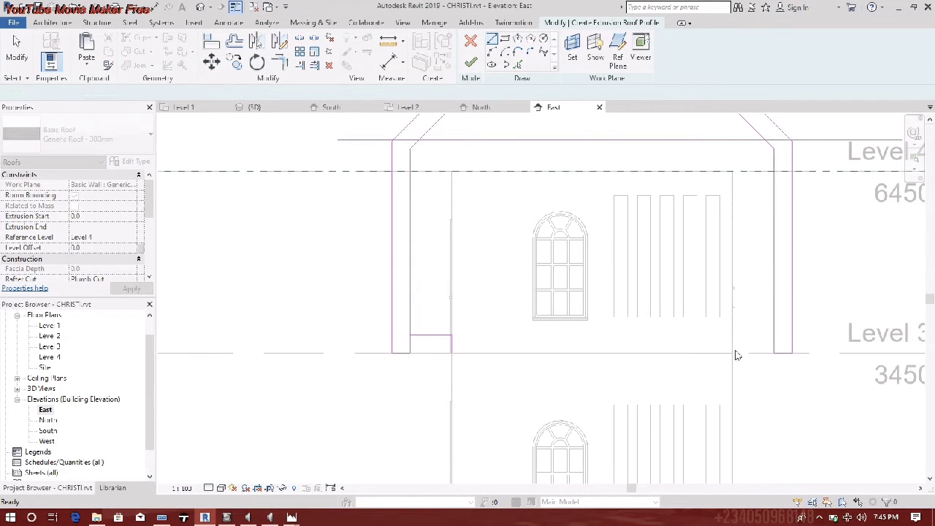
click(732, 336)
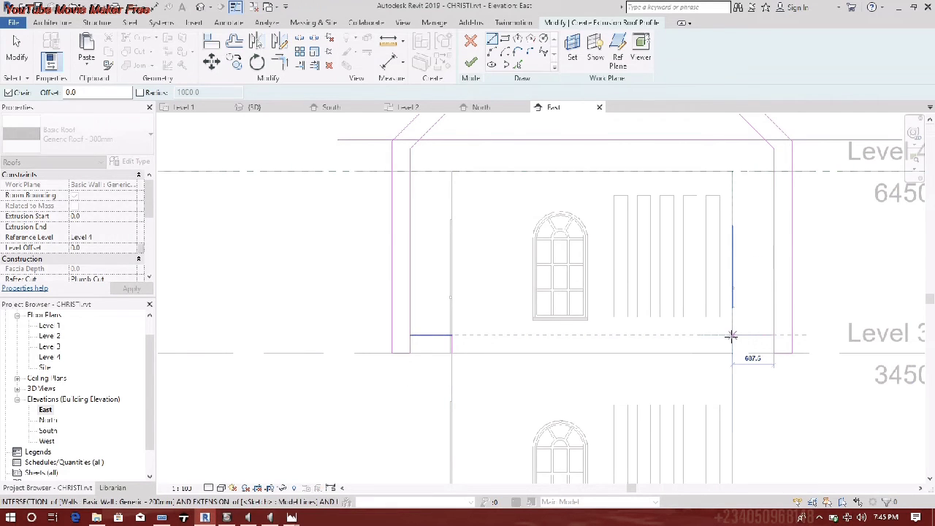
click(733, 353)
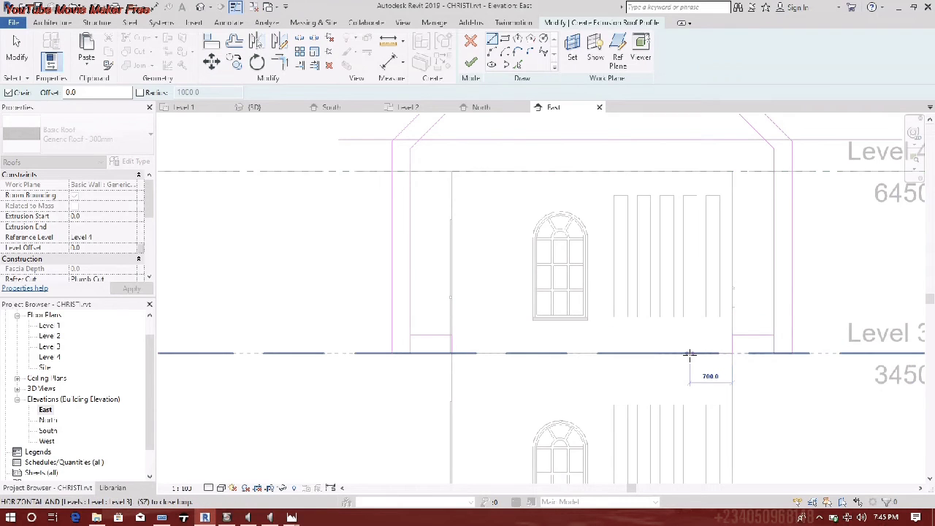
key(Escape)
- Trim/Extend the left horizontal and inner vertical lines into a corner with TR
scroll(434, 353, up, 3)
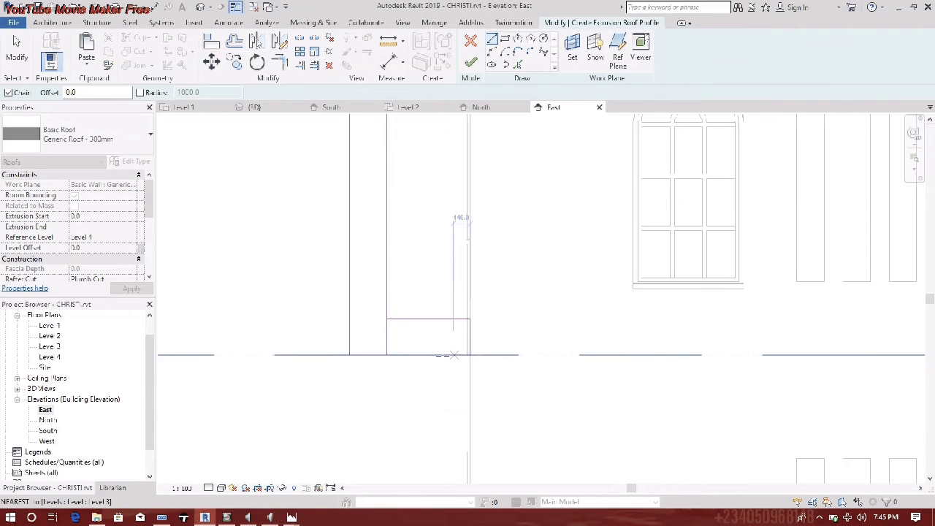
key(t)
key(r)
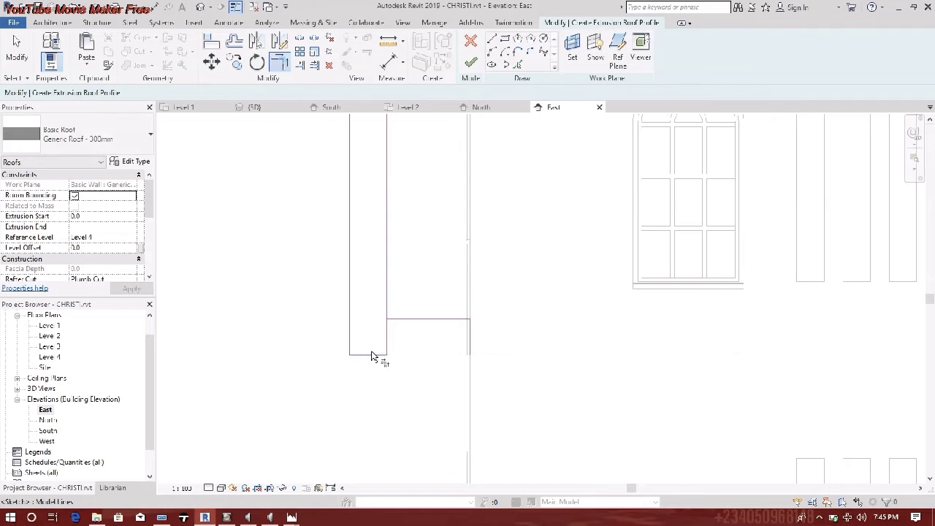
click(418, 320)
click(387, 294)
scroll(395, 308, down, 3)
middle_drag(404, 319, 295, 318)
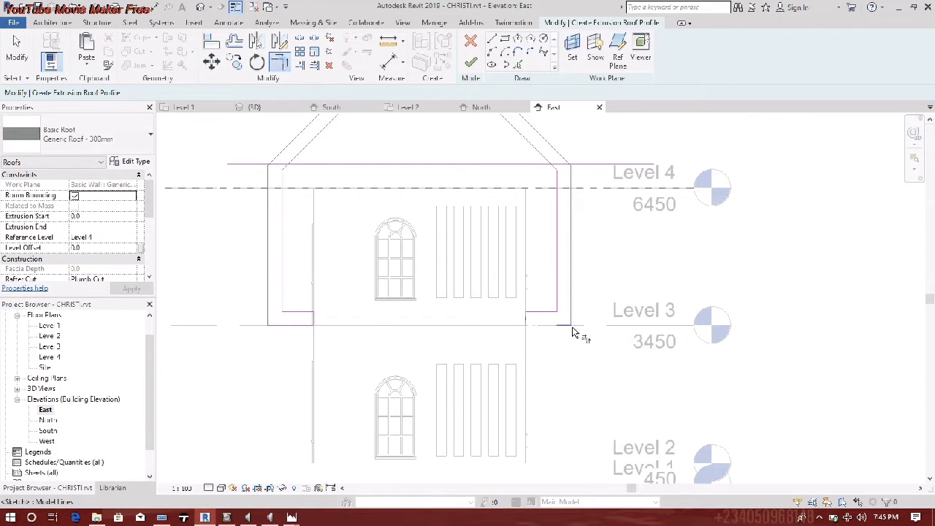
scroll(329, 328, up, 3)
- Set the left ledge line's temporary dimension to a 150 offset
mouse_move(283, 306)
mouse_down()
mouse_move(282, 324)
mouse_move(282, 280)
mouse_move(285, 315)
mouse_up()
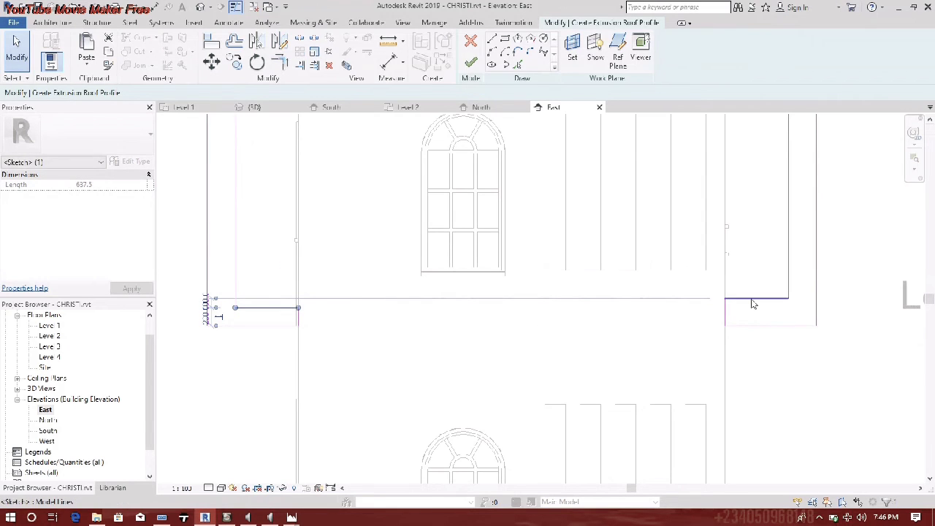
scroll(299, 319, up, 4)
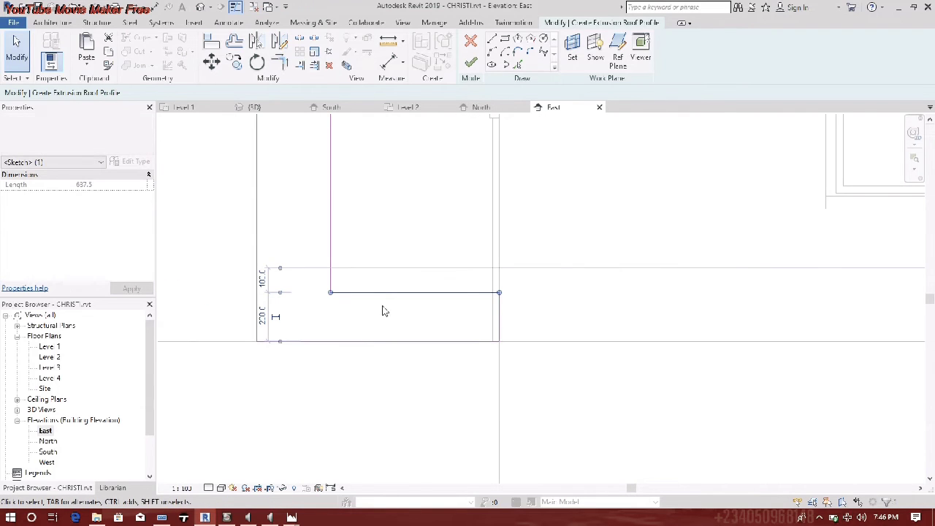
mouse_move(382, 304)
mouse_down()
mouse_move(382, 324)
mouse_move(382, 306)
mouse_move(384, 315)
mouse_up()
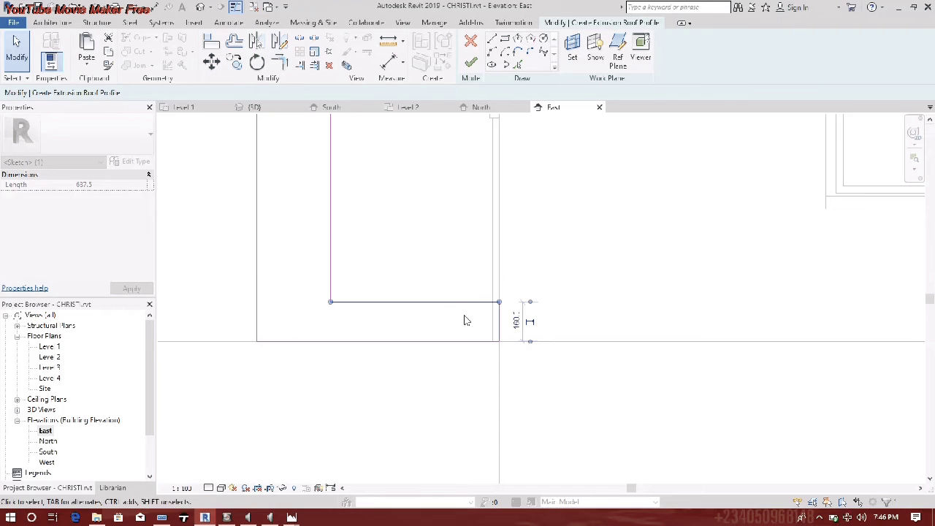
click(517, 325)
drag(518, 327, 513, 328)
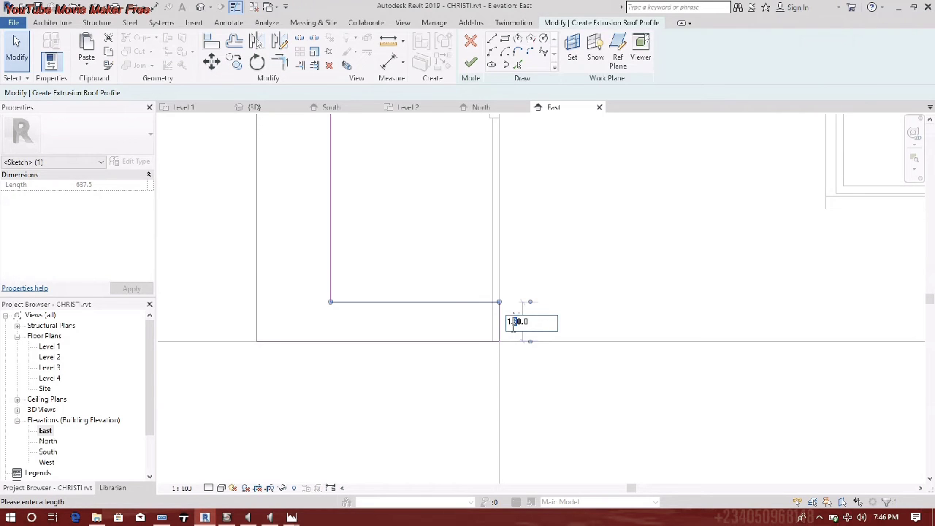
text(5)
key(Return)
click(631, 302)
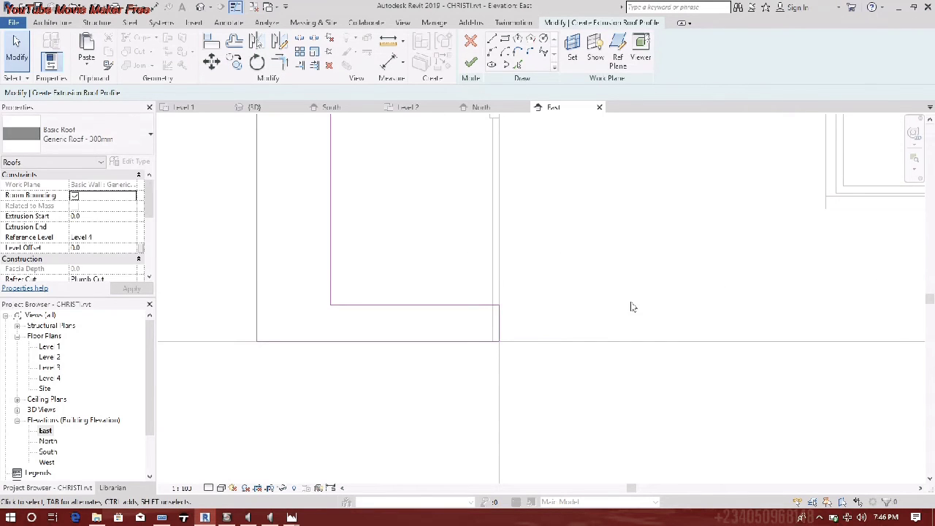
- Set the right inner ledge line's offset to 0, dropping it onto Level 3
scroll(632, 302, down, 3)
middle_drag(631, 301, 443, 299)
click(708, 287)
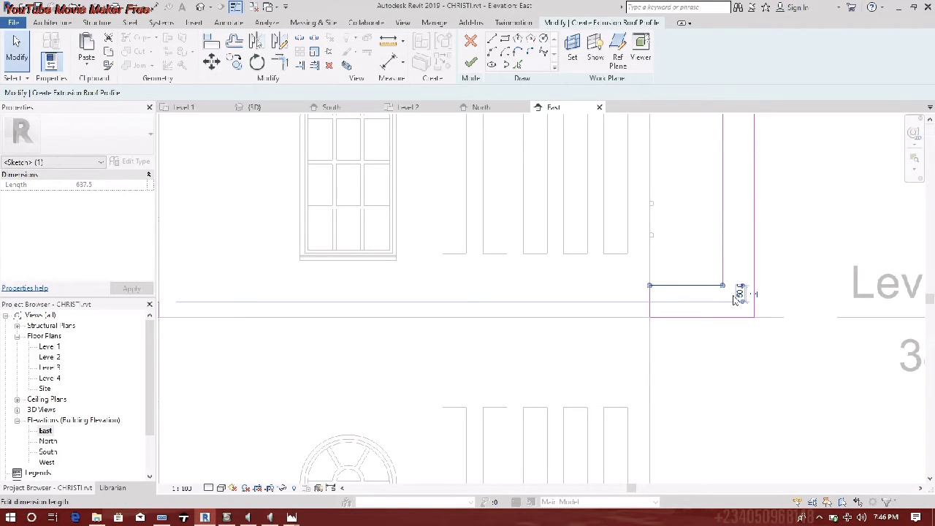
click(740, 293)
text(0)
key(Return)
click(523, 279)
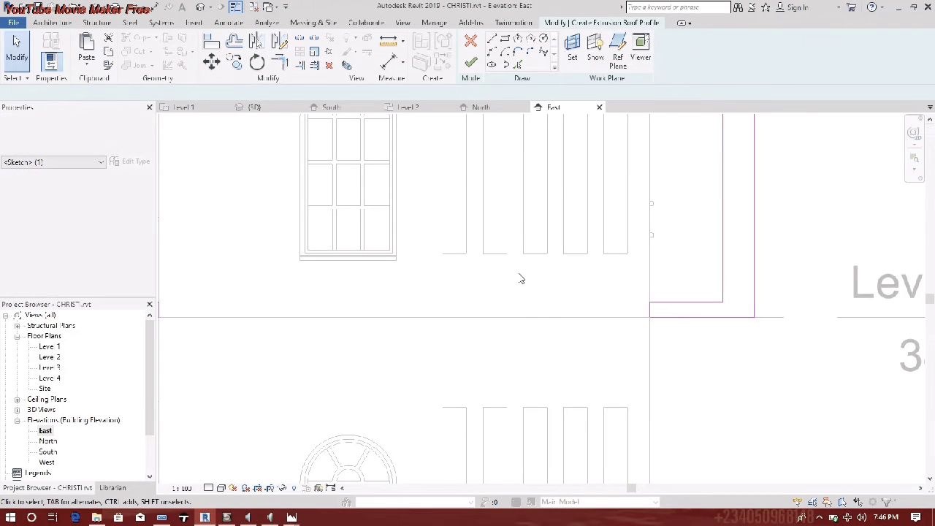
scroll(521, 277, down, 5)
middle_drag(523, 278, 567, 330)
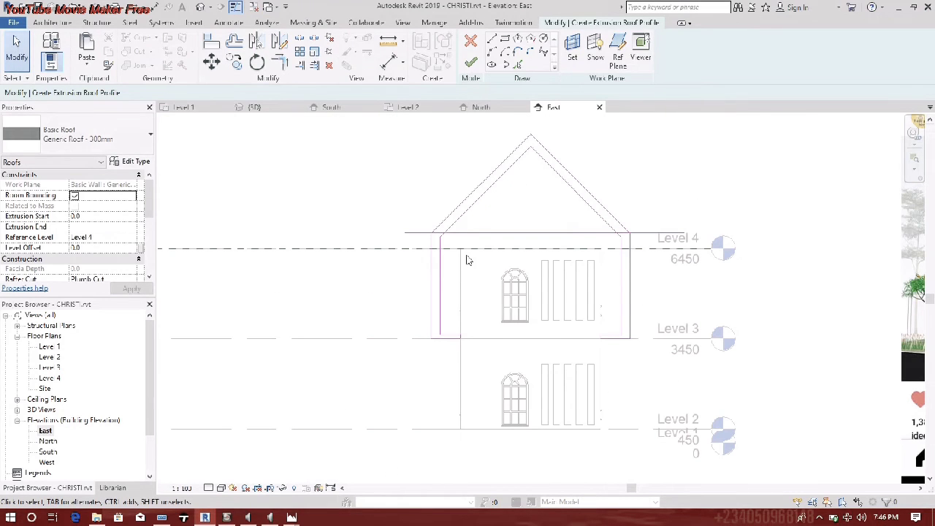
- Delete the 9300-long top sketch line, then continue editing past the open-profile error
click(492, 233)
right_click(492, 233)
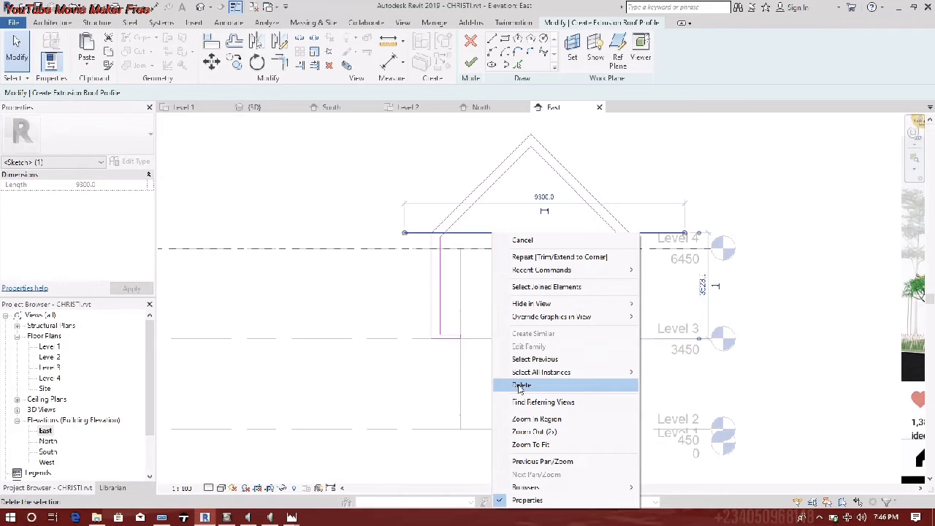
click(553, 387)
click(471, 63)
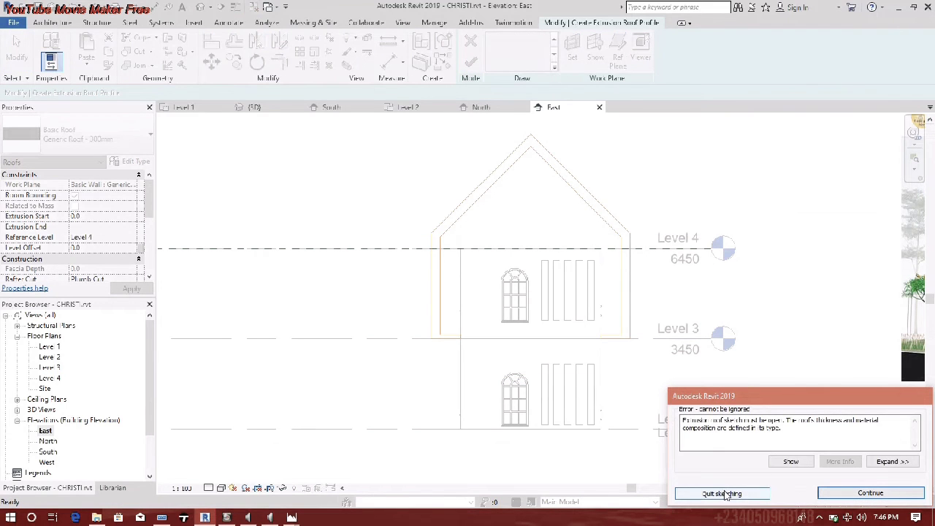
click(870, 494)
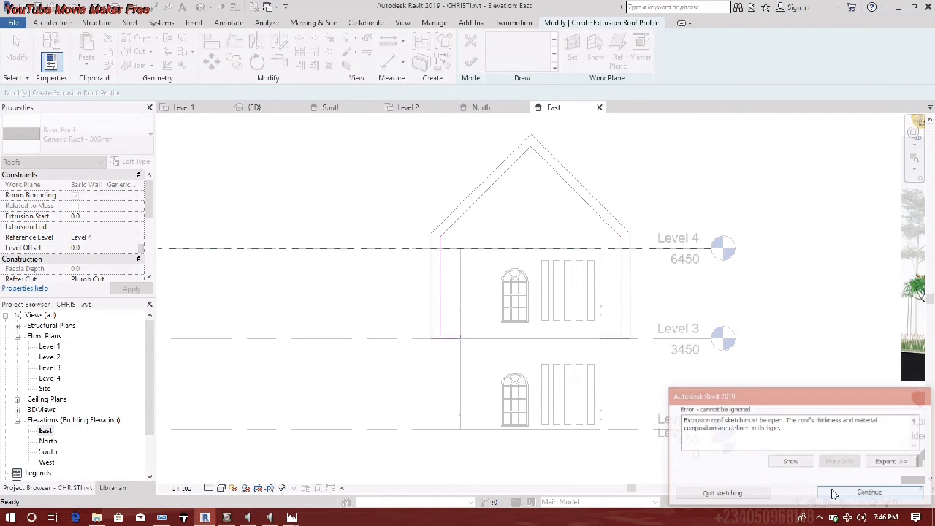
scroll(448, 336, up, 4)
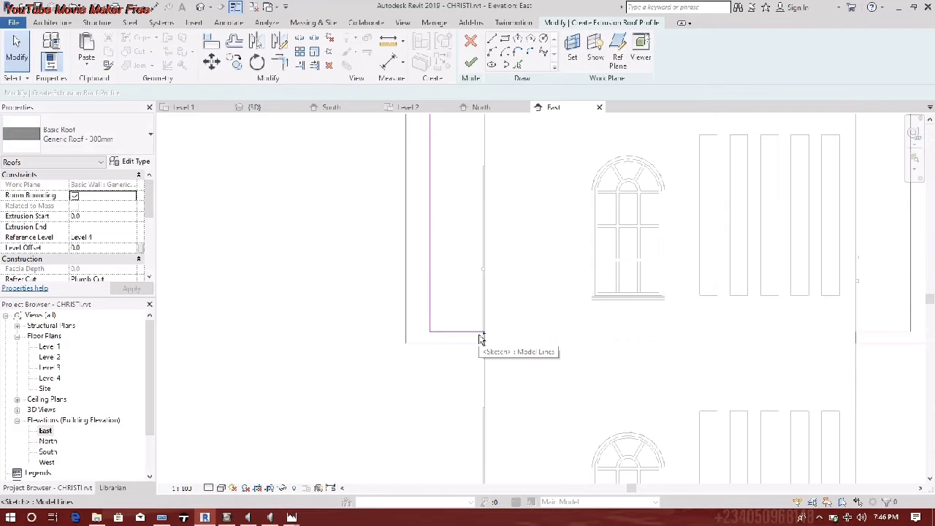
- Delete the inner diagonals, inner and left outer verticals, and short ledge lines from the sketch
click(480, 334)
ctrl+click(461, 334)
scroll(434, 309, down, 4)
middle_drag(431, 326, 374, 379)
ctrl+click(493, 211)
ctrl+click(554, 350)
ctrl+click(552, 371)
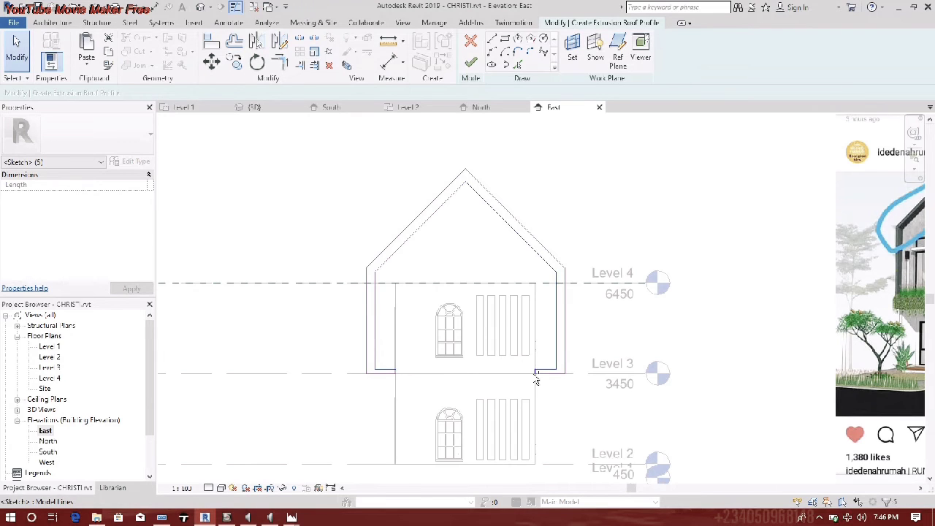
scroll(548, 372, up, 4)
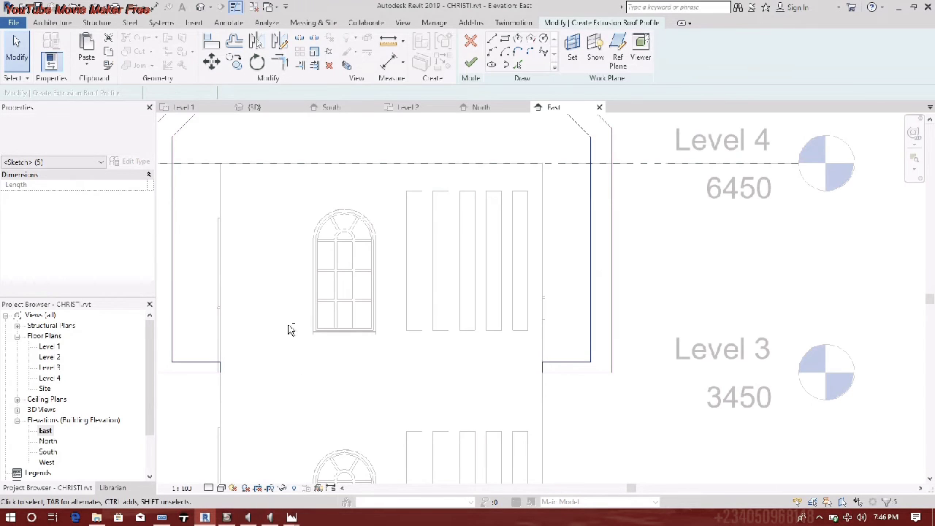
ctrl+click(172, 314)
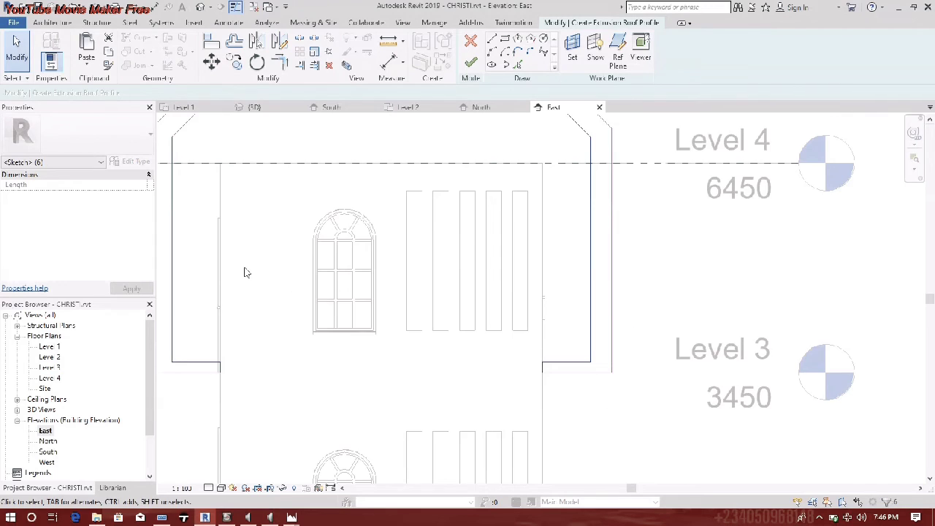
scroll(341, 378, down, 3)
ctrl+click(362, 247)
right_click(363, 246)
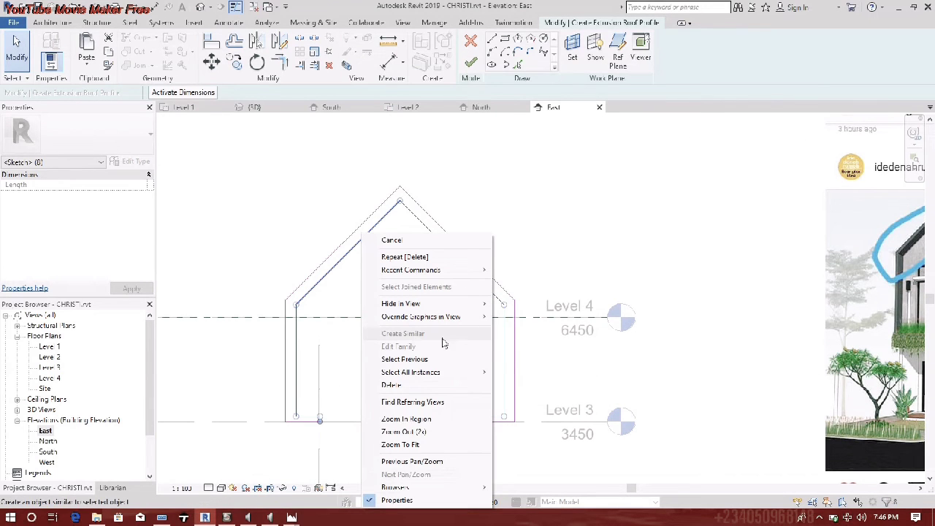
click(400, 388)
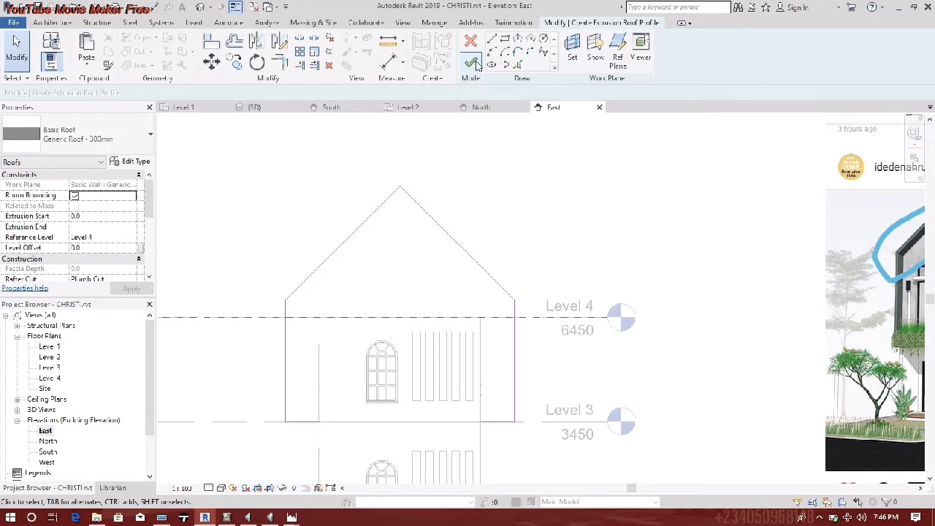
- Deselect the finished gable roof and orbit the Default 3D View to inspect it
scroll(399, 274, down, 3)
middle_drag(406, 282, 414, 334)
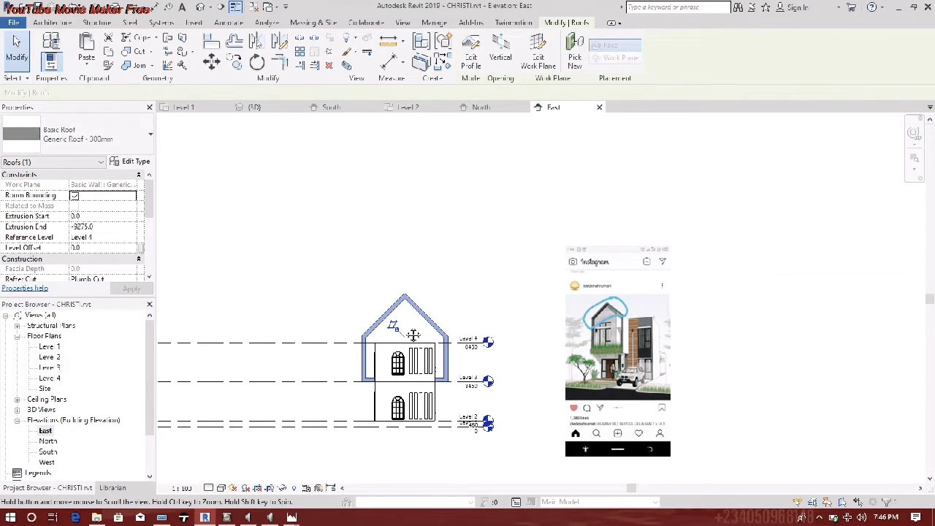
click(456, 313)
scroll(456, 313, up, 3)
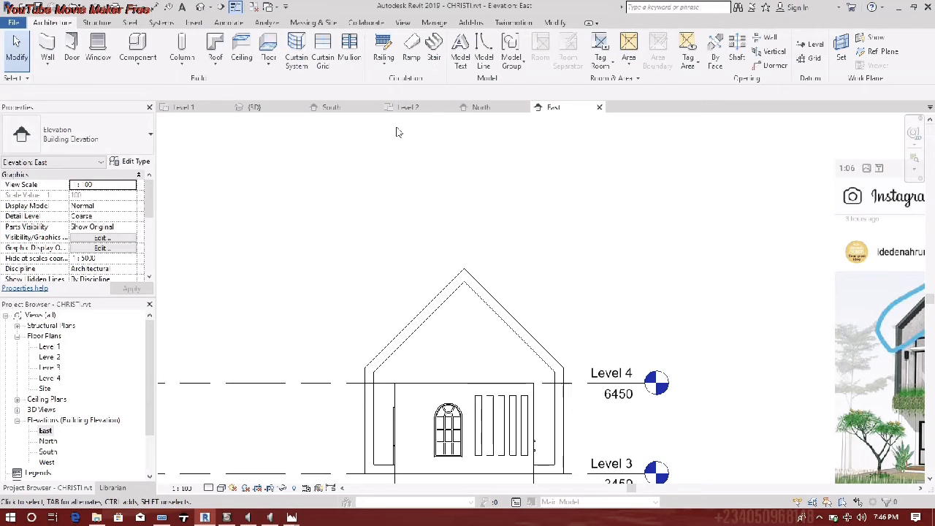
click(201, 7)
shift+middle_drag(458, 313, 248, 373)
- Turn the 3D view to the front with the ViewCube and delete the extruded gable roof
scroll(340, 324, up, 5)
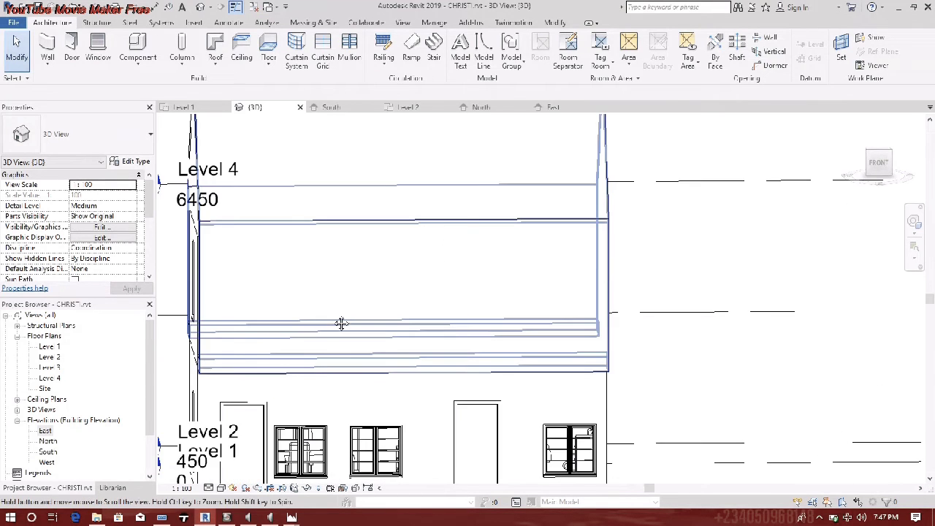
scroll(447, 238, down, 5)
shift+middle_drag(402, 255, 460, 272)
scroll(460, 272, up, 8)
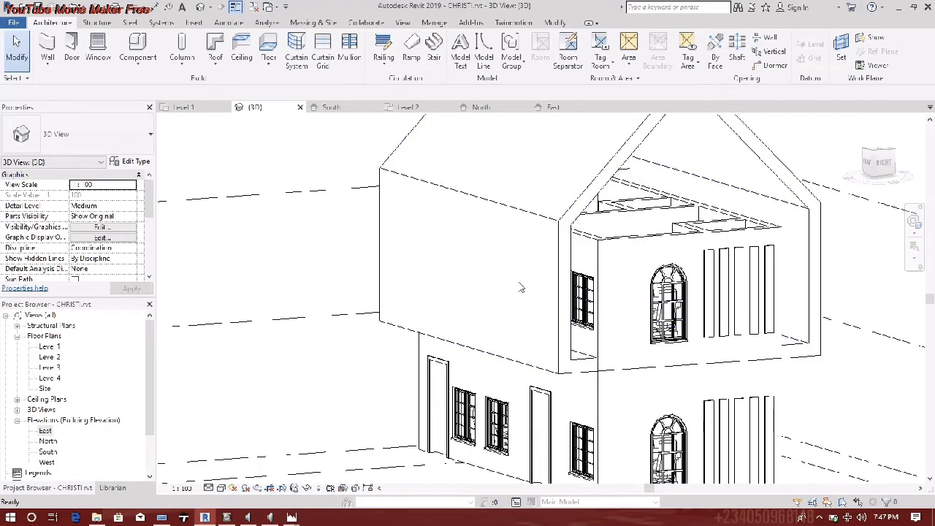
scroll(528, 319, up, 2)
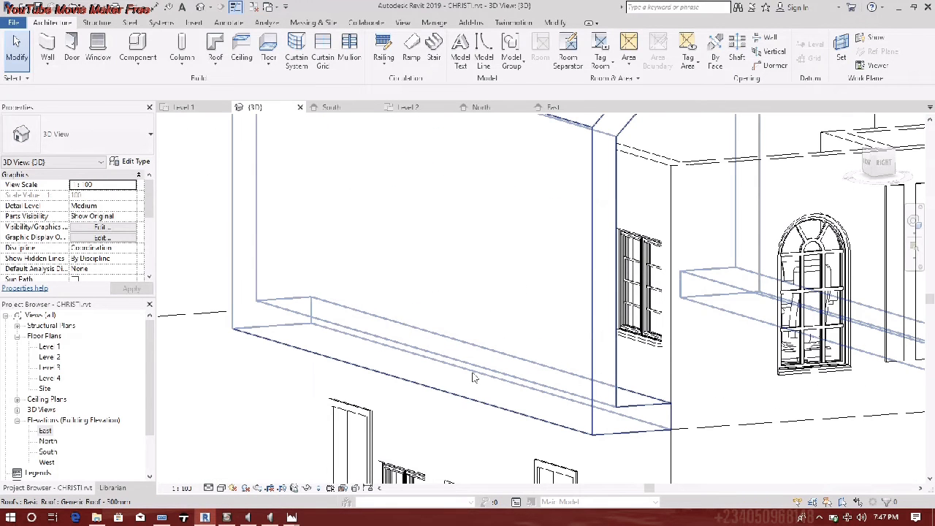
click(846, 152)
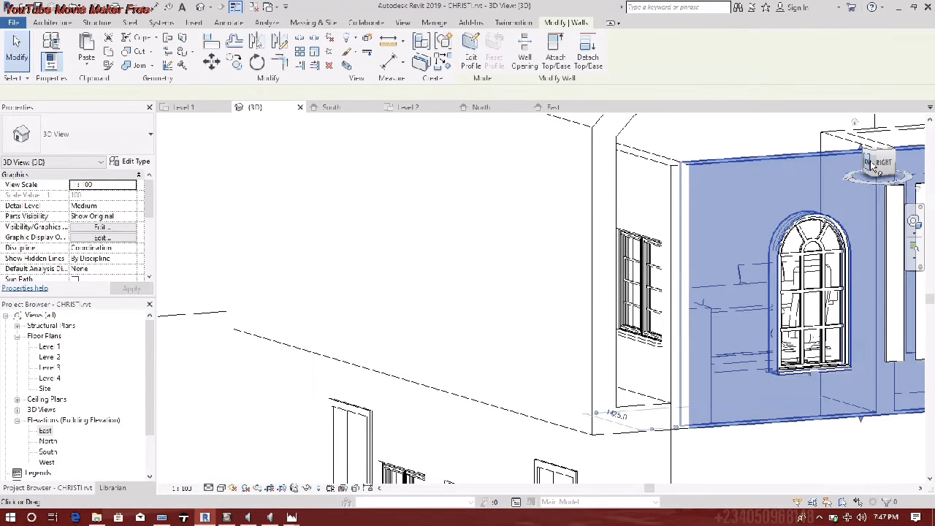
click(872, 167)
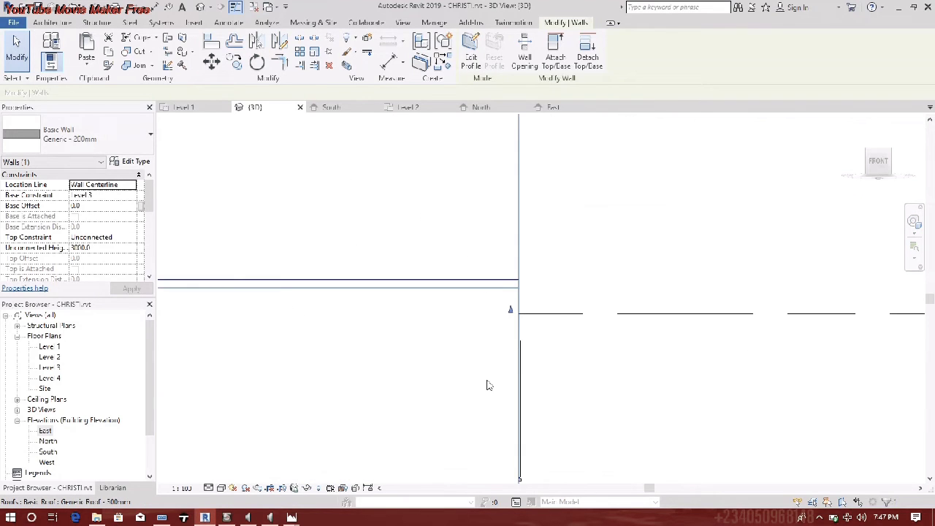
click(521, 307)
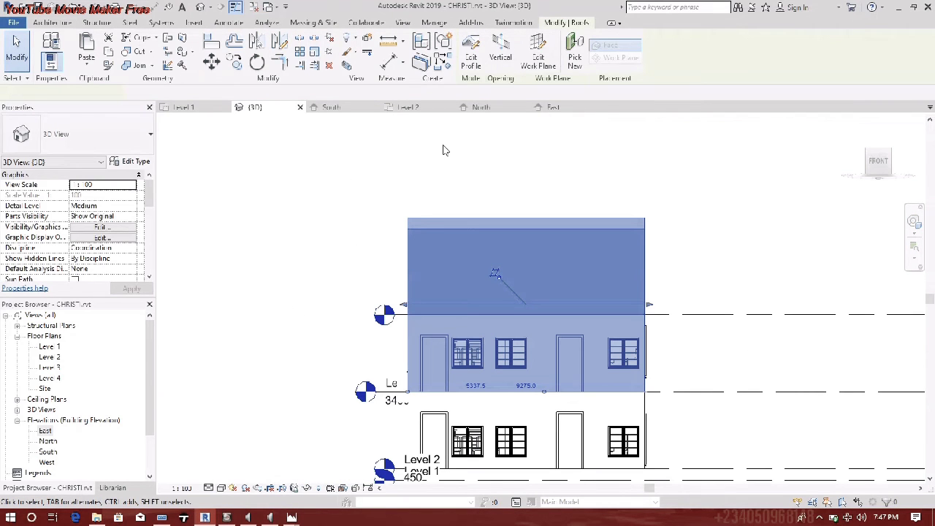
key(Delete)
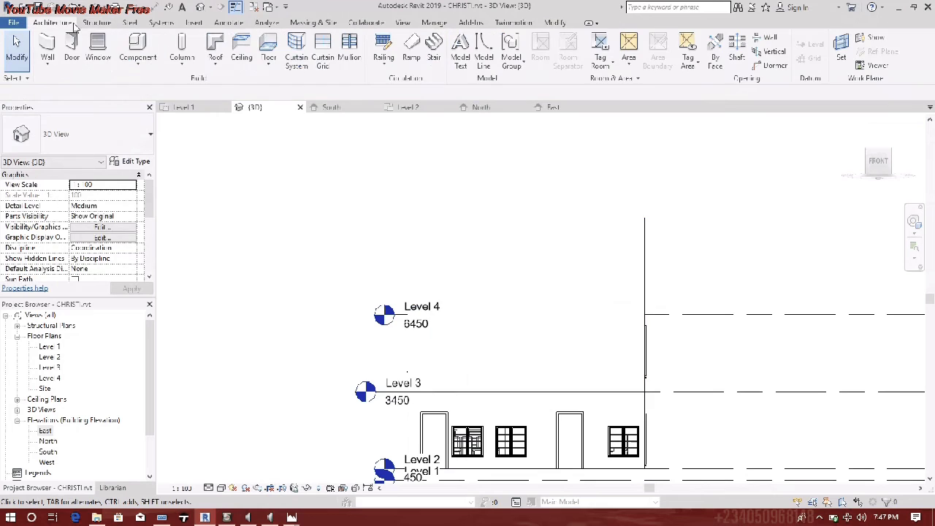
- Create an in-place Casework family named Casework 1
click(148, 68)
click(162, 110)
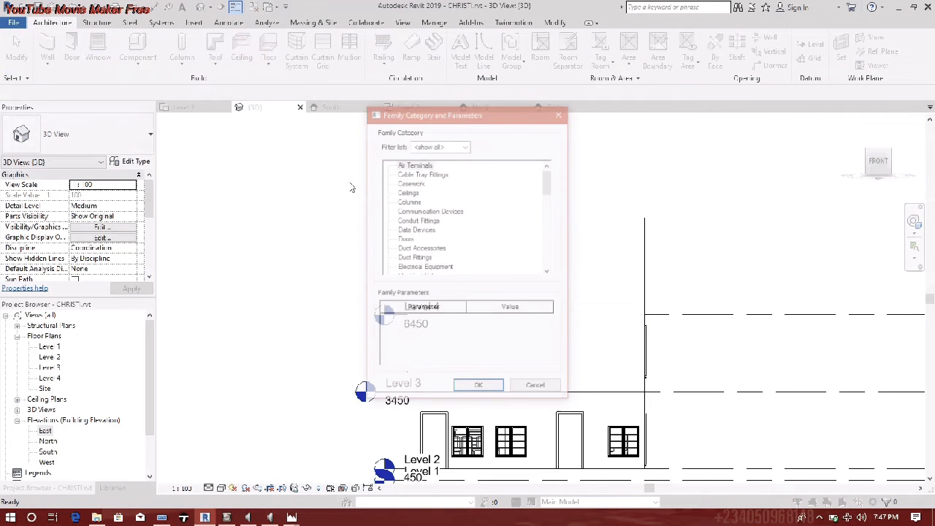
click(418, 184)
click(479, 388)
click(468, 280)
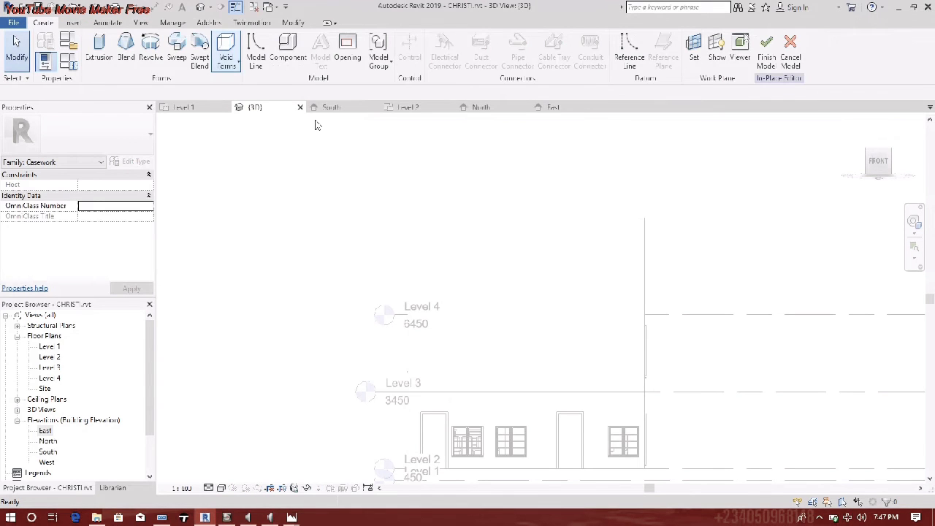
- Start a void extrusion sketched on a face picked as the work plane
click(227, 62)
click(256, 84)
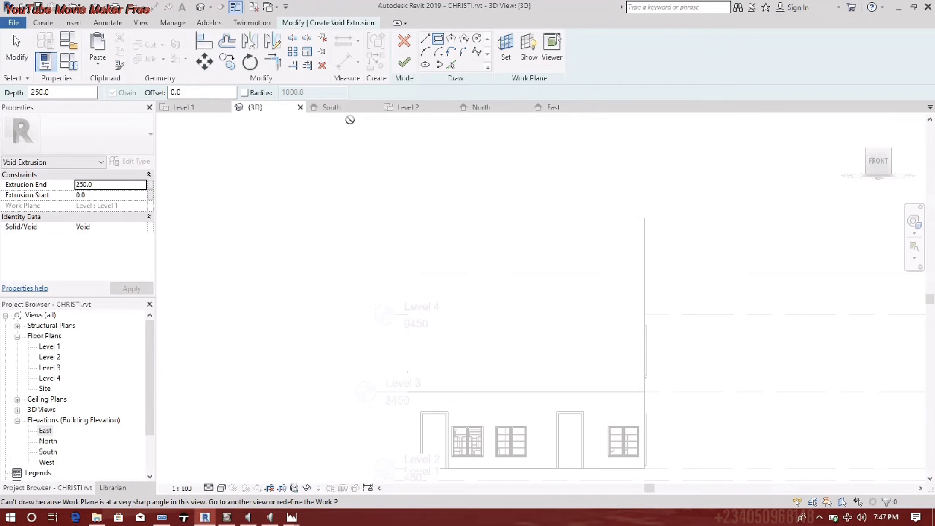
click(503, 58)
click(373, 275)
click(437, 329)
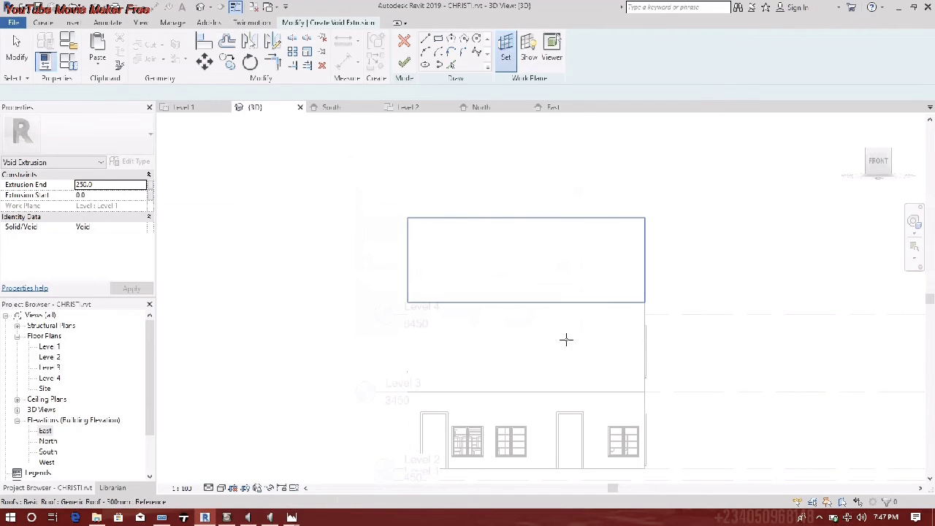
click(485, 324)
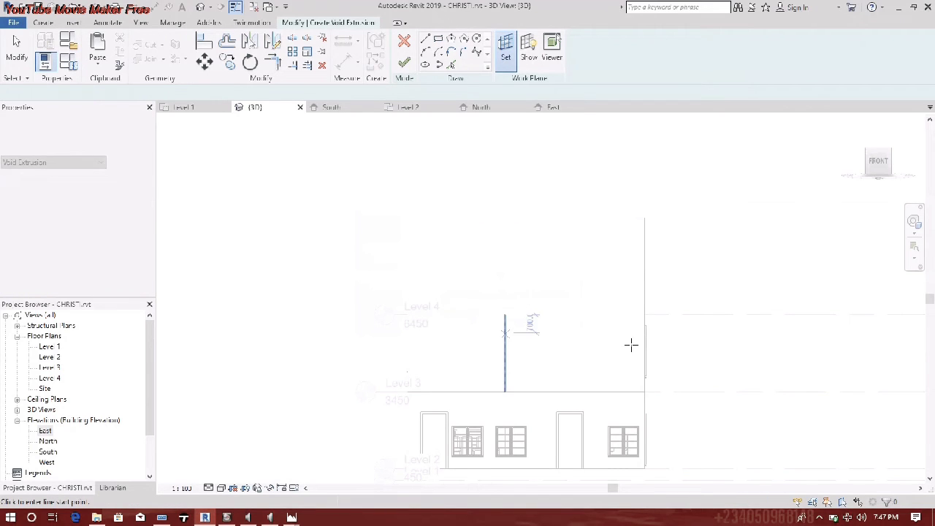
- Draw the void rectangle between Level 3 and Level 4 and finish the extrusion
click(441, 41)
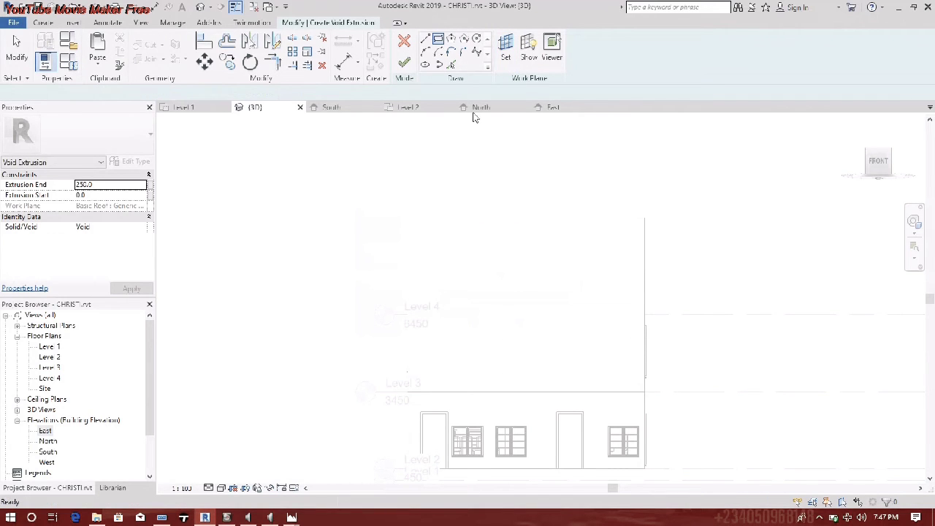
click(449, 321)
click(602, 374)
key(Escape)
key(Escape)
click(401, 64)
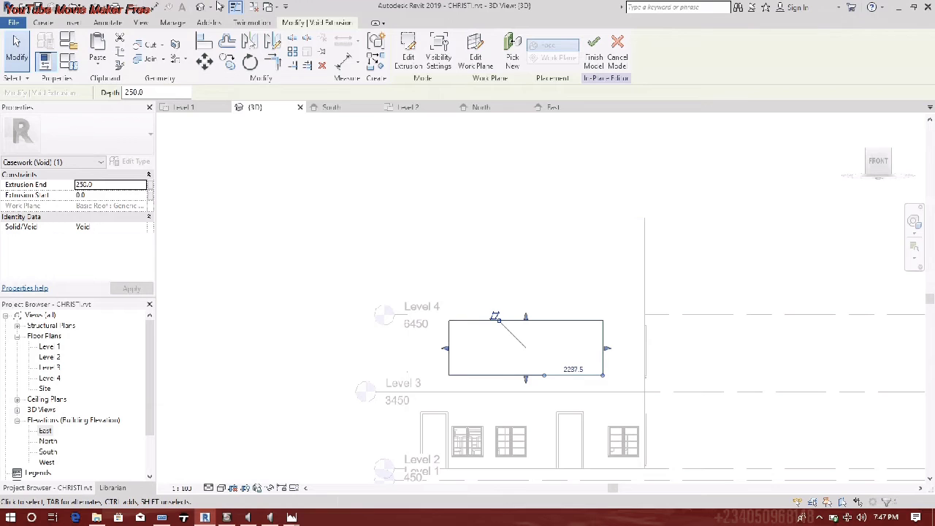
click(470, 265)
shift+middle_drag(632, 349, 439, 374)
scroll(537, 352, up, 3)
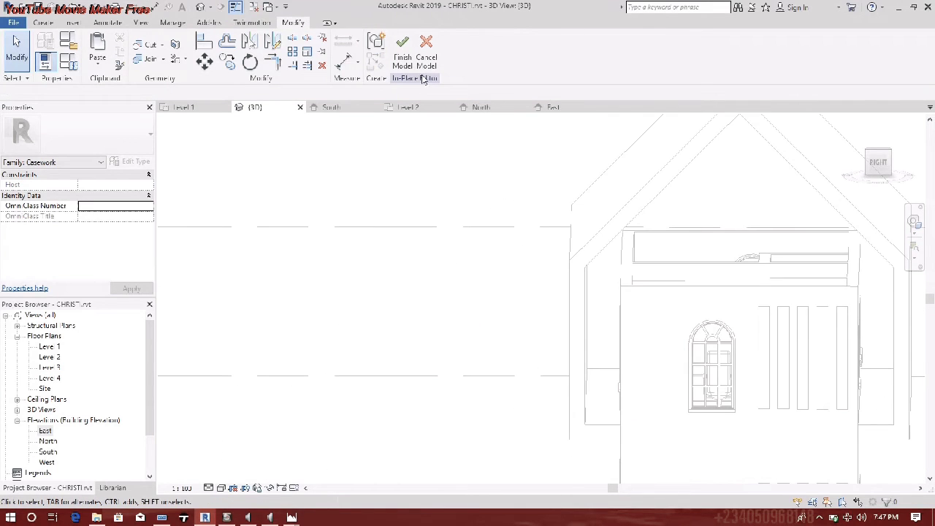
- Use Cut Geometry to cut the roof with the rectangular void extrusion
shift+middle_drag(503, 229, 511, 327)
click(484, 315)
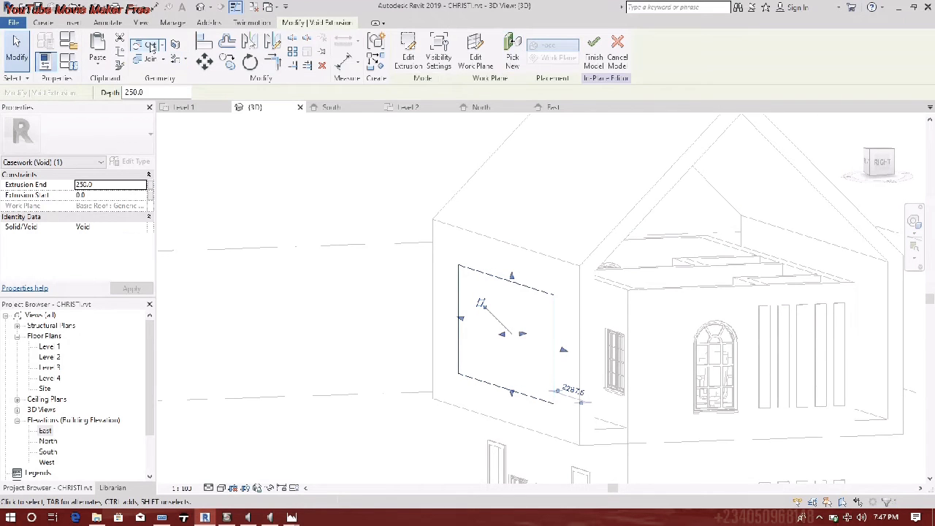
click(149, 46)
click(594, 292)
click(531, 310)
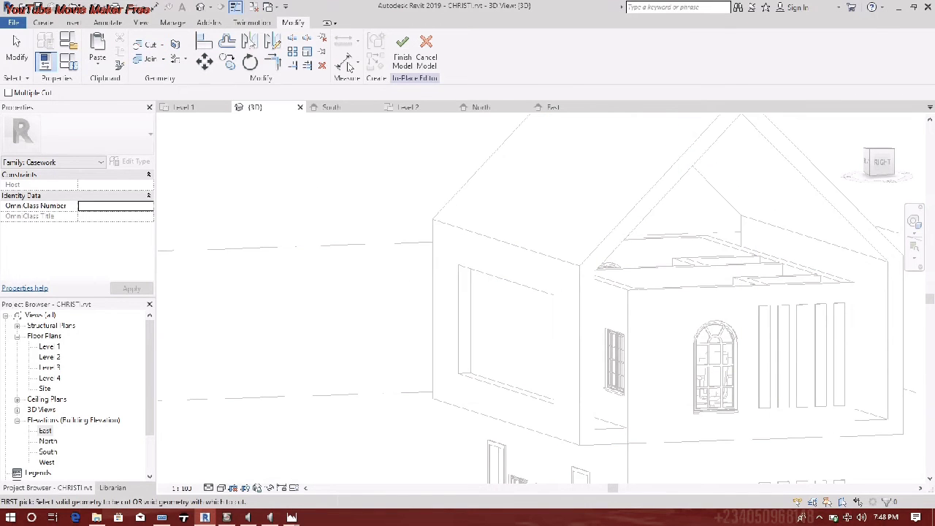
- Finish the in-place Casework model and orbit back toward the front
click(402, 49)
scroll(473, 327, down, 1)
shift+middle_drag(507, 334, 451, 447)
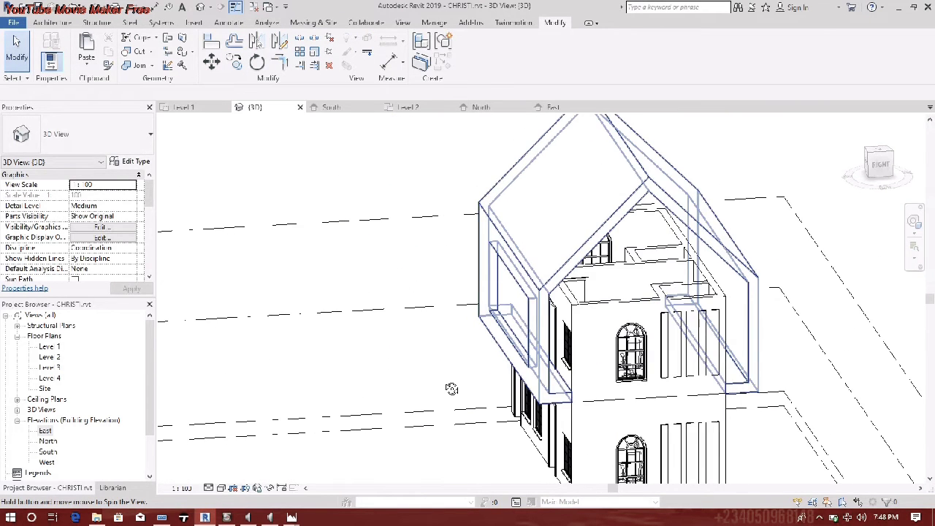
- Check which work plane hosts the roof, then clear the selection
click(497, 316)
scroll(497, 316, up, 3)
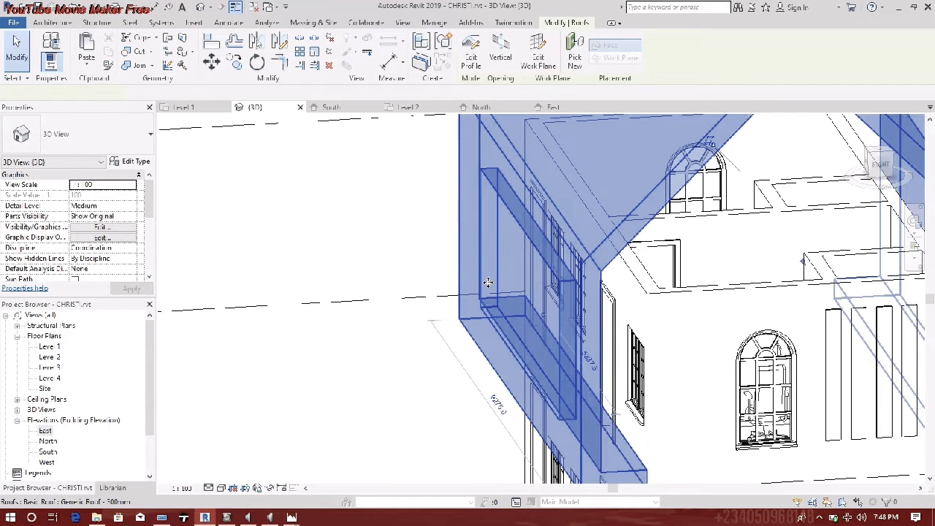
click(537, 59)
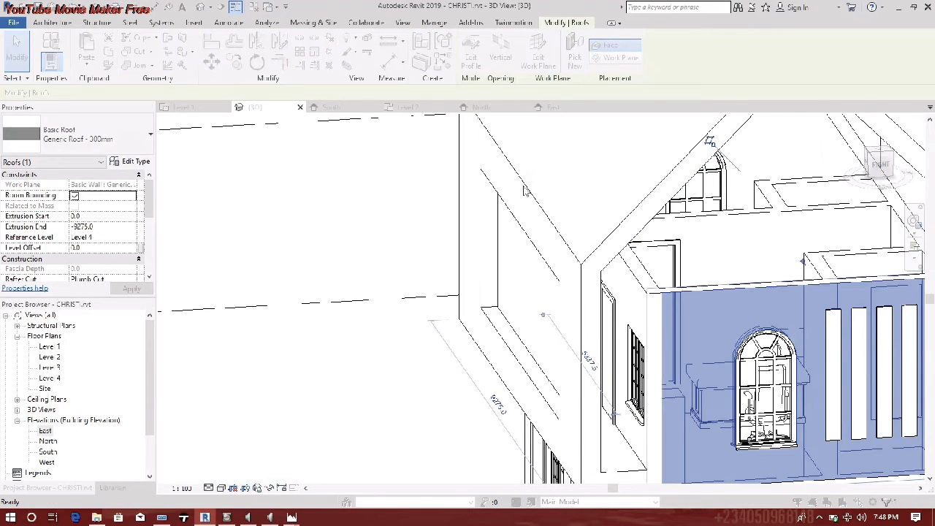
click(572, 171)
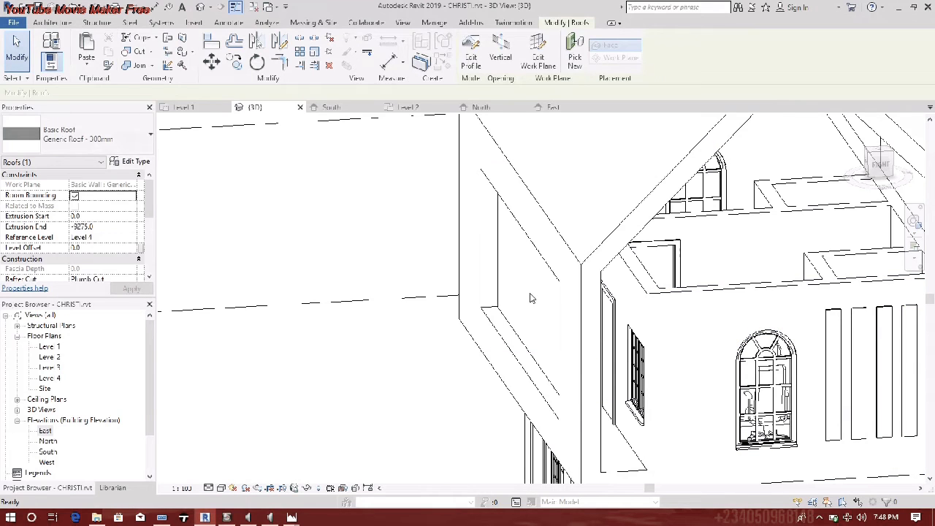
key(Escape)
- Reopen the in-place Casework family, review the void extrusion, and finish the model again
double_click(493, 334)
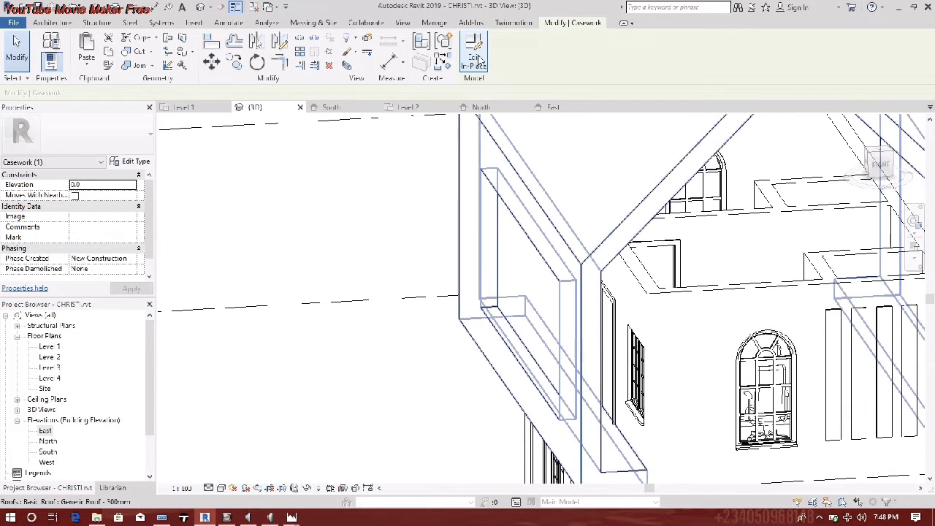
click(530, 285)
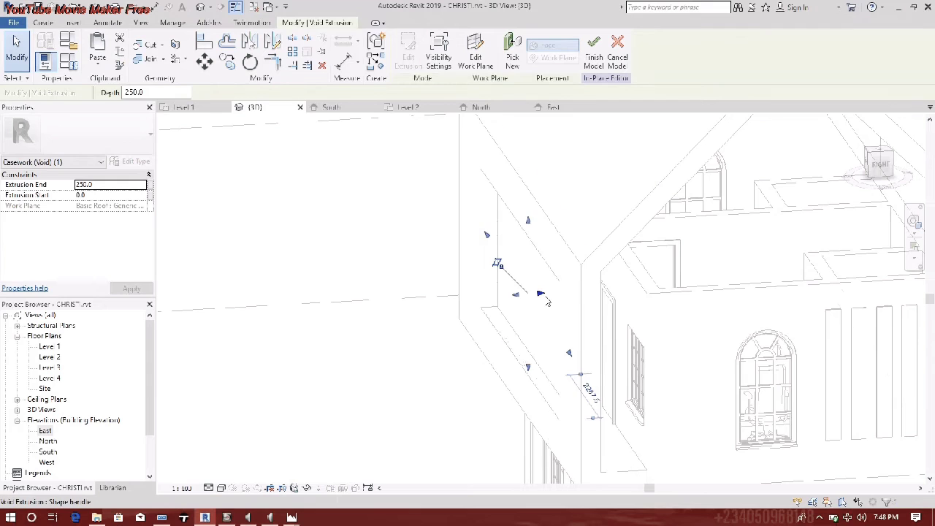
click(526, 248)
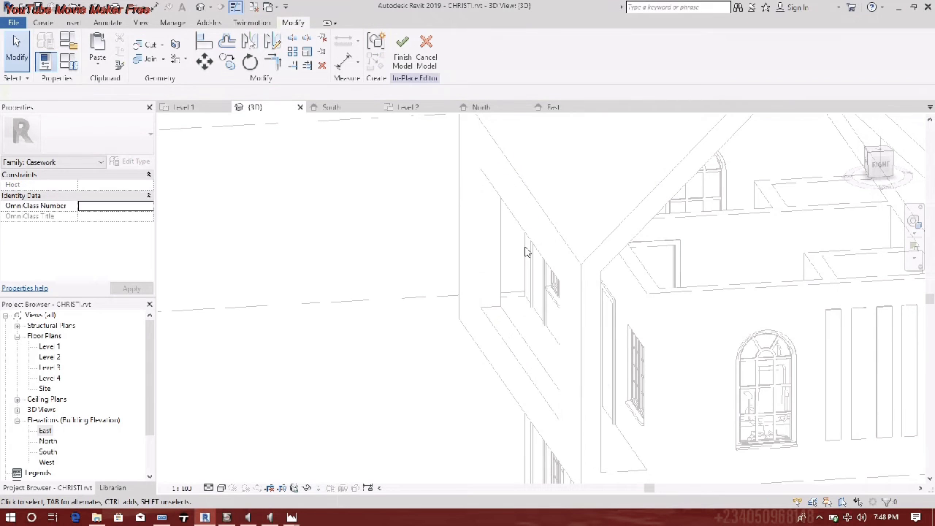
click(404, 50)
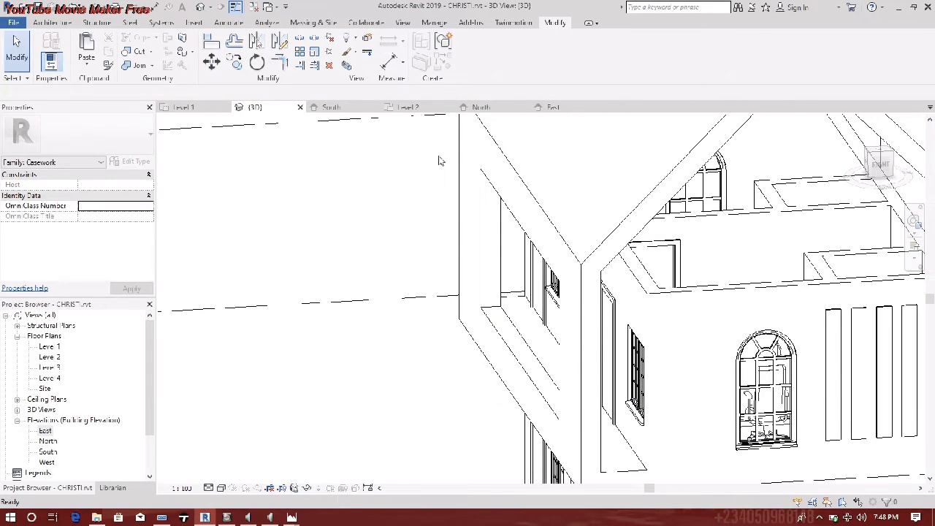
- Orbit and zoom the 3D view to inspect the cut opening on the gable end
shift+middle_drag(443, 344, 567, 292)
scroll(582, 334, down, 4)
scroll(667, 406, up, 5)
scroll(647, 397, up, 5)
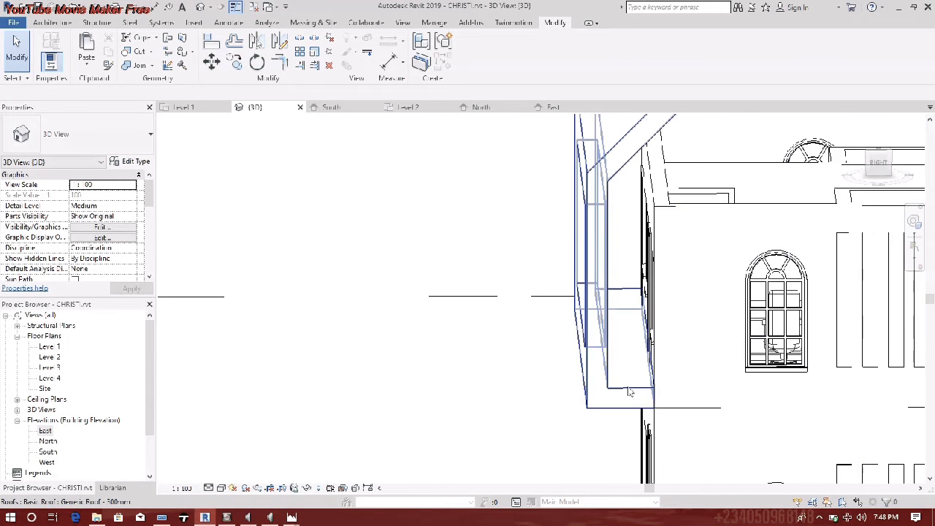
scroll(628, 327, down, 5)
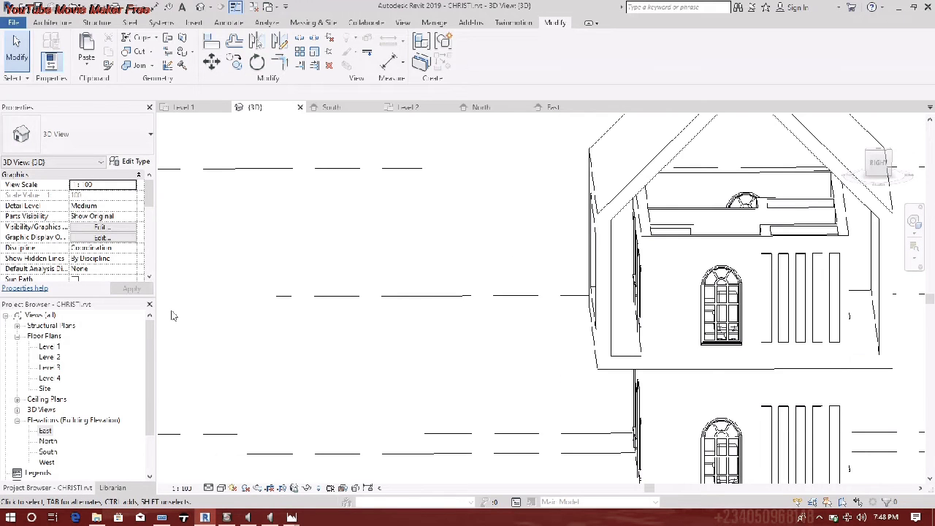
shift+middle_drag(646, 319, 410, 409)
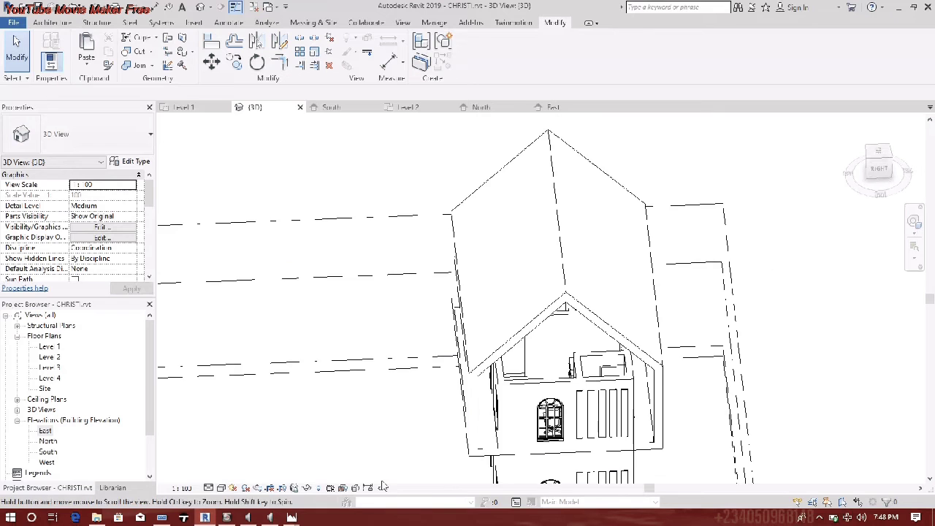
- Open the Level 3 floor plan from the Project Browser
double_click(48, 368)
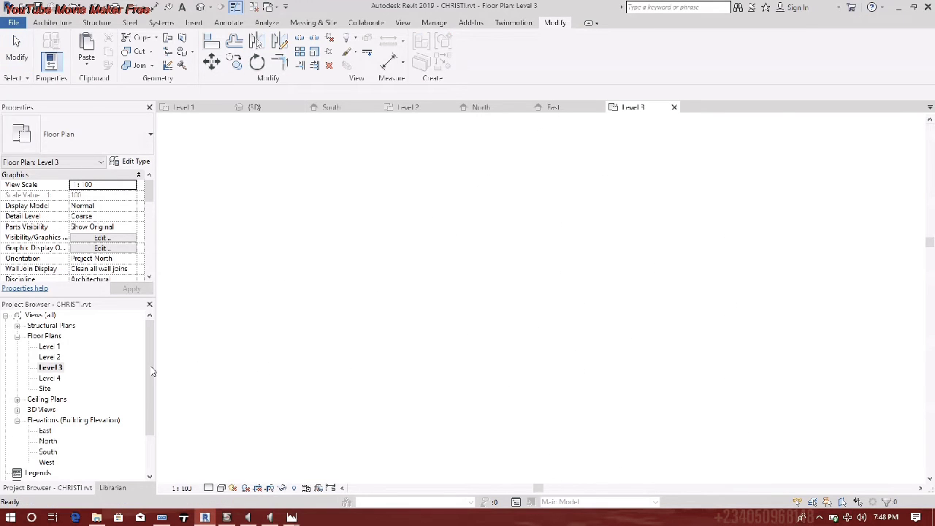
scroll(536, 288, down, 2)
scroll(495, 259, up, 7)
scroll(461, 288, up, 3)
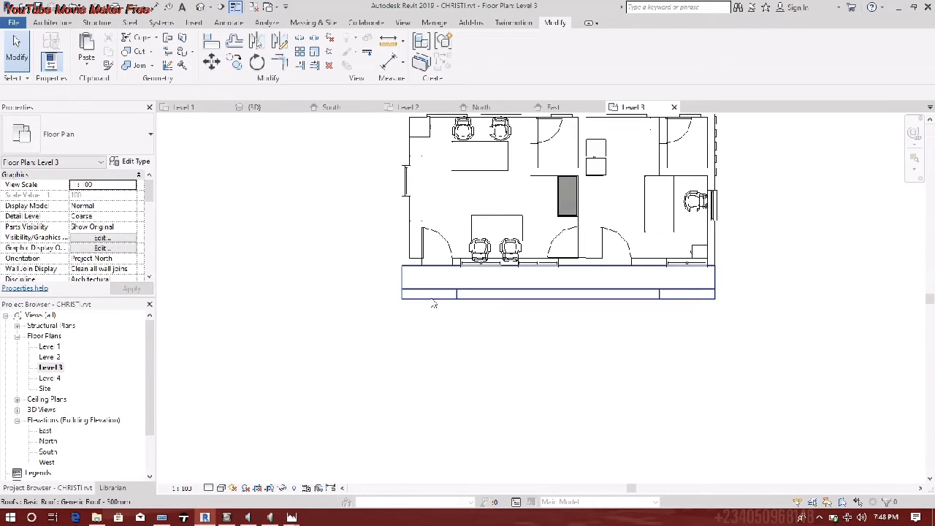
- Sketch a 5995 mm 900mm Pipe railing path along the balcony's front edge and finish it
click(56, 24)
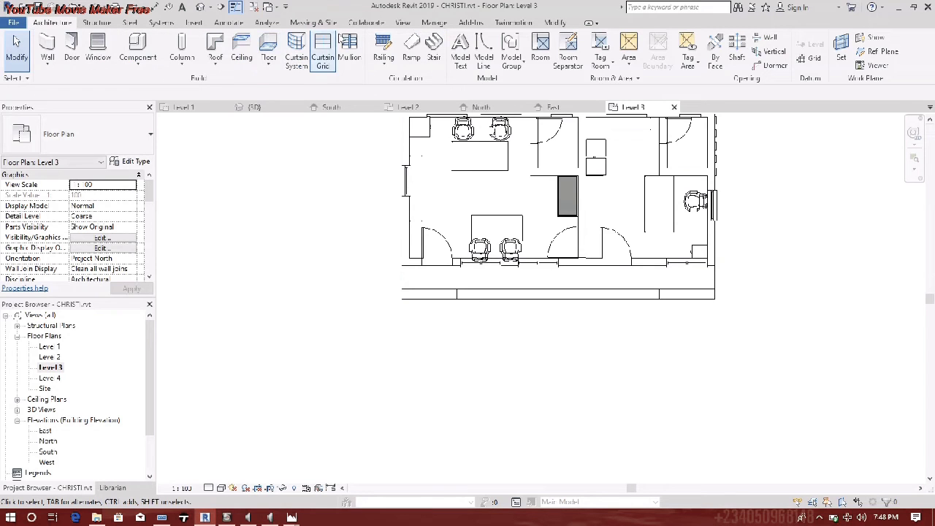
click(383, 48)
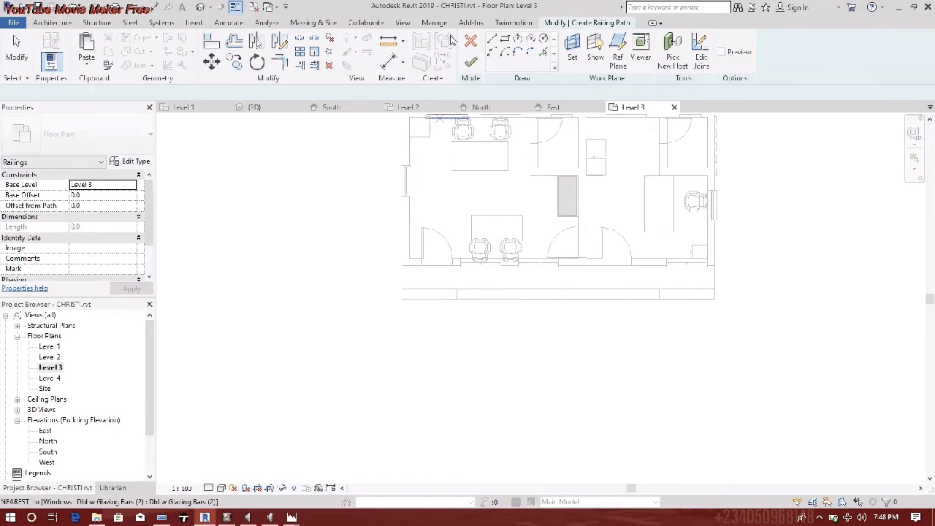
scroll(458, 294, up, 3)
click(458, 294)
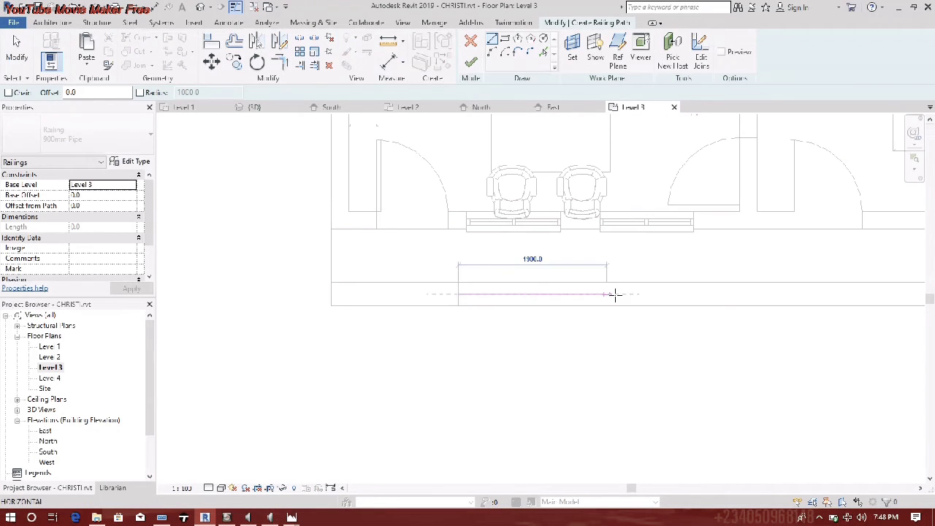
scroll(616, 292, down, 2)
click(603, 285)
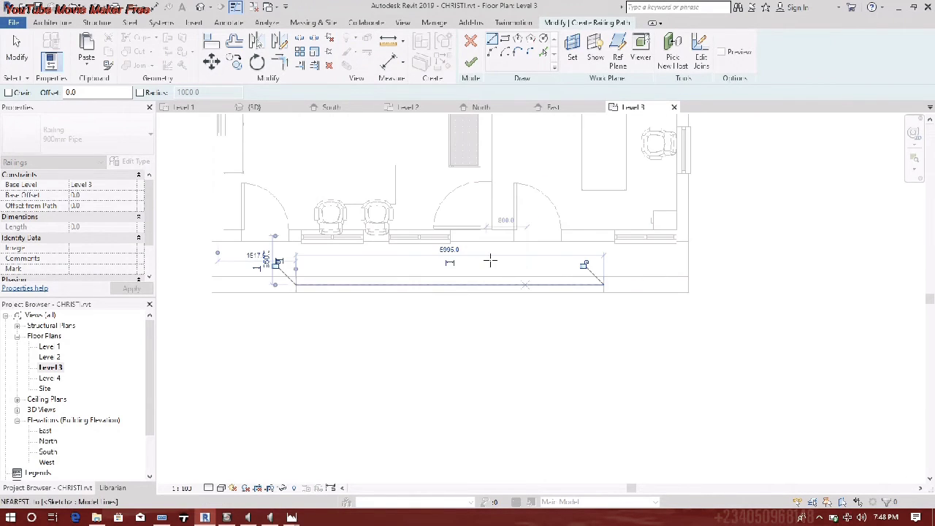
click(471, 62)
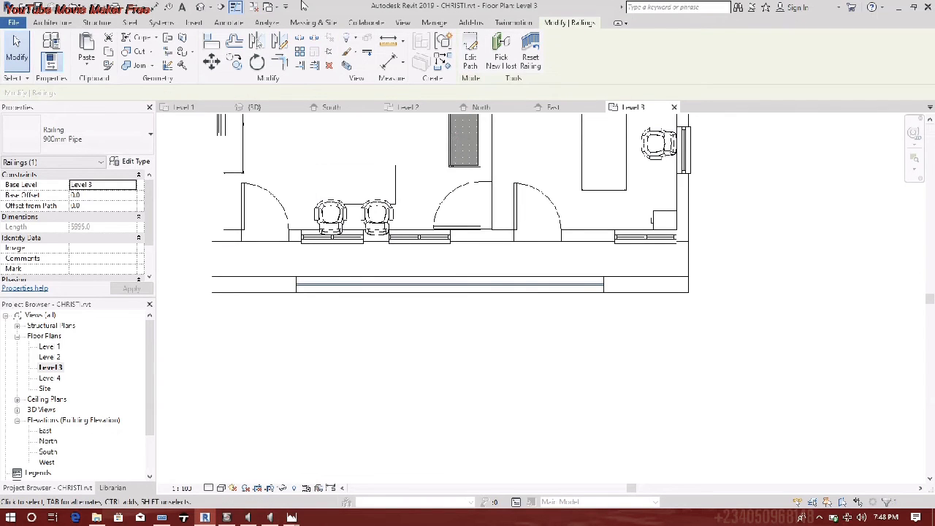
click(41, 23)
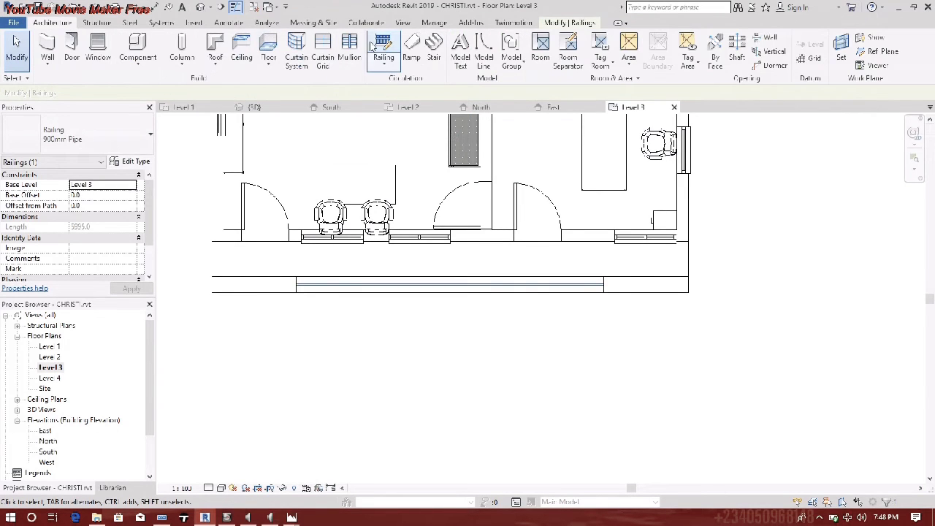
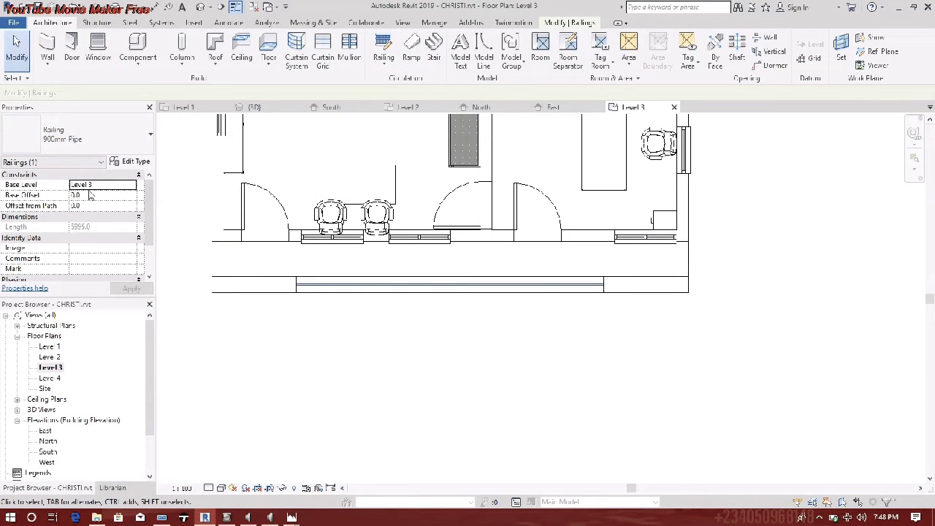
- Switch to the 3D view and orbit toward the Level 3 balcony railing
click(73, 135)
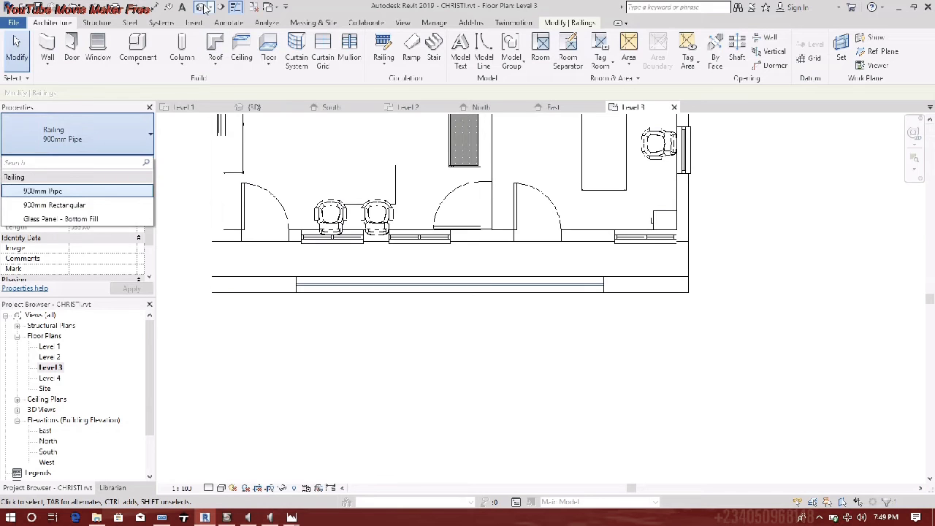
click(254, 108)
shift+middle_drag(591, 410, 692, 316)
scroll(524, 341, up, 1)
scroll(528, 334, up, 2)
shift+middle_drag(539, 351, 570, 317)
- Delete the stray office desk on the upper floor
click(370, 410)
scroll(395, 391, up, 3)
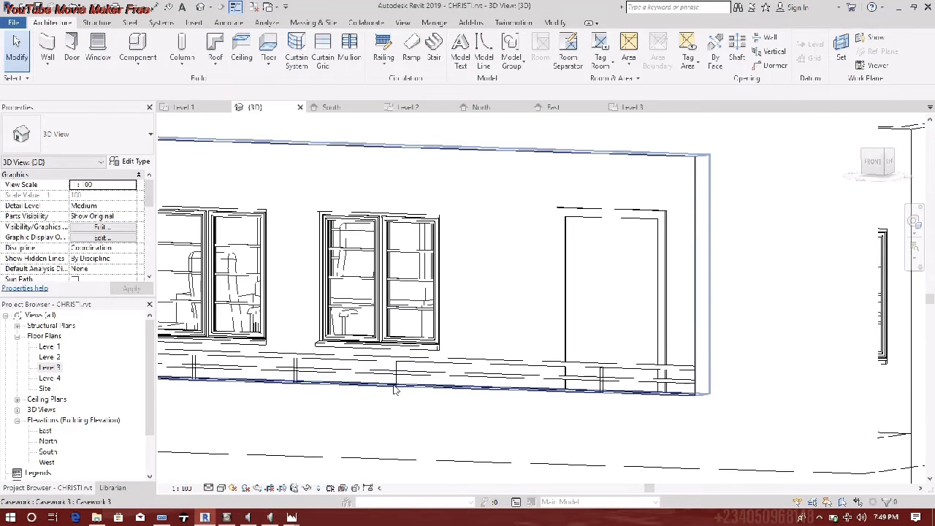
scroll(445, 358, down, 3)
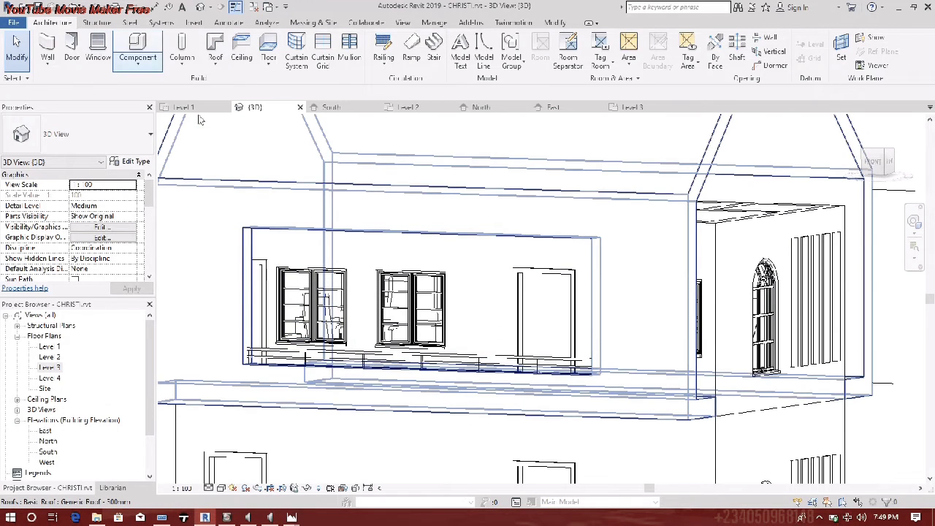
click(352, 365)
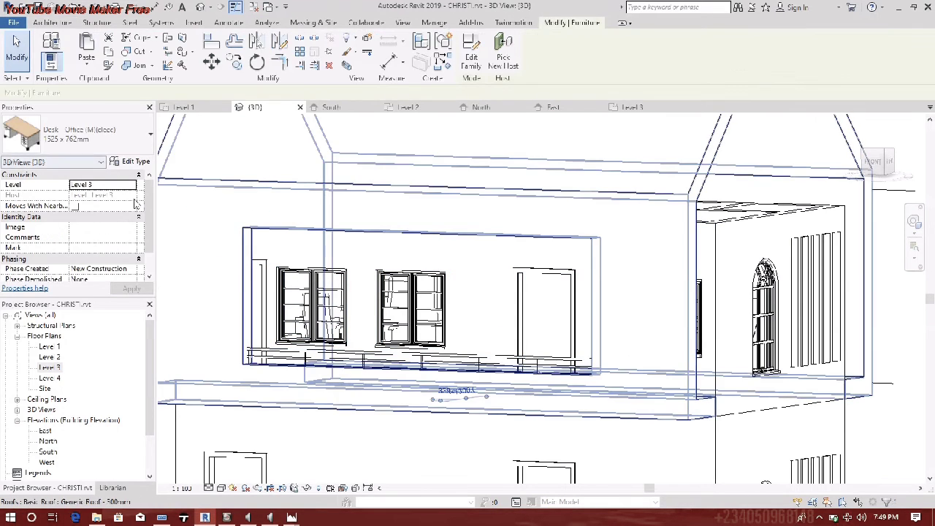
key(Delete)
- Try the Glass Panel - Bottom Fill type and a 50 base offset on the balcony railing
click(314, 363)
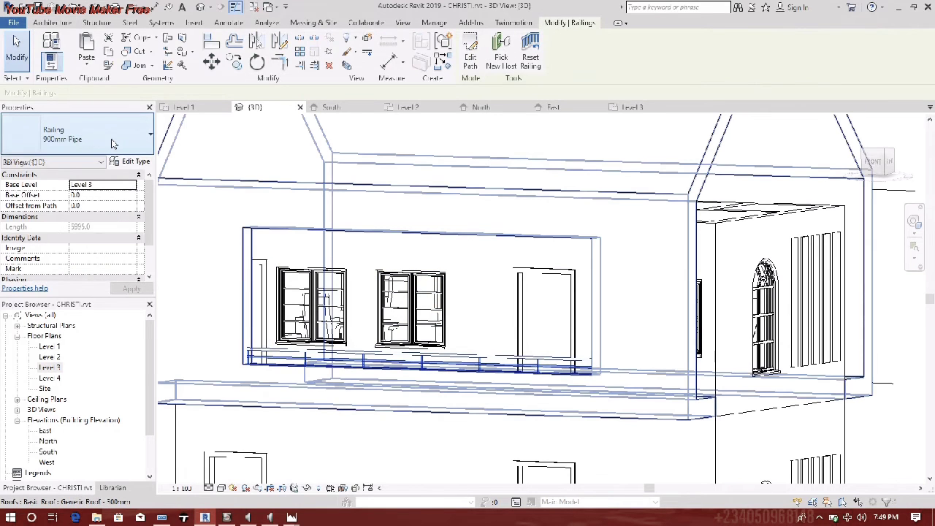
click(80, 135)
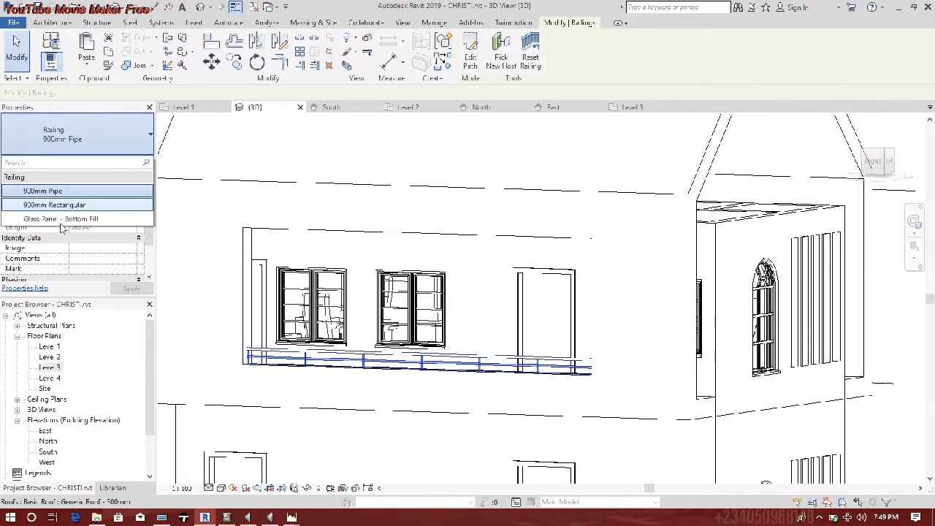
click(61, 220)
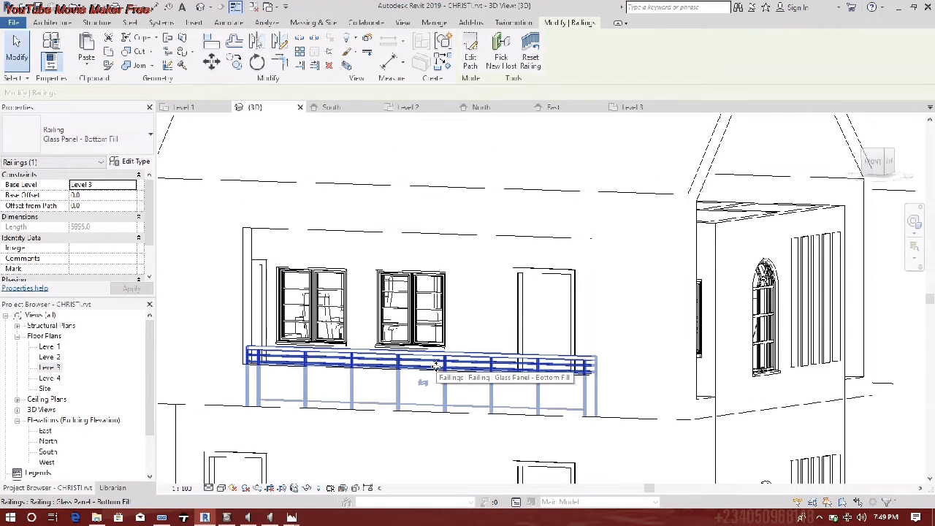
drag(436, 366, 437, 323)
click(296, 354)
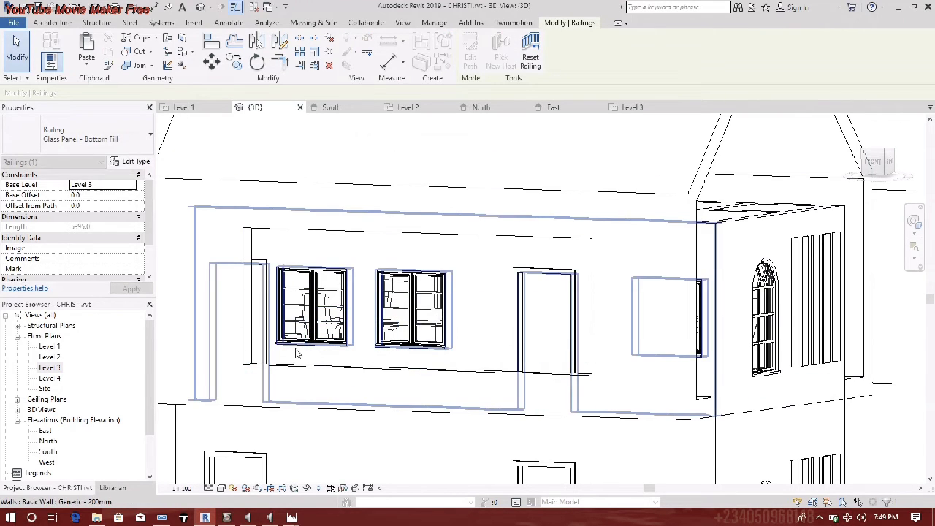
click(382, 360)
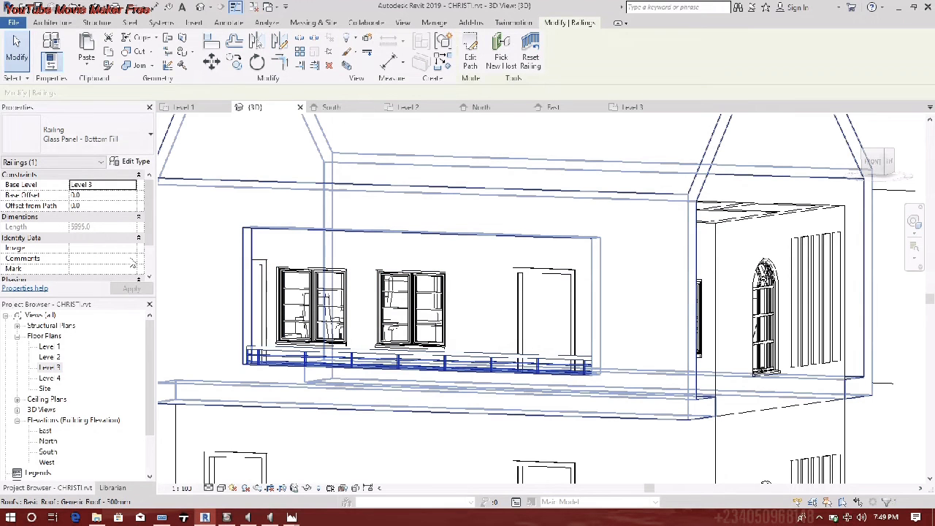
click(109, 195)
text(50)
key(Return)
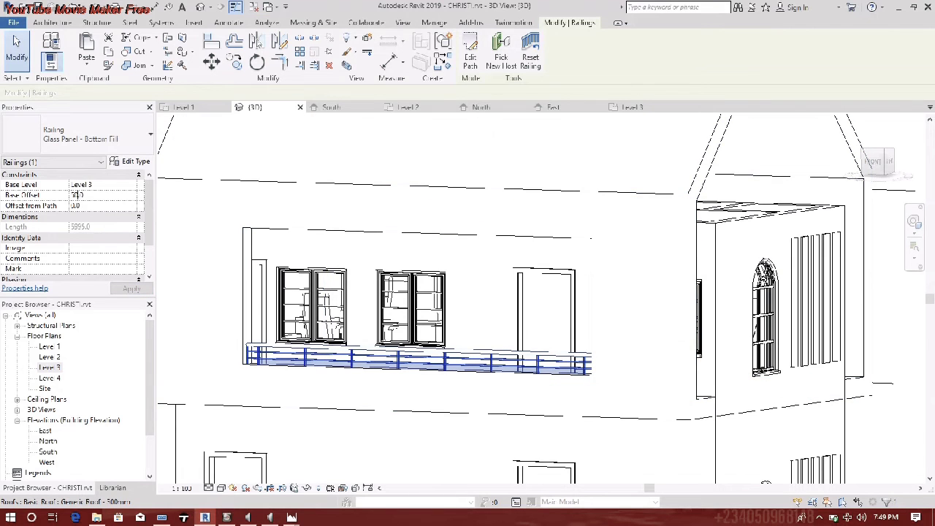
text(0)
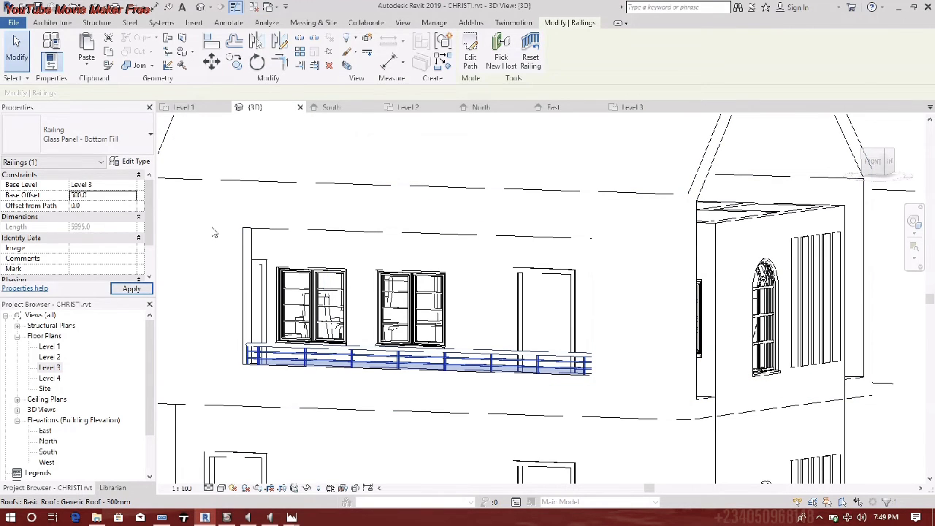
- Set the balcony railing back to 900mm Pipe with Base Offset 0
click(117, 142)
click(54, 205)
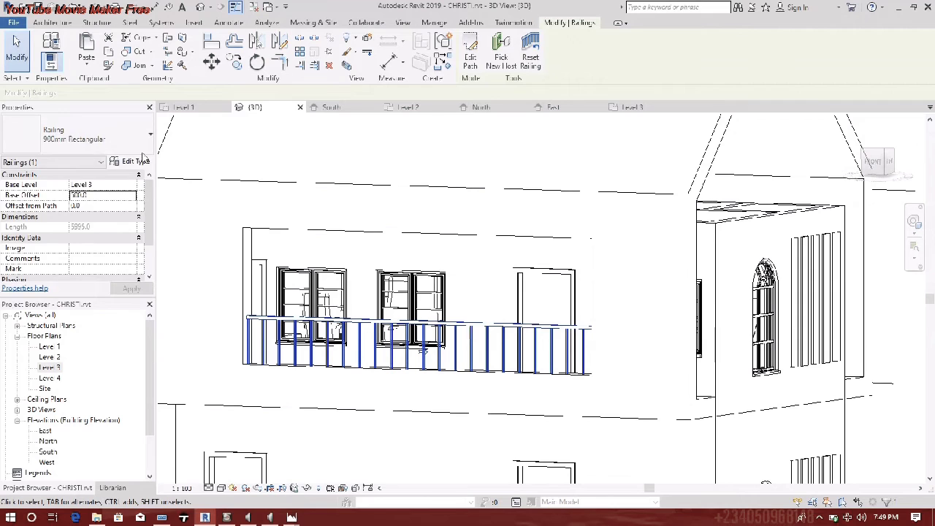
click(109, 139)
click(92, 192)
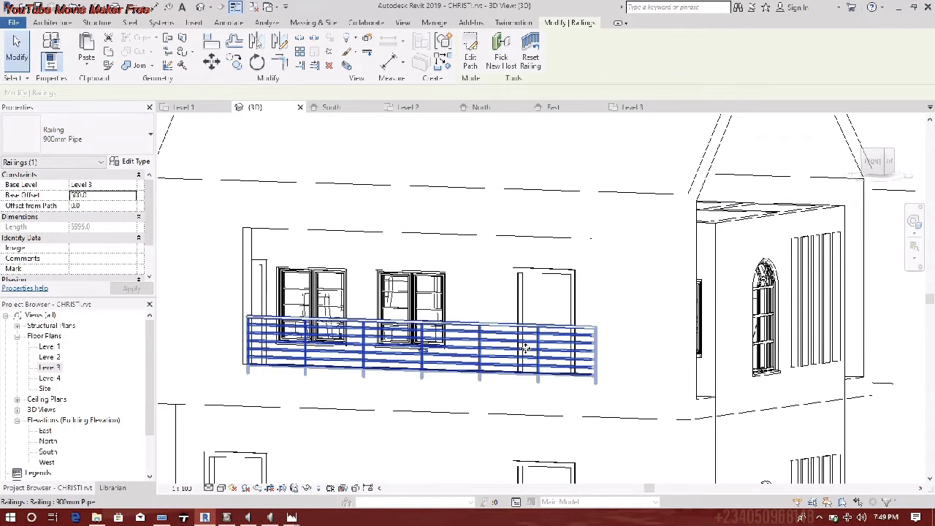
click(116, 198)
text(0)
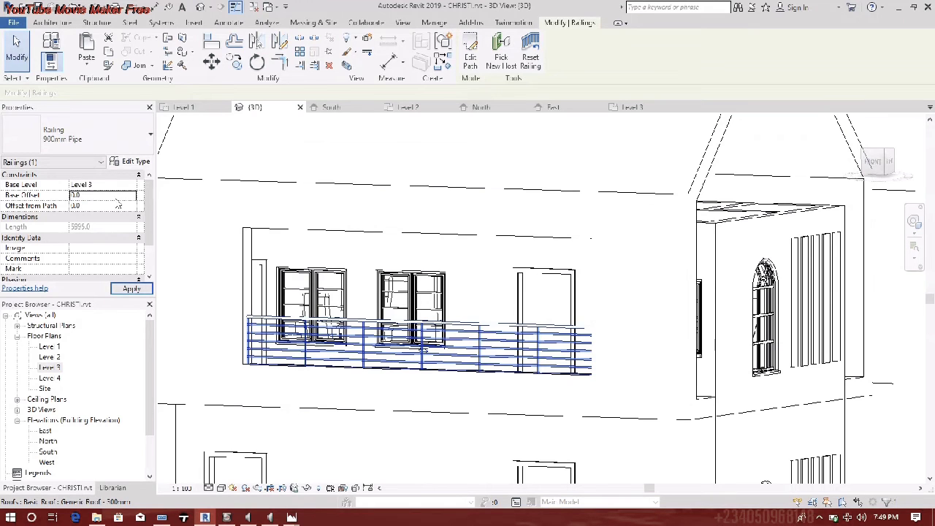
click(130, 288)
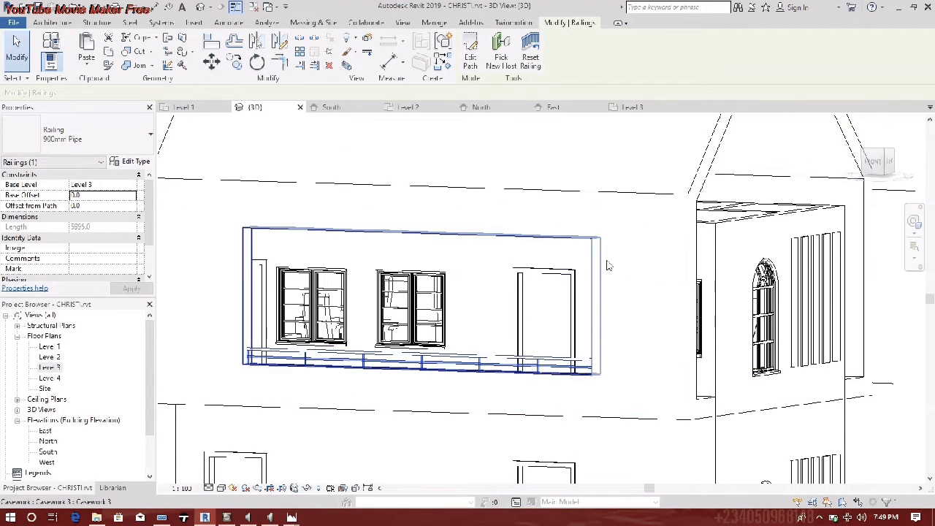
key(Escape)
- Attach the top of the upper side wall to the roof
scroll(349, 349, down, 5)
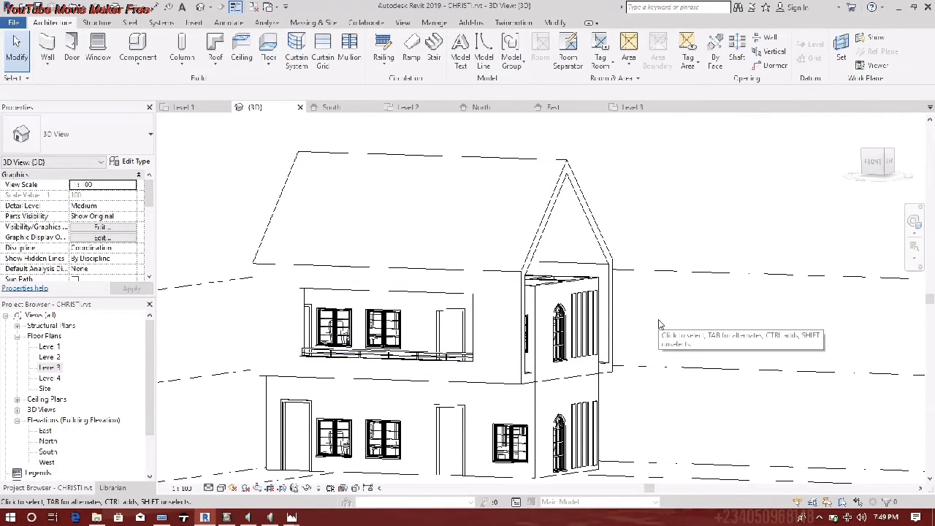
scroll(464, 374, up, 5)
scroll(390, 364, down, 6)
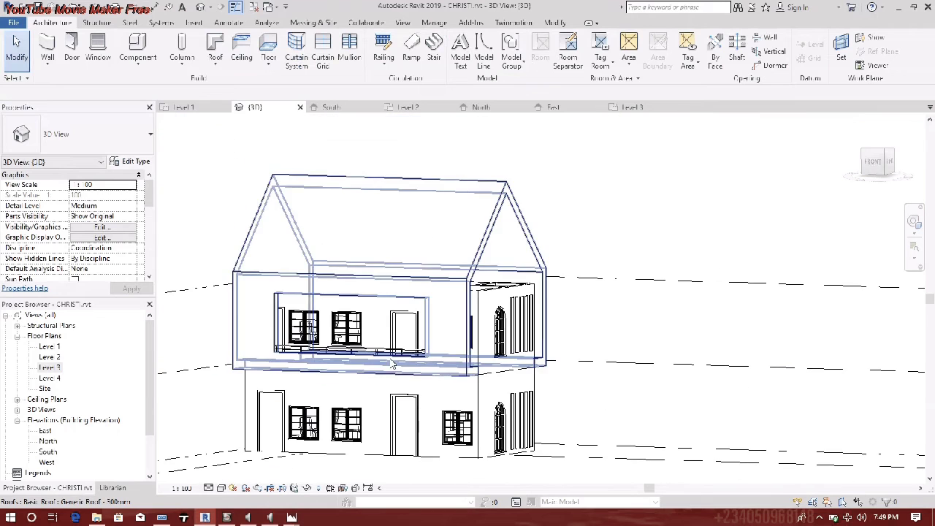
scroll(502, 305, up, 2)
shift+middle_drag(503, 306, 449, 348)
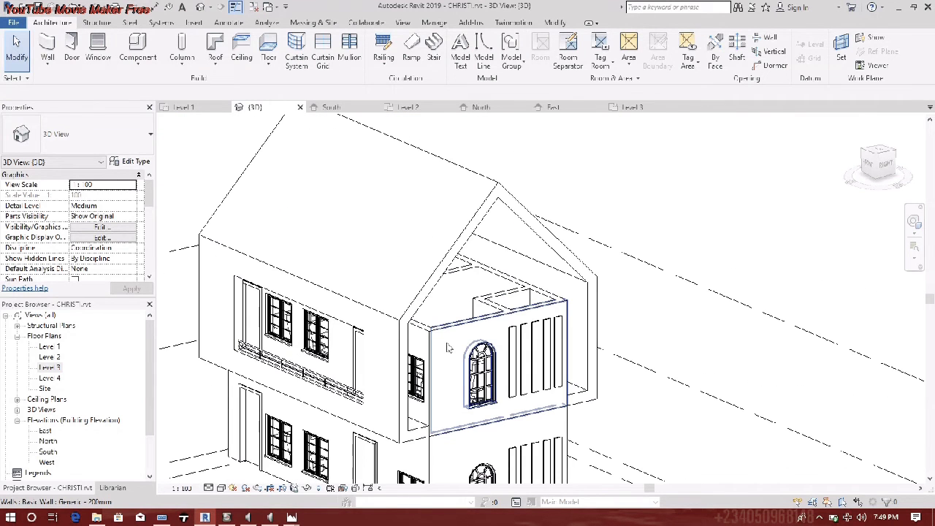
scroll(449, 350, up, 3)
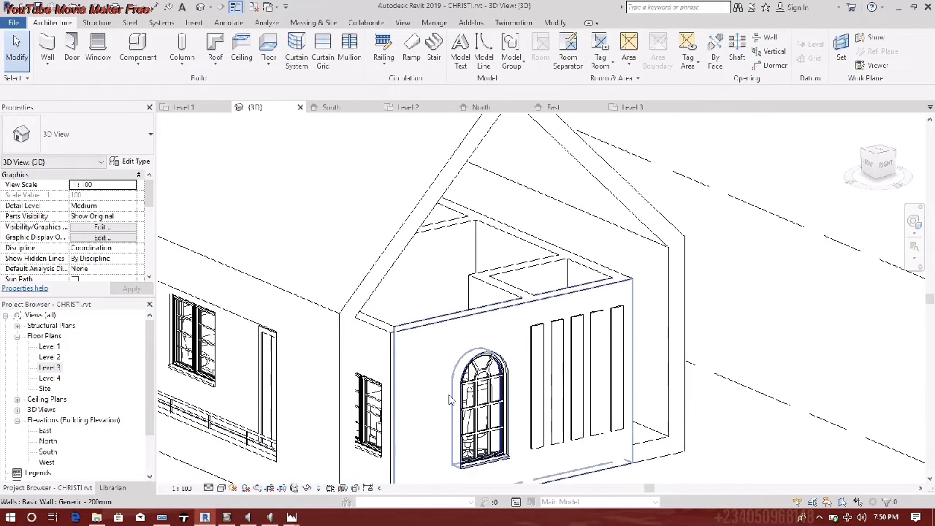
click(455, 316)
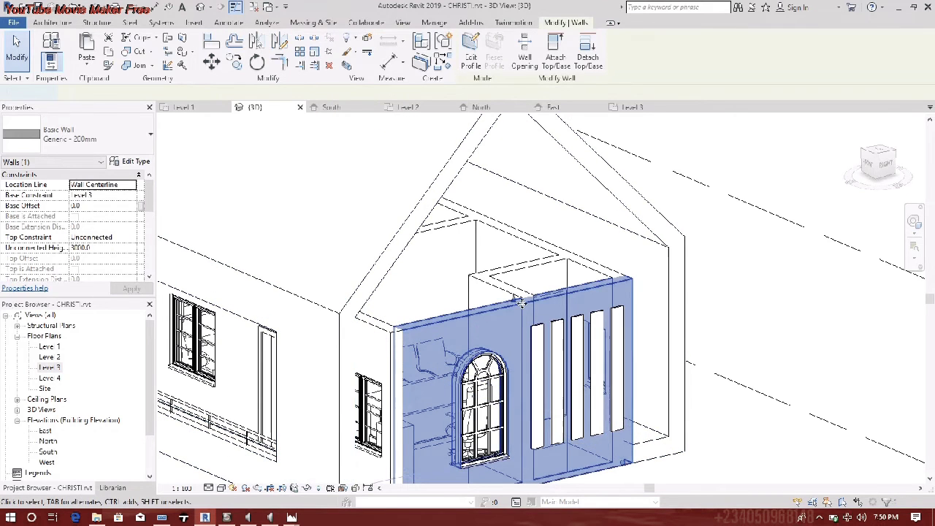
double_click(488, 312)
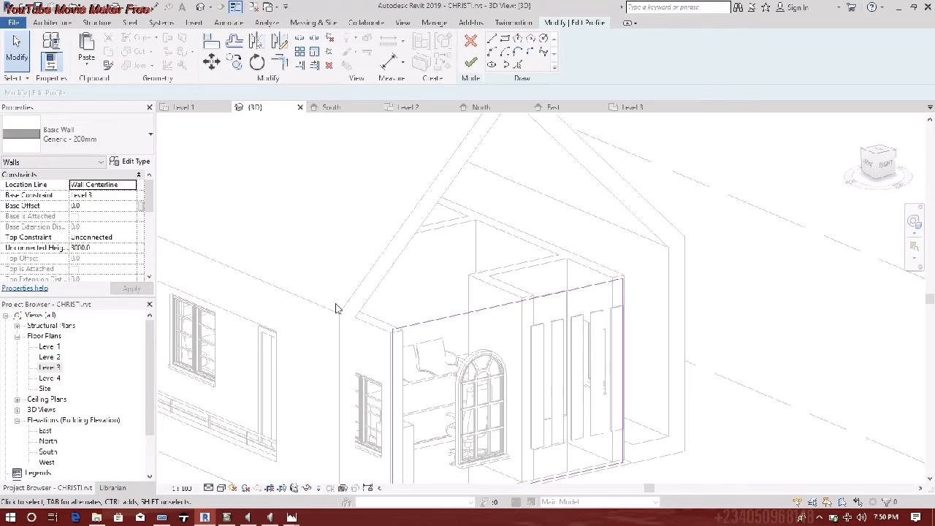
click(471, 66)
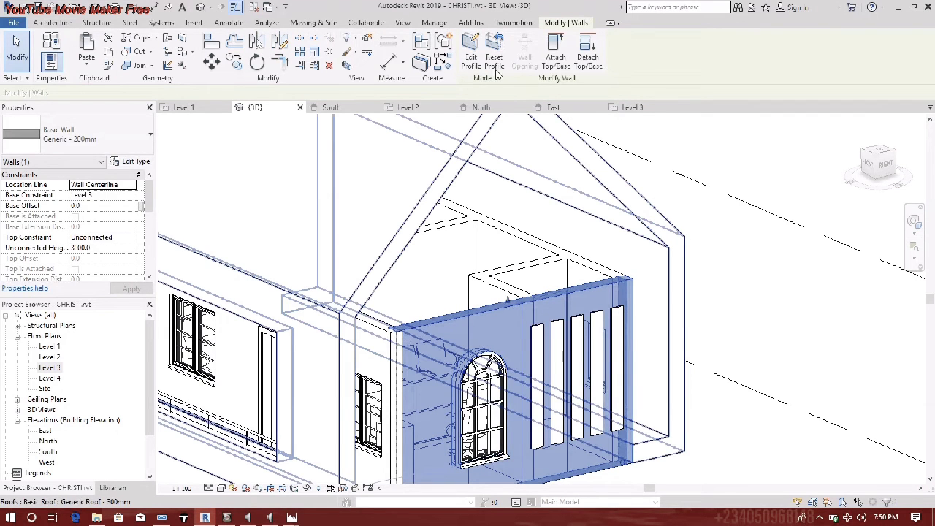
click(555, 54)
click(634, 216)
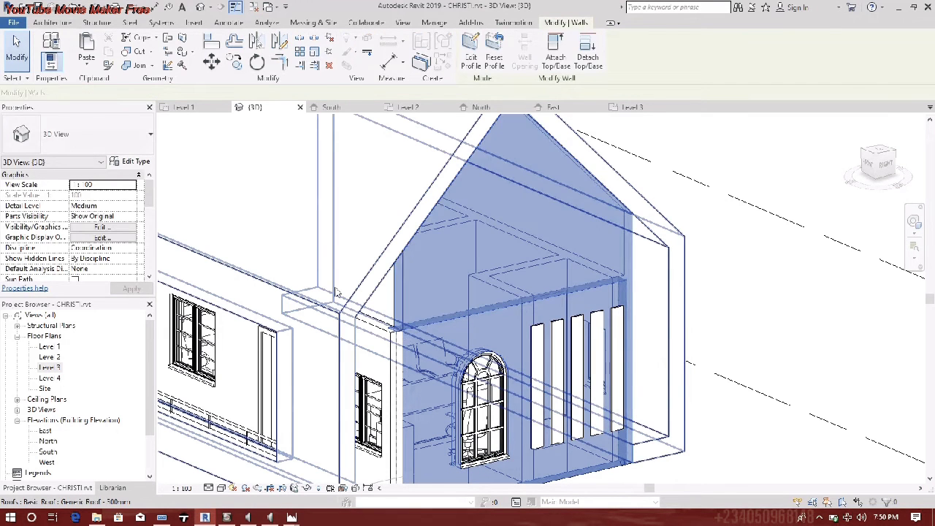
key(Escape)
key(Escape)
- Reset the gable-end wall to its original profile
shift+middle_drag(436, 282, 340, 270)
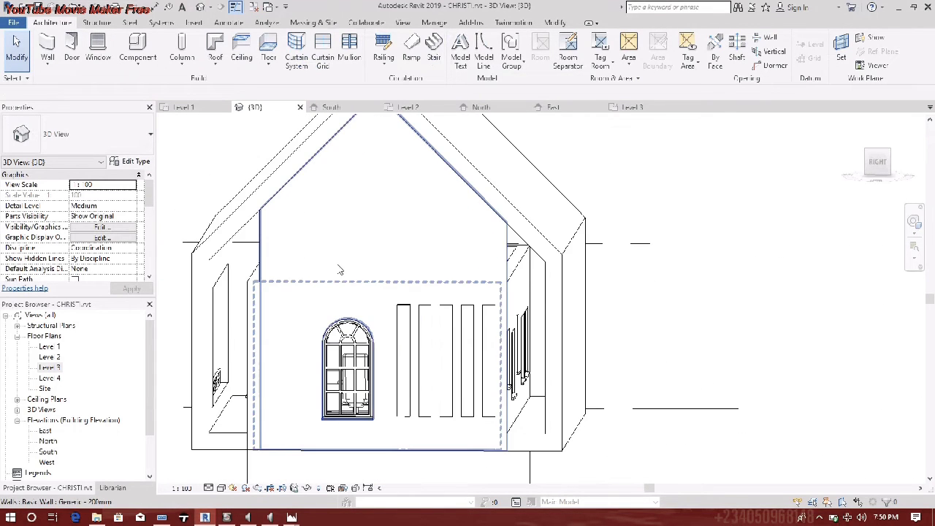
click(449, 188)
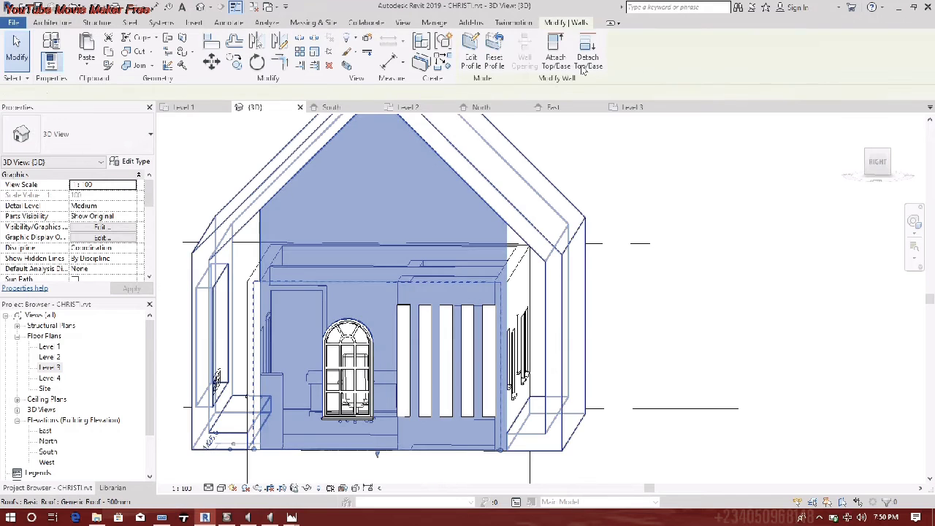
click(495, 54)
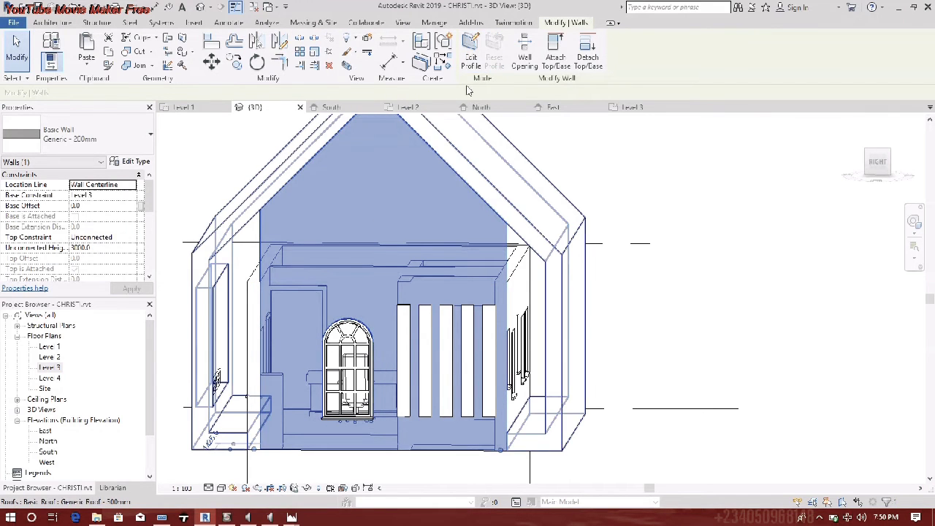
key(Escape)
- Turn to the right-side elevation and open the upper gable wall's profile for editing
click(399, 204)
scroll(349, 241, down, 1)
middle_drag(351, 242, 428, 325)
key(Escape)
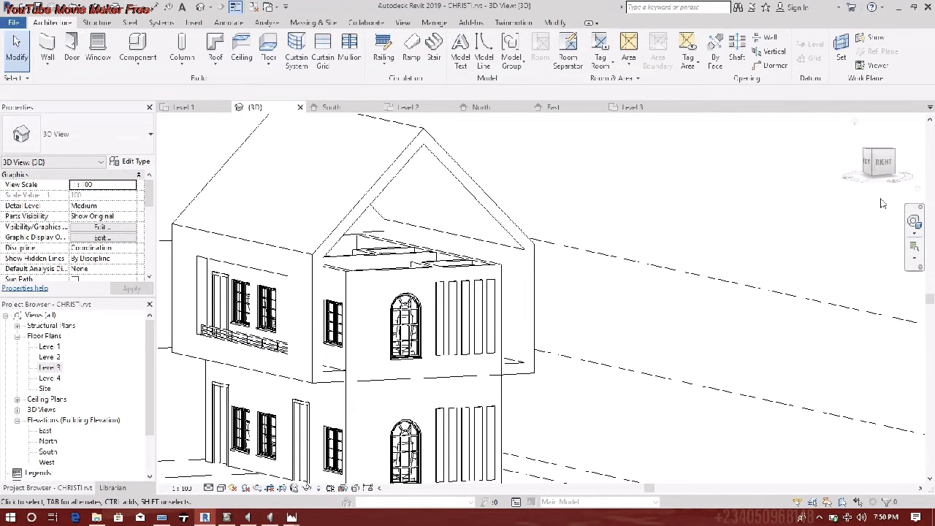
click(889, 167)
scroll(559, 328, up, 5)
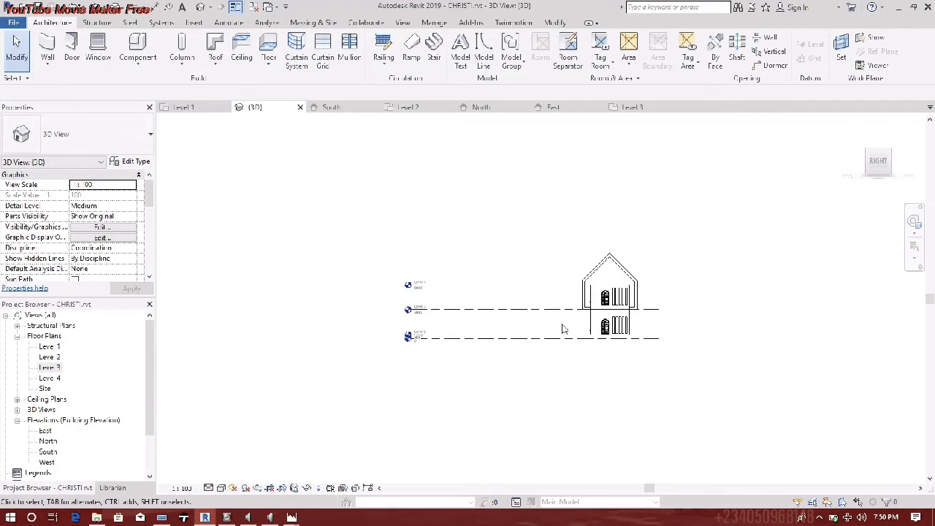
click(521, 270)
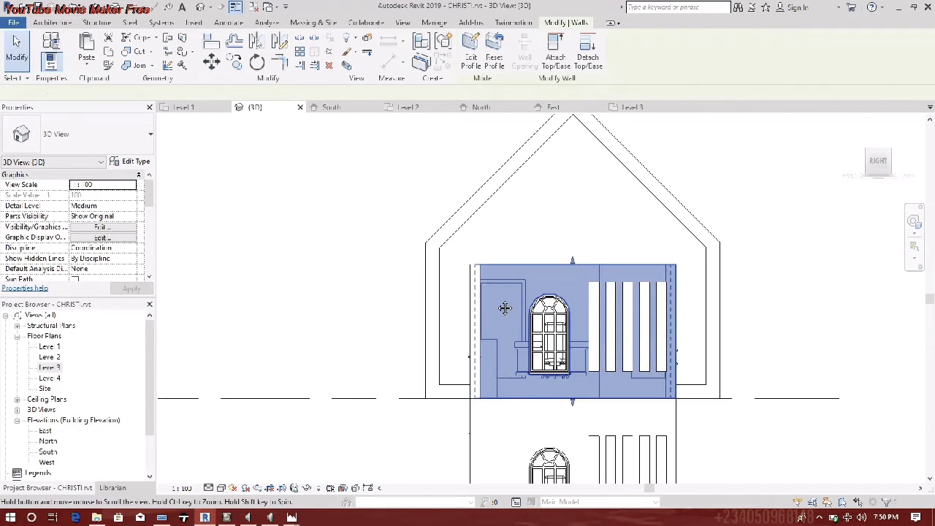
click(495, 43)
- Sketch profile lines up the wall edge, along the roof slope to the apex and back down
click(493, 41)
scroll(417, 298, up, 5)
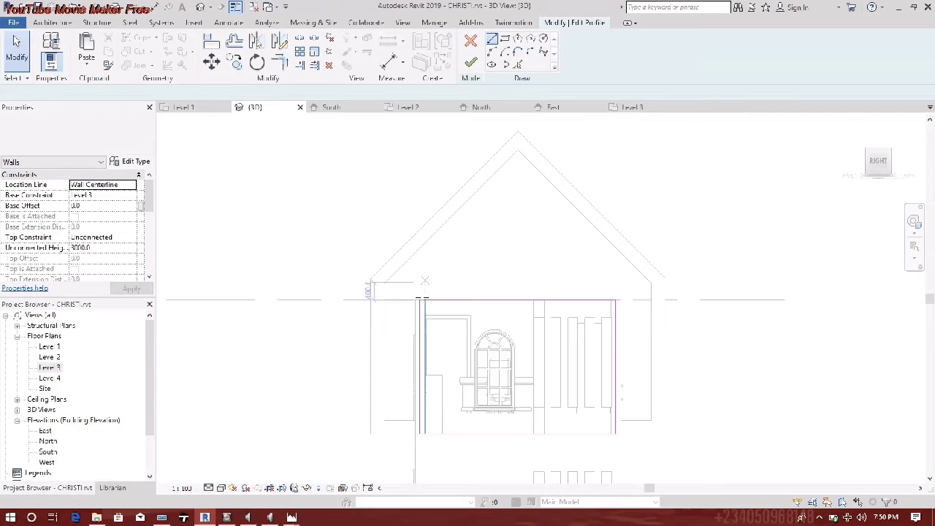
click(333, 303)
click(331, 268)
scroll(428, 177, up, 5)
click(453, 196)
middle_drag(613, 312, 399, 110)
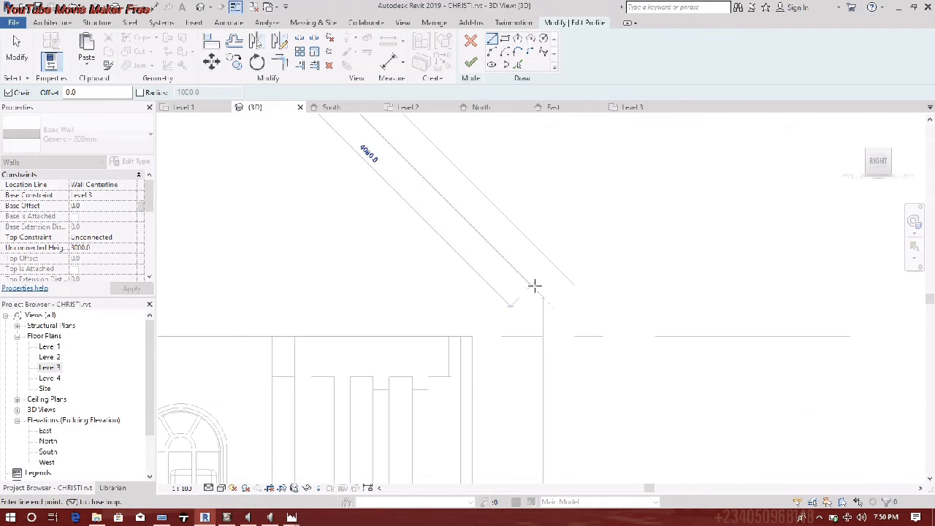
click(543, 297)
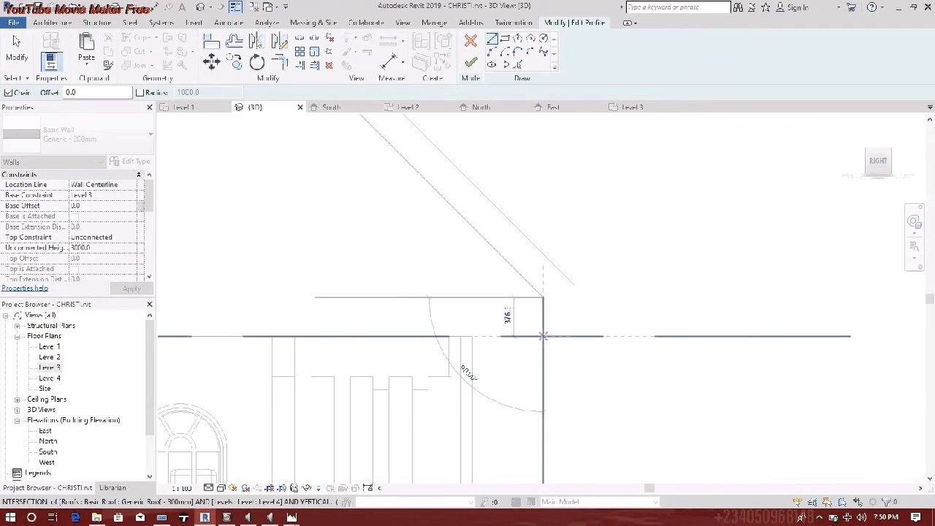
click(542, 336)
click(461, 336)
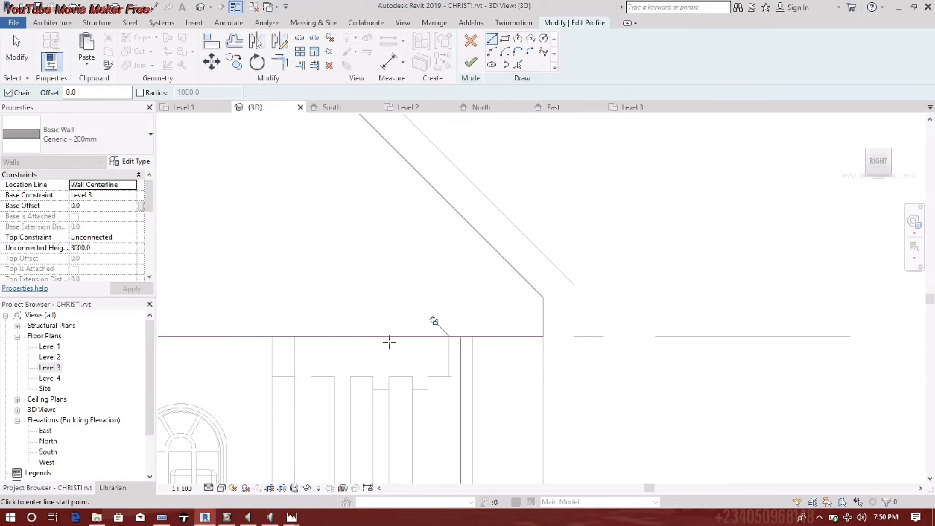
key(Escape)
- Delete the extra horizontal sketch line and finish the wall profile
click(390, 341)
right_click(389, 342)
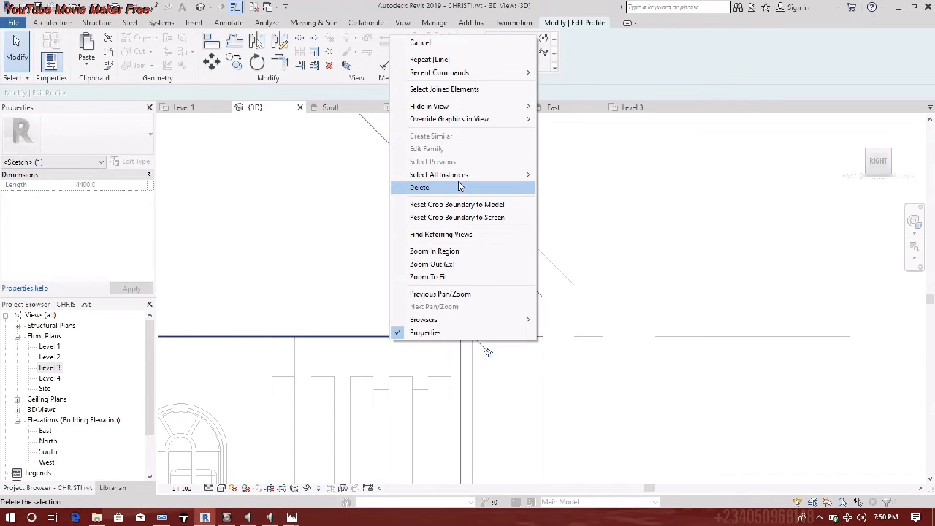
click(459, 187)
scroll(501, 377, down, 5)
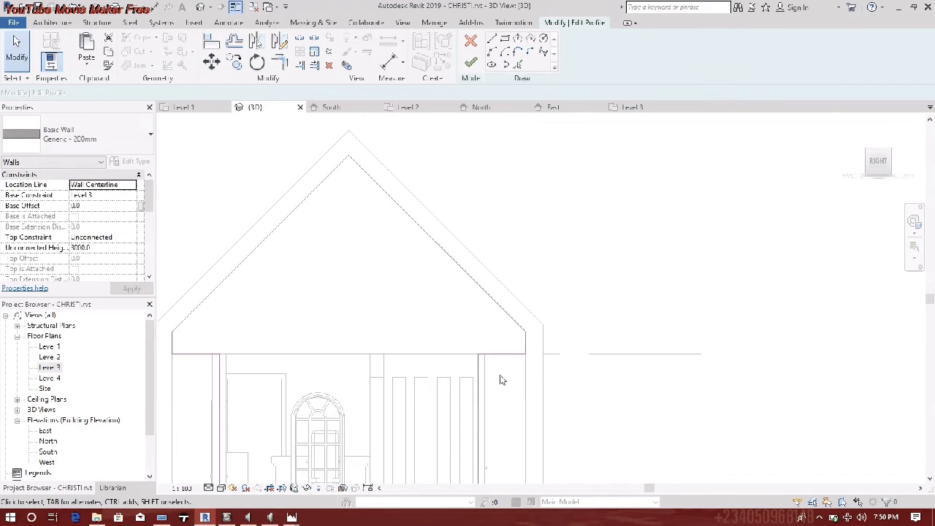
click(472, 67)
click(485, 223)
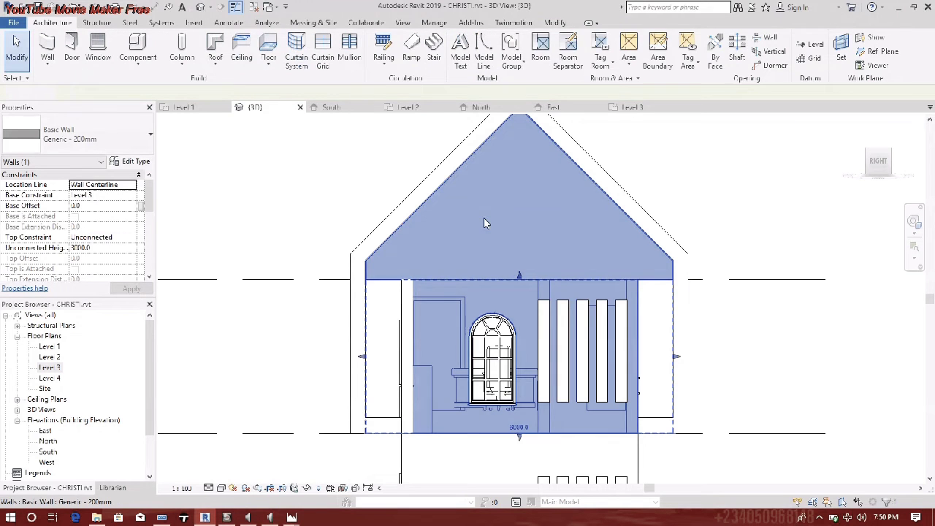
- Inspect the reshaped gable wall in 3D, then open the Level 1 floor plan
key(Escape)
shift+middle_drag(430, 292, 552, 337)
scroll(289, 298, up, 5)
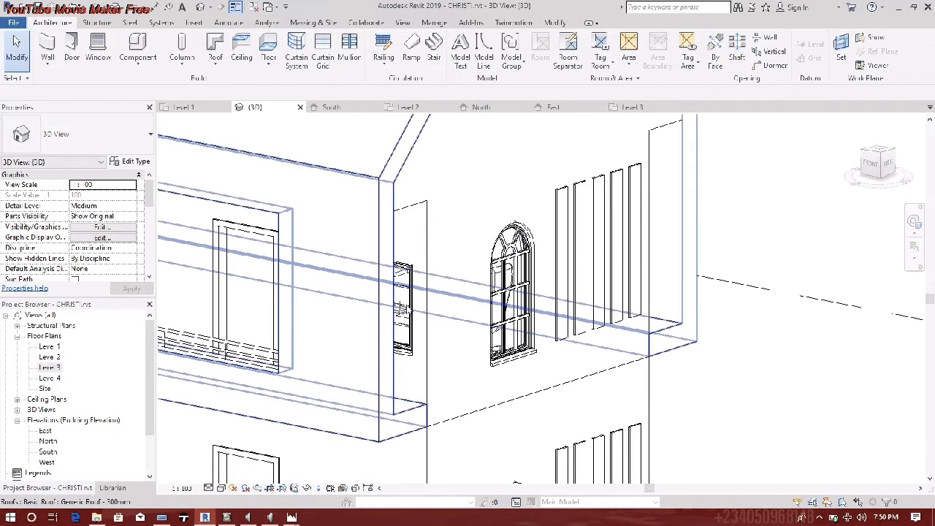
scroll(695, 257, down, 2)
middle_drag(699, 256, 532, 397)
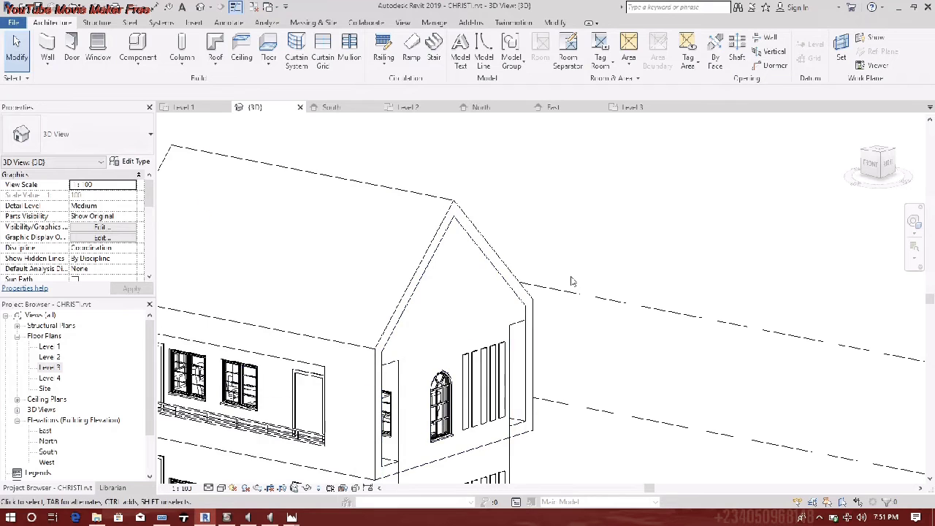
scroll(577, 292, down, 3)
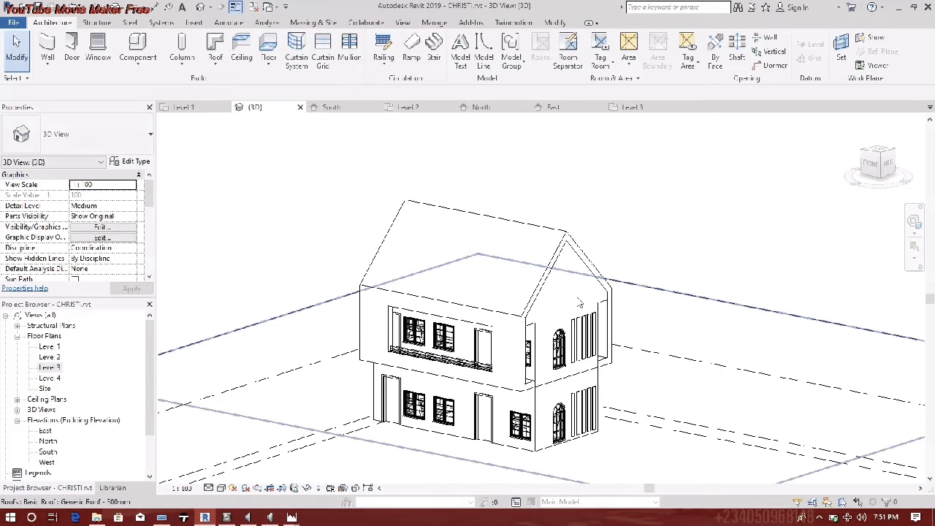
scroll(585, 341, up, 3)
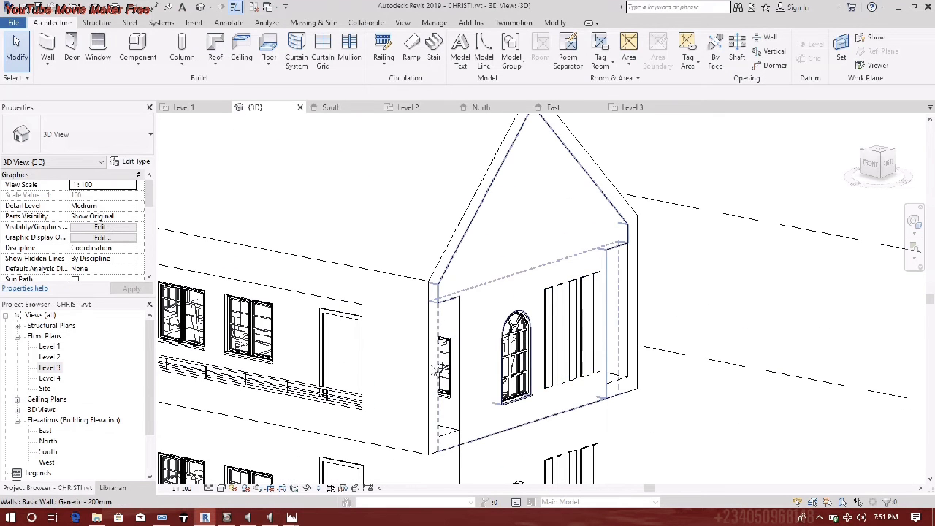
scroll(434, 369, down, 2)
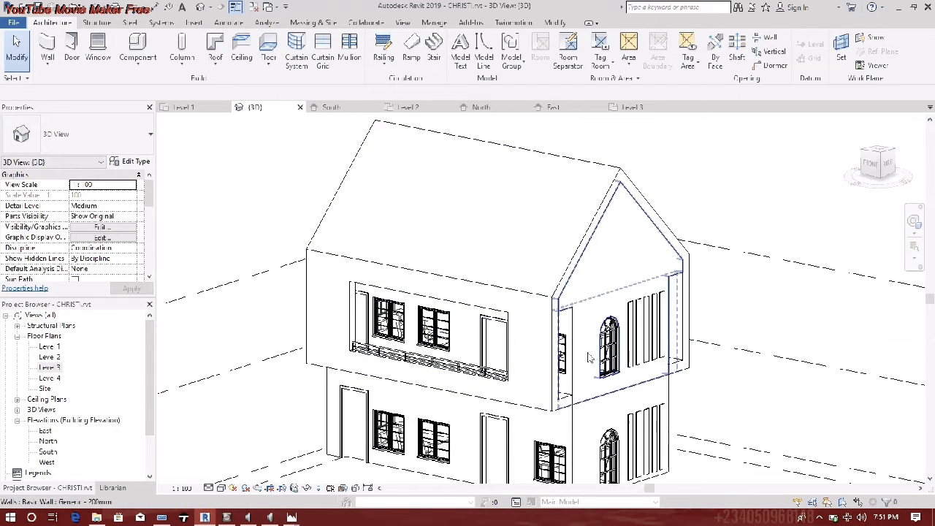
click(613, 279)
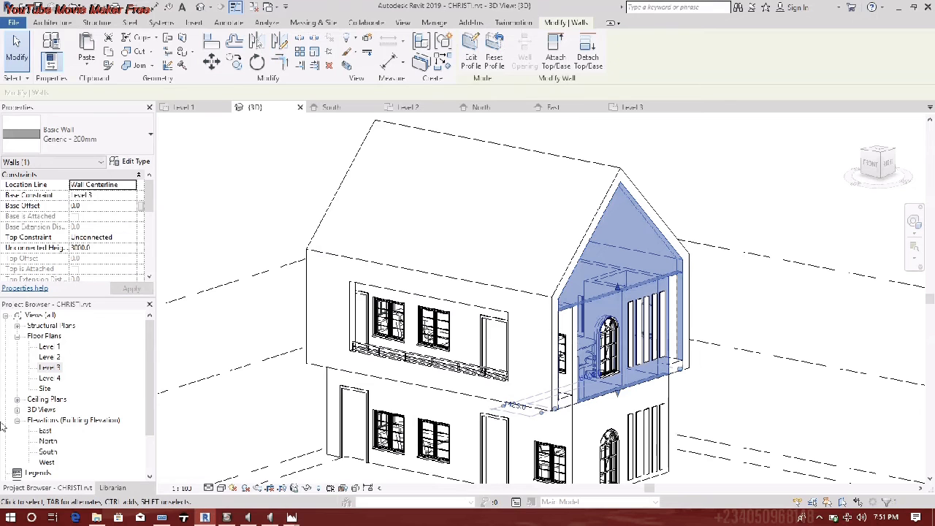
double_click(56, 350)
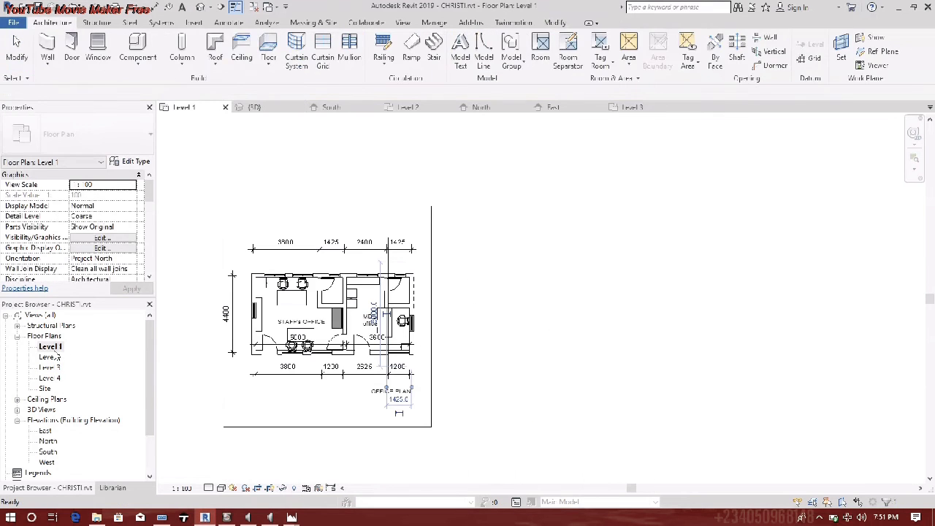
- Open the Level 3 floor plan and frame its whole office layout
scroll(379, 328, up, 3)
middle_drag(379, 329, 469, 333)
key(c)
key(o)
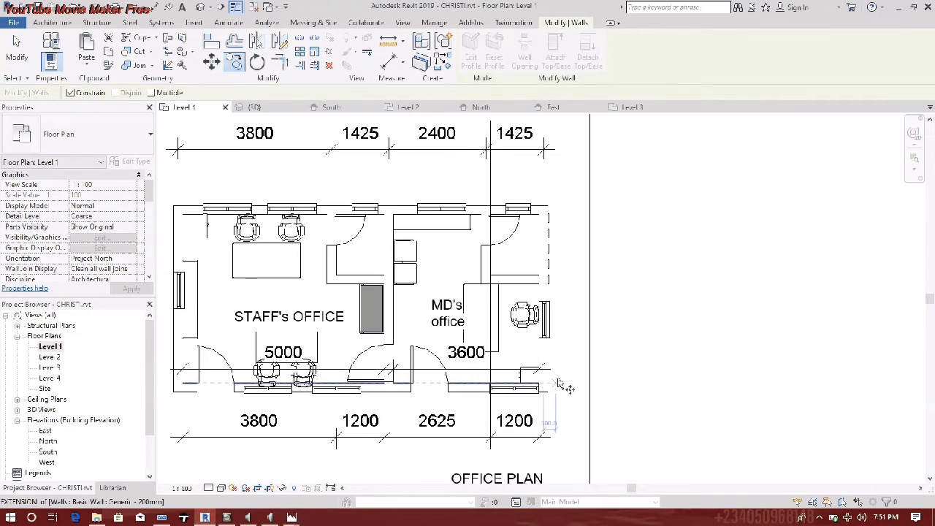
scroll(558, 384, down, 2)
double_click(55, 367)
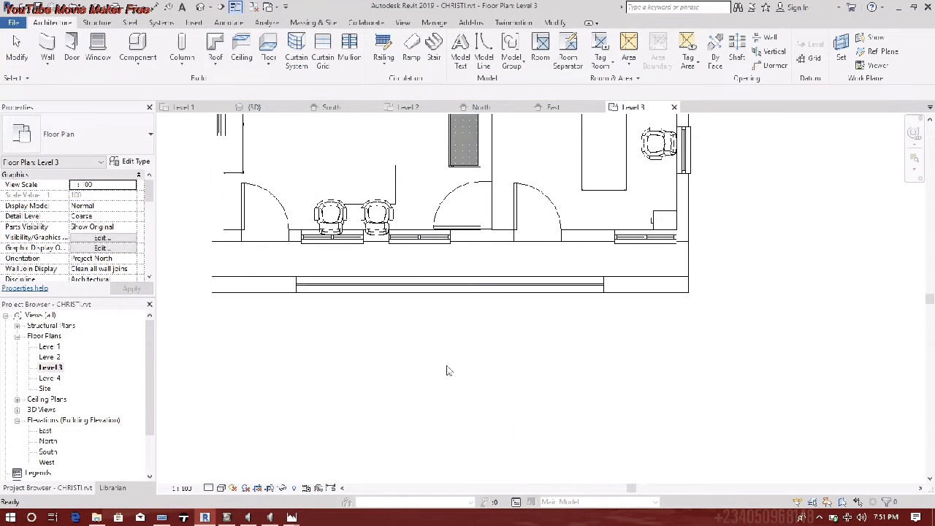
scroll(568, 290, down, 6)
middle_drag(572, 293, 510, 321)
scroll(510, 320, up, 4)
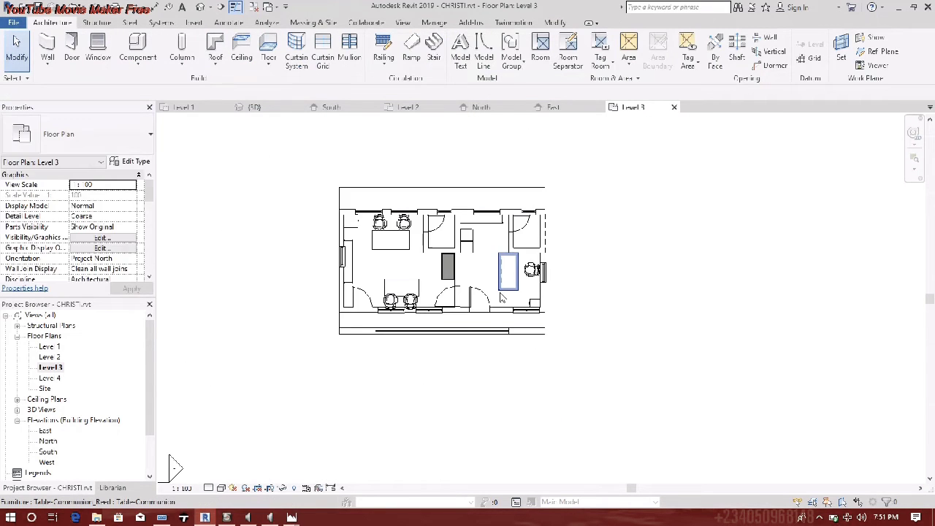
- Copy the right end wall to a spot left of the building
scroll(501, 298, up, 1)
click(555, 272)
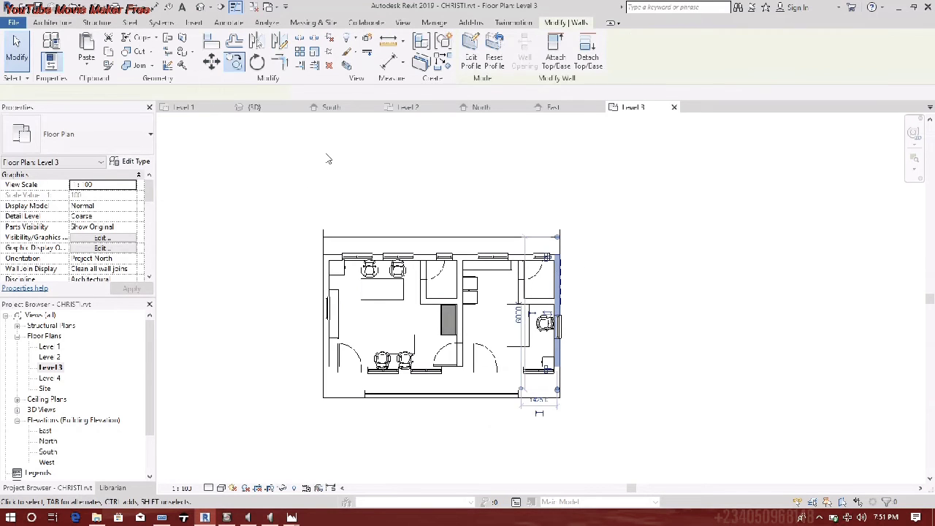
click(235, 62)
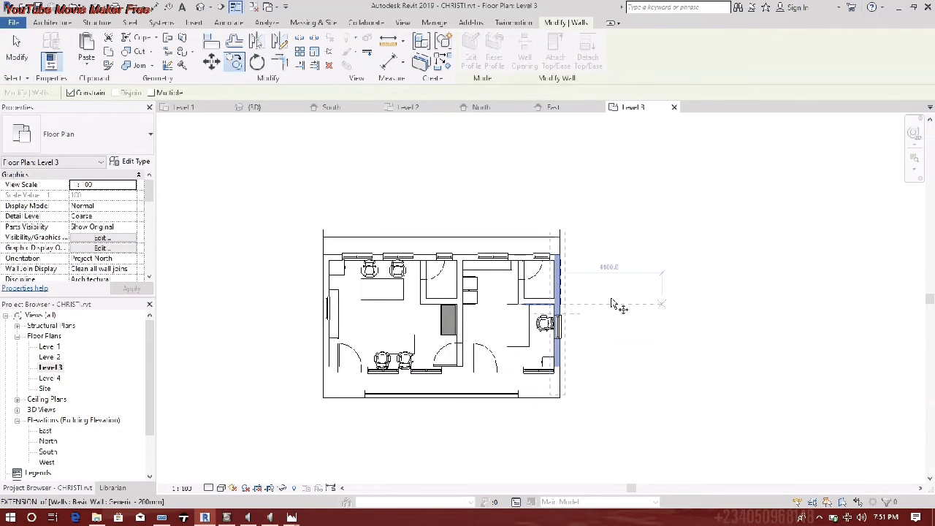
click(562, 254)
click(309, 247)
scroll(311, 257, up, 1)
scroll(318, 263, up, 3)
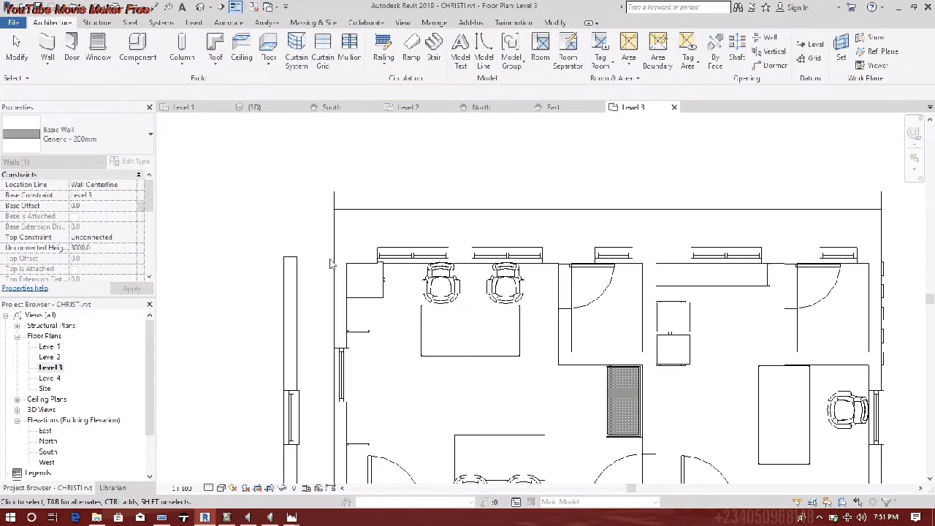
- Delete the original left wall and move the copied wall onto the building's left edge
click(341, 271)
right_click(341, 272)
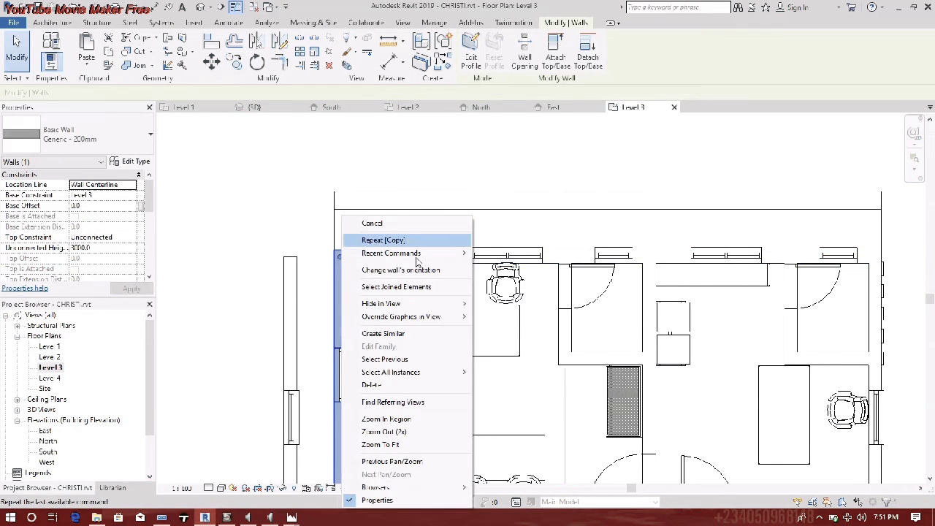
click(365, 386)
middle_drag(274, 370, 324, 272)
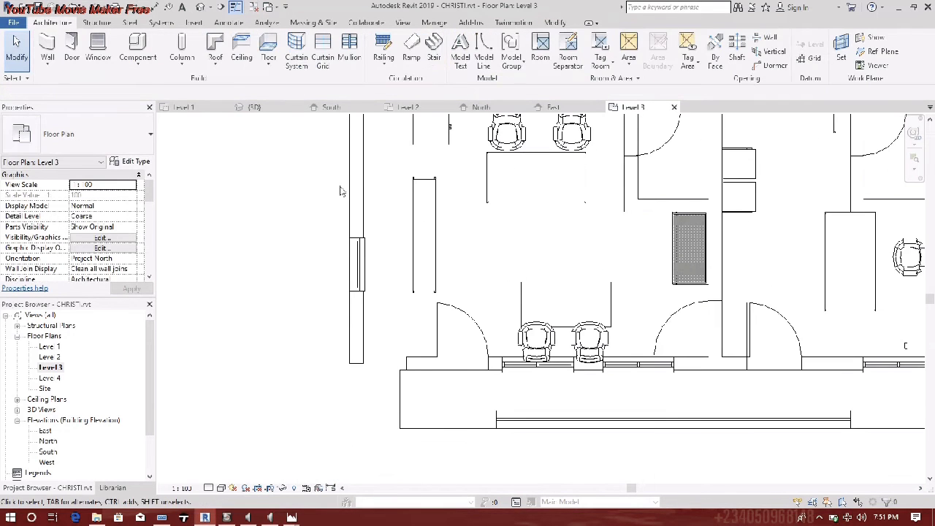
click(338, 246)
drag(376, 230, 376, 225)
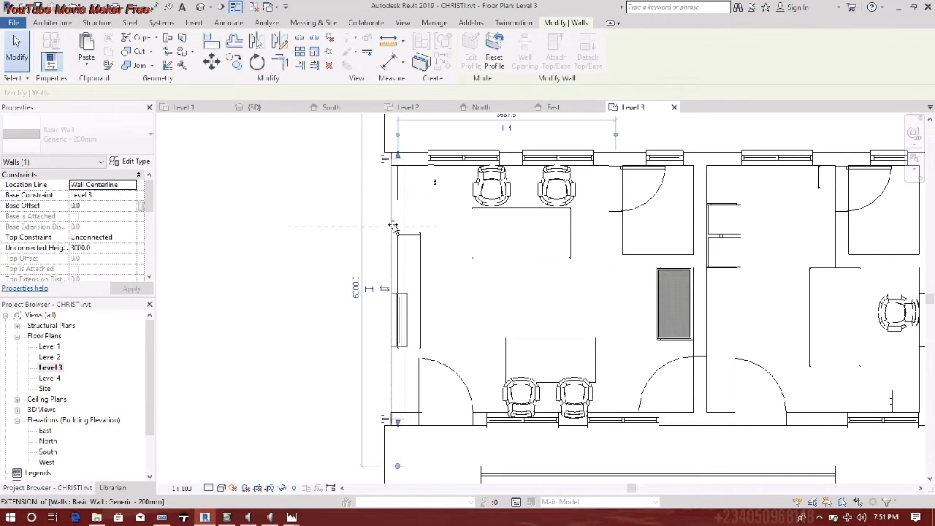
click(338, 242)
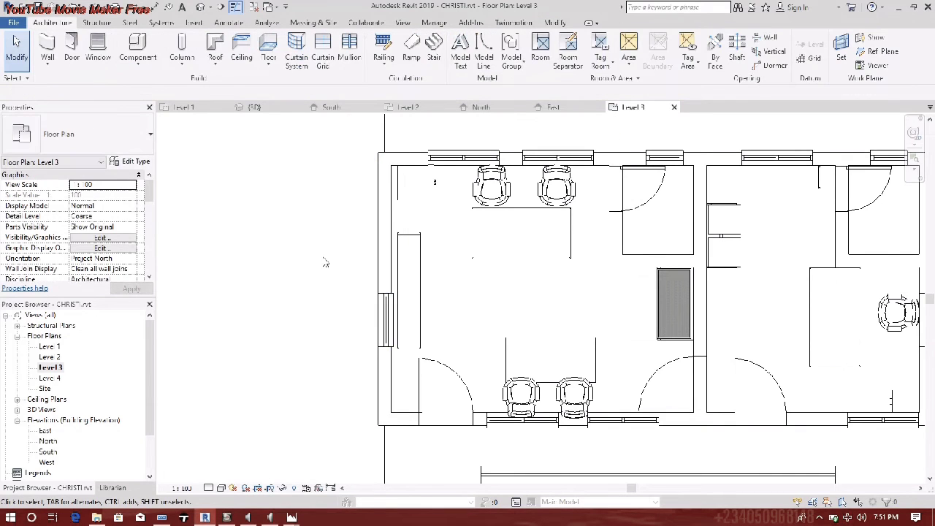
scroll(336, 256, down, 3)
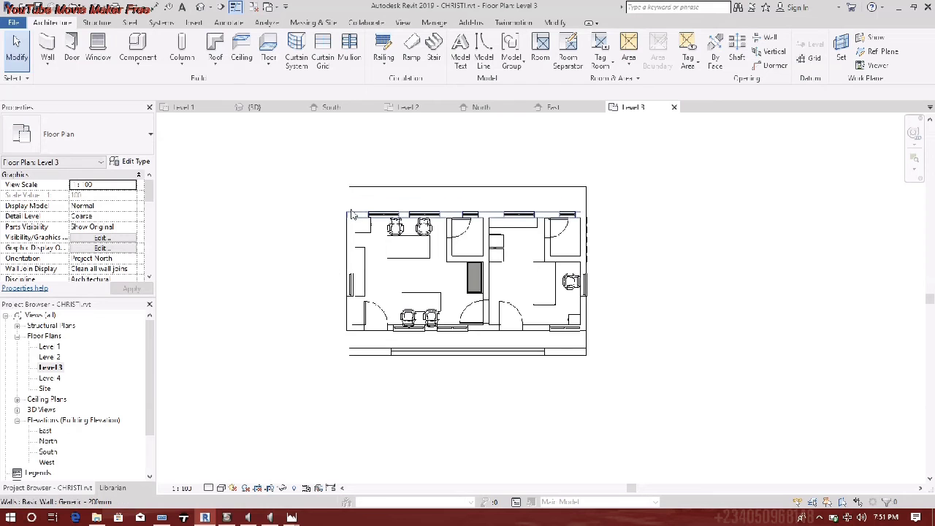
scroll(352, 206, up, 3)
- In the 3D view, extend the roof outward past the right gable
click(205, 11)
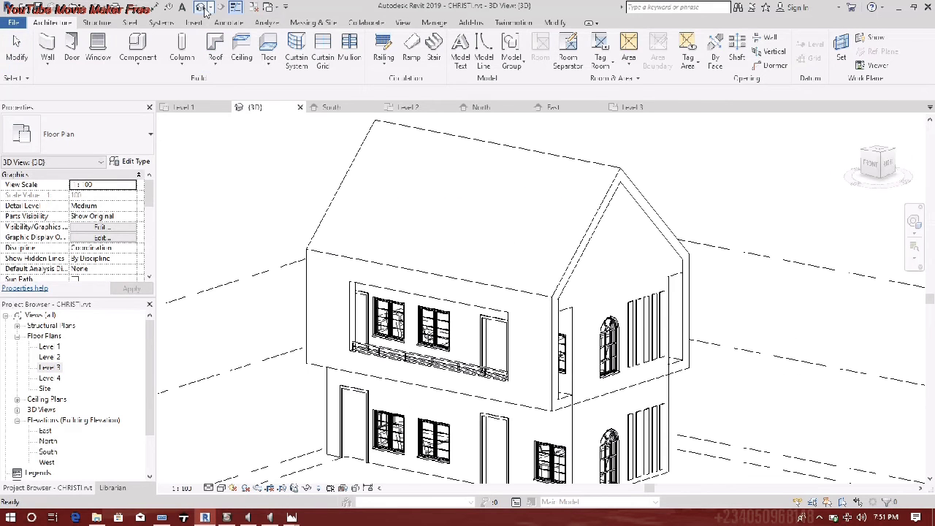
shift+middle_drag(491, 248, 746, 295)
scroll(585, 273, down, 3)
scroll(387, 383, up, 5)
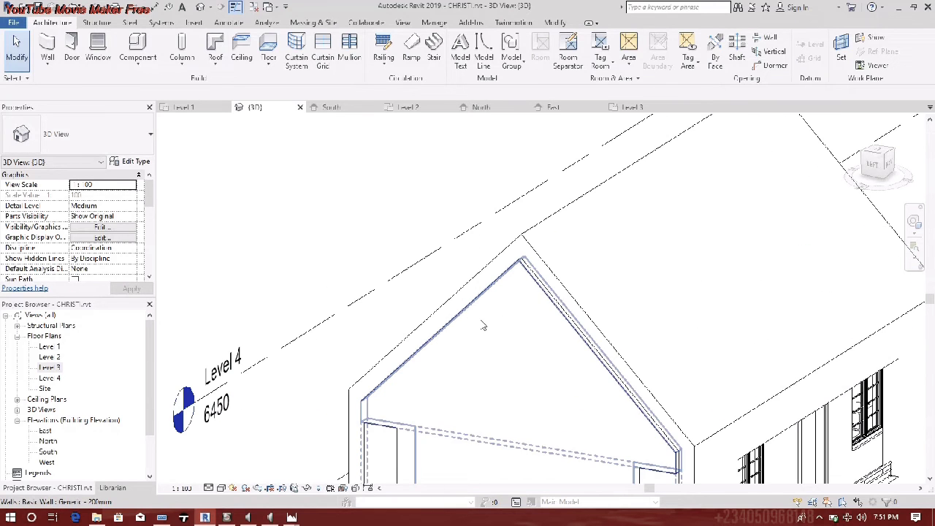
scroll(574, 325, down, 3)
shift+middle_drag(574, 325, 359, 382)
scroll(524, 317, down, 3)
middle_drag(522, 321, 290, 440)
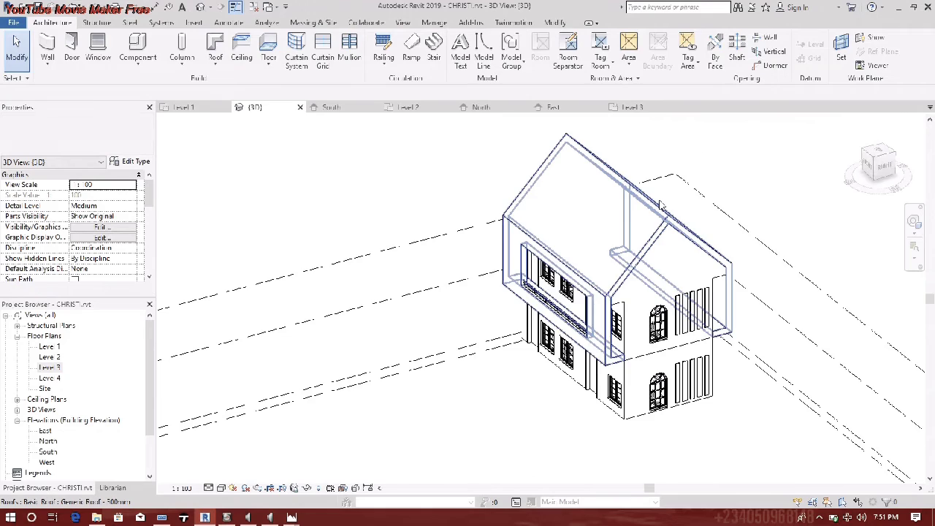
scroll(650, 192, up, 3)
click(681, 238)
shift+middle_drag(682, 334, 855, 268)
drag(786, 291, 708, 303)
- Extend the roof outward past the left gable end
shift+middle_drag(707, 304, 577, 325)
scroll(618, 309, down, 2)
drag(561, 320, 547, 326)
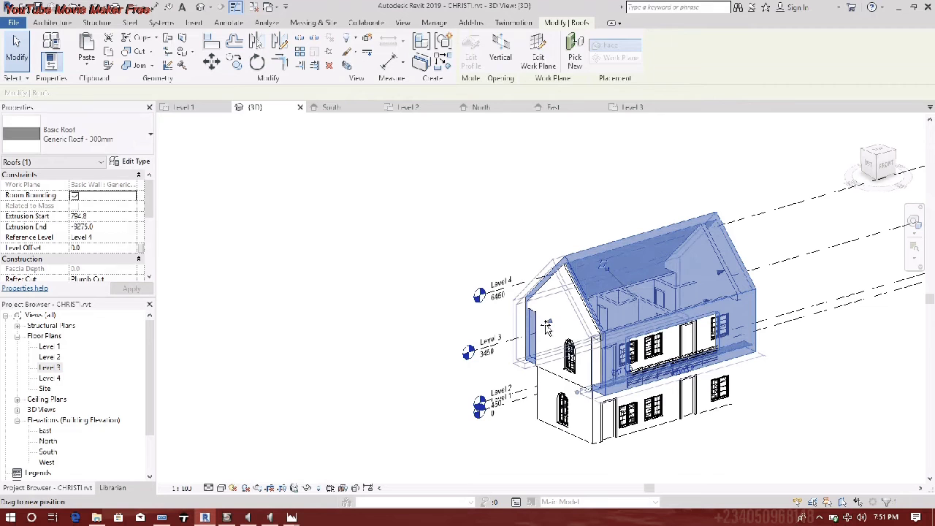
shift+middle_drag(546, 326, 449, 307)
key(Escape)
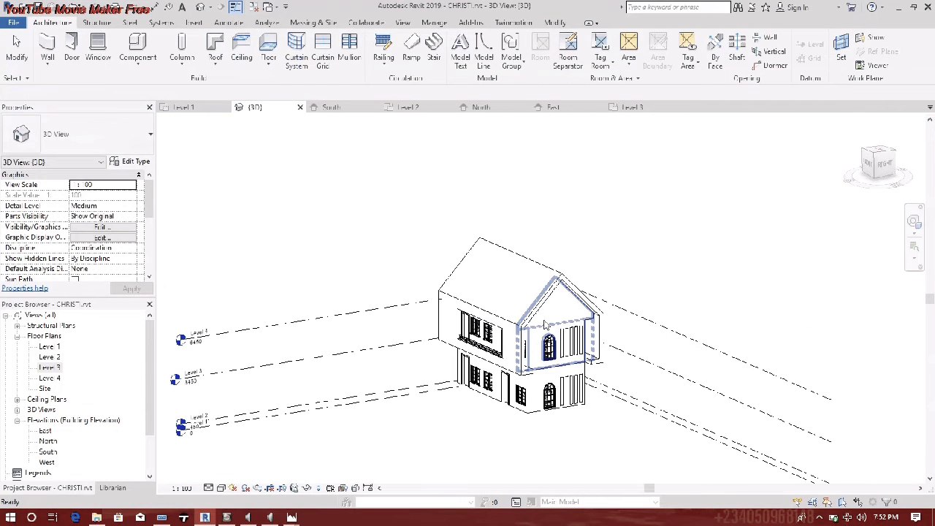
- Check the wall at the gable corner, then open the Level 3 floor plan
scroll(657, 351, up, 4)
scroll(621, 395, up, 3)
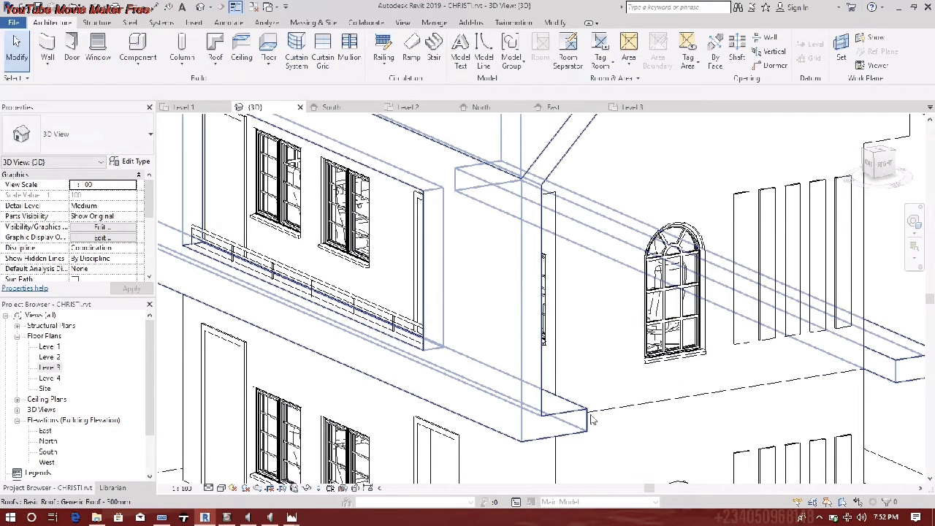
click(572, 395)
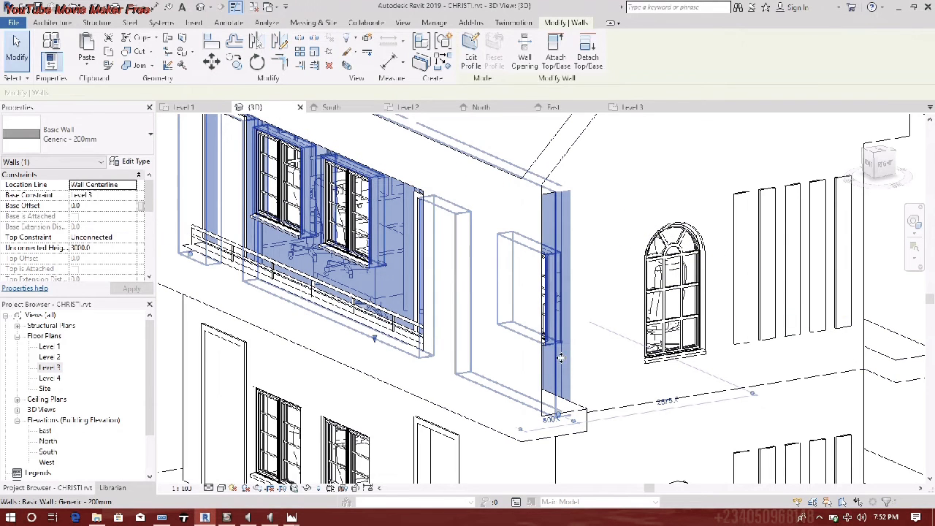
scroll(487, 246, down, 3)
middle_drag(487, 246, 455, 246)
key(Escape)
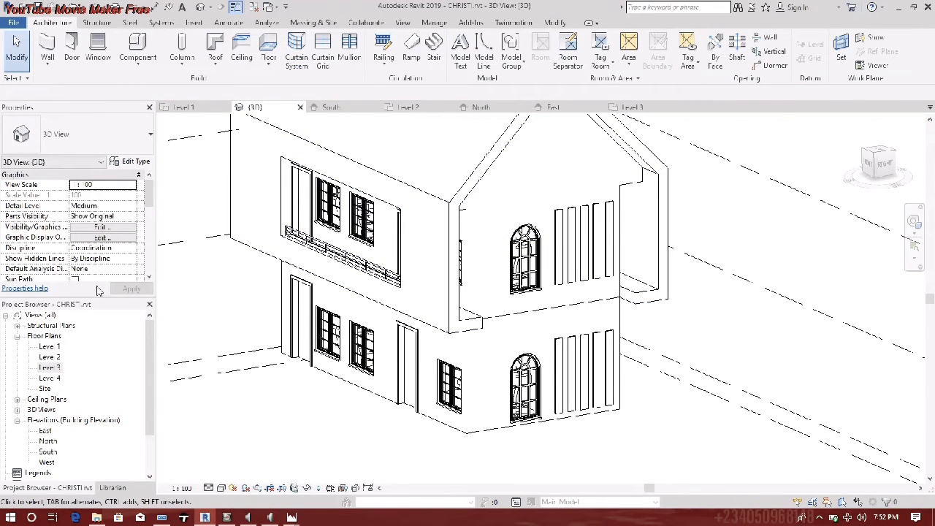
click(46, 367)
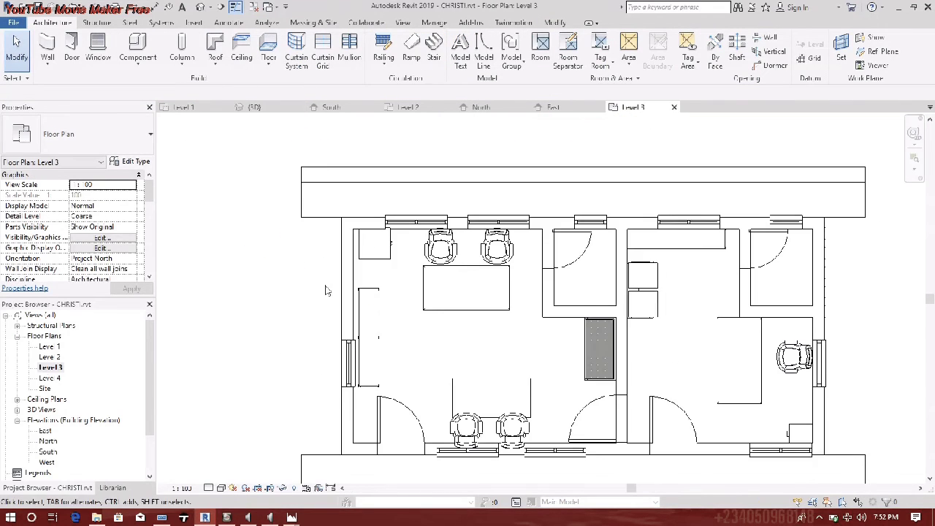
- Bring the Level 3 floor plan forward and select the front balcony railing
scroll(386, 286, up, 4)
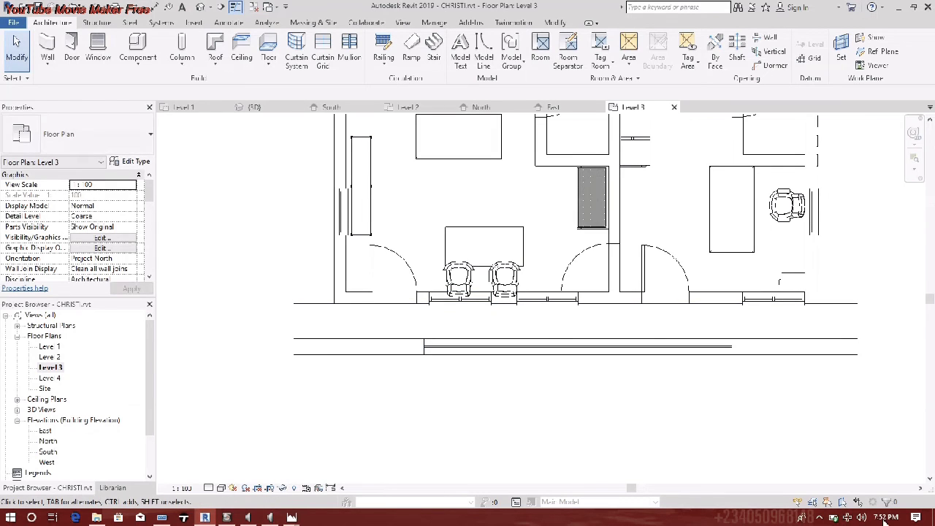
click(819, 516)
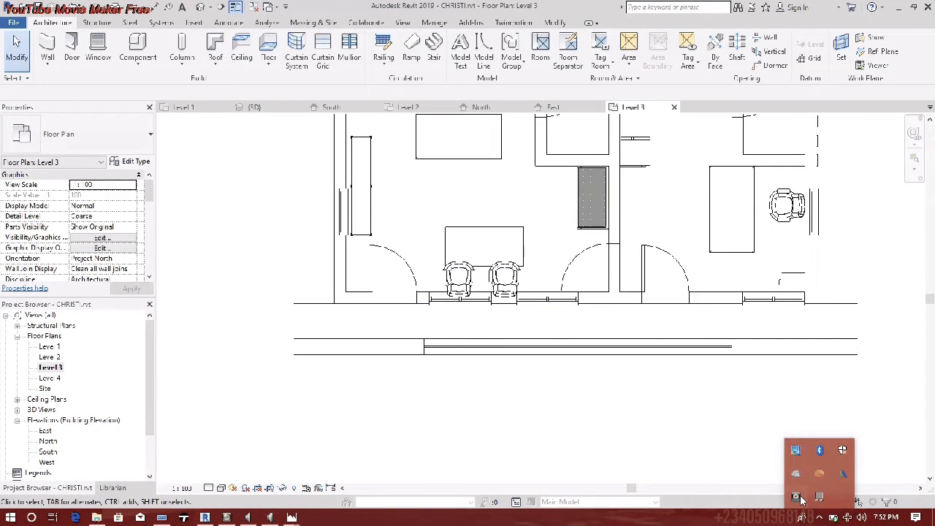
click(819, 497)
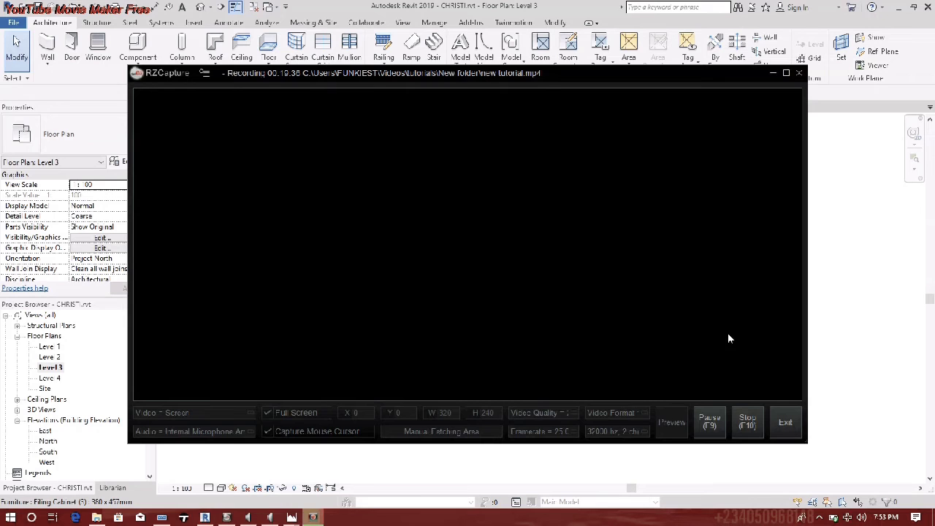
click(872, 194)
scroll(686, 352, up, 3)
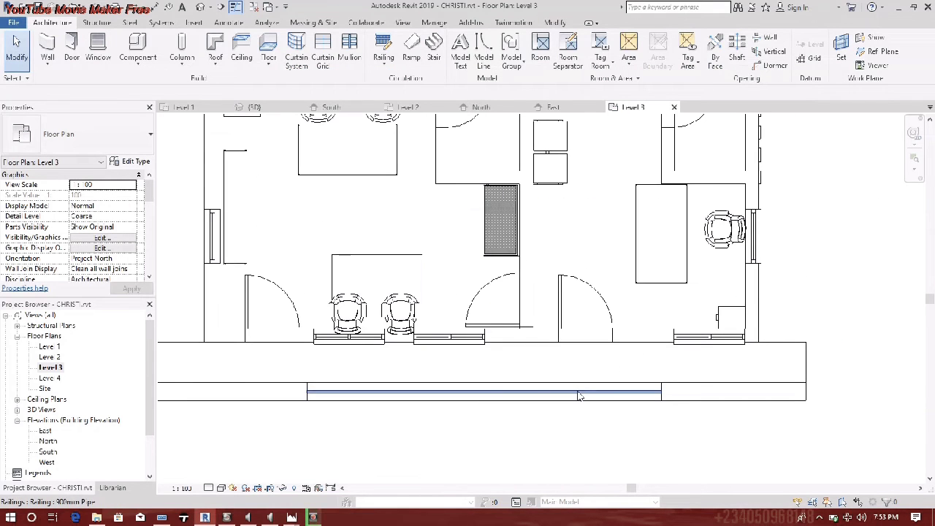
click(577, 395)
drag(577, 393, 799, 280)
- Edit the railing path, replacing the old front line with a short end path to the wall
double_click(794, 283)
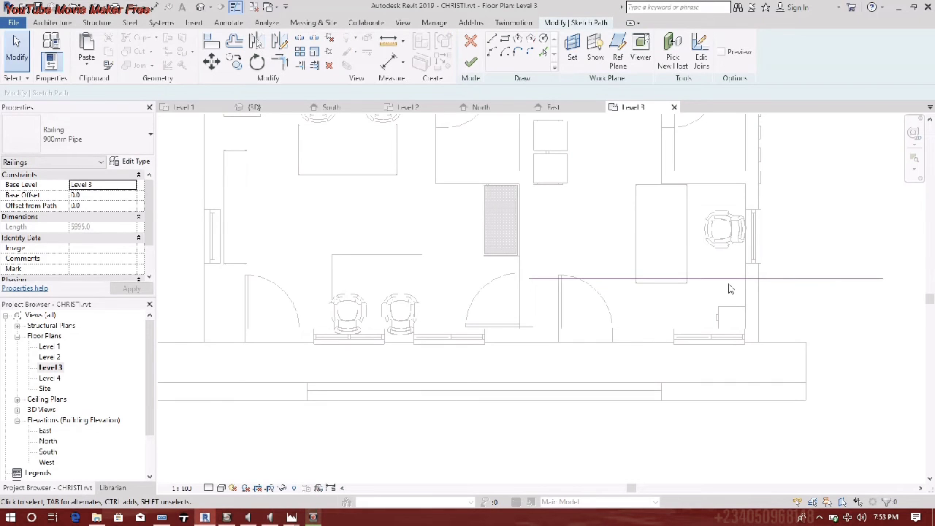
click(729, 279)
right_click(729, 279)
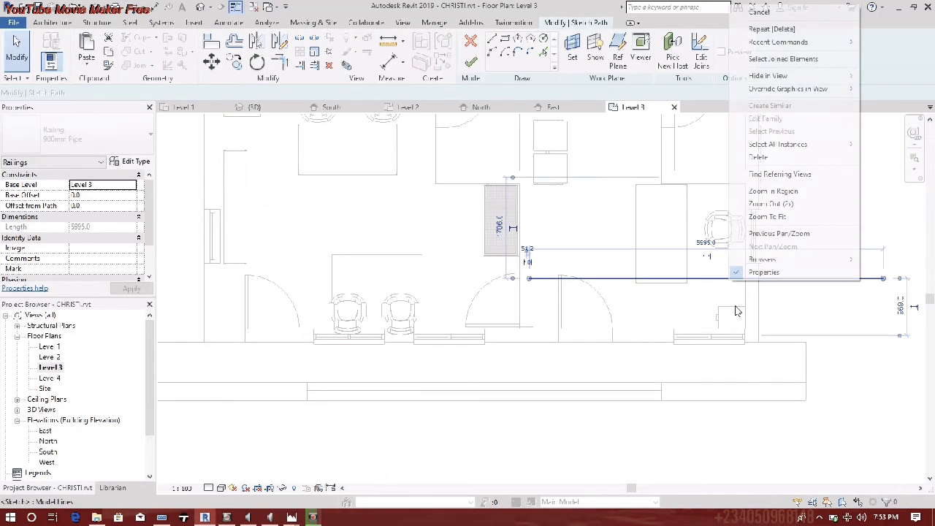
click(759, 157)
click(493, 39)
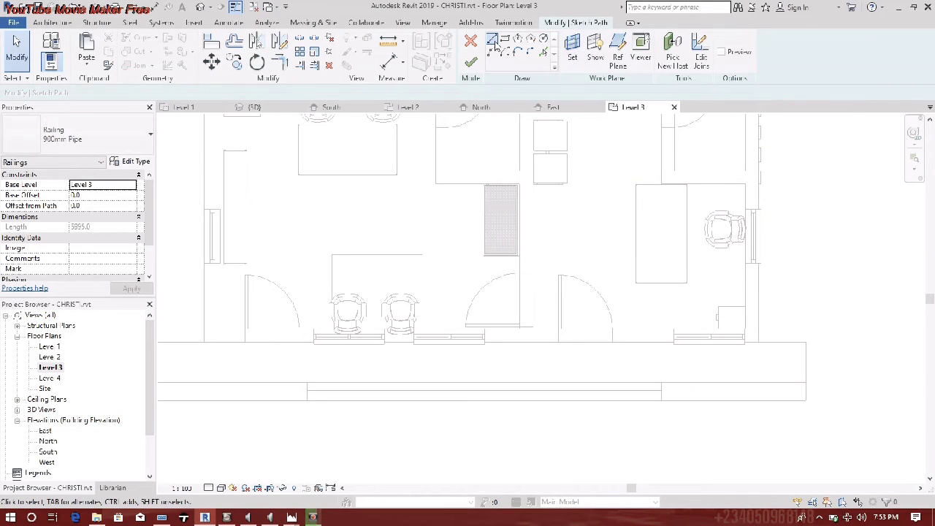
click(805, 379)
click(751, 378)
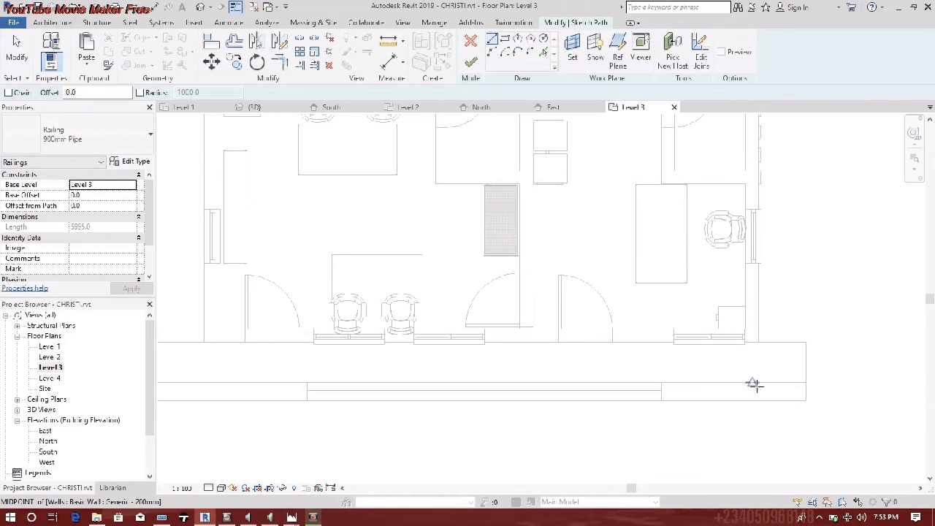
click(751, 340)
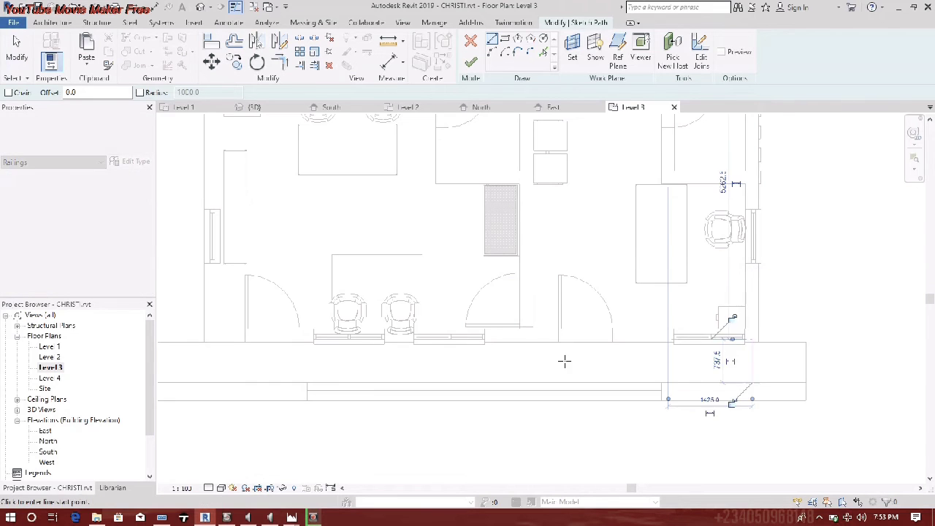
- Remove a stray short line at the left end and finish the 737.5-long railing path
middle_drag(572, 364, 821, 346)
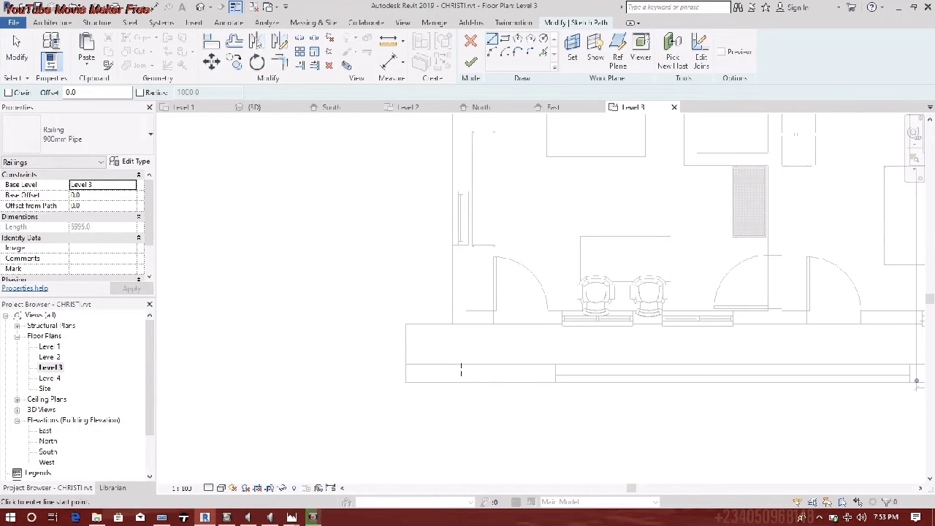
click(460, 364)
click(459, 324)
key(Escape)
key(Escape)
click(459, 350)
right_click(460, 349)
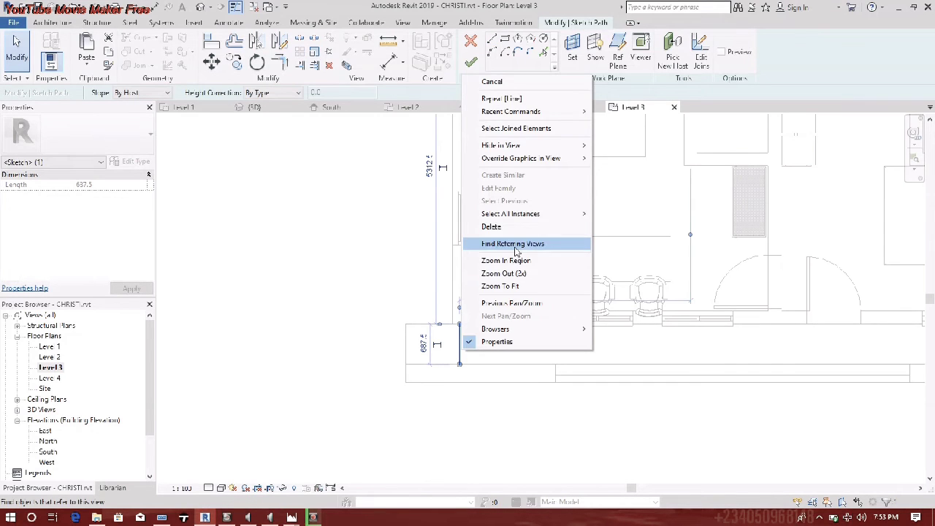
click(491, 227)
click(471, 62)
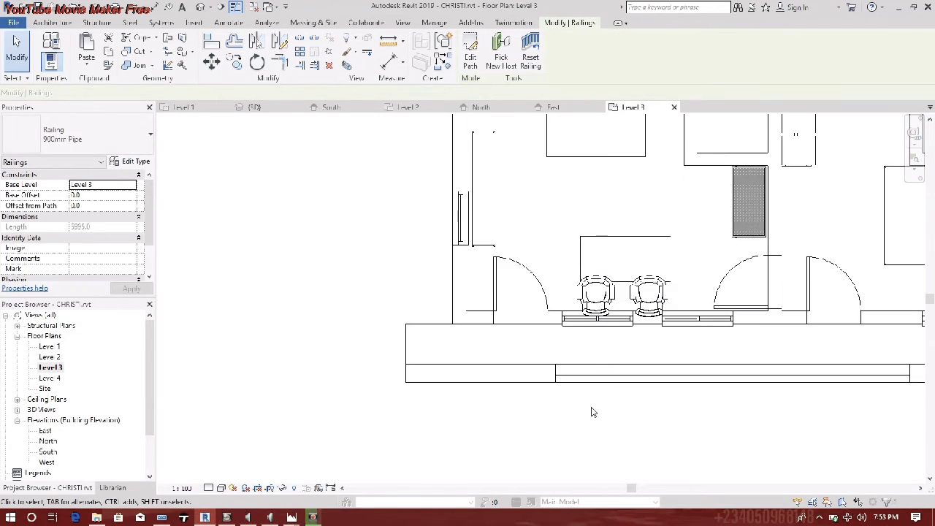
- Place a copy of the railing at the balcony's left end and select both railings
scroll(564, 405, down, 3)
ctrl+drag(751, 379, 515, 378)
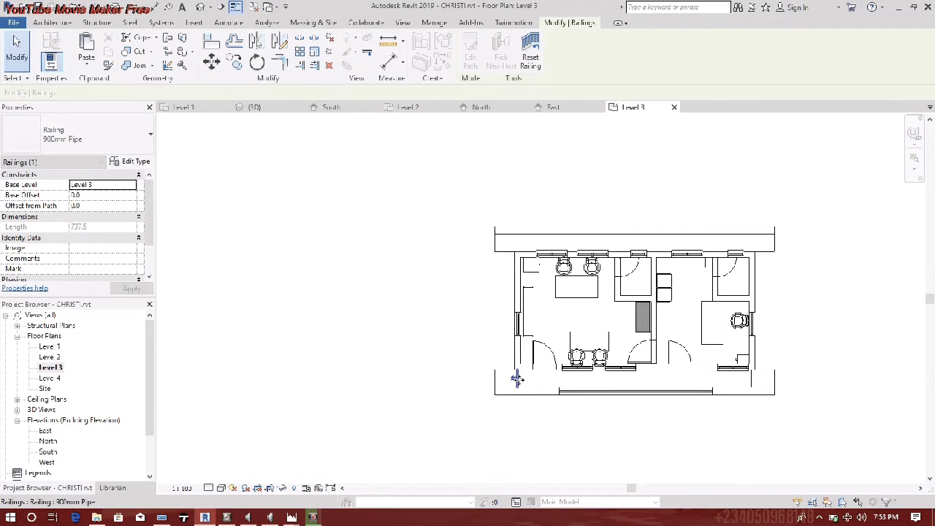
ctrl+click(755, 383)
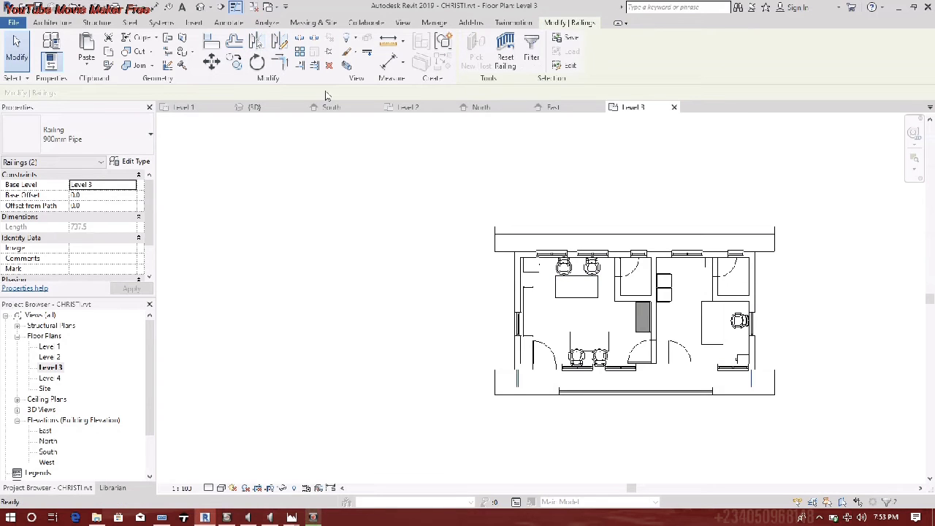
- Cancel the mirror, clear the selection and orbit the 3D view to see the new railings
key(m)
key(m)
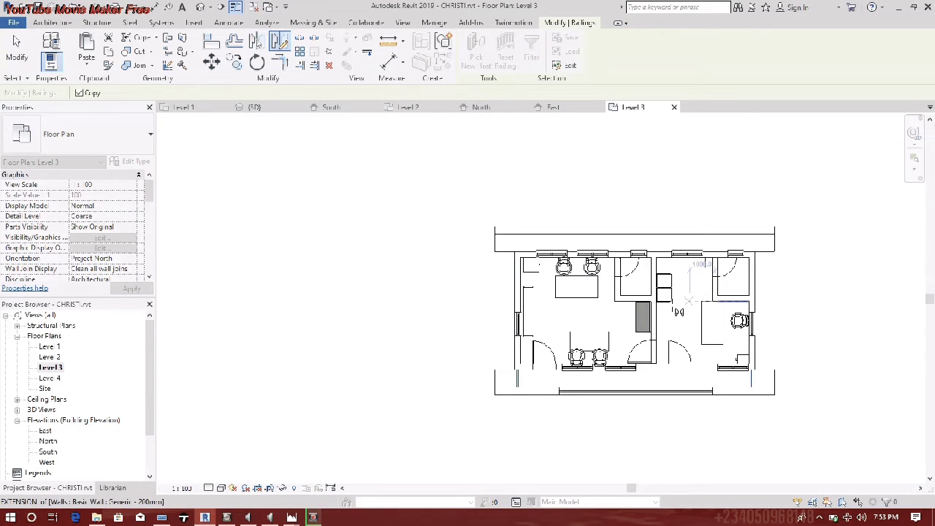
scroll(656, 313, up, 3)
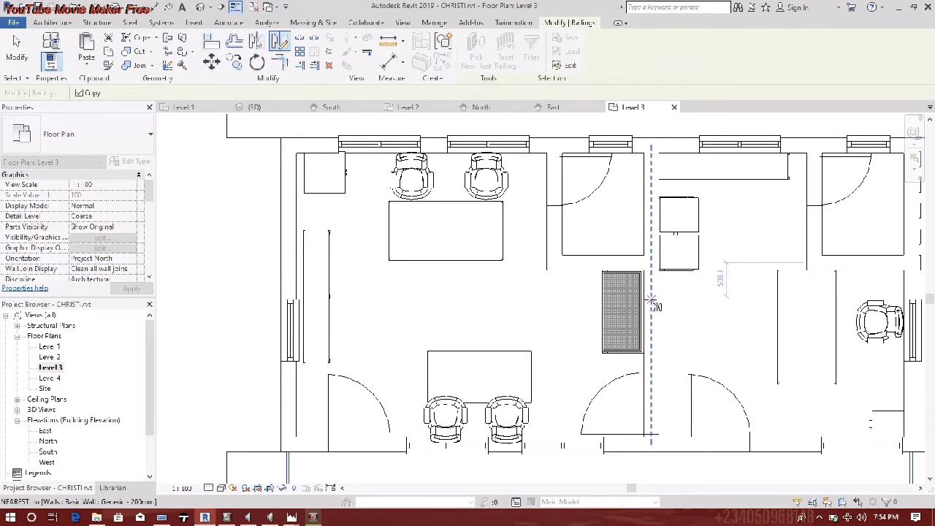
key(Escape)
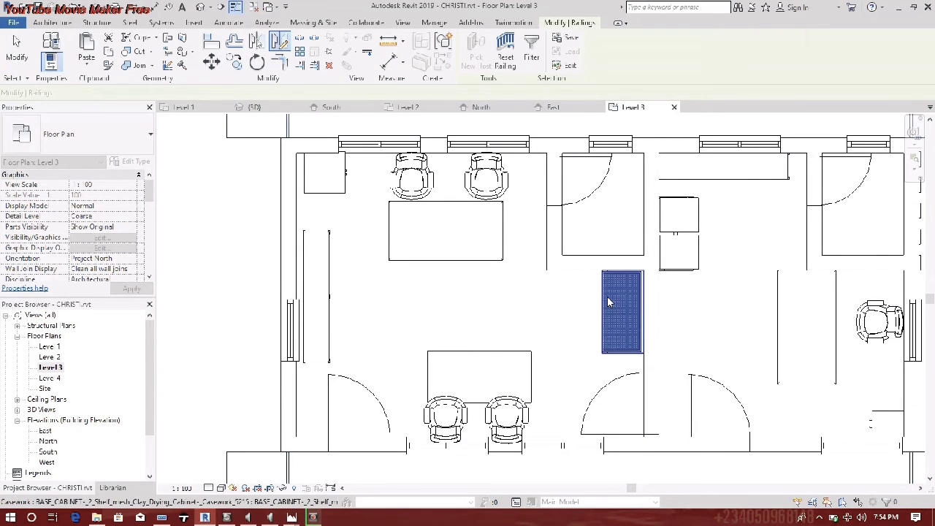
scroll(618, 317, down, 3)
middle_drag(624, 336, 624, 376)
click(472, 209)
click(200, 7)
shift+middle_drag(431, 333, 494, 323)
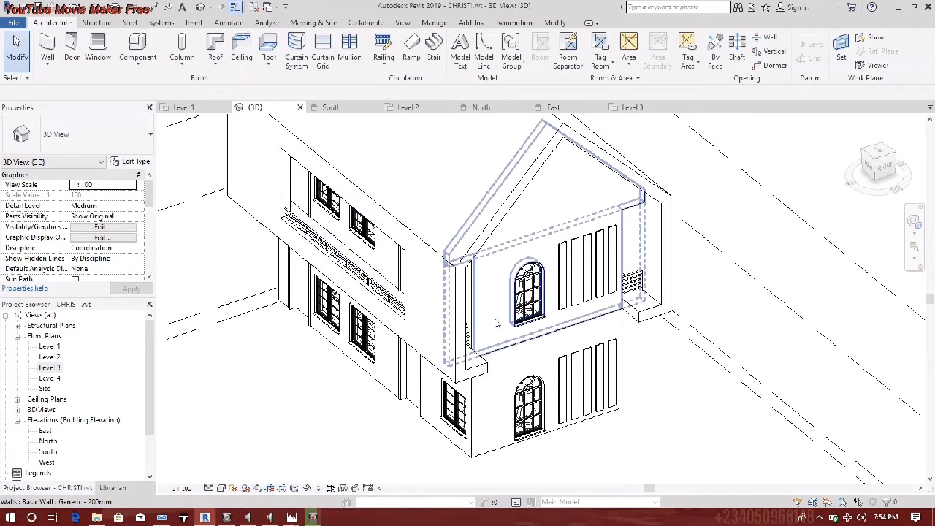
- On the Level 3 plan, move the right-end railing further right to the balcony edge
double_click(49, 367)
middle_drag(690, 427, 675, 426)
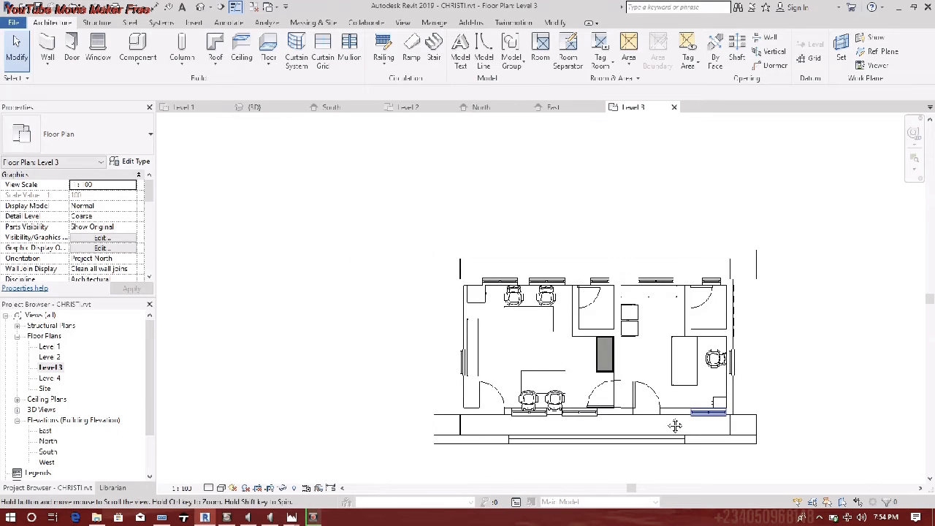
scroll(675, 425, up, 2)
scroll(605, 428, up, 1)
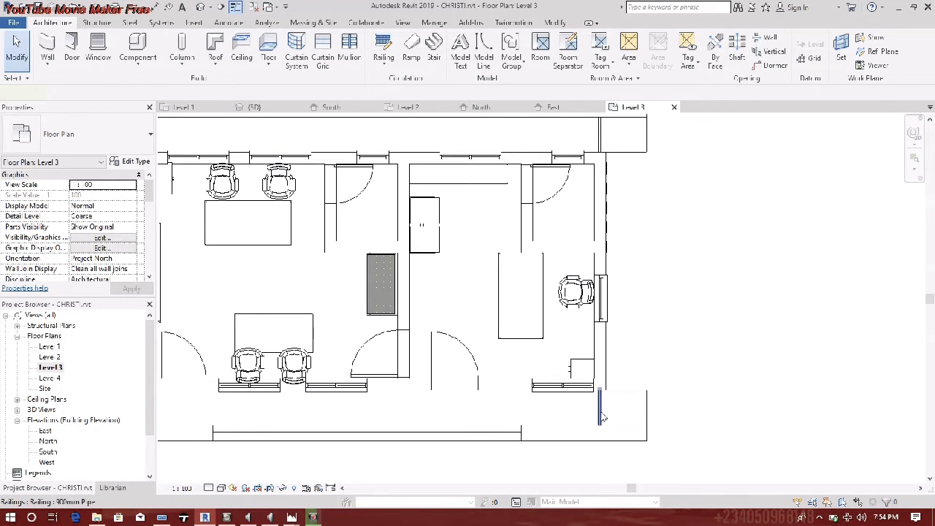
click(602, 416)
drag(602, 416, 637, 413)
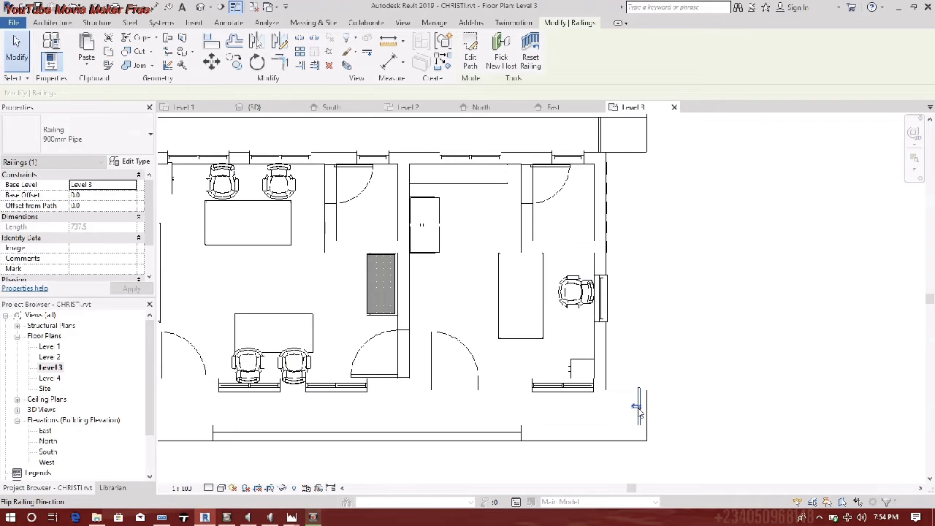
- Reshape its path into an L: vertical line 580, horizontal line 700, then view in 3D
scroll(640, 409, up, 3)
double_click(645, 399)
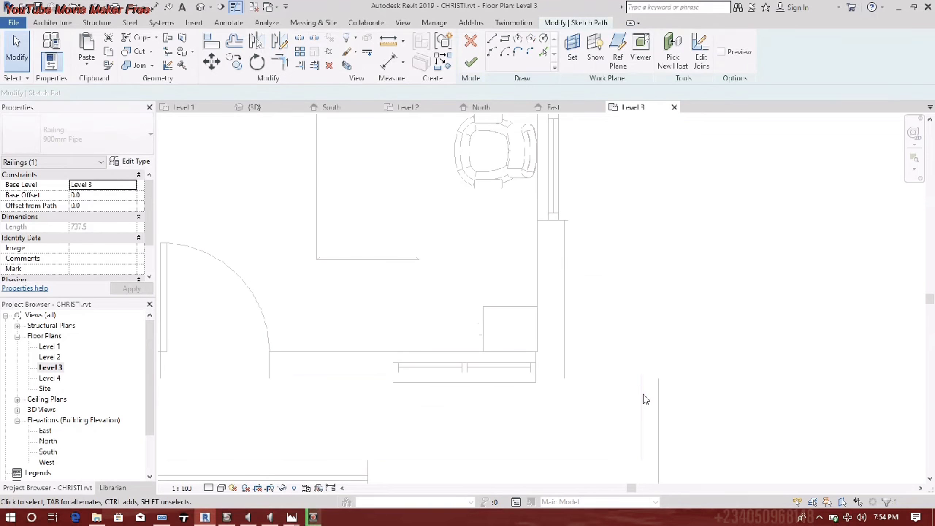
click(641, 386)
drag(641, 373, 641, 386)
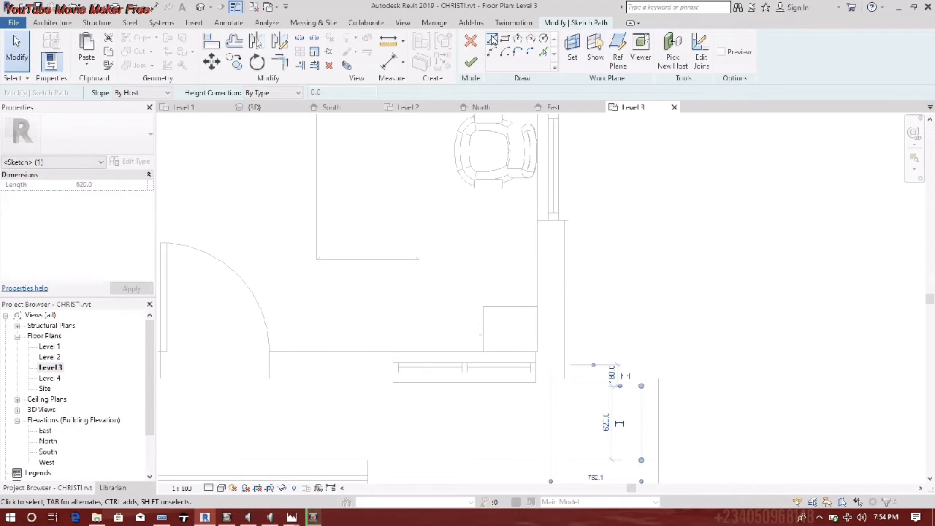
click(492, 39)
click(642, 387)
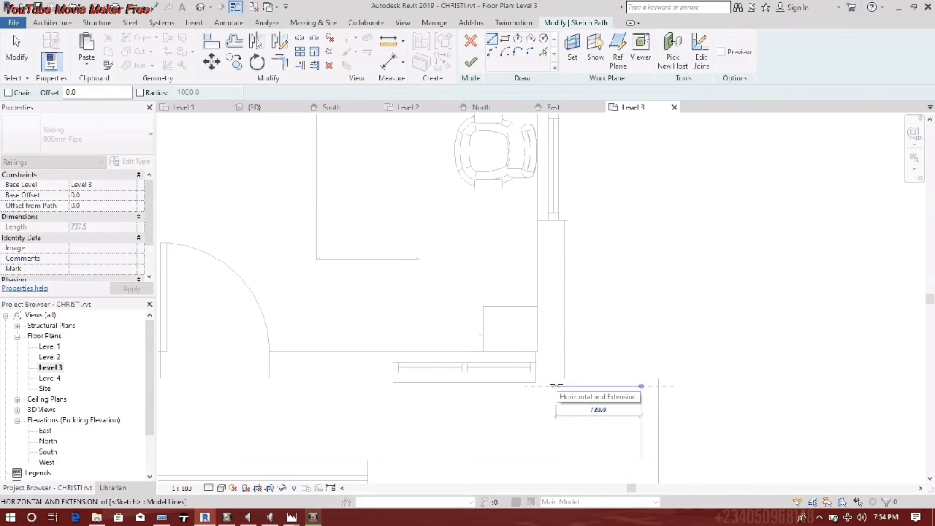
click(555, 385)
key(Escape)
key(Escape)
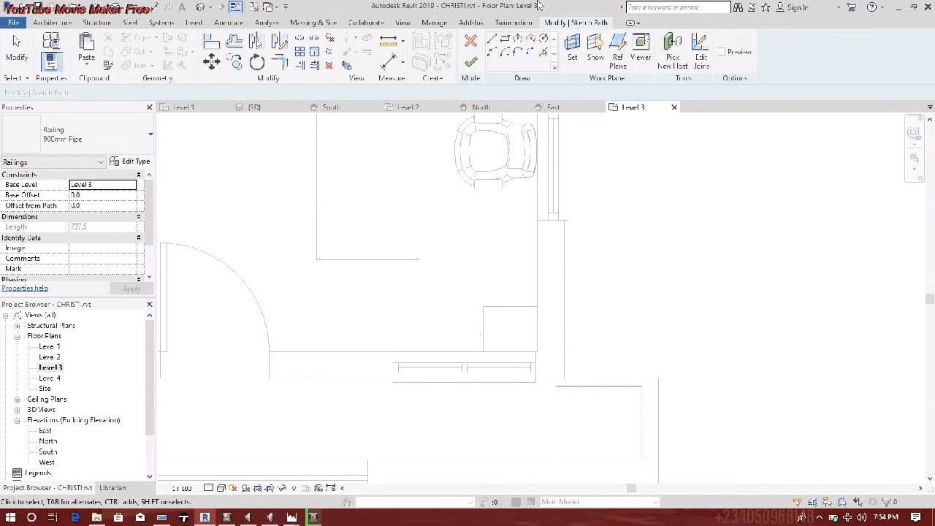
click(470, 62)
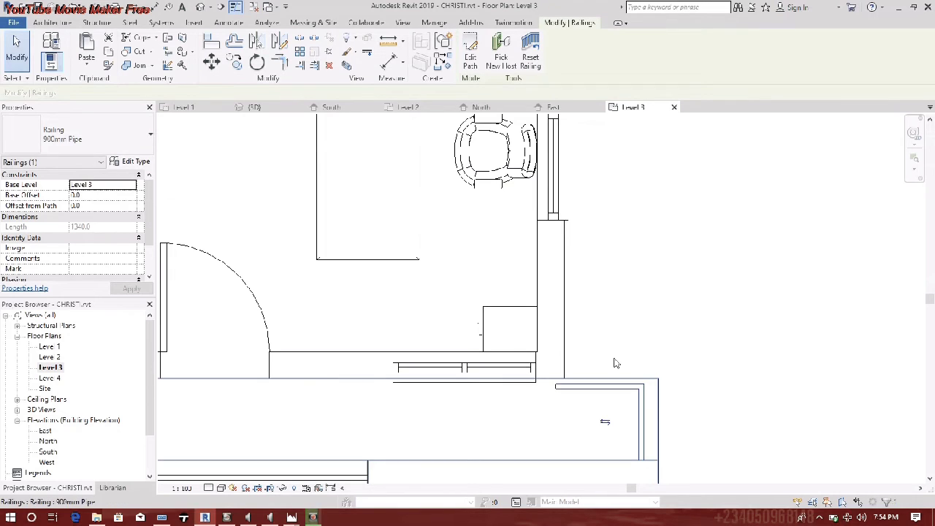
click(199, 7)
shift+middle_drag(500, 369, 478, 315)
- Stretch the roof profile's bottom lines out to the walls and finish the roof edit
click(482, 323)
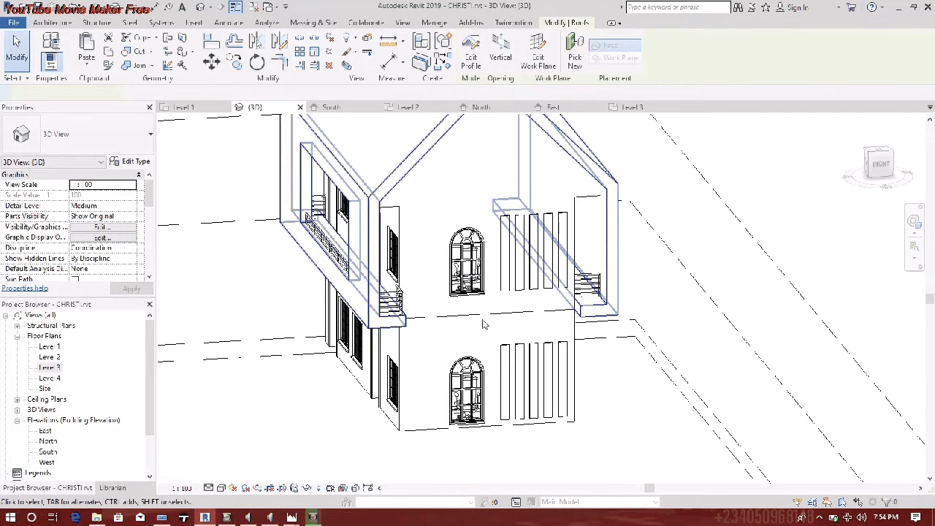
click(398, 321)
drag(399, 320, 409, 318)
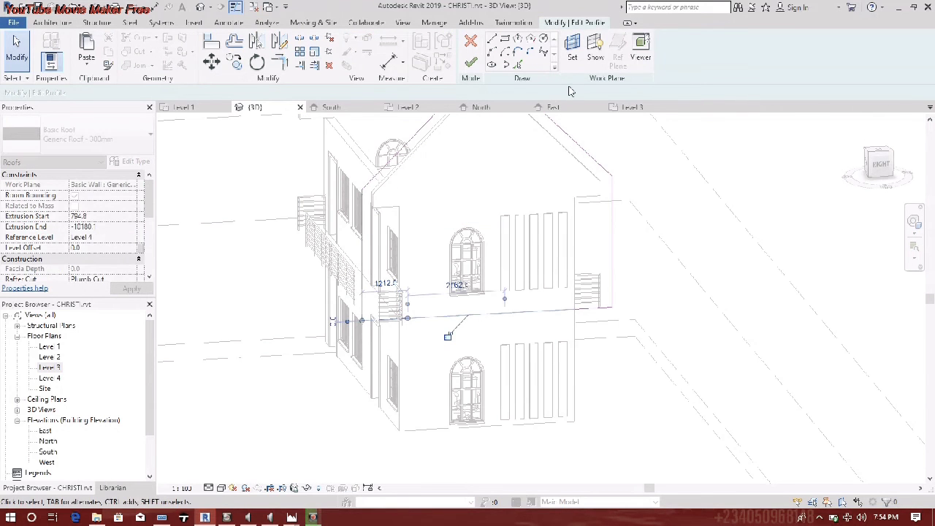
click(582, 310)
mouse_move(574, 309)
mouse_down()
mouse_move(553, 310)
mouse_move(570, 311)
mouse_up()
click(472, 63)
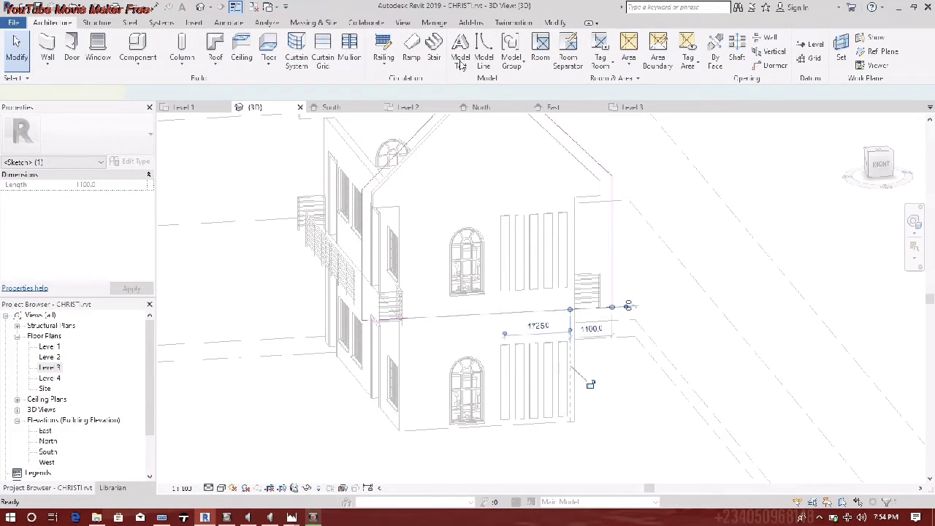
click(480, 171)
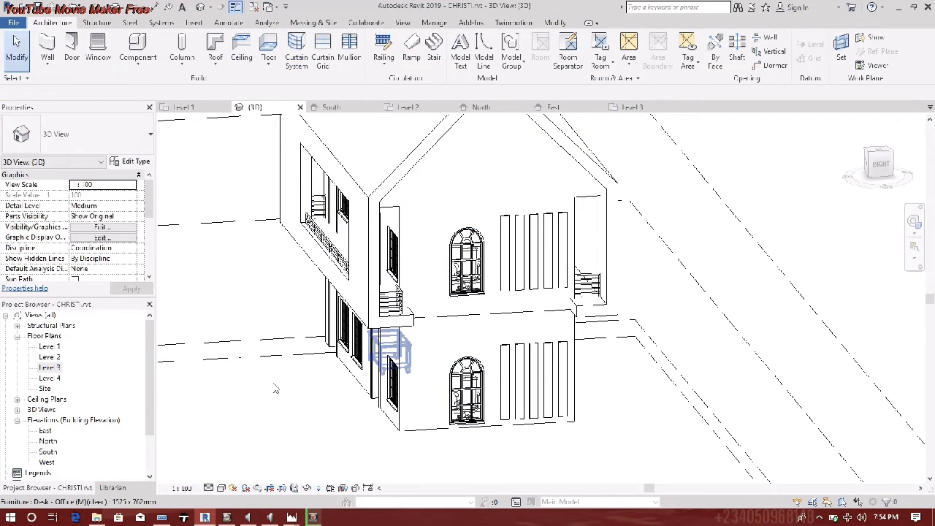
- On the Level 3 plan, nudge a line of the railing's path slightly upward
double_click(49, 366)
double_click(576, 396)
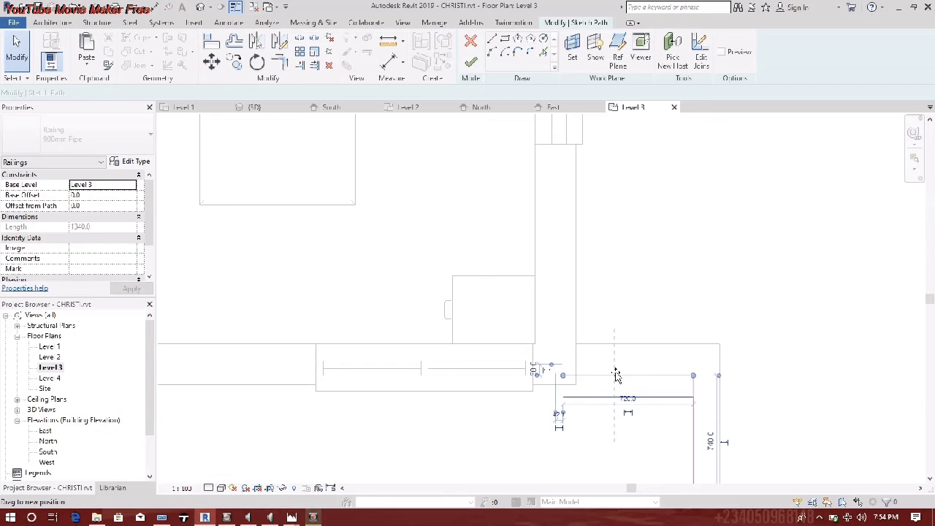
drag(616, 375, 616, 371)
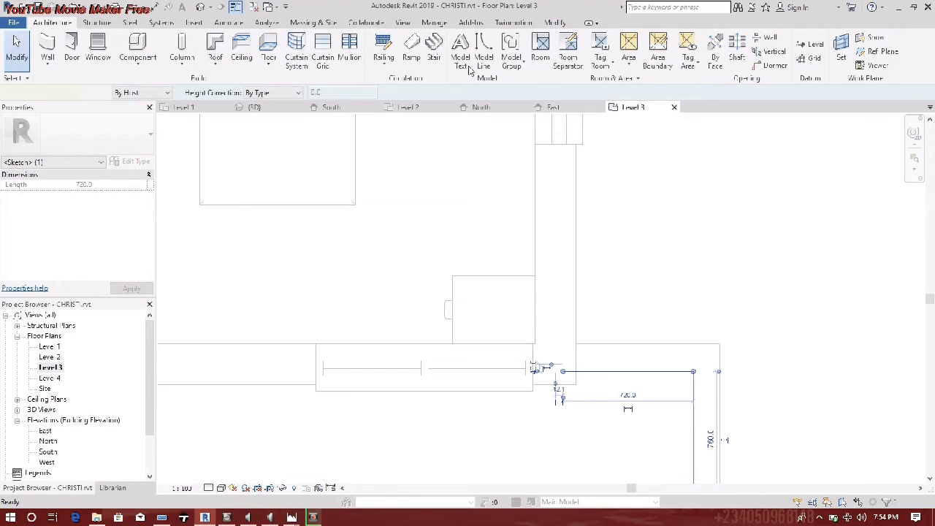
scroll(791, 370, down, 5)
middle_drag(668, 359, 766, 344)
scroll(766, 344, down, 6)
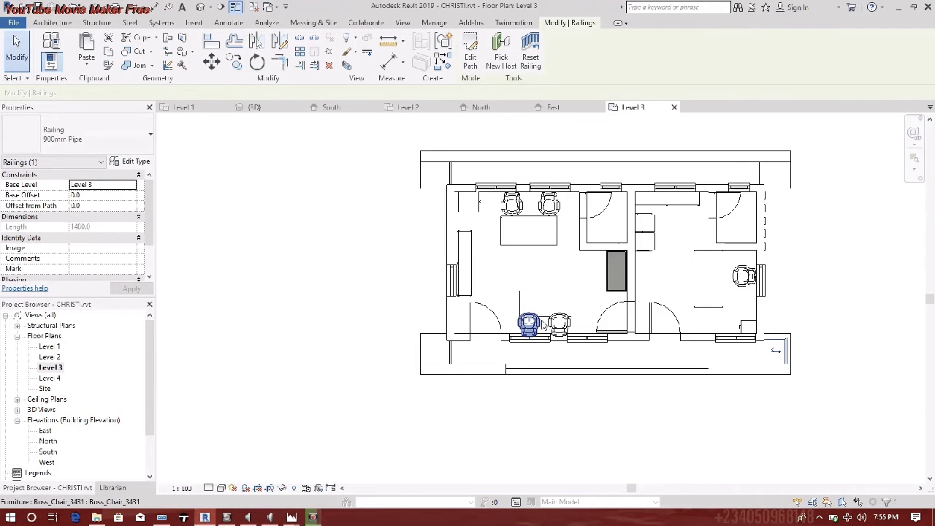
scroll(543, 324, down, 1)
- Orbit the default 3D view to check the right-side wall, glancing at the reference photos
click(202, 6)
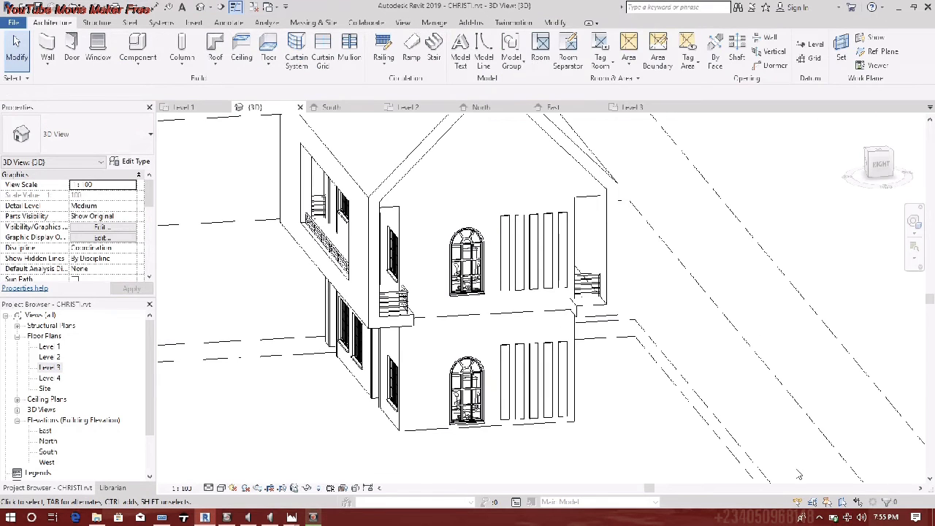
shift+middle_drag(442, 348, 509, 396)
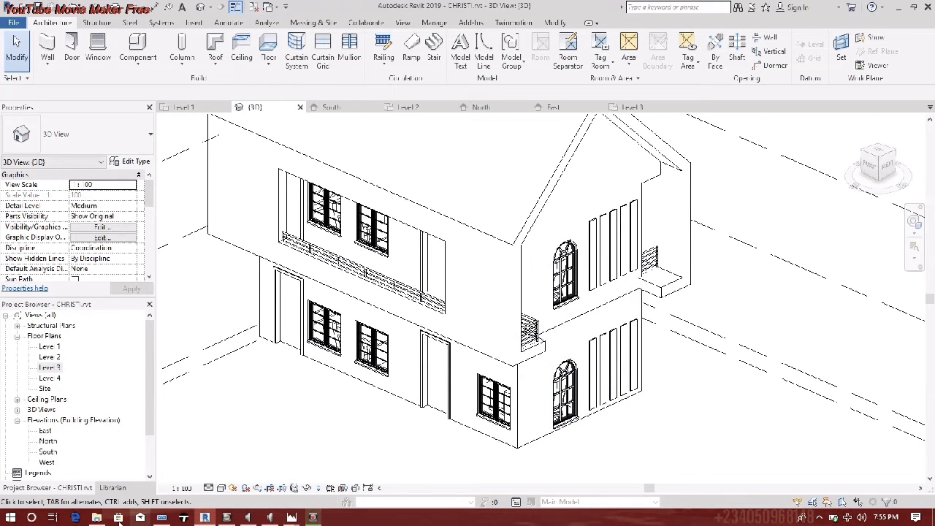
click(97, 517)
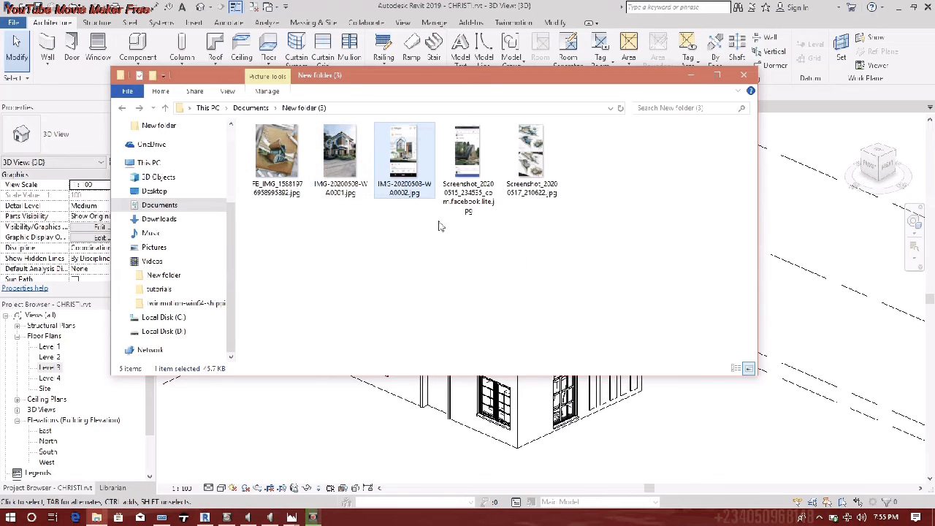
click(690, 75)
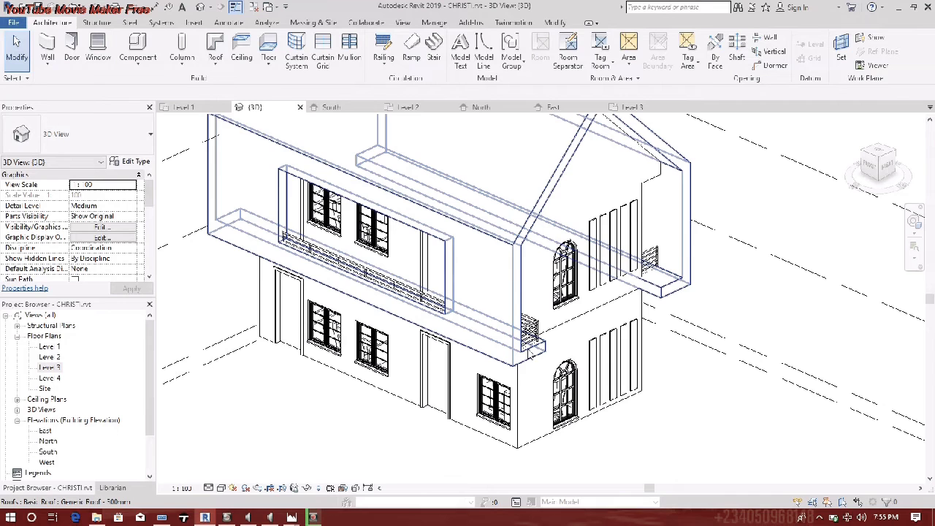
- Open the Level 2 floor plan and start an Architectural floor
shift+middle_drag(607, 286, 621, 371)
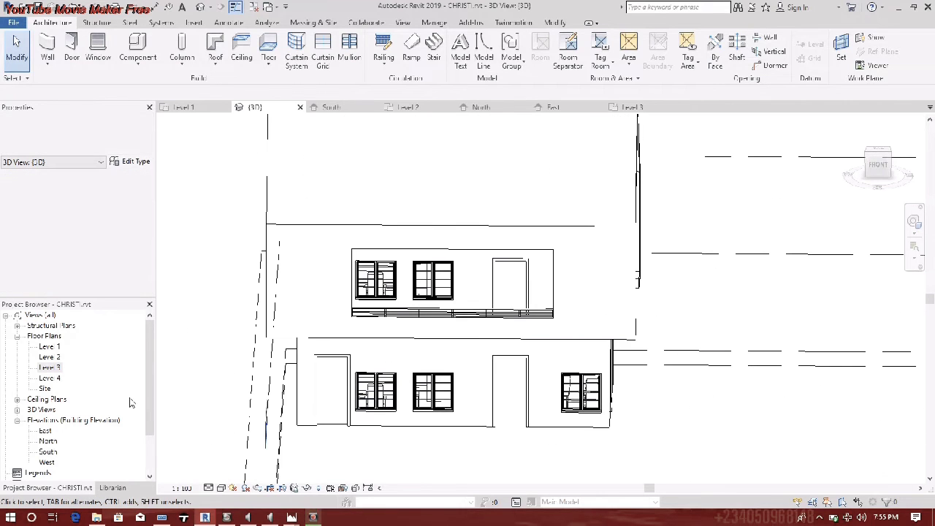
click(50, 356)
click(53, 357)
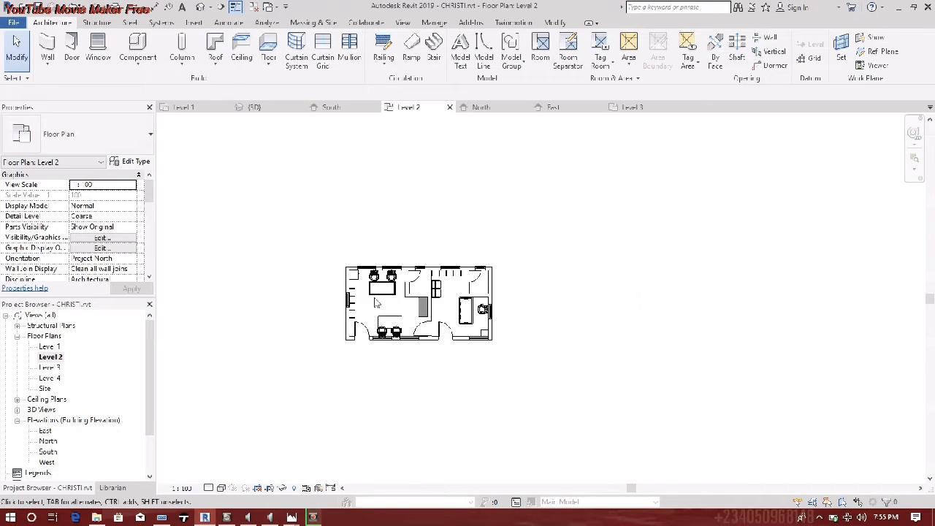
scroll(377, 303, up, 4)
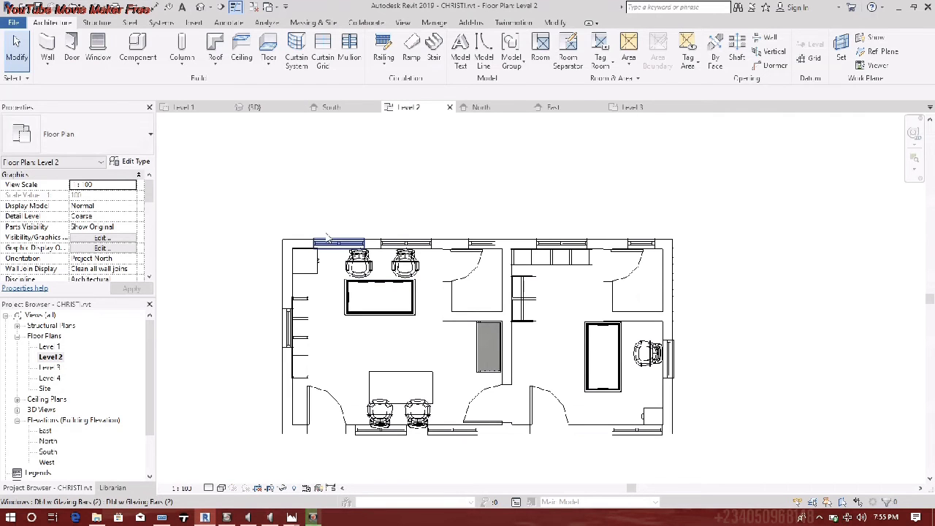
click(49, 66)
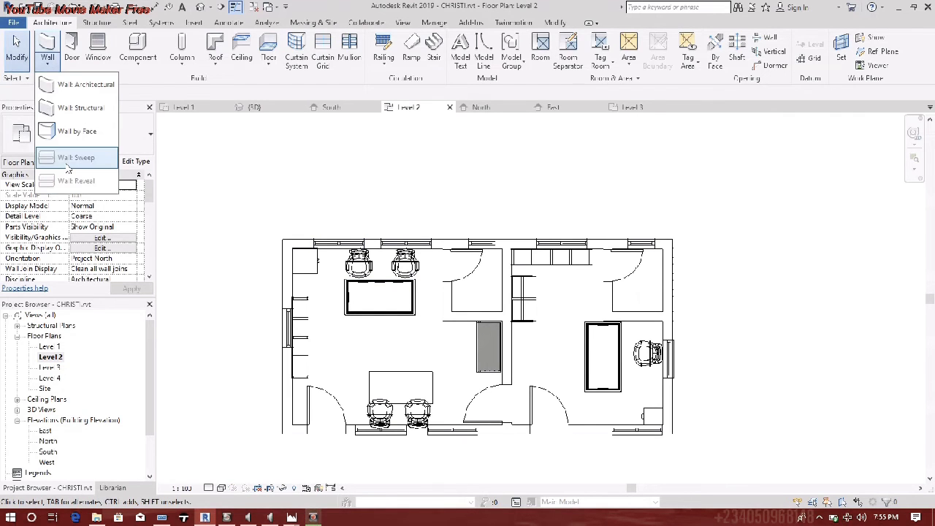
click(273, 65)
click(281, 84)
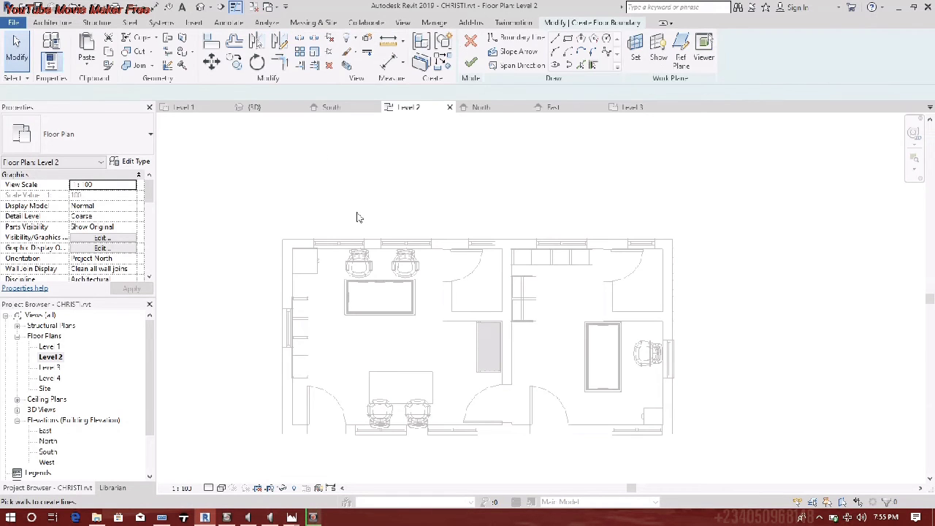
- Sketch the boundary rectangle between wall corners, push the bottom edge out 1200, and finish
click(283, 239)
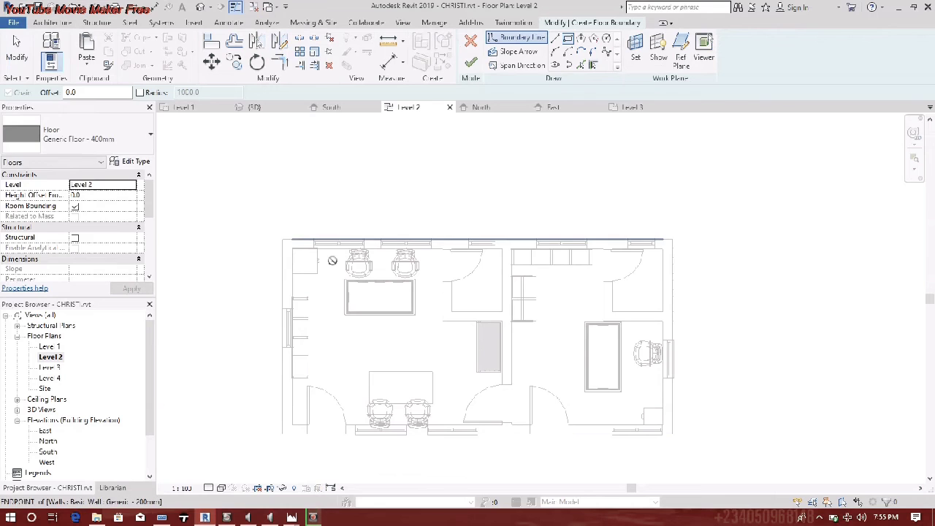
click(672, 434)
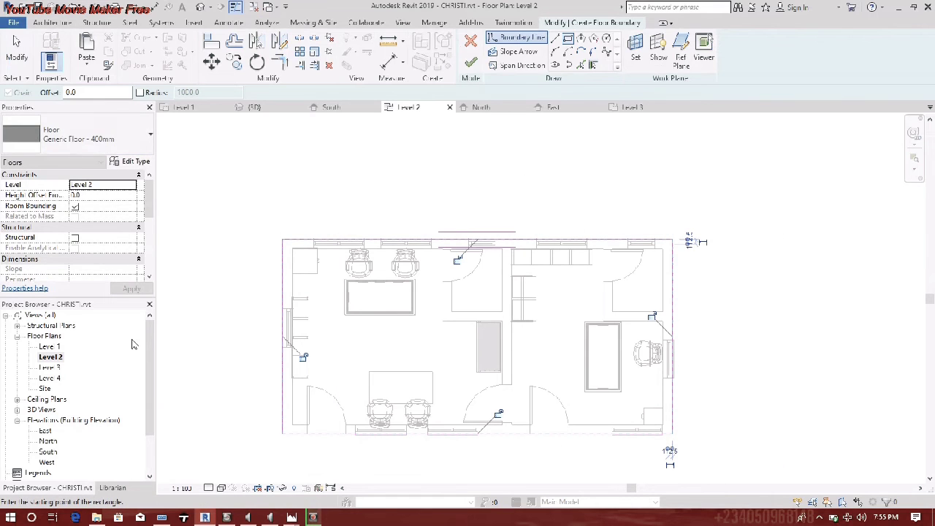
key(Escape)
key(Escape)
drag(366, 438, 371, 475)
middle_drag(455, 414, 429, 326)
drag(428, 385, 431, 395)
click(470, 63)
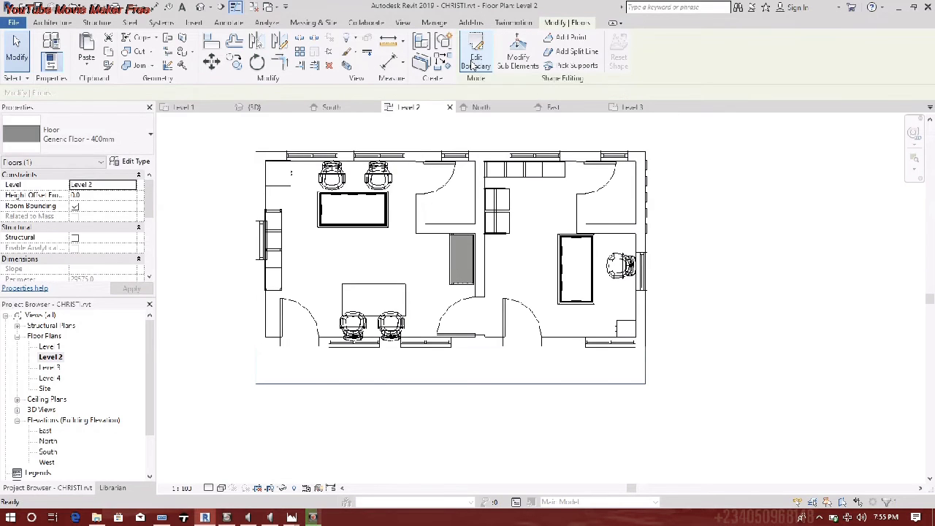
- Inspect the new Level 2 slab in the default 3D view
click(198, 9)
shift+middle_drag(428, 455, 296, 448)
scroll(282, 462, down, 2)
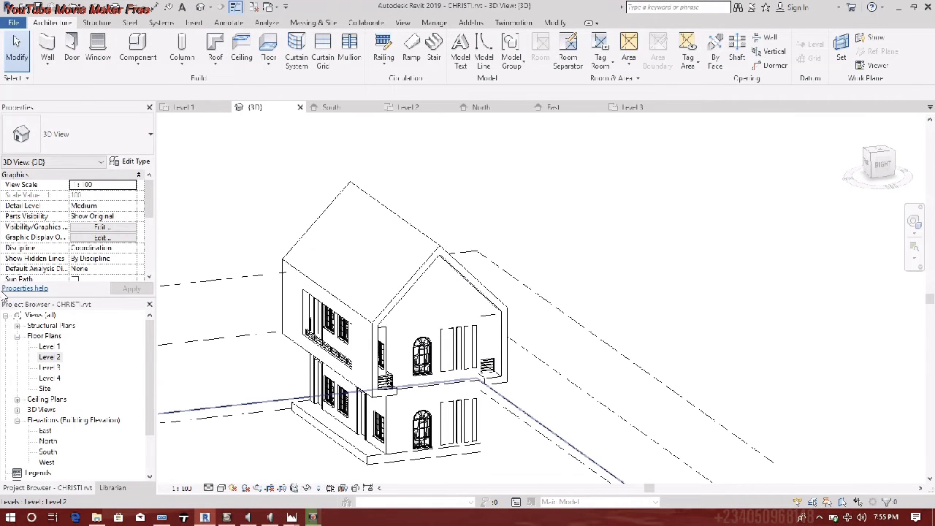
- On the Level 2 plan, draw a straight three-riser stair run just below the building
double_click(49, 357)
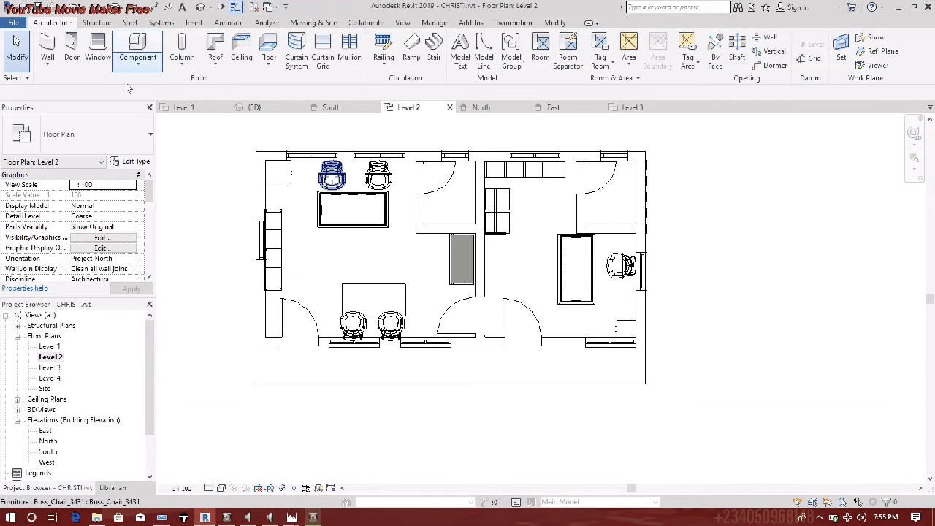
click(54, 337)
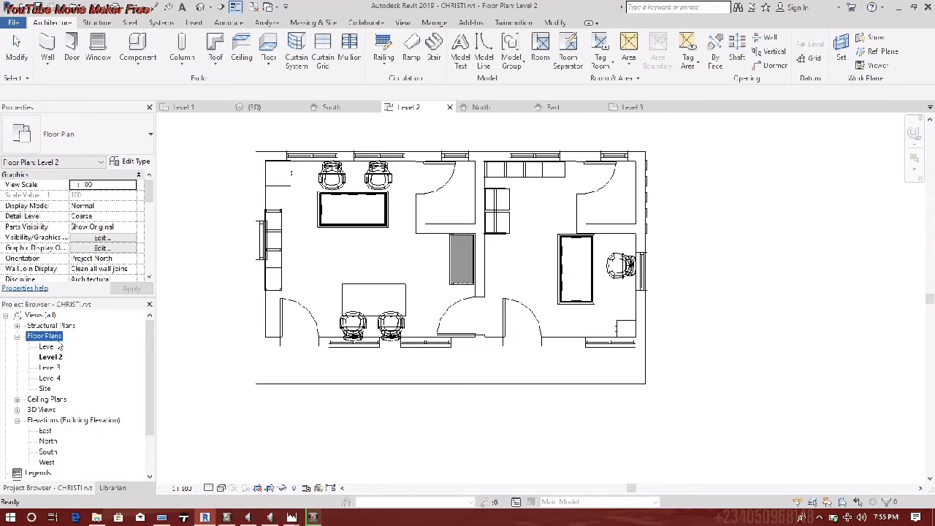
double_click(58, 341)
double_click(50, 346)
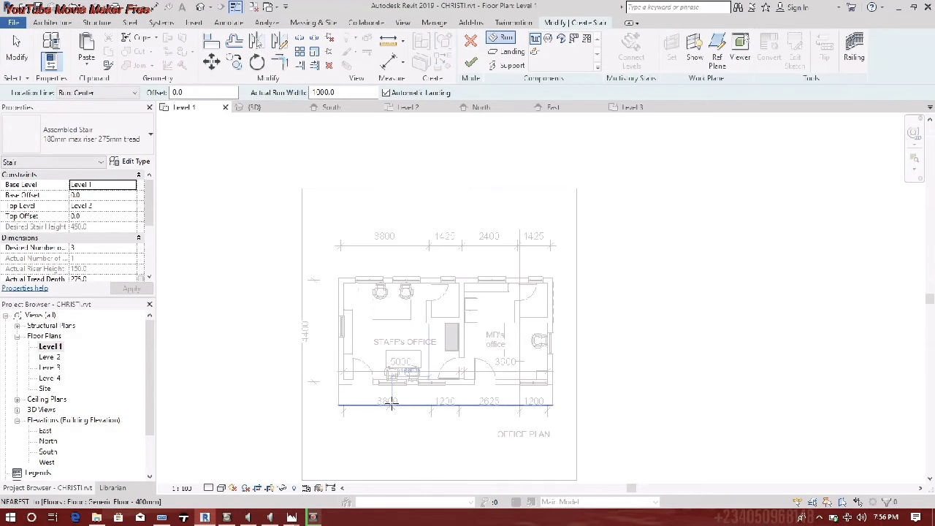
scroll(423, 366, up, 3)
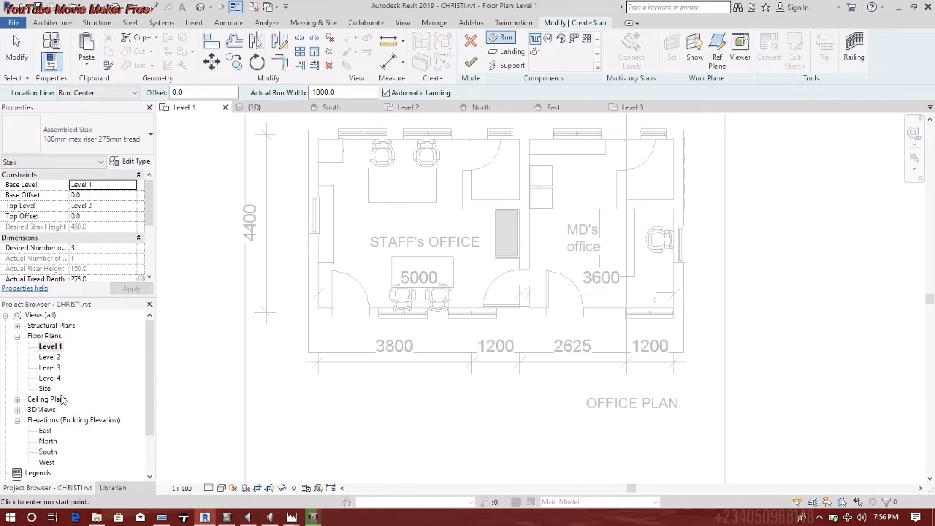
double_click(51, 358)
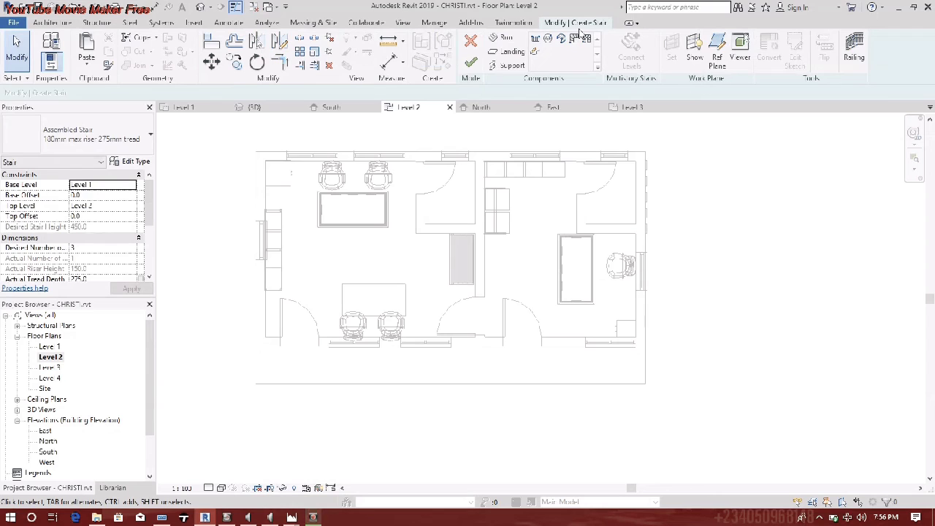
click(536, 41)
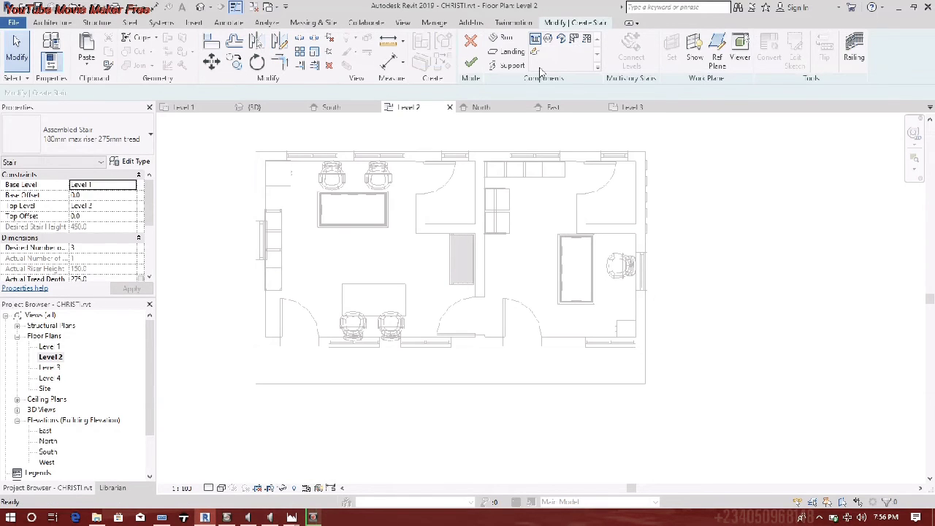
click(553, 441)
click(551, 404)
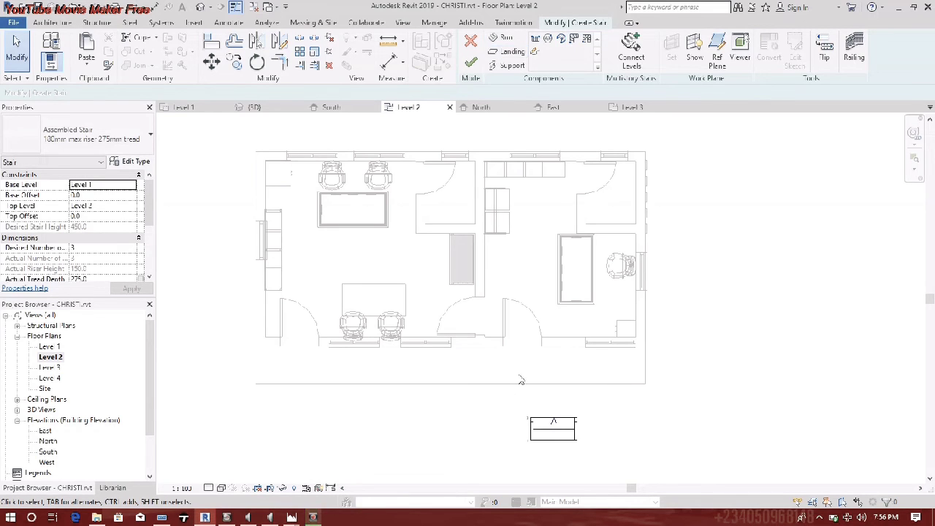
click(470, 62)
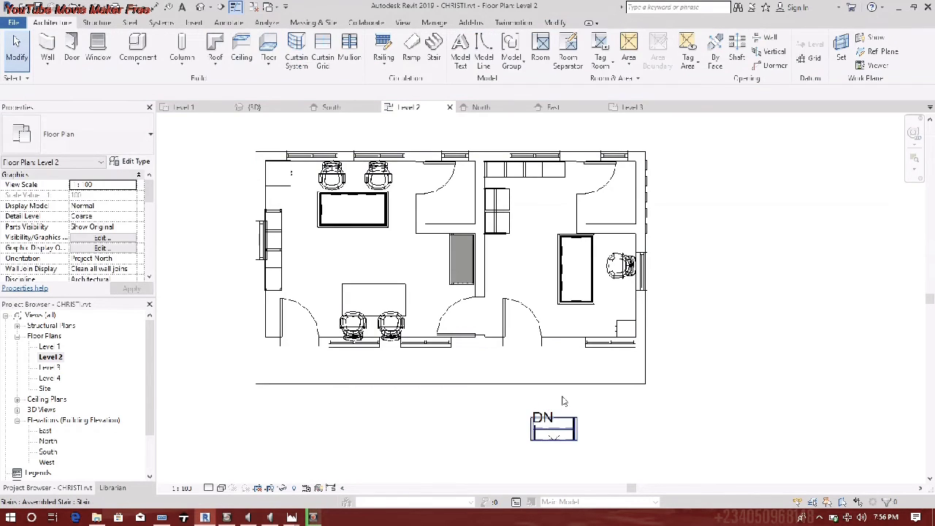
- In the 3D view, change the new stair to the Precast Stair type
click(203, 8)
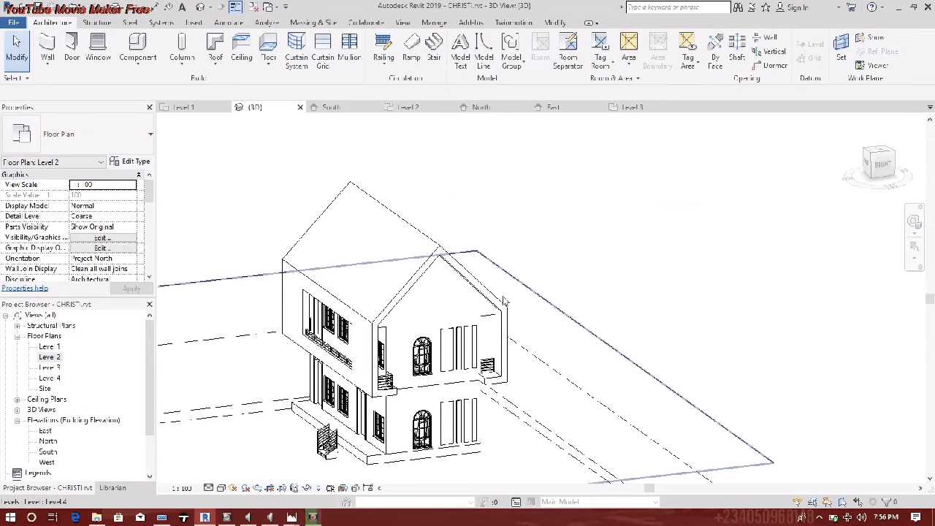
scroll(369, 382, up, 5)
middle_drag(427, 386, 545, 393)
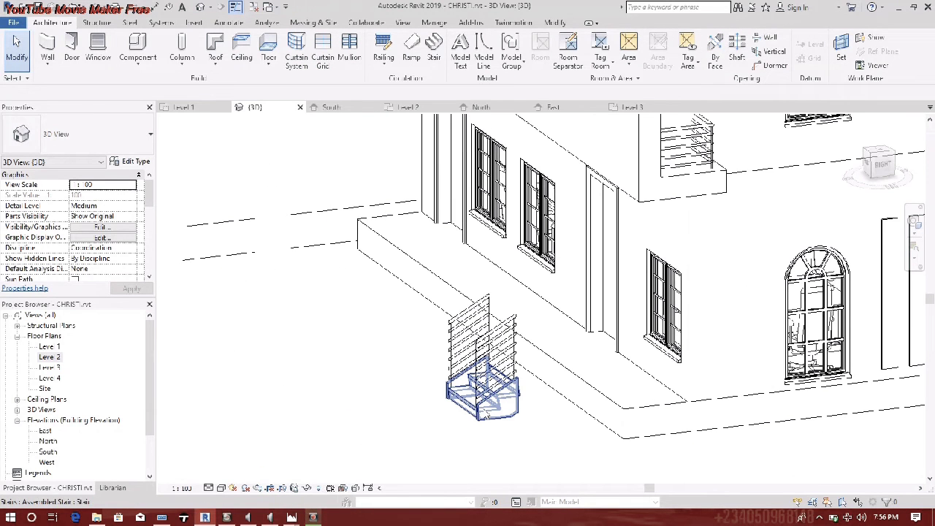
click(482, 406)
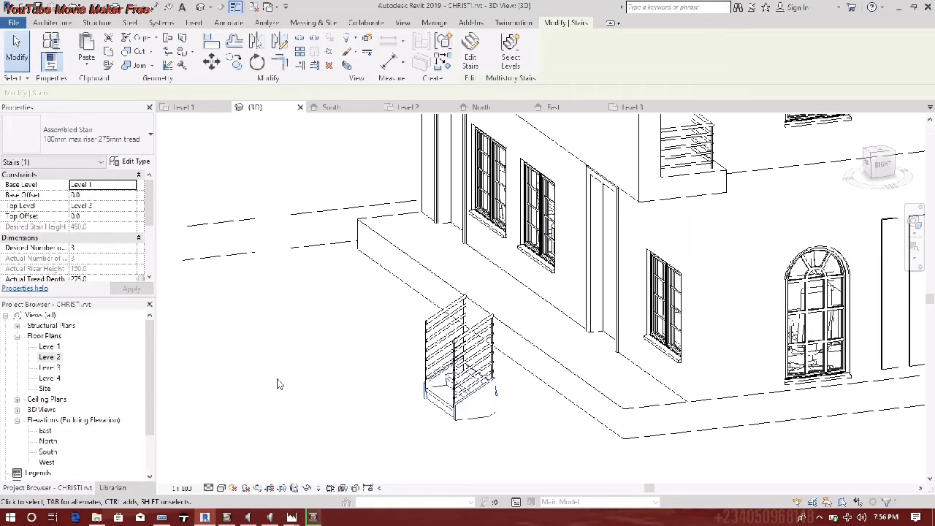
click(80, 134)
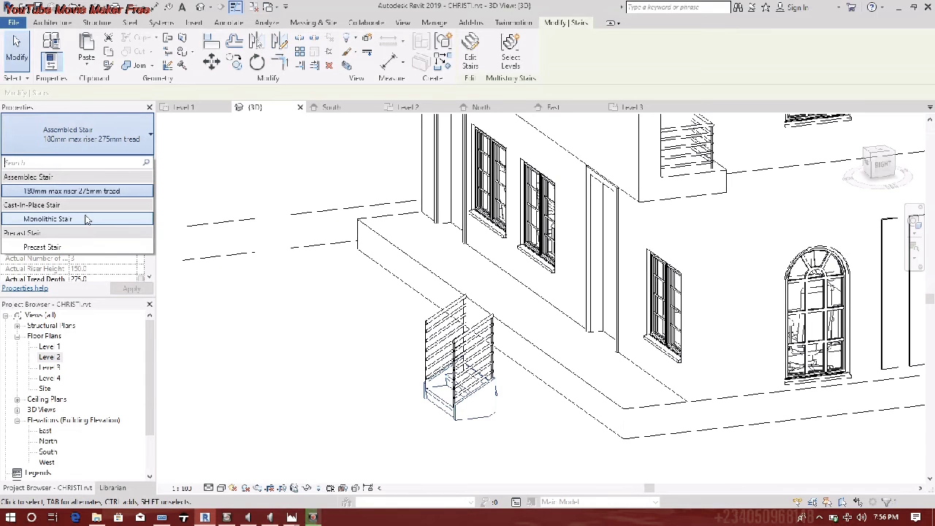
click(44, 247)
click(358, 391)
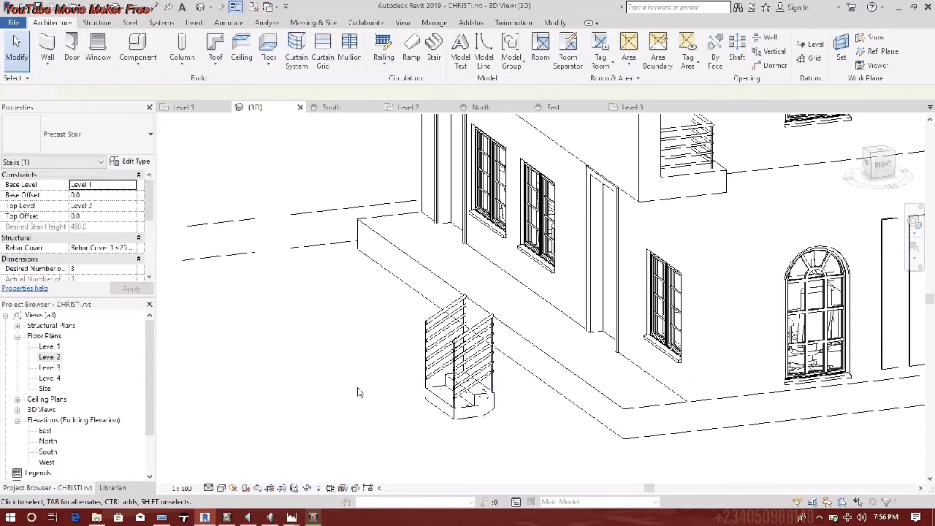
- Delete the railings from the entrance stair
scroll(508, 378, up, 6)
click(445, 350)
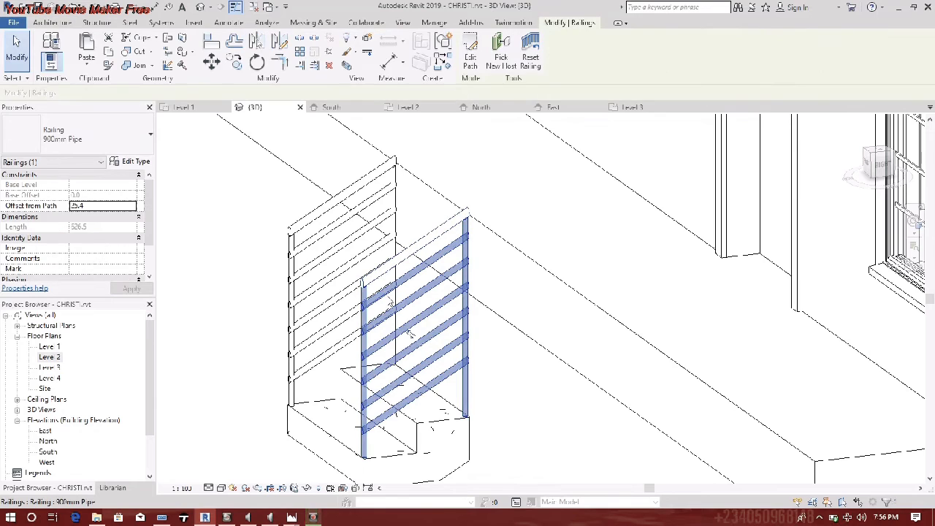
right_click(360, 223)
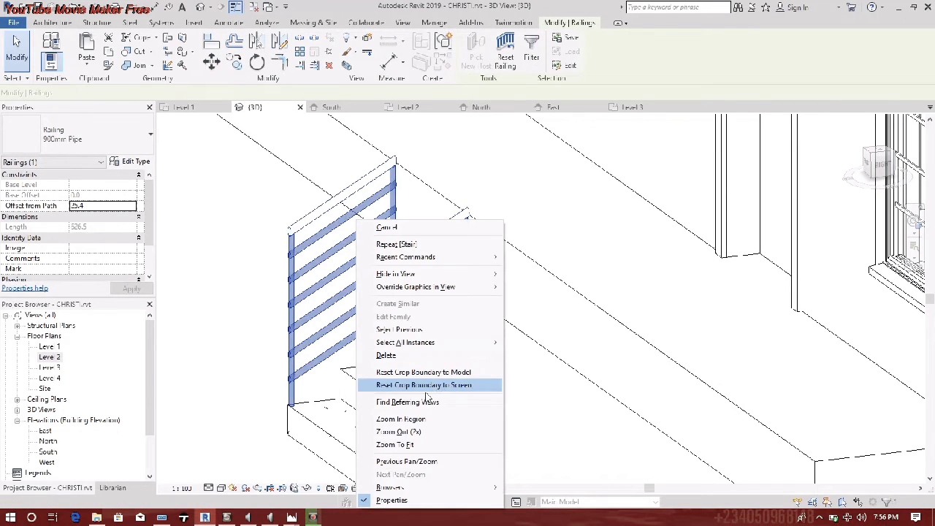
click(387, 355)
scroll(358, 399, down, 4)
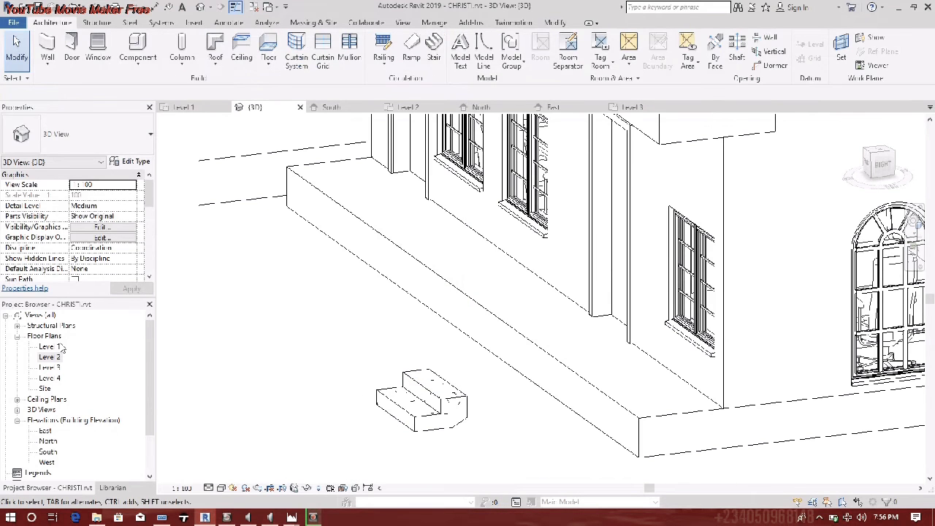
- Move the DN stair up to the building edge on Level 2, then select both stairs in 3D
double_click(49, 357)
drag(564, 447, 309, 393)
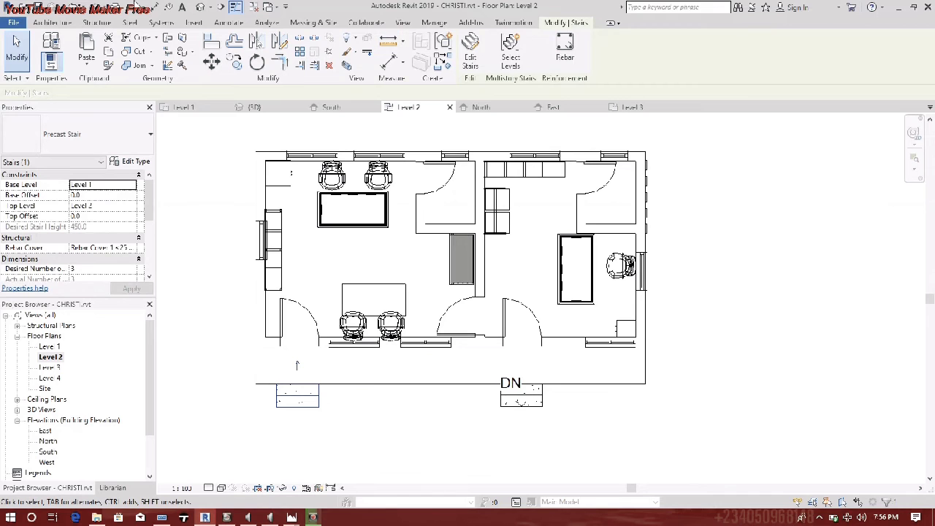
click(200, 8)
scroll(467, 286, down, 2)
middle_drag(404, 299, 299, 340)
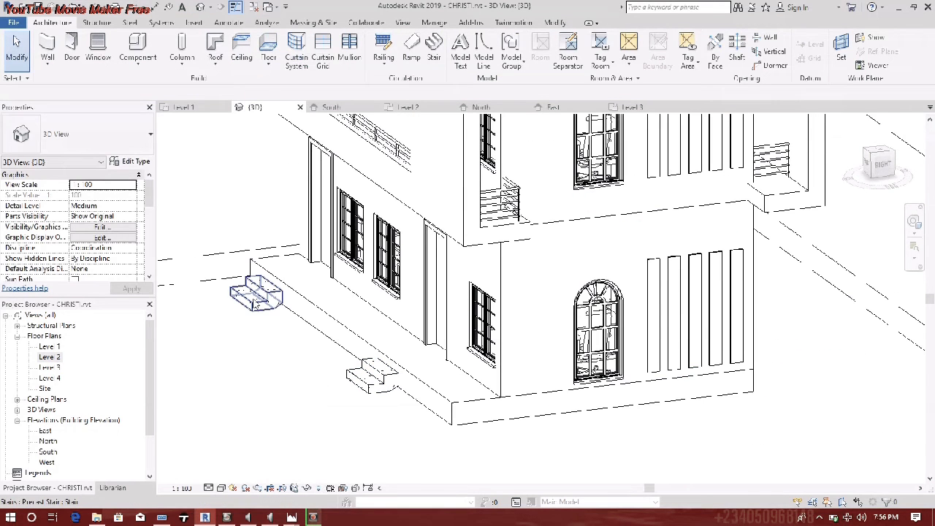
click(383, 393)
ctrl+click(383, 395)
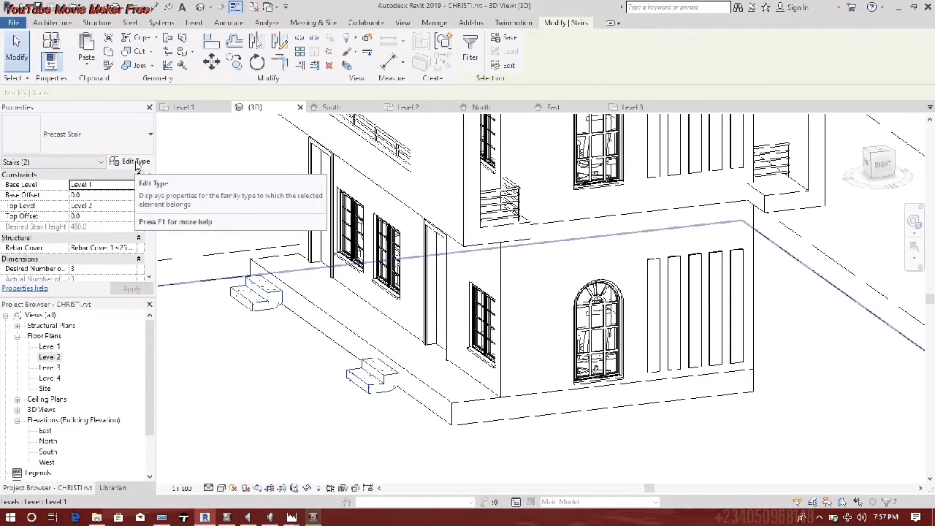
- Set the Precast Stair's monolithic run type Structural Depth to 300 and apply it
click(135, 162)
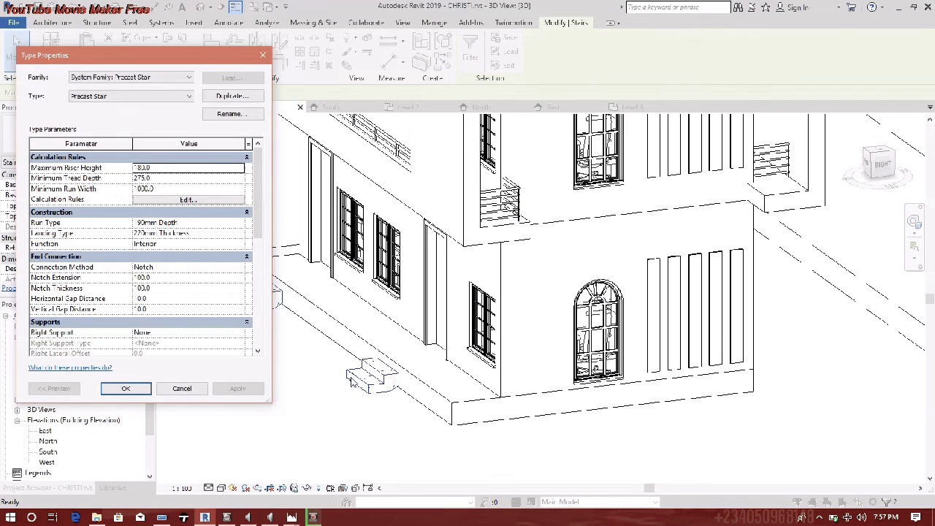
click(249, 224)
click(246, 223)
click(144, 180)
double_click(141, 179)
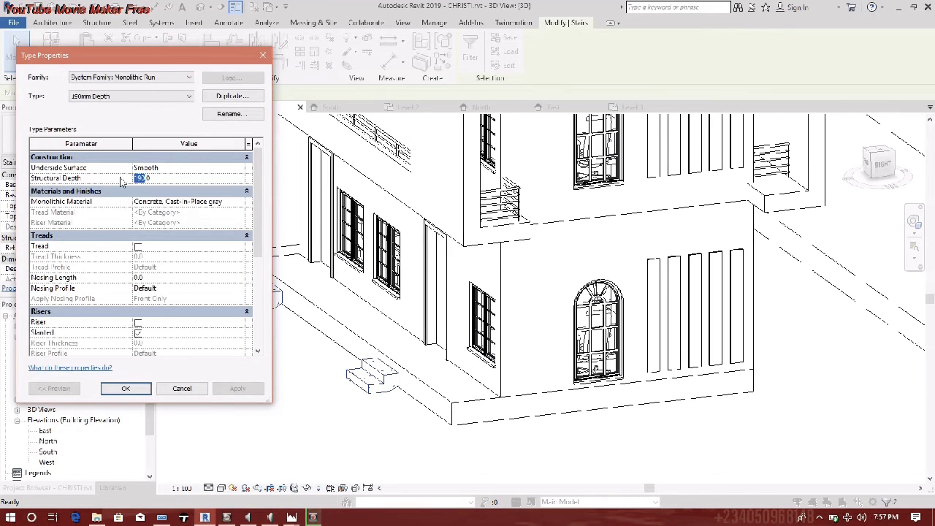
text(300)
click(238, 388)
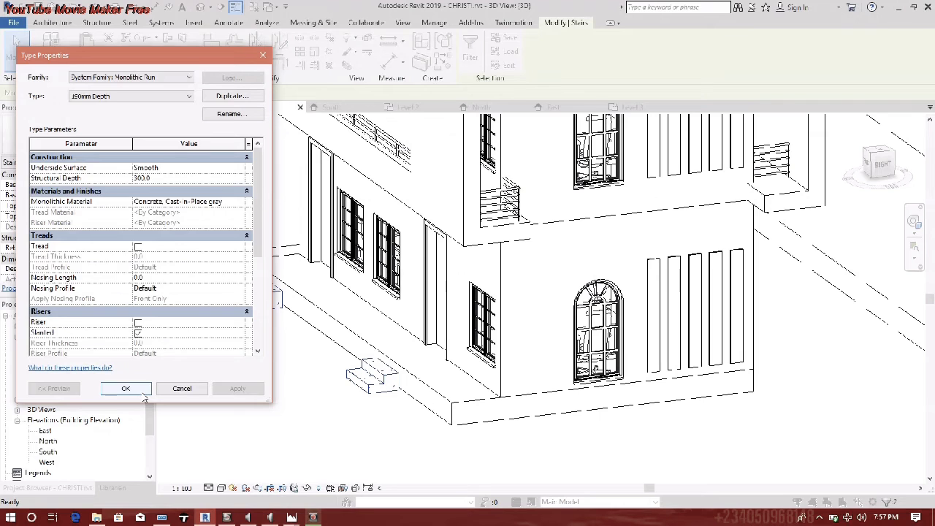
click(143, 393)
click(129, 390)
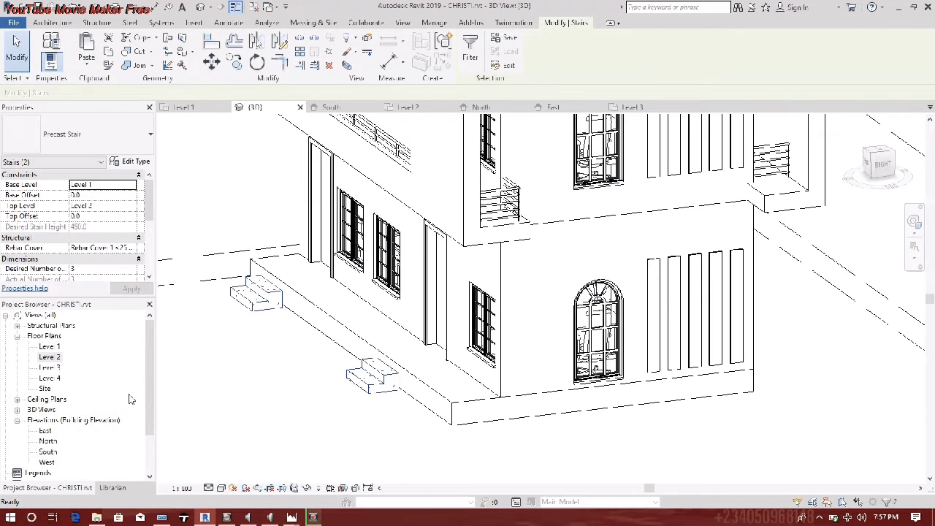
scroll(129, 398, up, 4)
- Reassign the middle lower front window from Level 1 to Level 2
scroll(344, 303, up, 2)
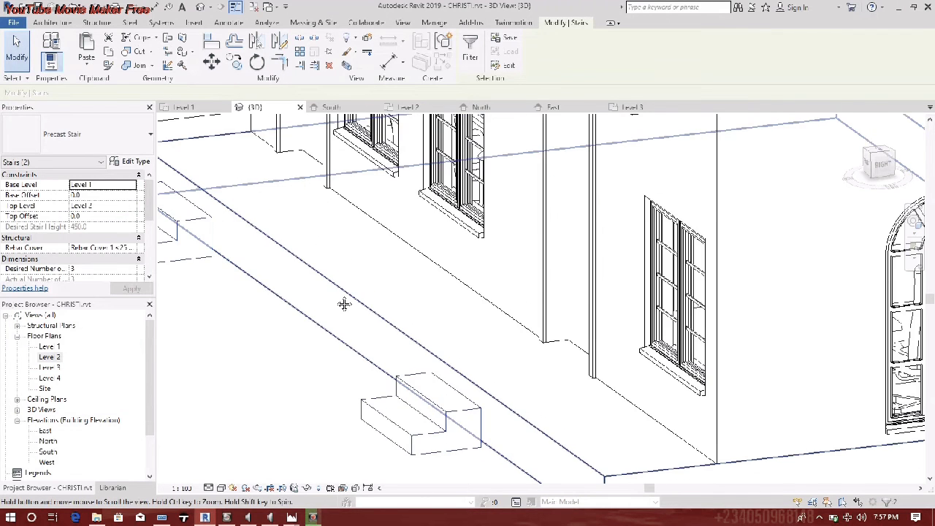
middle_drag(344, 304, 299, 271)
scroll(238, 363, down, 3)
mouse_move(326, 358)
shift+middle_down()
mouse_move(284, 323)
mouse_move(344, 319)
mouse_move(367, 354)
mouse_move(369, 271)
mouse_move(399, 350)
shift+middle_up()
mouse_move(330, 350)
shift+middle_down()
mouse_move(341, 307)
mouse_move(511, 358)
mouse_move(643, 350)
mouse_move(621, 353)
mouse_move(869, 358)
mouse_move(452, 371)
mouse_move(332, 391)
shift+middle_up()
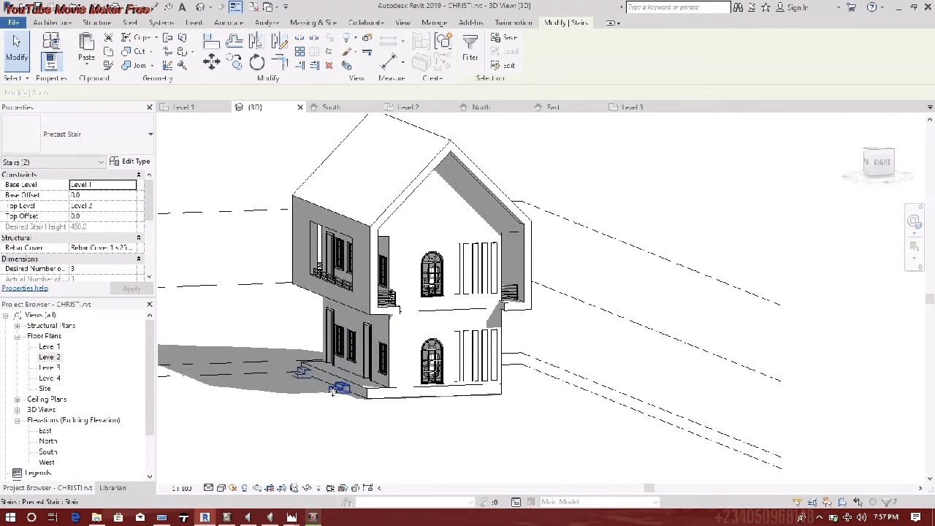
key(Escape)
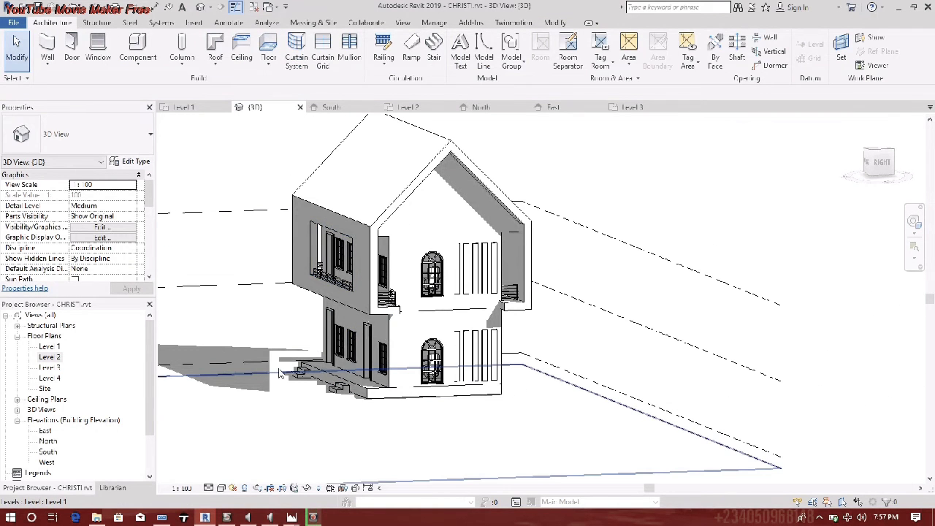
mouse_move(321, 342)
middle_down()
mouse_move(395, 412)
mouse_move(440, 427)
middle_up()
scroll(396, 412, up, 2)
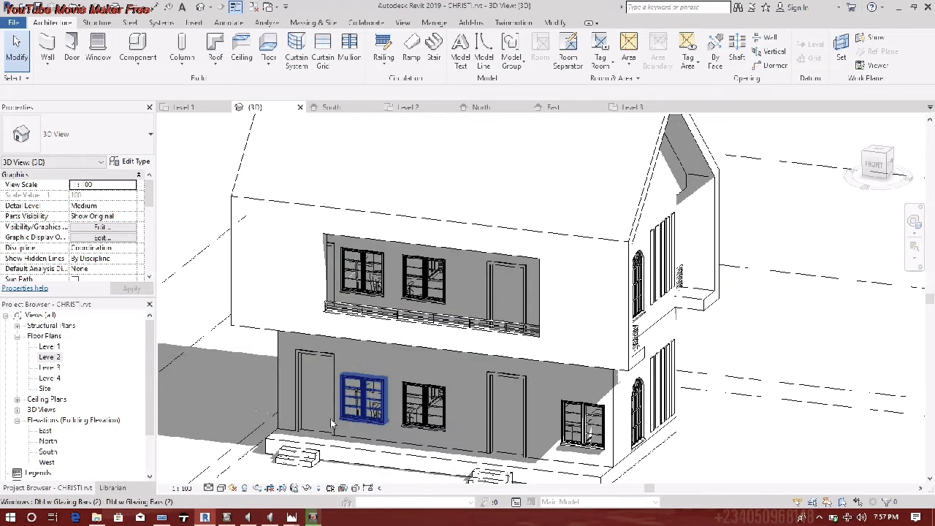
click(440, 425)
ctrl+click(371, 417)
ctrl+click(456, 421)
click(417, 377)
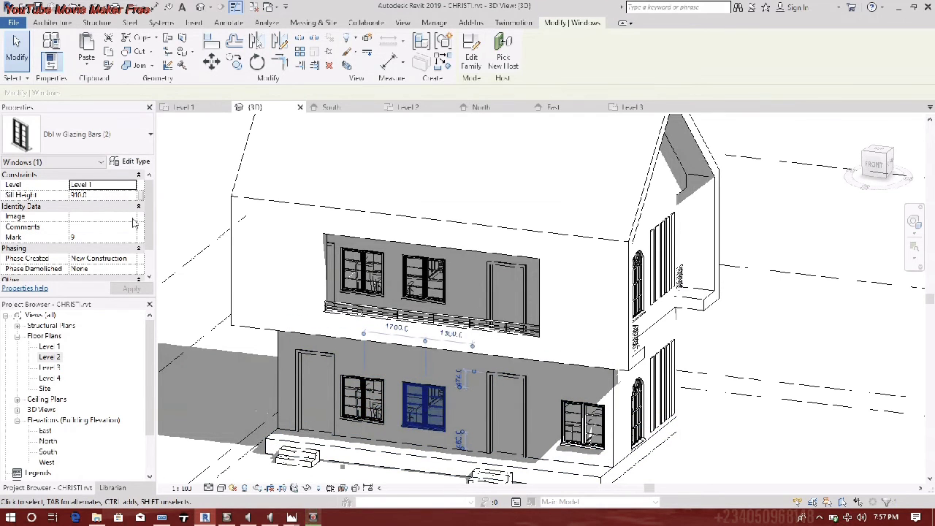
click(133, 185)
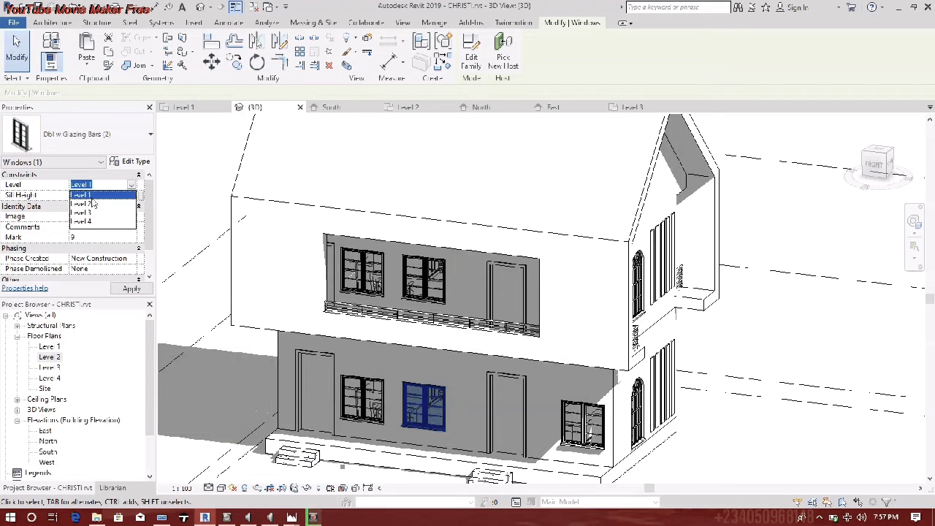
click(84, 204)
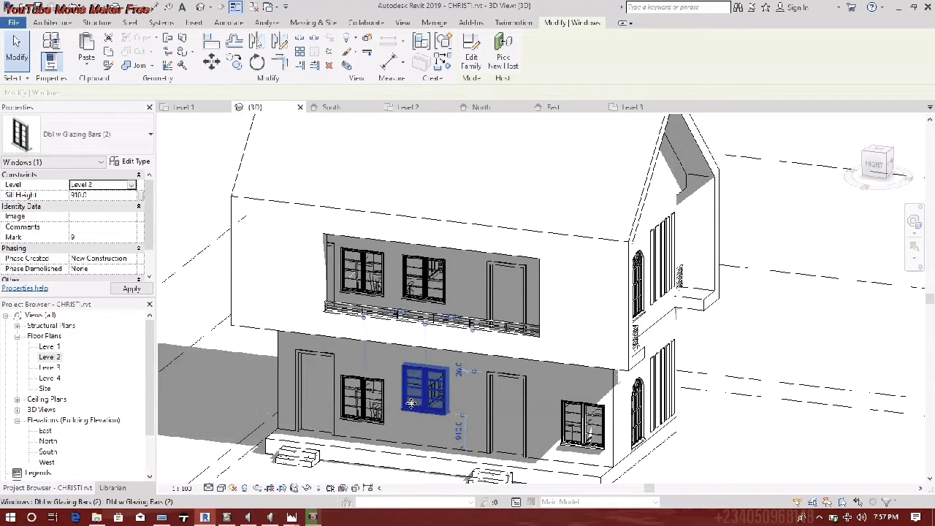
- Move the lower-left and lower-right front windows together to Level 2
click(361, 398)
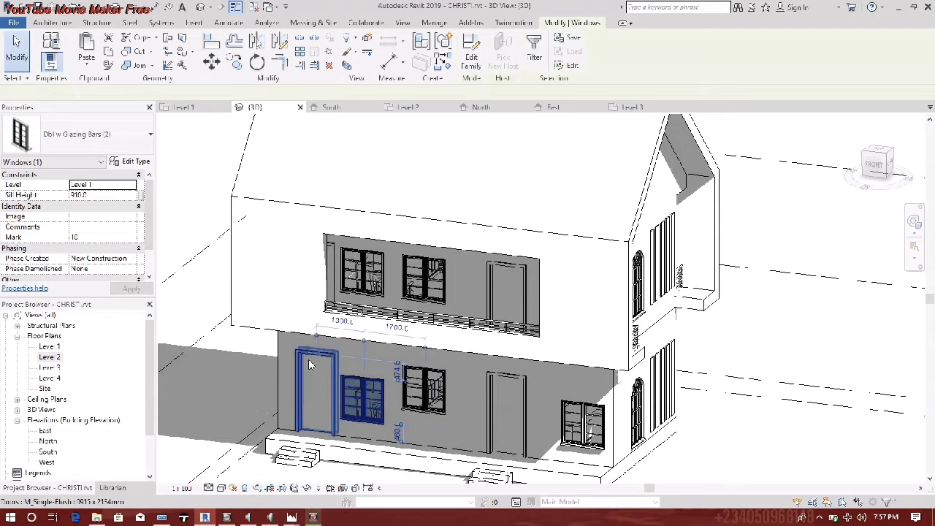
key(s)
key(a)
key(Escape)
click(368, 396)
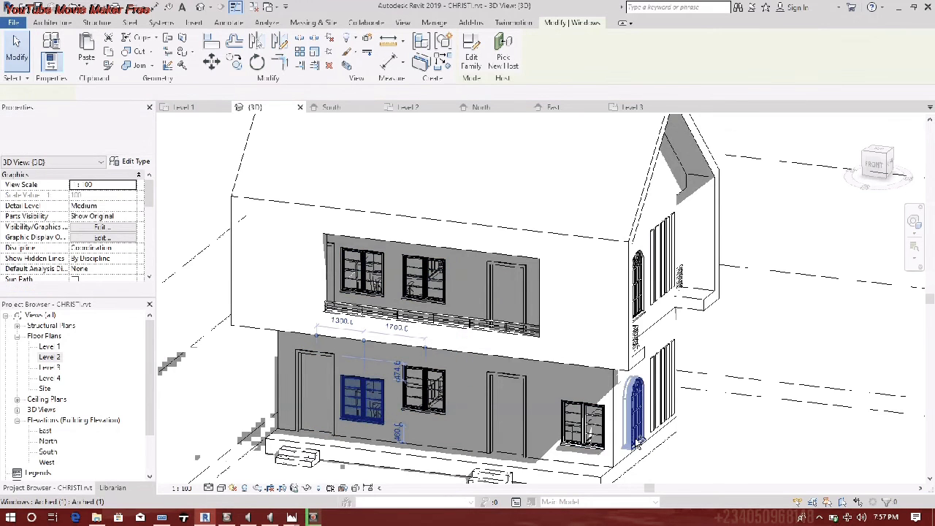
ctrl+click(583, 424)
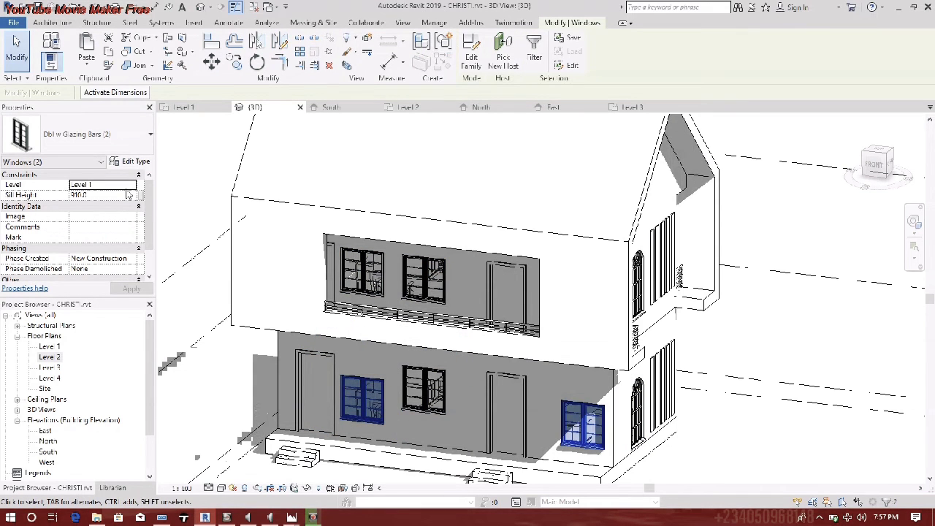
click(132, 185)
click(92, 200)
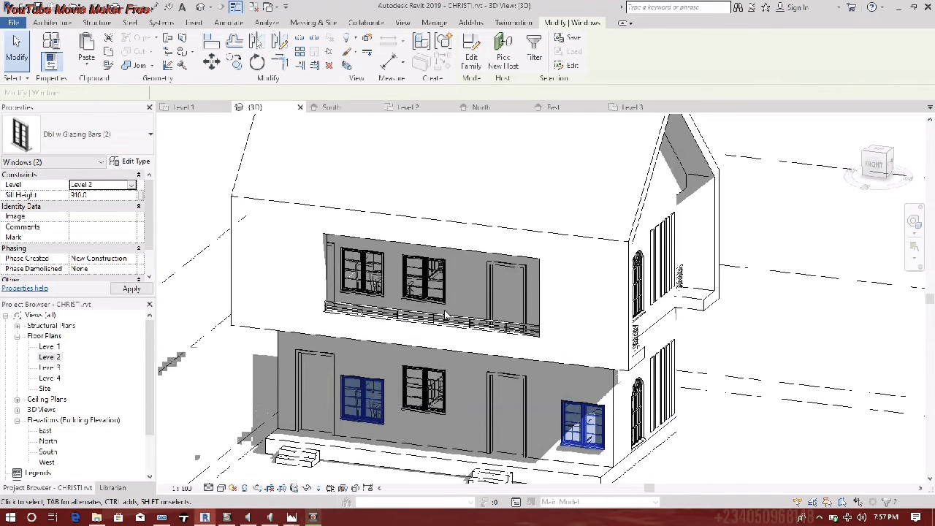
- Set the arched side window's level to Level 2, then deselect
click(637, 428)
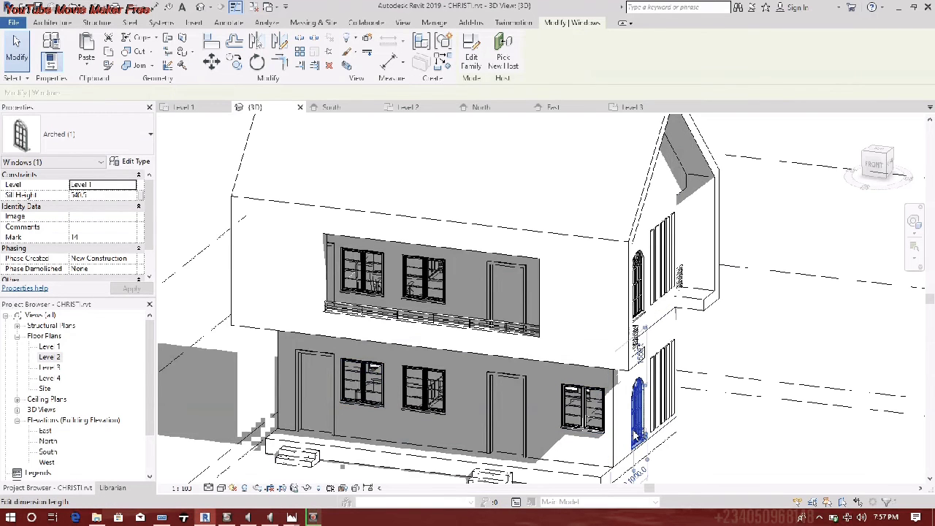
click(132, 185)
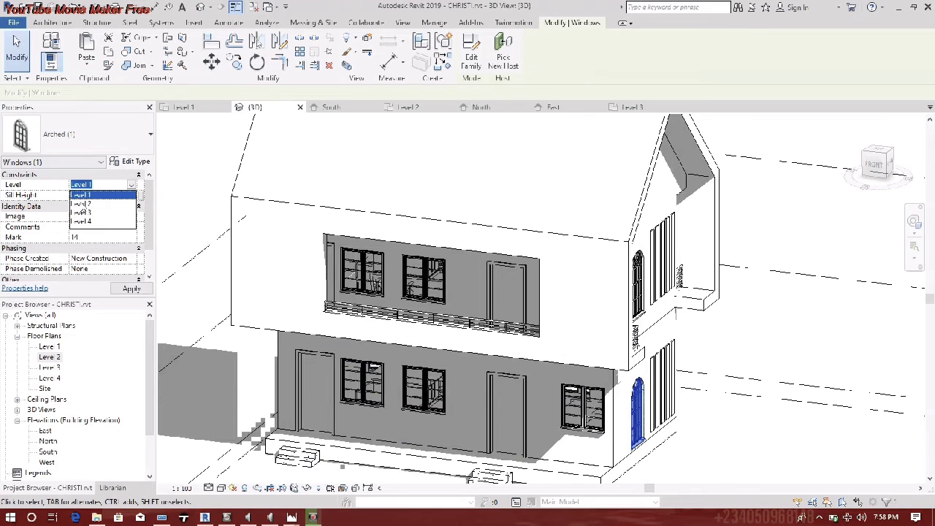
click(84, 205)
click(672, 445)
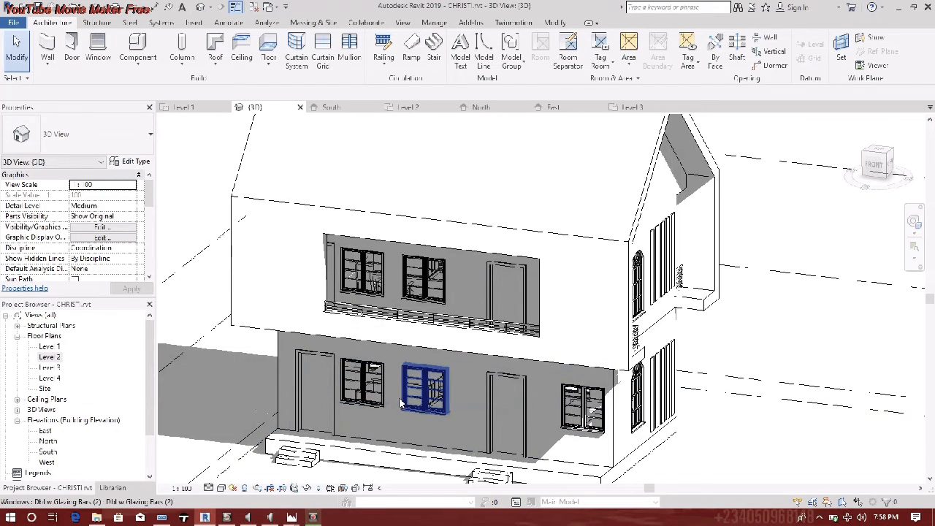
- On the Level 3 plan, start an in-place Casework component named Casework 4
double_click(50, 367)
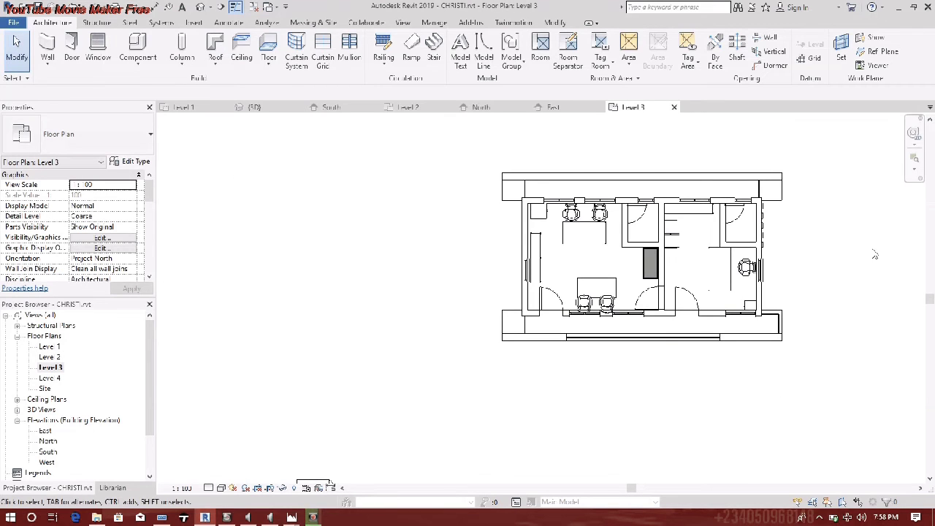
scroll(633, 338, up, 5)
middle_click(631, 341)
middle_click(631, 341)
scroll(447, 223, up, 1)
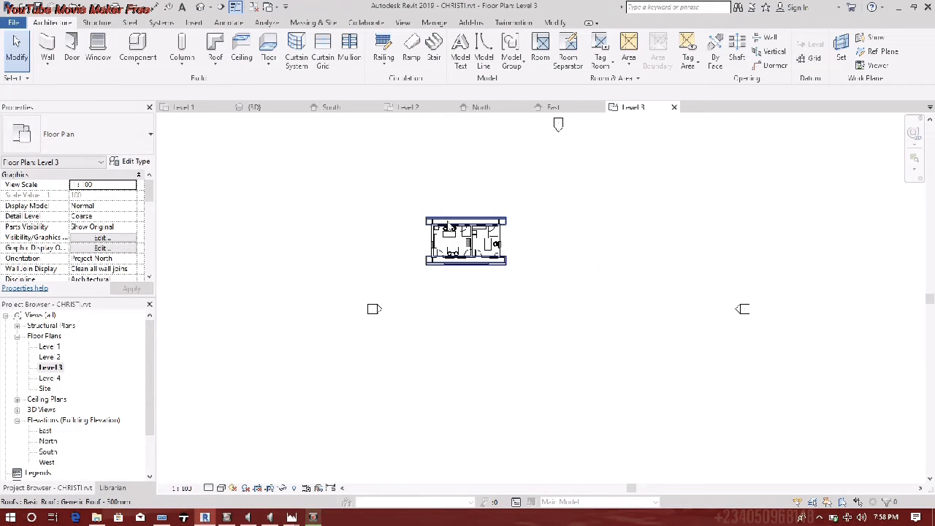
scroll(448, 225, up, 5)
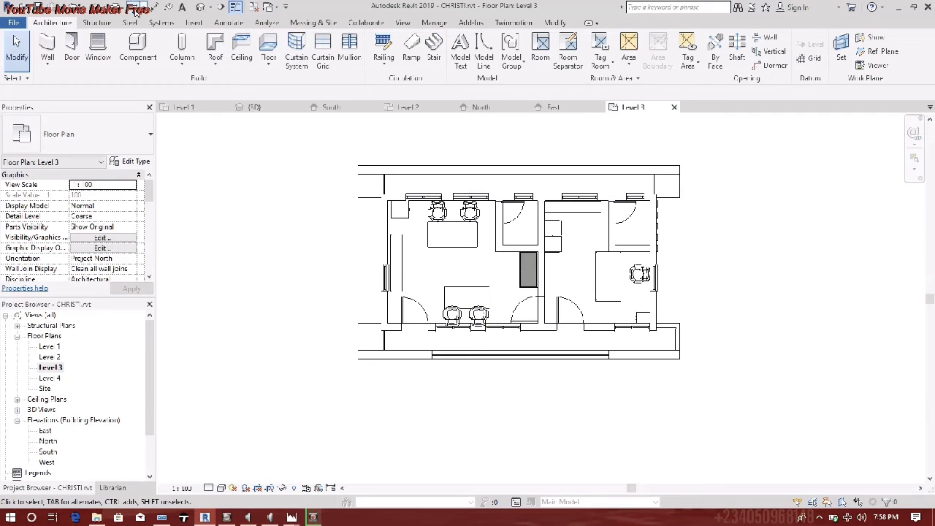
click(137, 62)
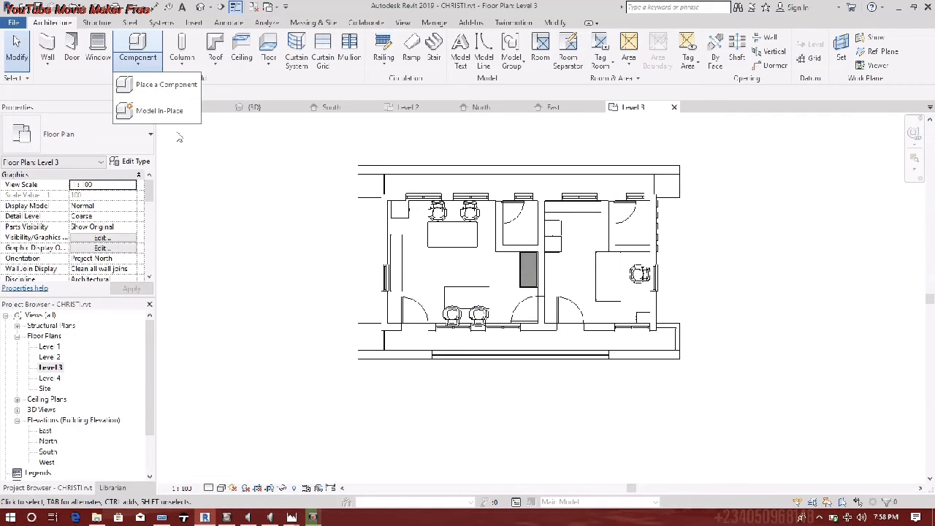
click(159, 110)
click(403, 184)
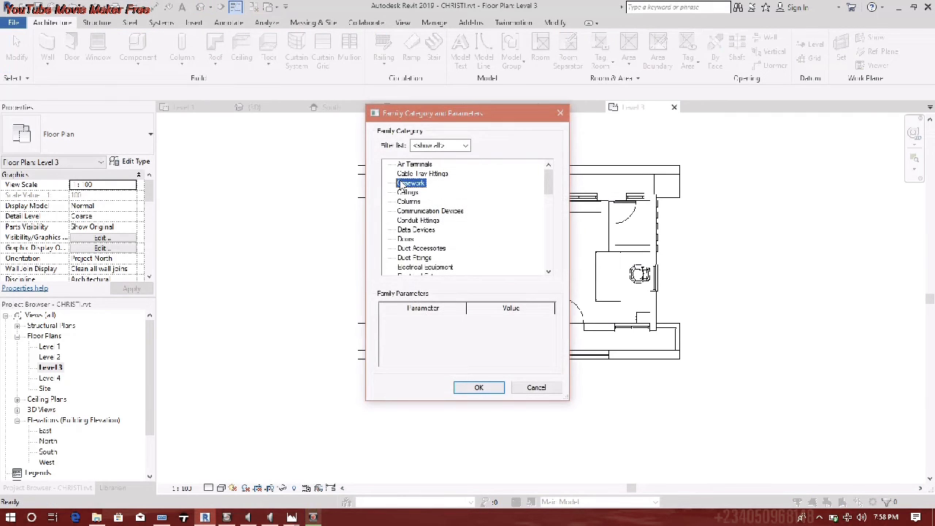
key(Return)
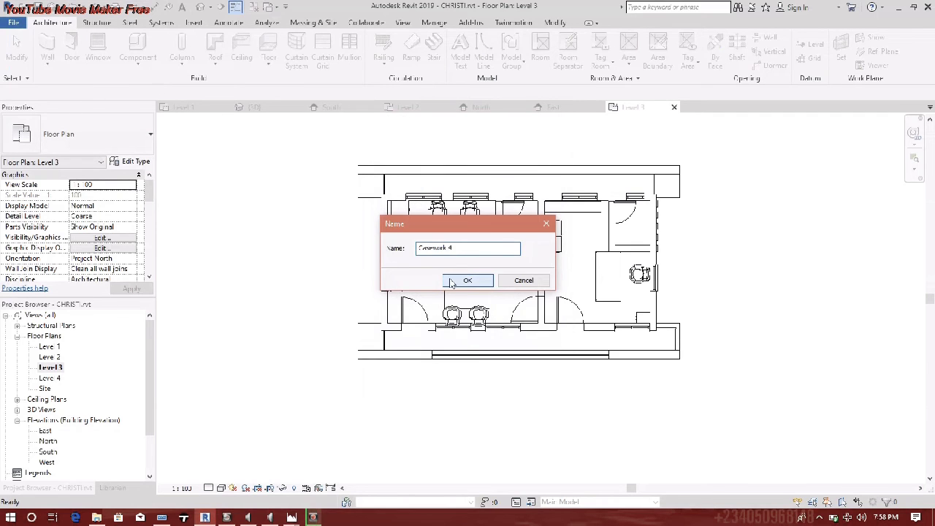
click(451, 284)
- Sketch a rectangular extrusion outline from the front wall intersection
click(100, 50)
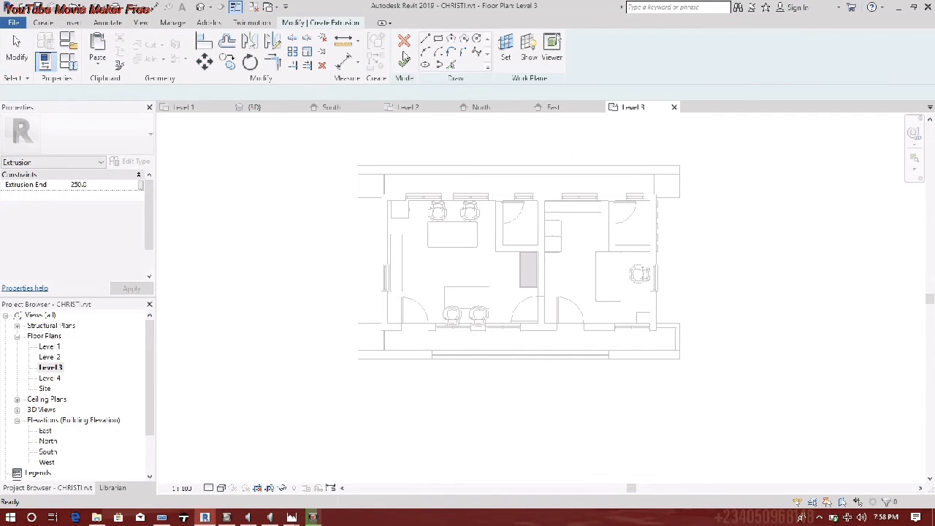
click(438, 40)
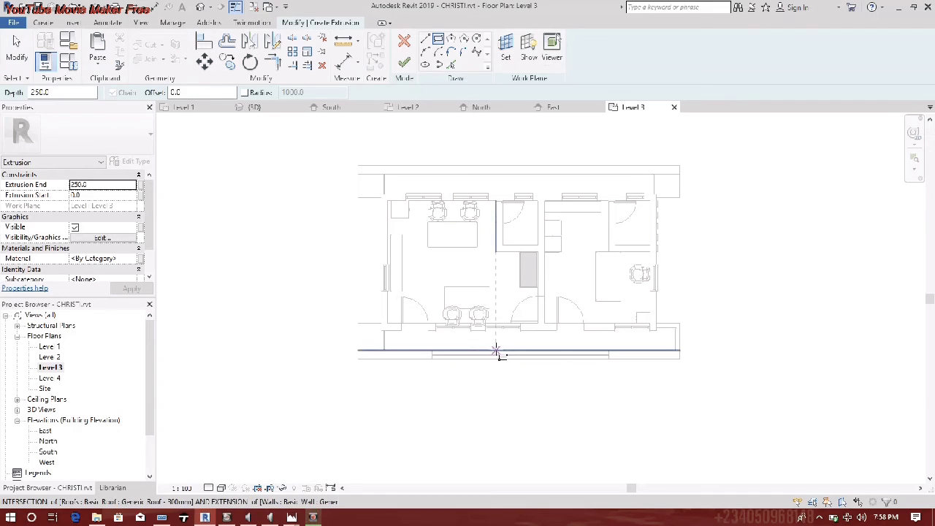
click(496, 352)
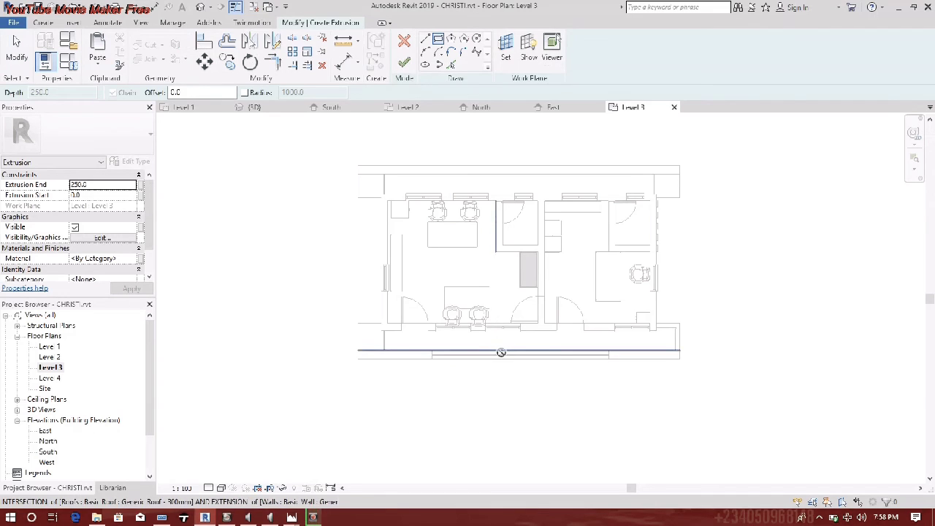
click(572, 357)
scroll(531, 364, up, 3)
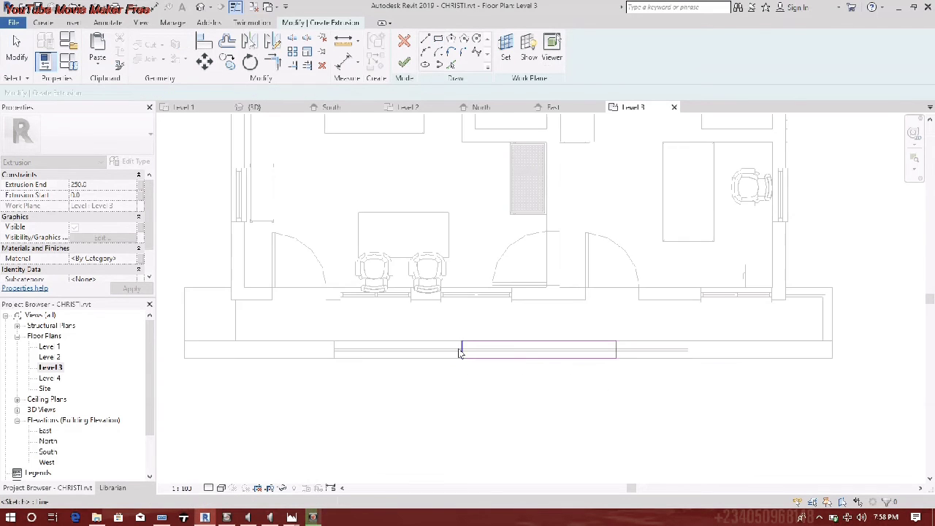
key(Escape)
- Narrow the rectangle's edges, finish the extrusion and model, and view it in 3D
drag(462, 350, 497, 351)
drag(616, 352, 577, 351)
mouse_move(497, 349)
mouse_down()
mouse_move(488, 344)
mouse_move(557, 350)
mouse_up()
click(404, 63)
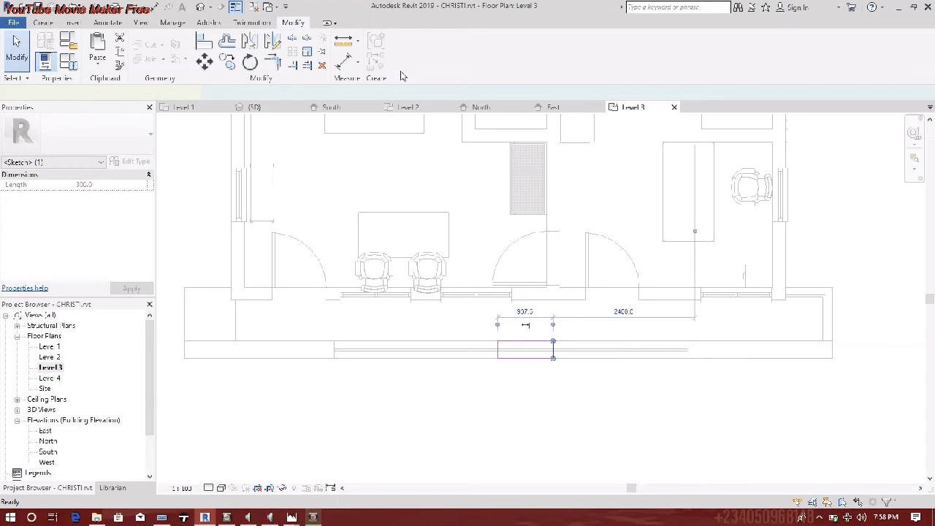
click(598, 53)
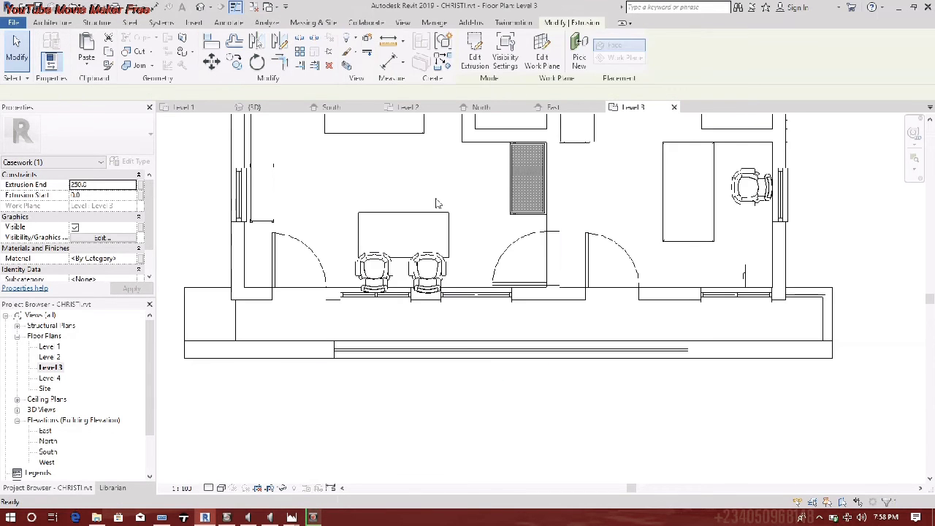
click(253, 106)
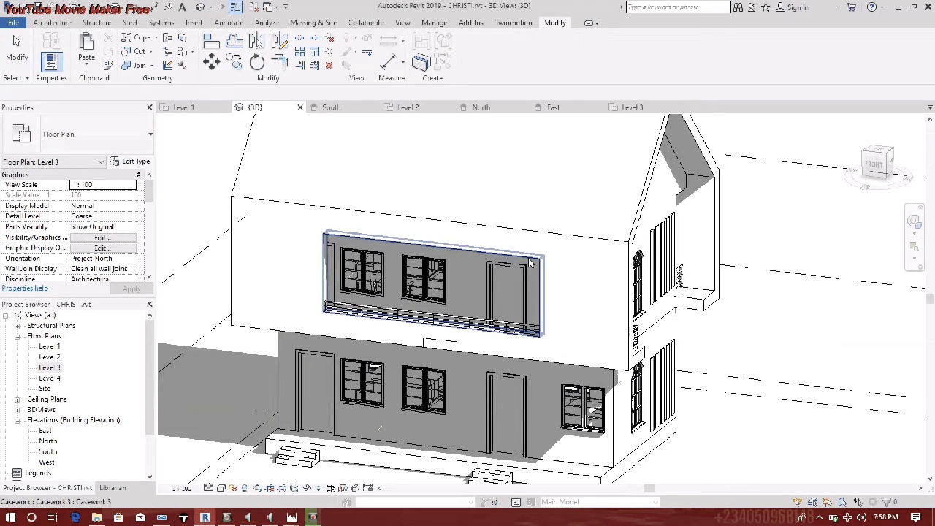
- Drag the new extruded block down in 3D so it stands before the lower wall
click(446, 343)
middle_drag(471, 302, 487, 248)
scroll(485, 252, down, 1)
mouse_move(466, 296)
mouse_down()
mouse_move(460, 315)
mouse_move(478, 330)
mouse_move(463, 409)
mouse_up()
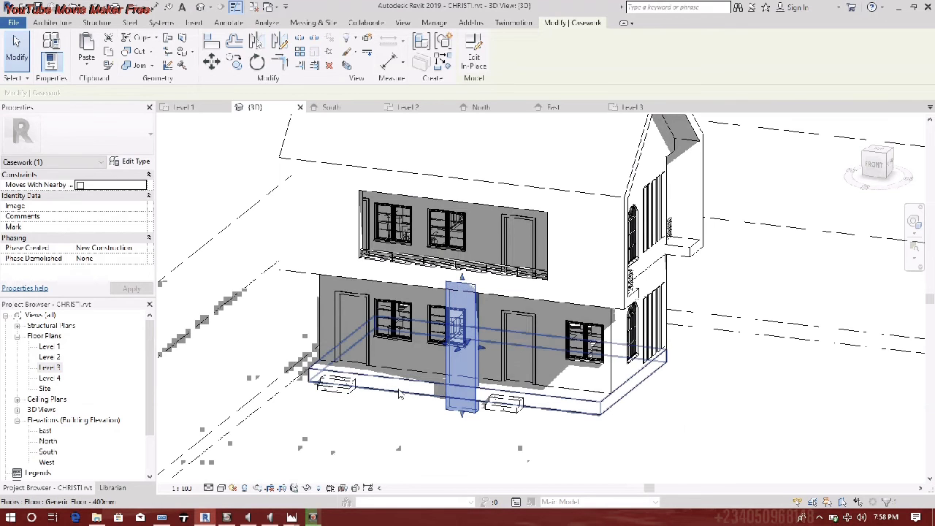
key(Escape)
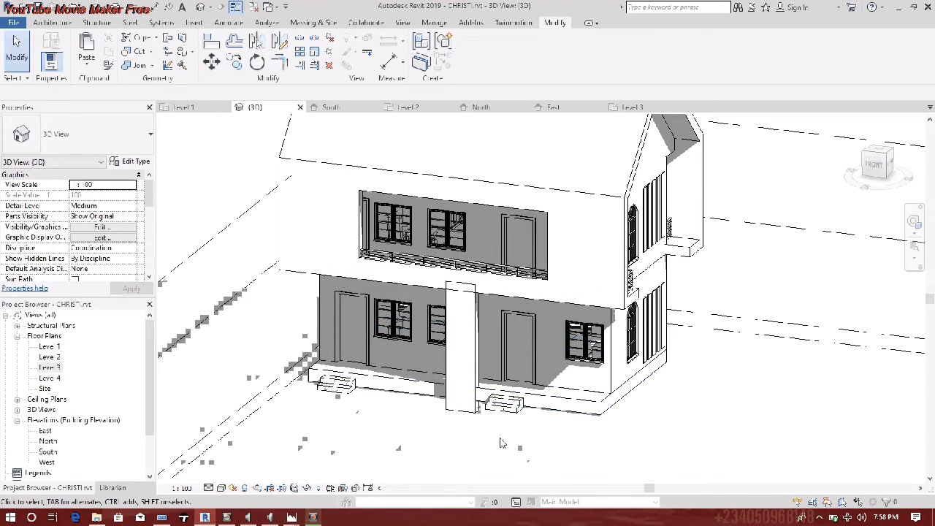
scroll(511, 449, up, 5)
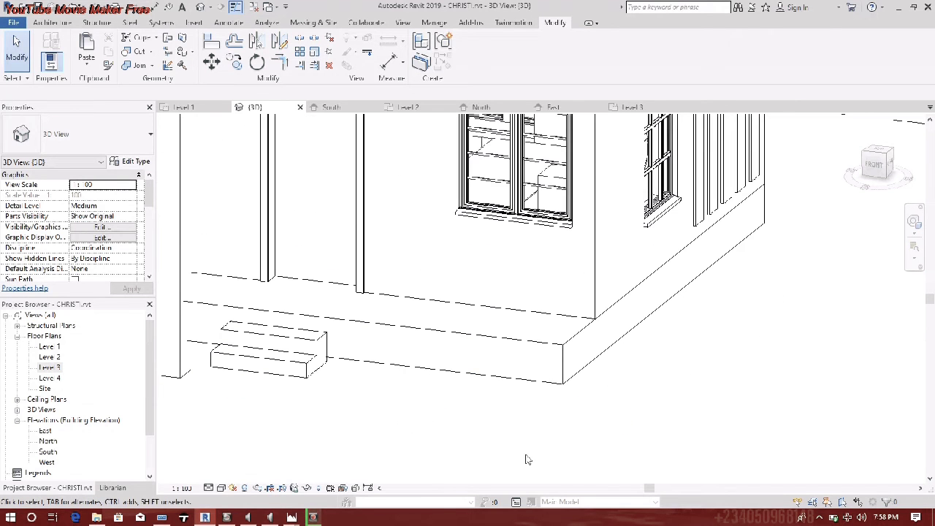
- Change the ground slab type's structure layer thickness to 450 via Edit Type
click(563, 389)
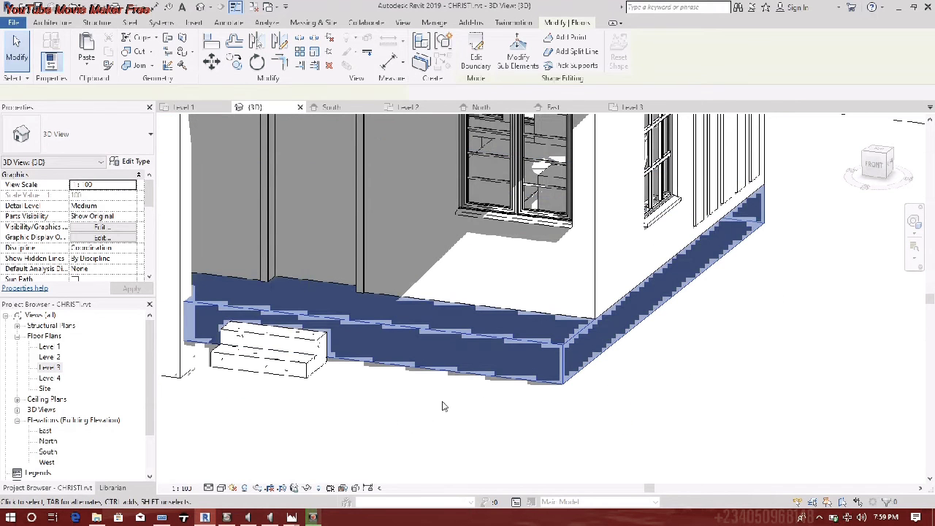
click(139, 165)
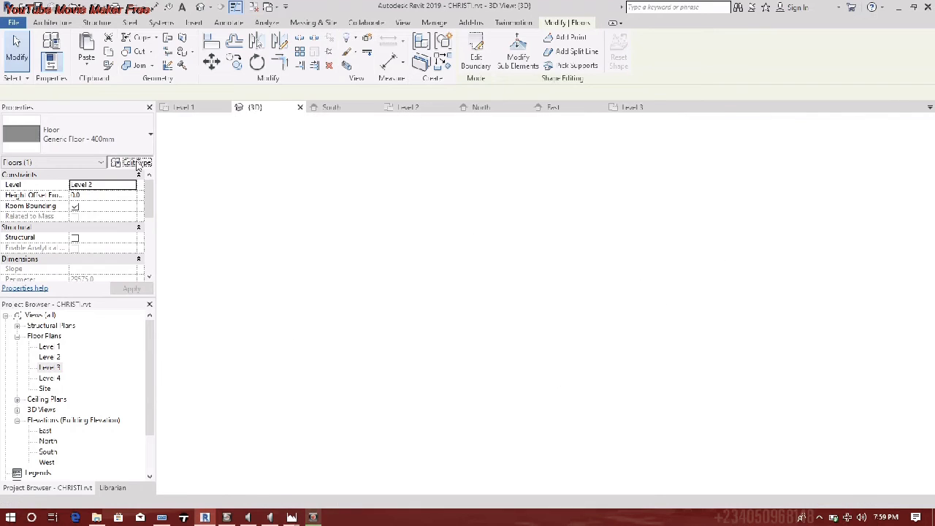
click(224, 172)
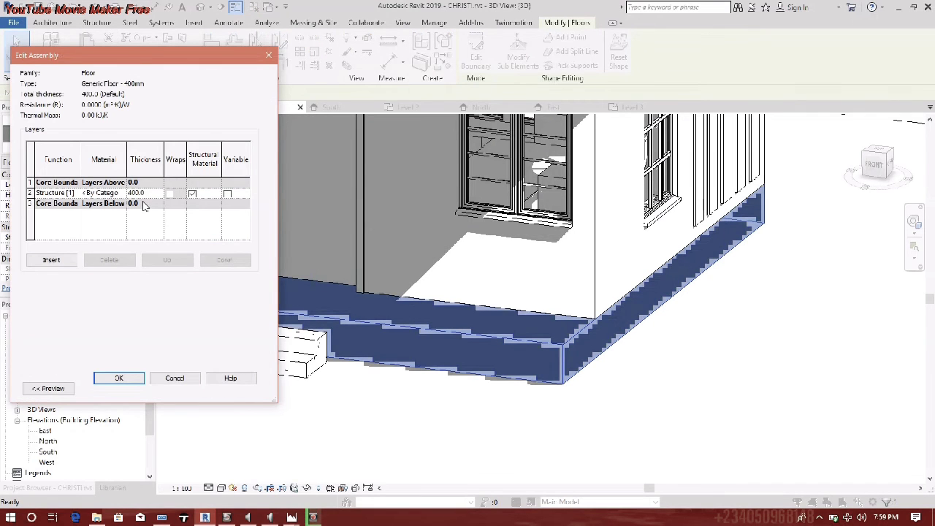
text(5)
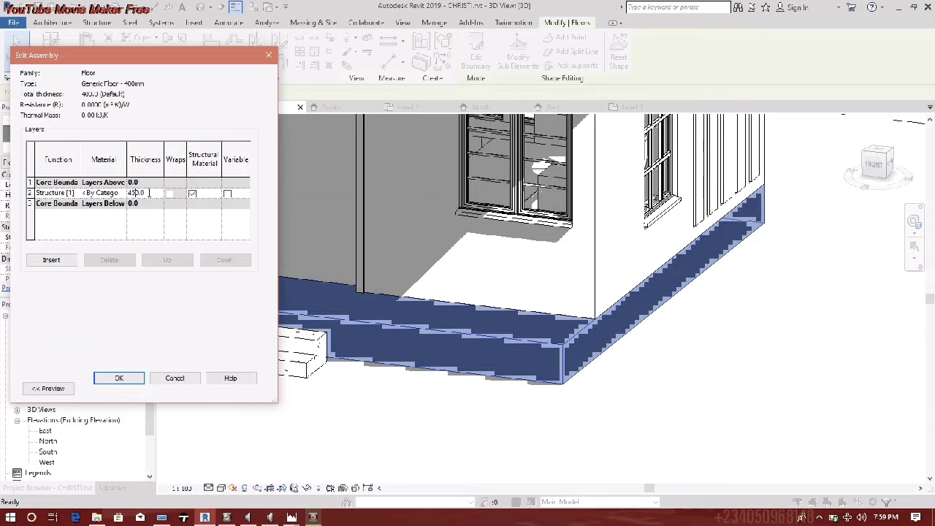
click(121, 380)
click(126, 387)
scroll(455, 380, down, 3)
scroll(472, 370, up, 2)
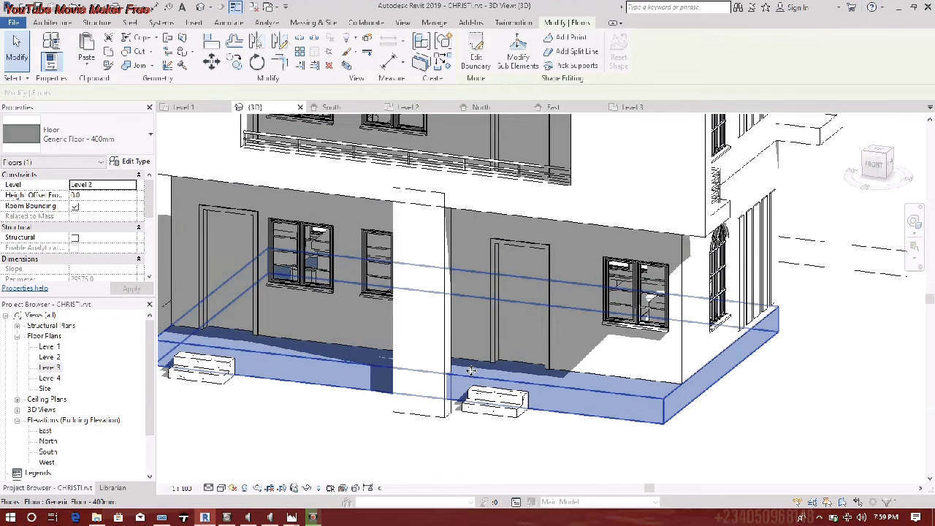
key(Escape)
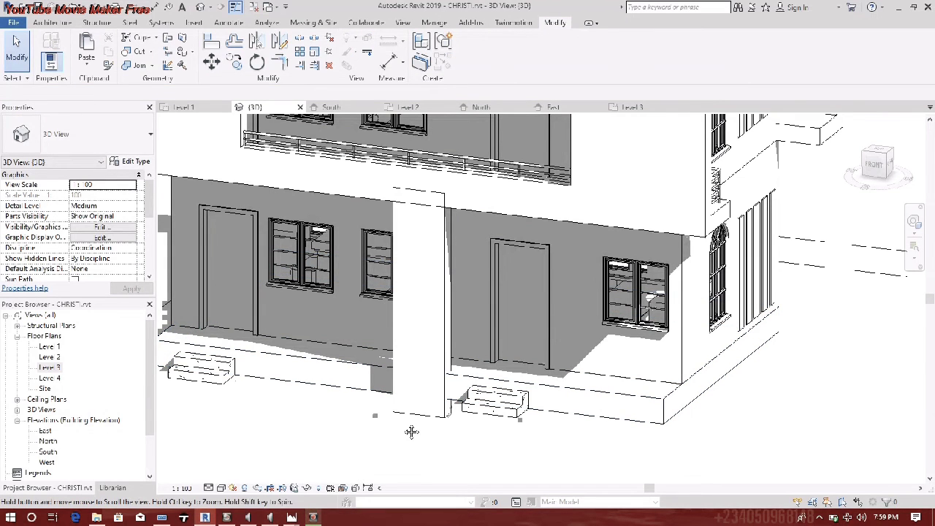
middle_drag(411, 432, 491, 434)
scroll(365, 433, up, 2)
- Open the Level 1 floor plan with the Architecture tools, then return to 3D
click(48, 350)
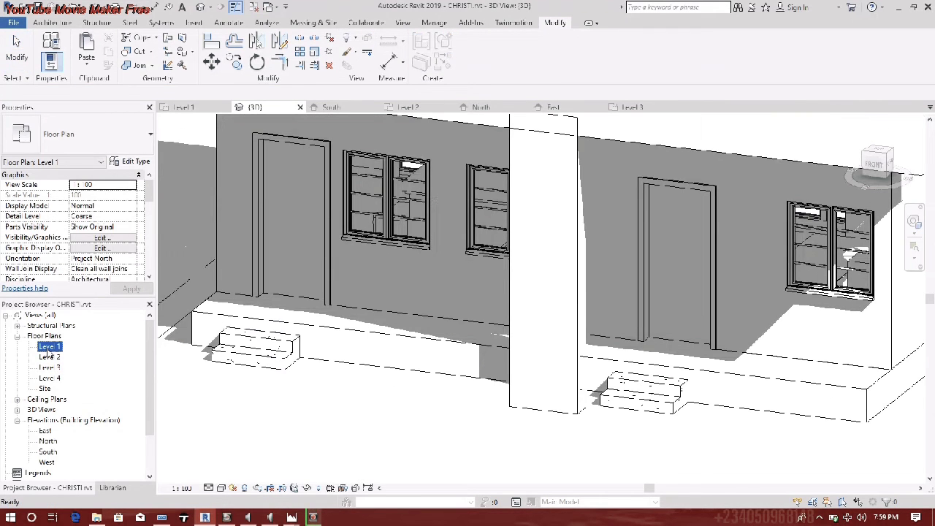
double_click(48, 350)
scroll(366, 378, down, 3)
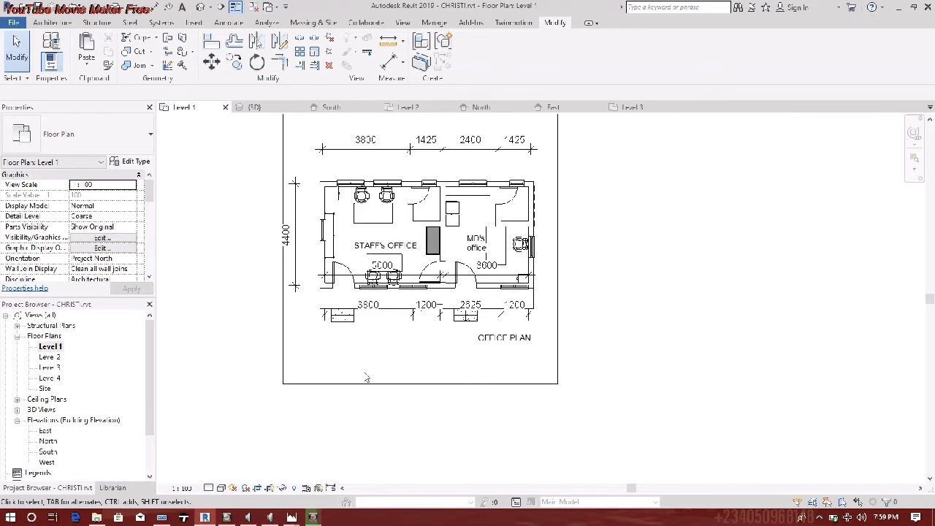
scroll(350, 381, down, 2)
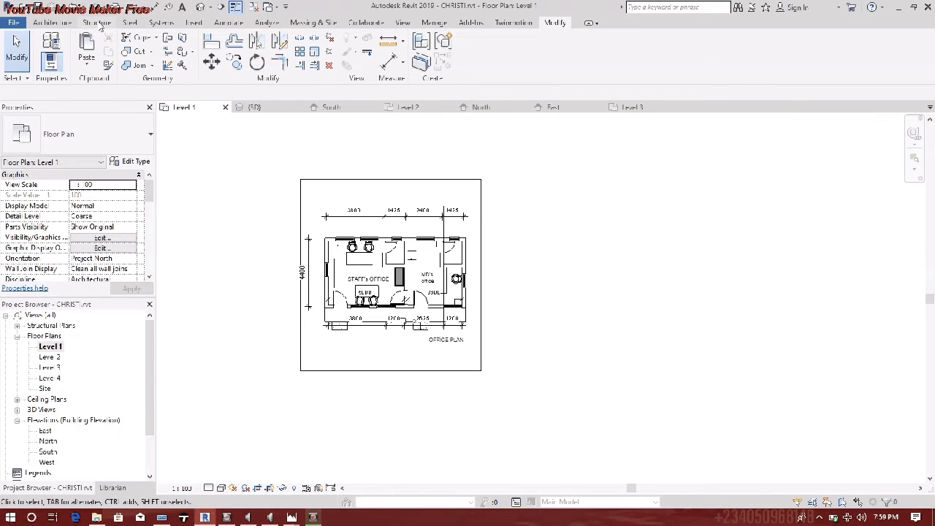
click(53, 23)
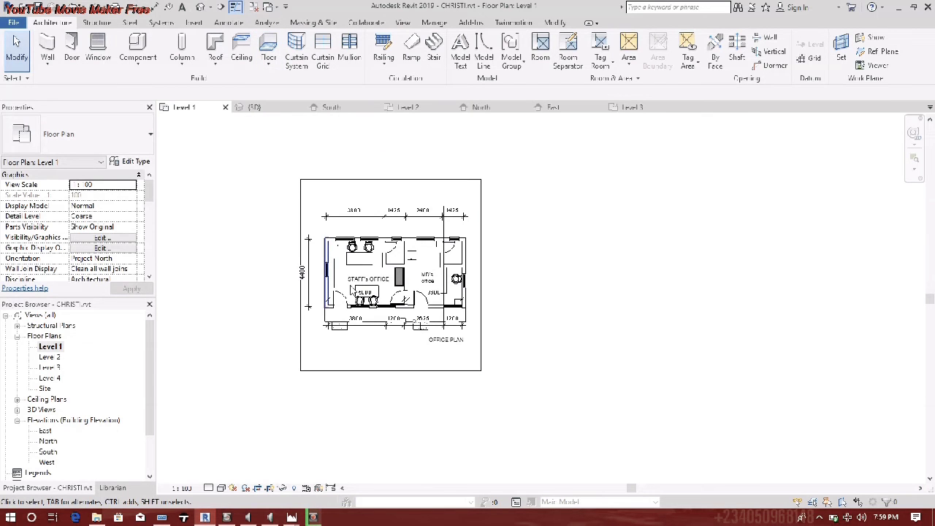
click(200, 8)
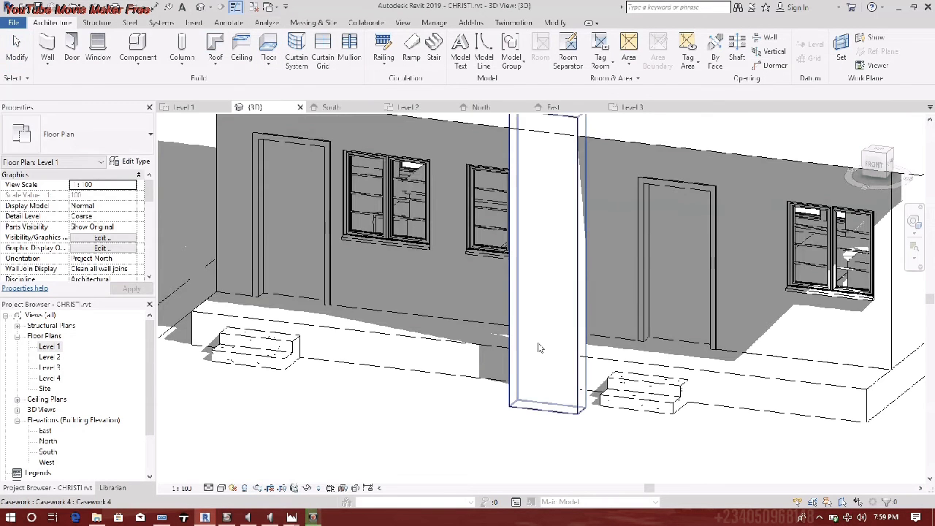
- Stretch the front pillar's top up to the upper storey's underside
click(539, 347)
shift+middle_drag(539, 347, 224, 226)
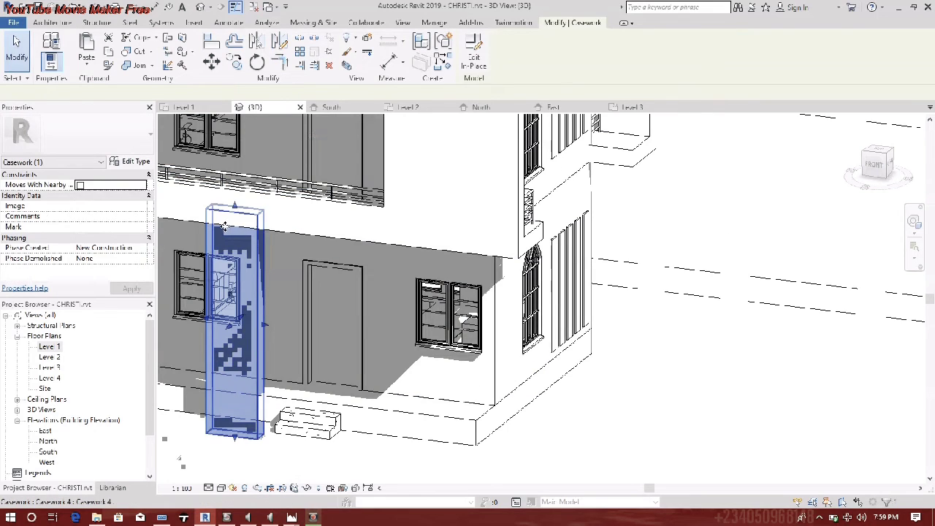
drag(225, 226, 235, 223)
scroll(351, 212, down, 2)
middle_drag(351, 211, 467, 242)
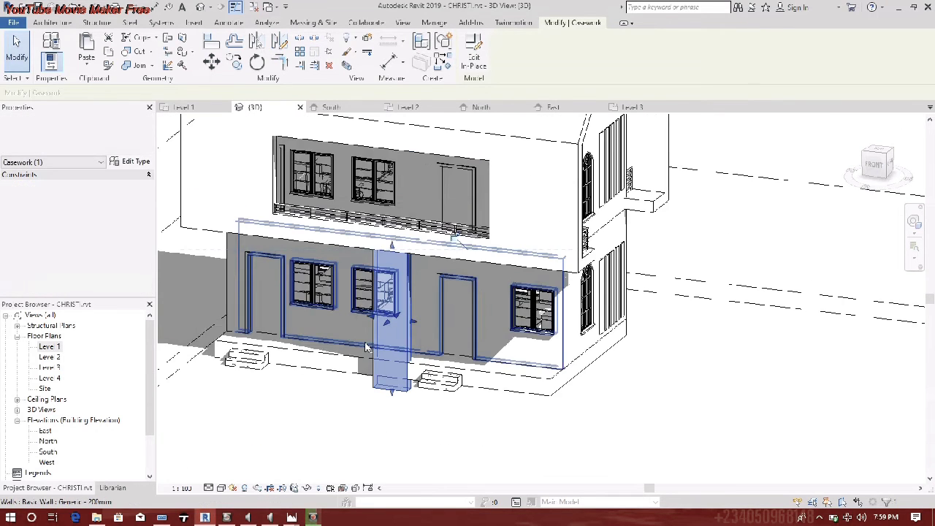
key(Escape)
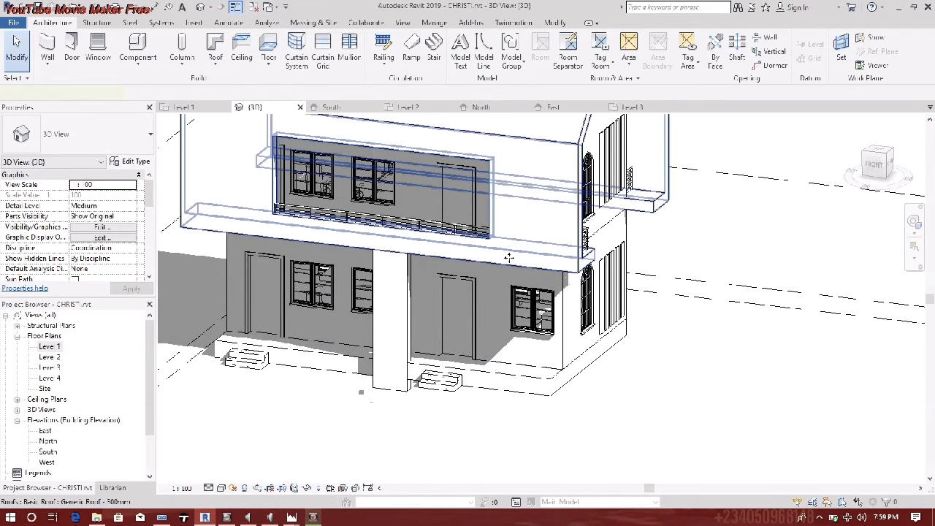
- Select the roof, the right-hand wall, and finally the ground floor slab
click(509, 258)
scroll(504, 246, down, 1)
middle_drag(505, 247, 560, 338)
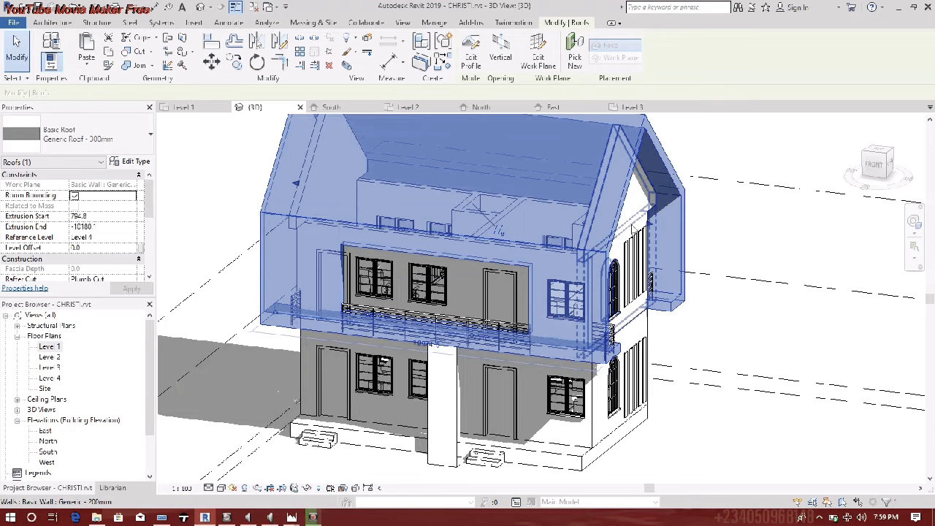
click(634, 229)
click(626, 435)
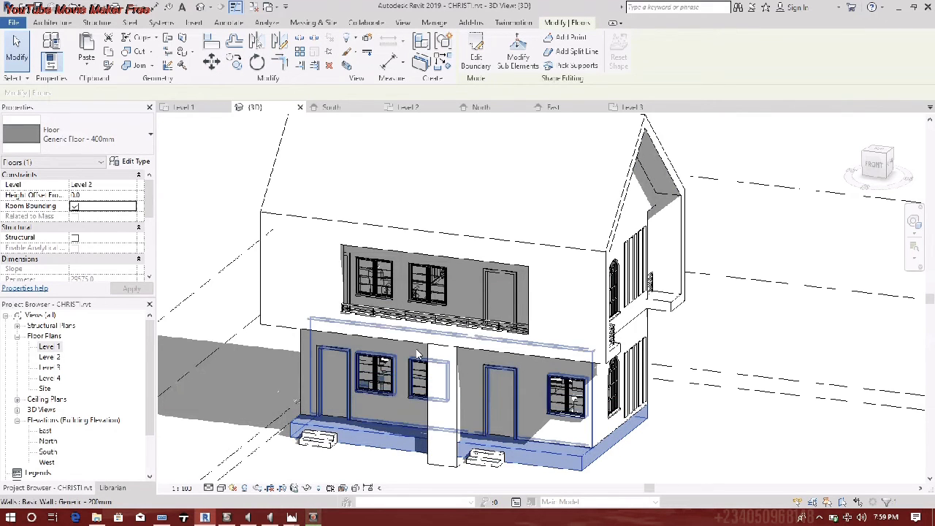
- On Level 1, sketch a rectangular architectural floor for the front walkway
double_click(53, 348)
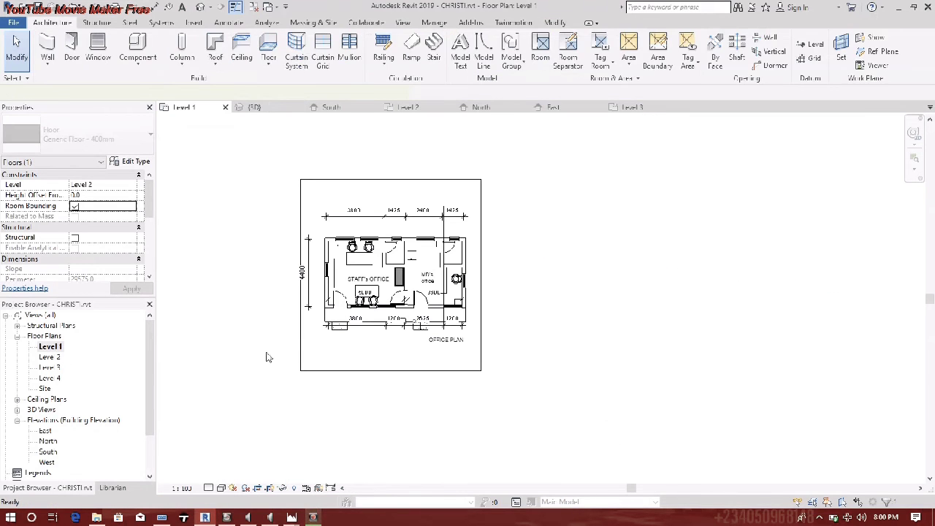
click(385, 415)
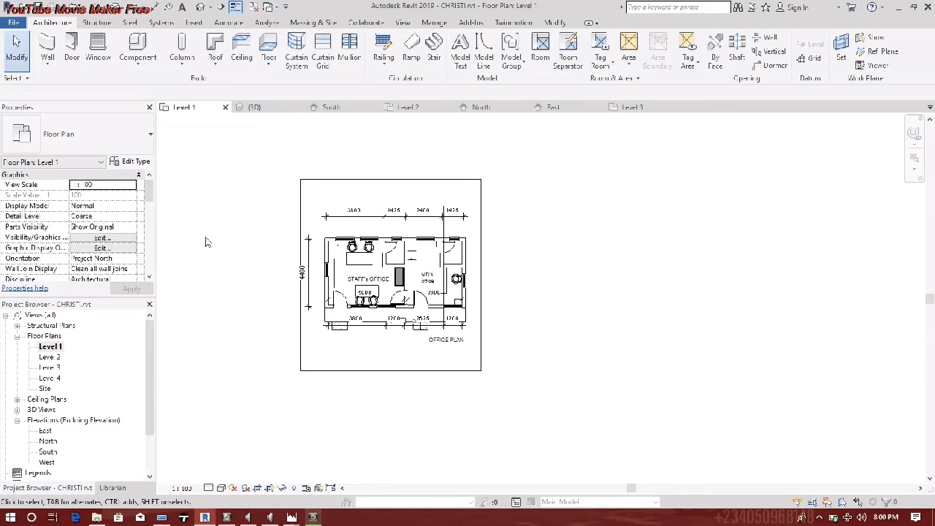
click(268, 65)
click(279, 90)
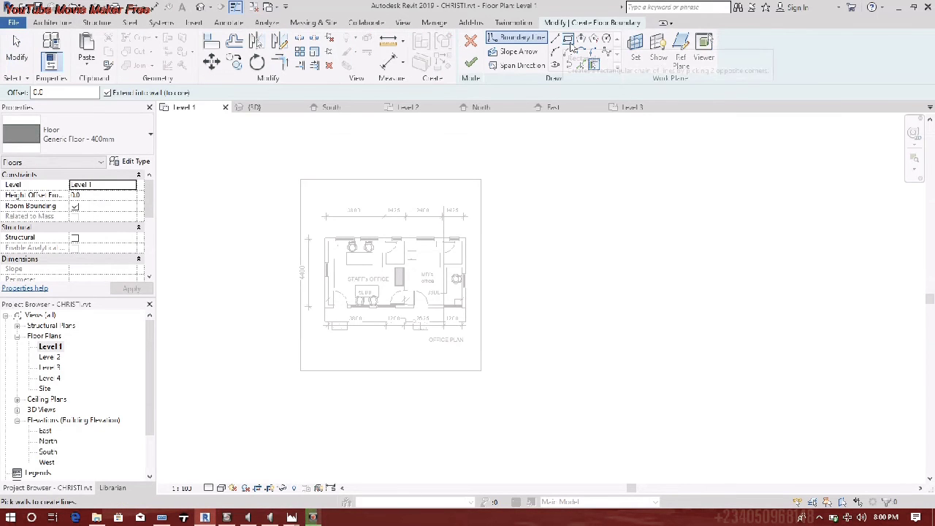
click(557, 39)
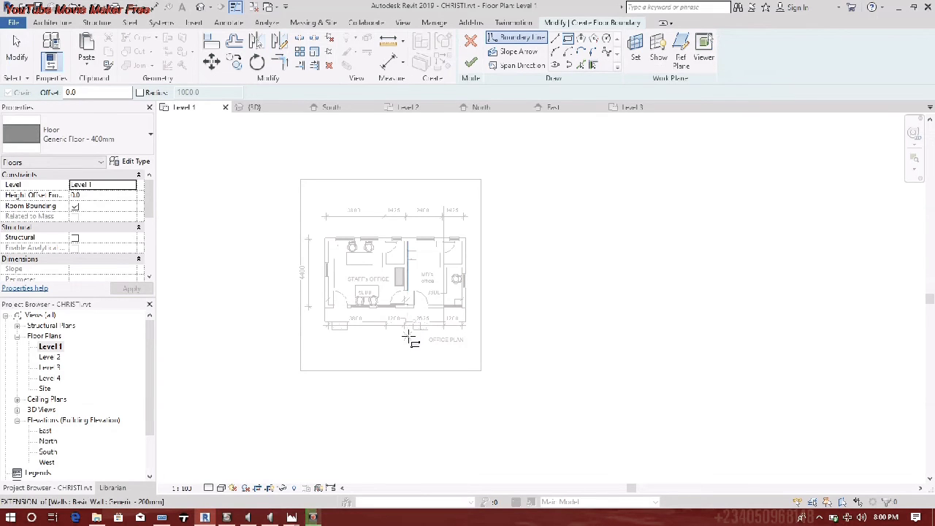
click(411, 327)
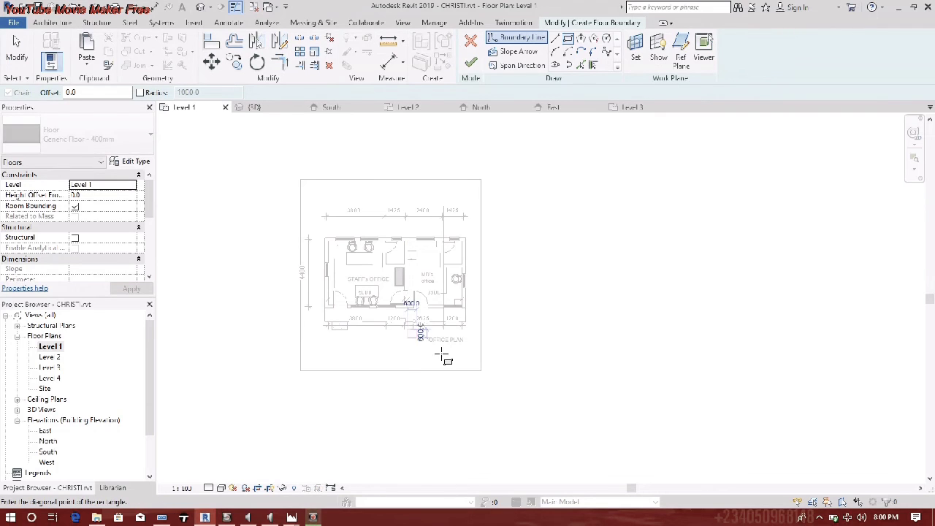
click(430, 408)
key(Escape)
key(Escape)
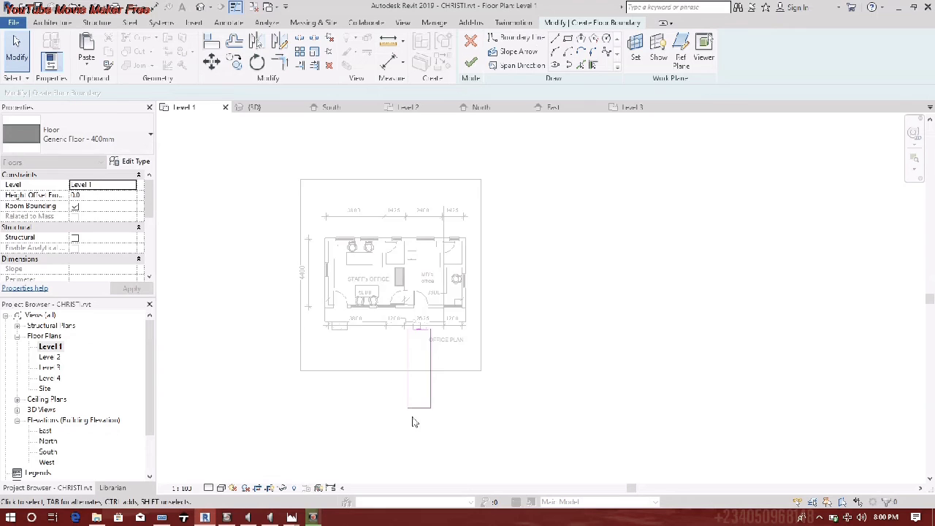
scroll(413, 418, up, 3)
click(471, 63)
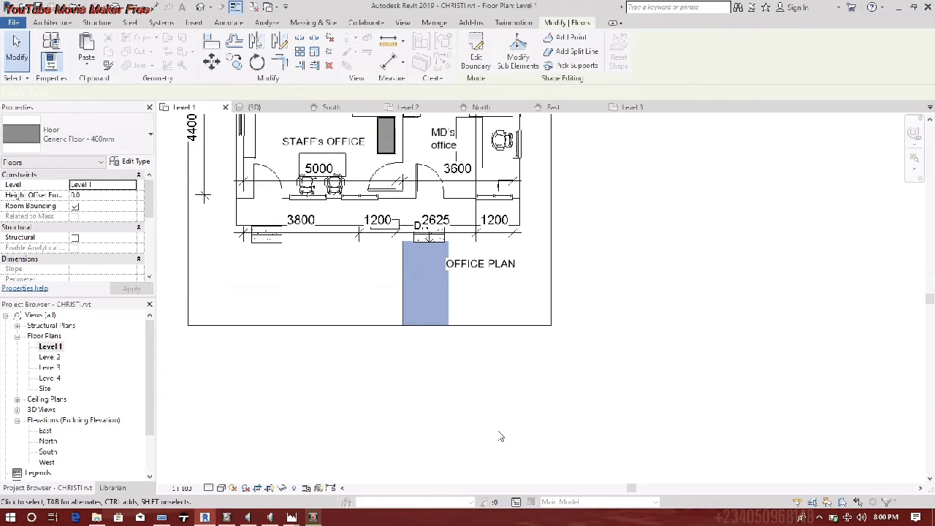
- Move the floor piece left and pull its bottom boundary up into a small slab
scroll(484, 327, down, 1)
middle_drag(484, 326, 694, 389)
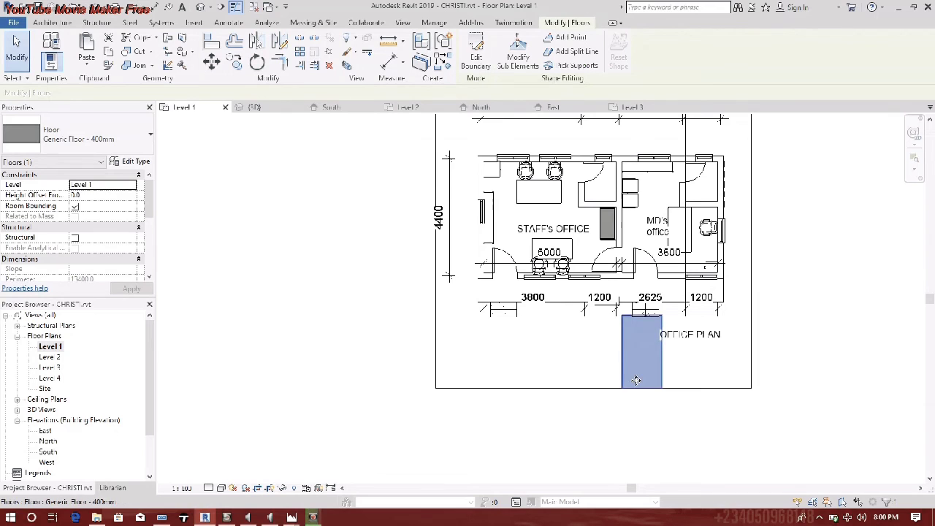
drag(635, 380, 487, 363)
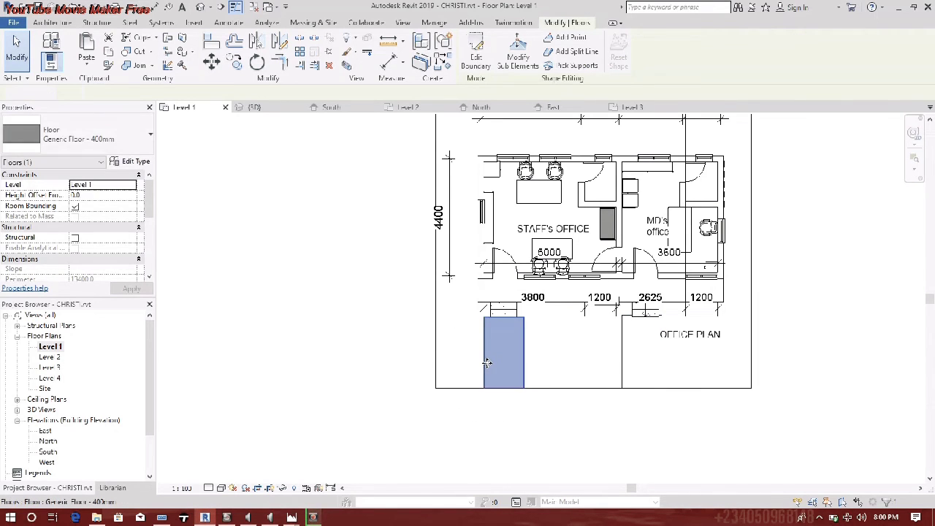
double_click(486, 364)
drag(502, 455, 501, 325)
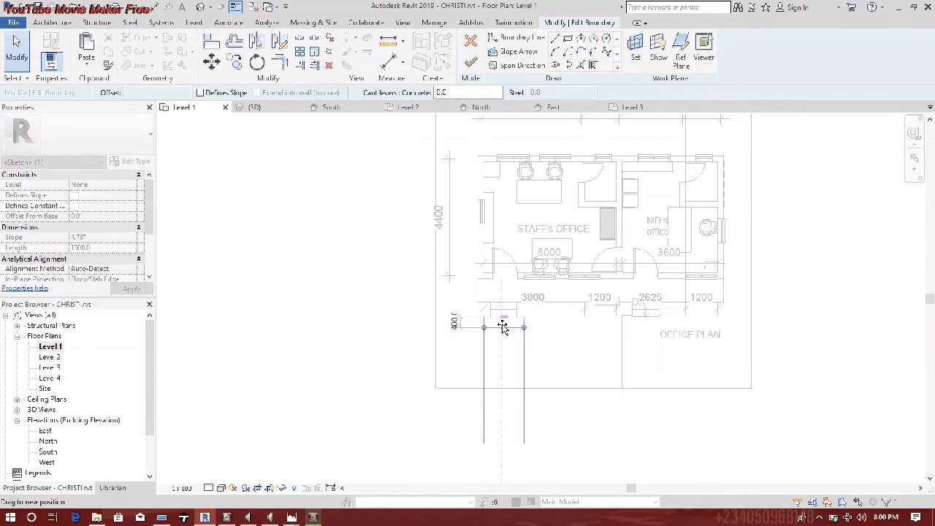
click(390, 334)
drag(436, 287, 560, 360)
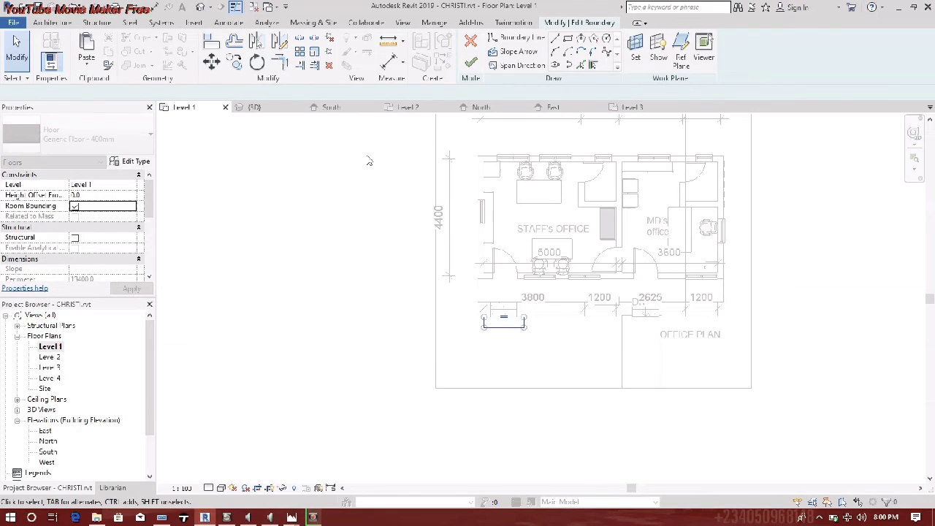
click(470, 64)
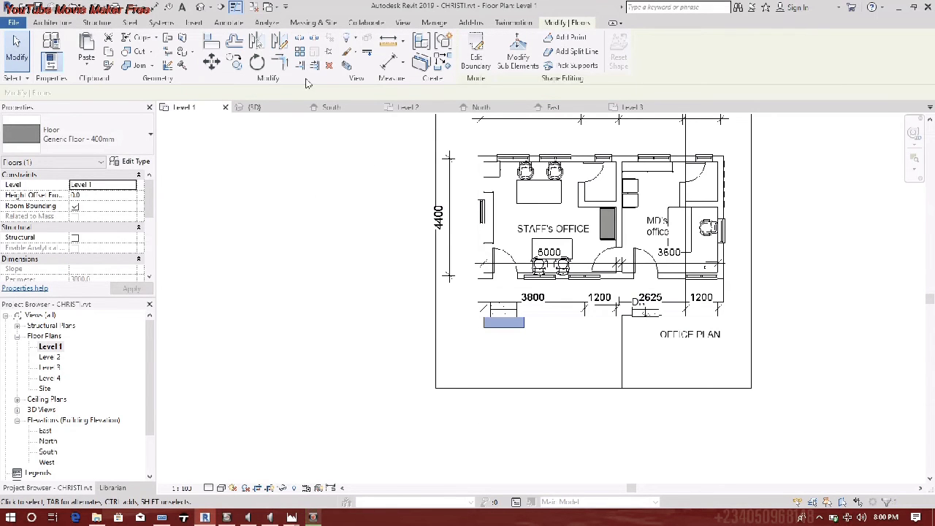
- Array the small slab downward with a count of 5 and view the result in 3D
click(302, 55)
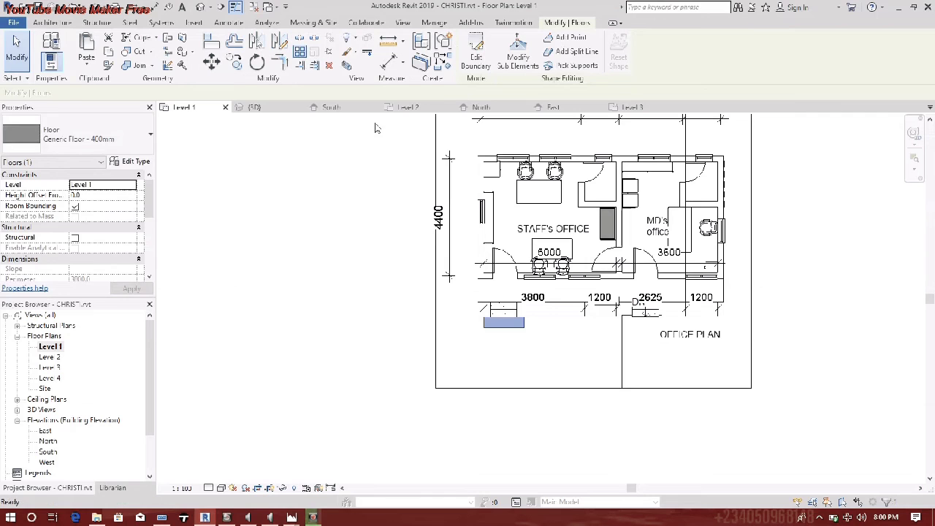
click(484, 317)
scroll(484, 340, up, 6)
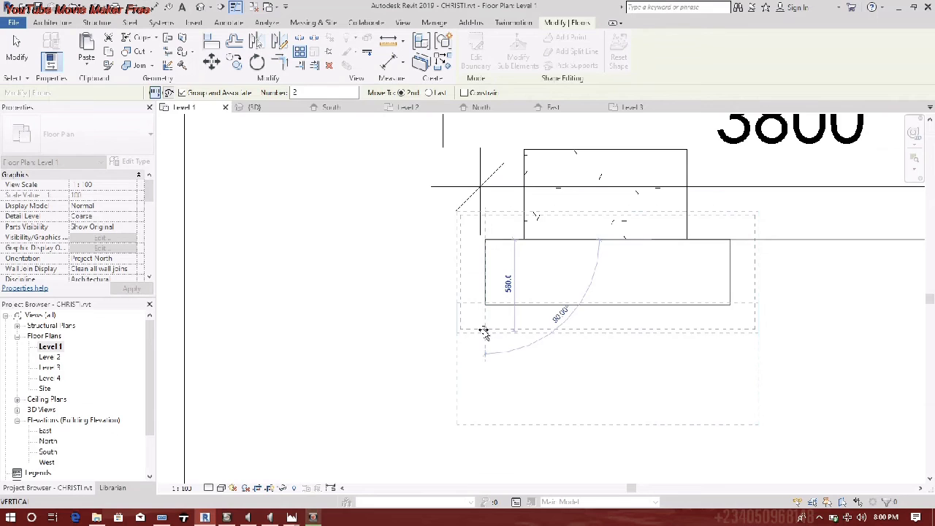
click(485, 330)
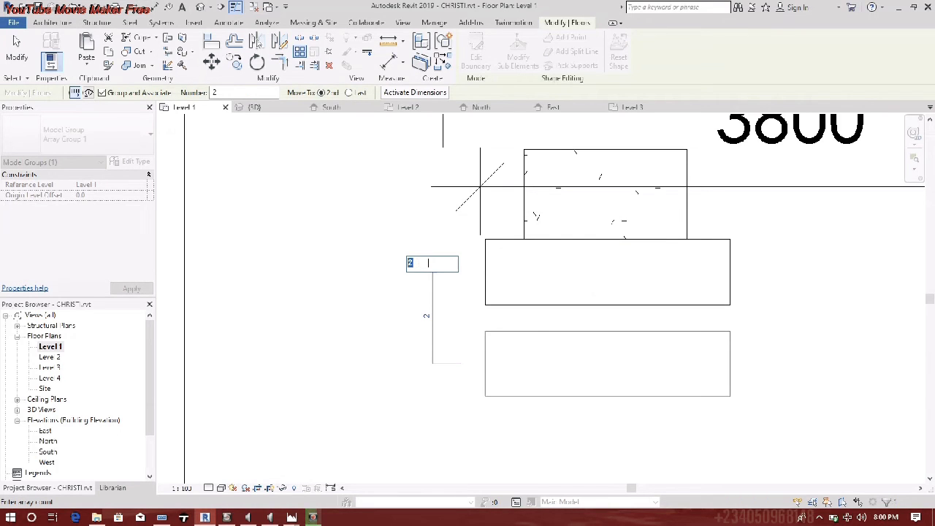
text(5)
key(Return)
scroll(296, 360, down, 5)
scroll(306, 357, down, 5)
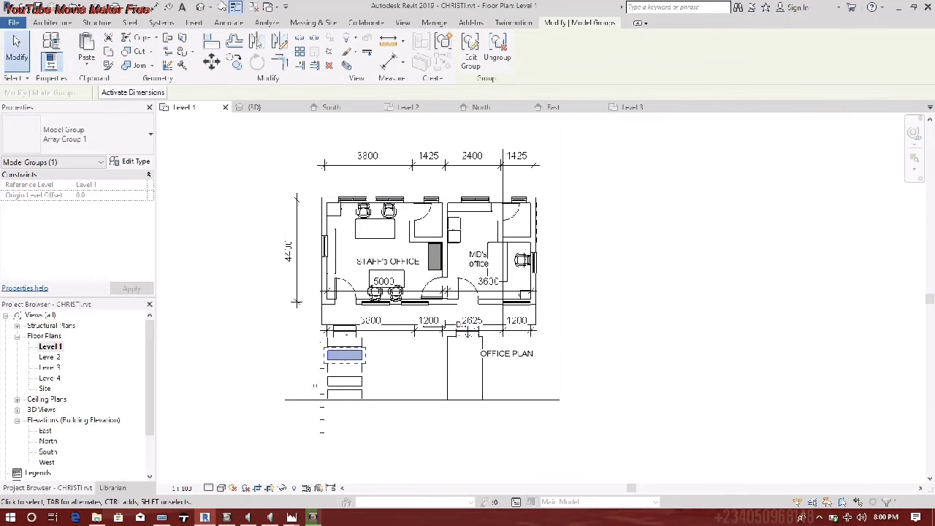
click(200, 7)
scroll(449, 286, down, 3)
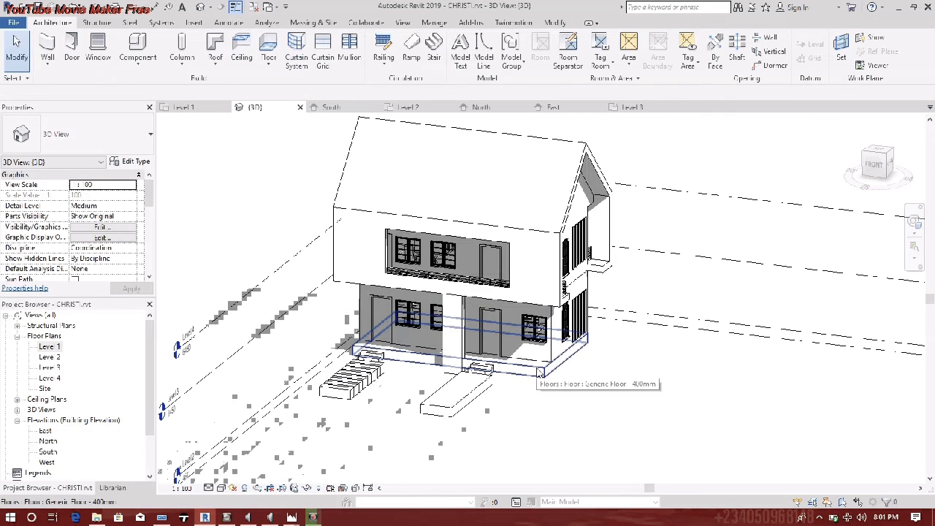
- Select the walkway floor by entering and finishing its boundary edit
scroll(457, 377, up, 1)
scroll(457, 377, up, 2)
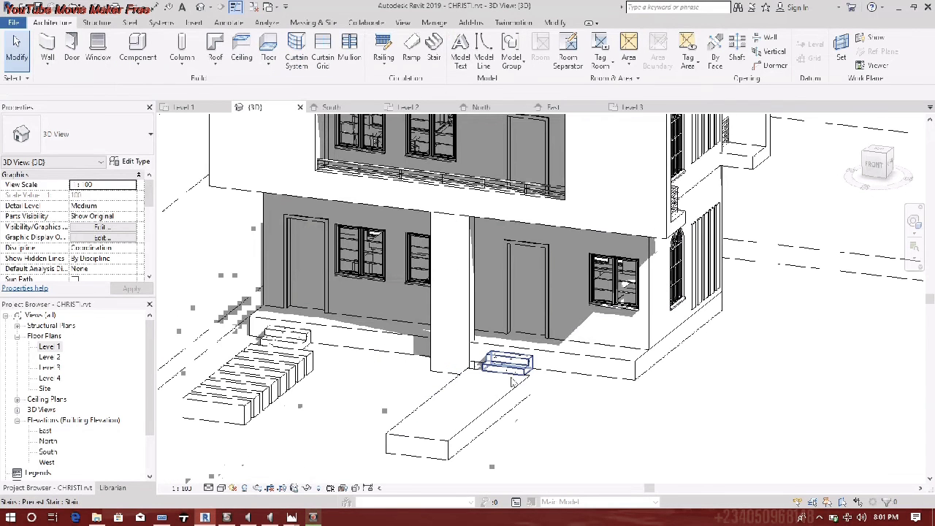
double_click(509, 388)
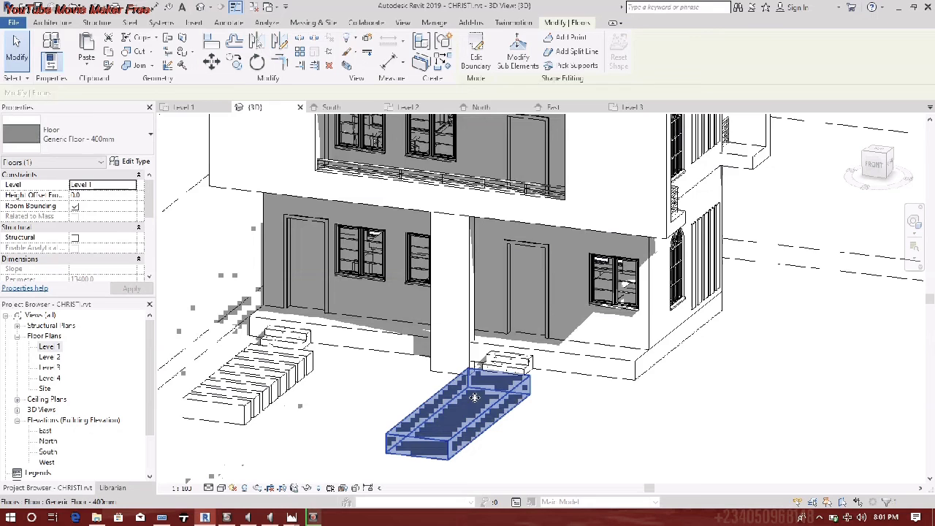
click(470, 62)
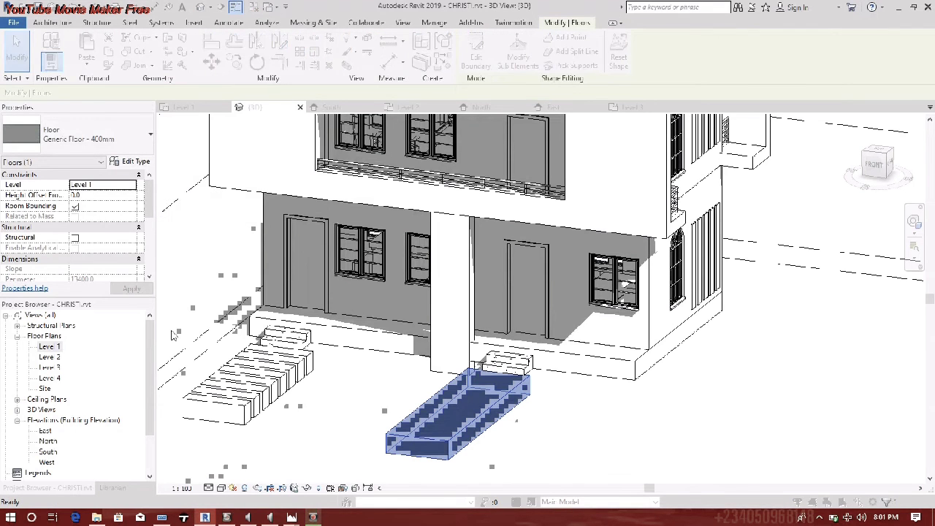
- Duplicate the floor type as Generic Floor - 400mm 2 with a 50-thick structure layer
click(131, 162)
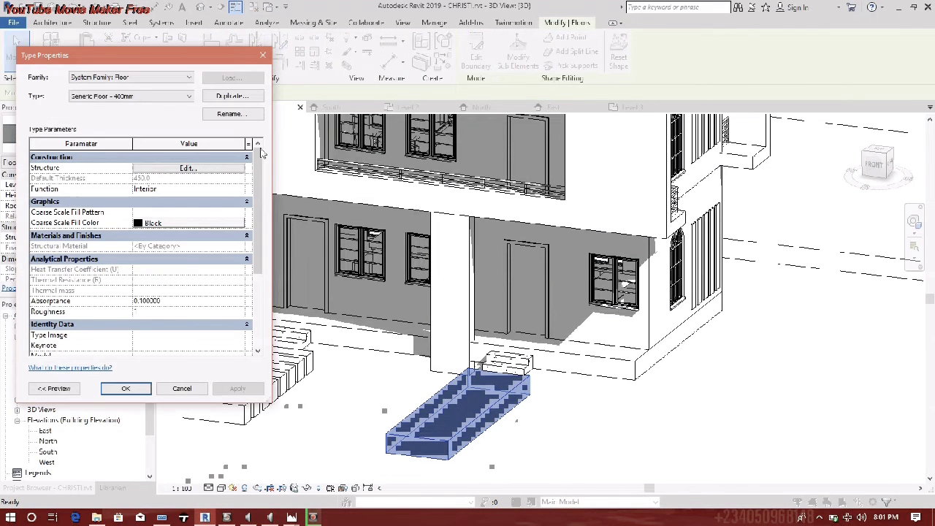
click(232, 96)
click(145, 253)
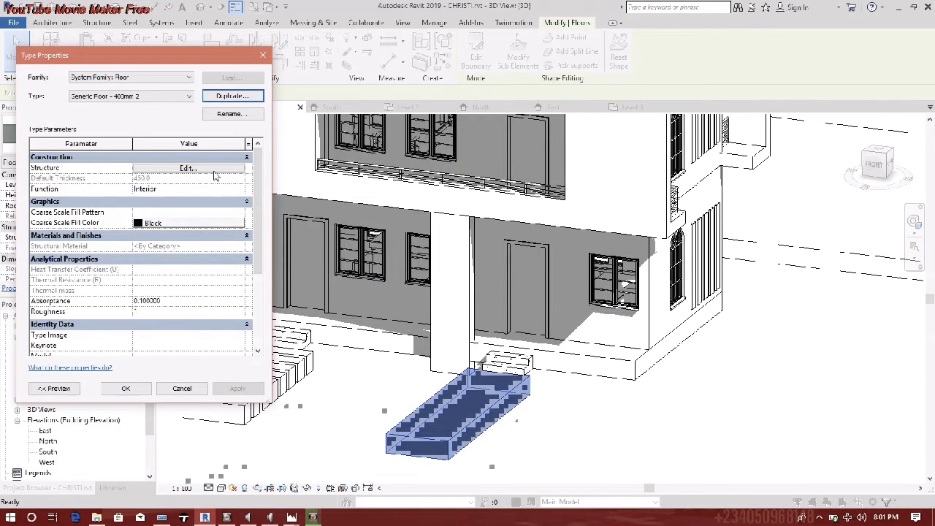
click(216, 169)
click(155, 193)
text(50)
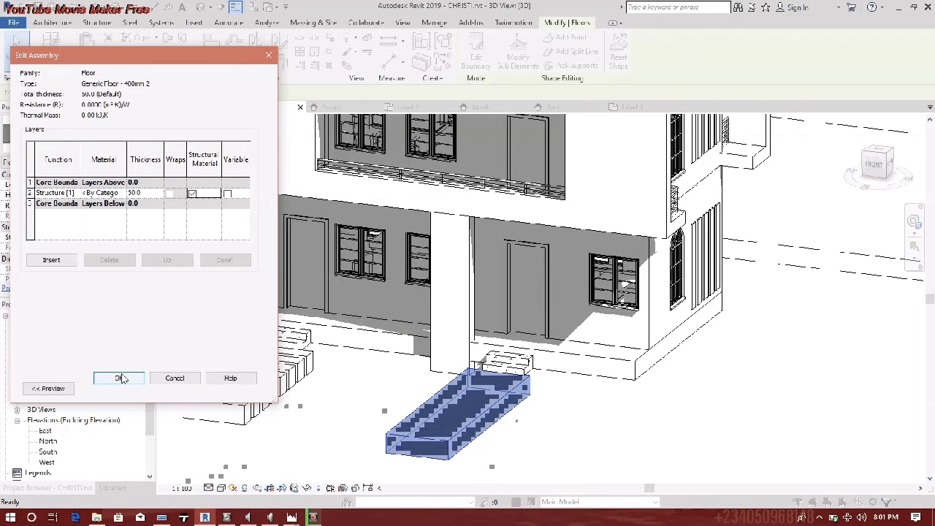
click(120, 378)
click(115, 393)
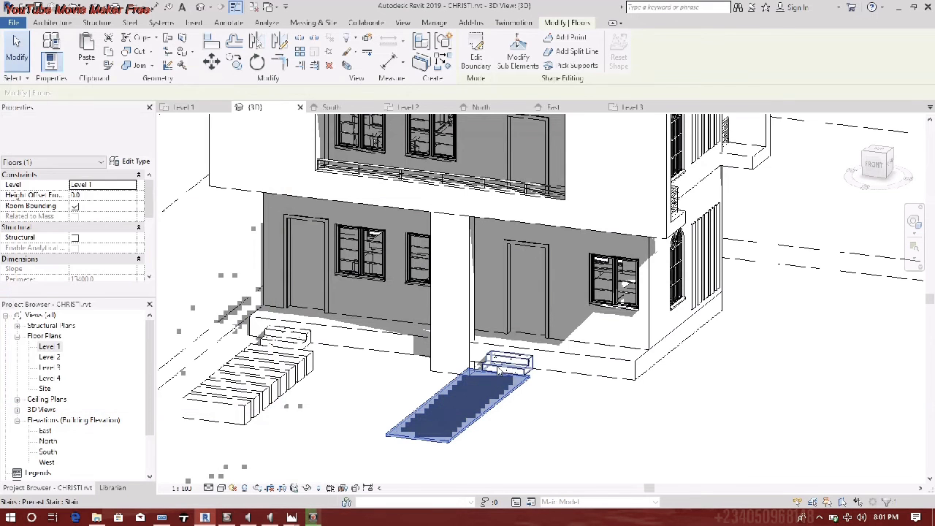
middle_drag(448, 425, 538, 423)
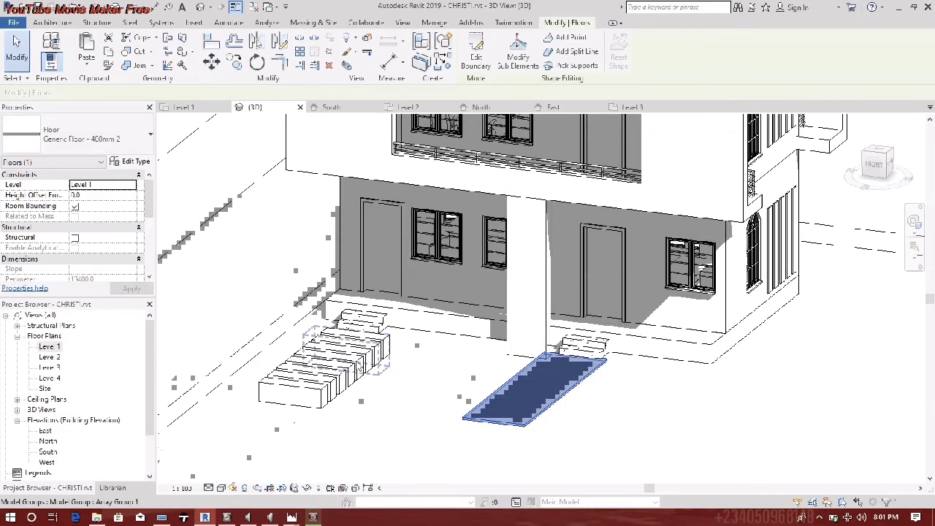
click(321, 362)
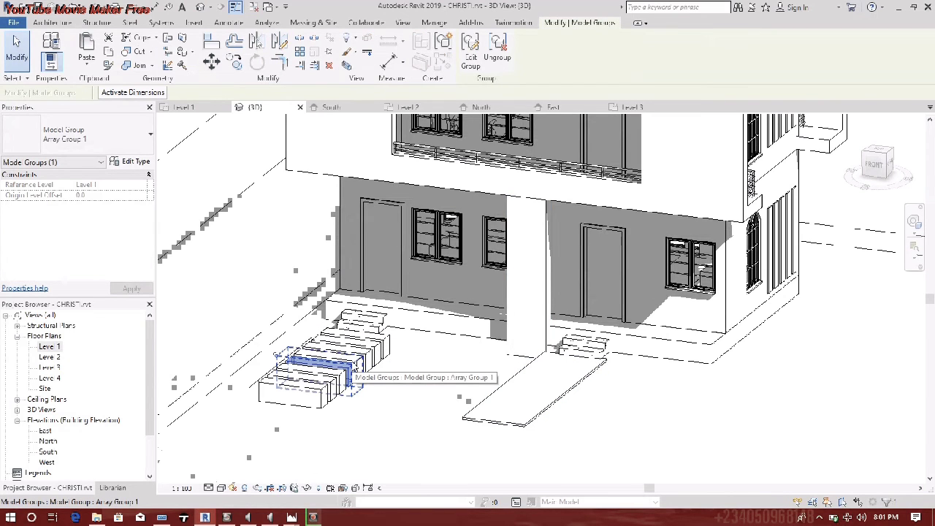
- Inside the stepping-stone group, give a floor the new 50-thick type Generic Floor - 400mm 3
double_click(325, 363)
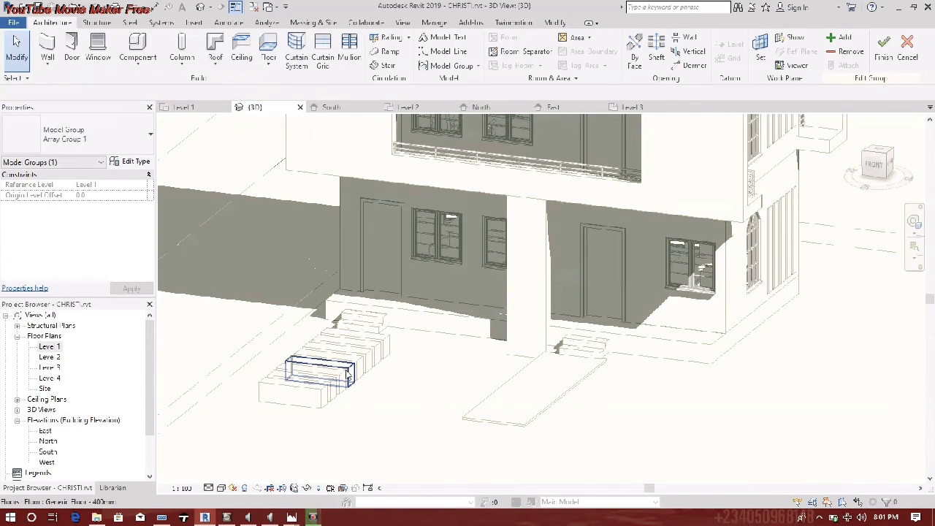
click(187, 194)
click(138, 163)
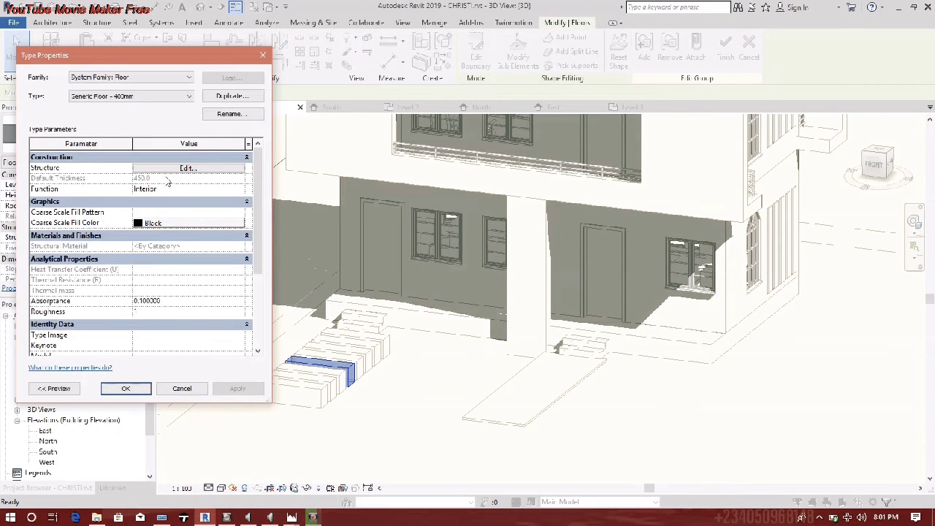
click(236, 95)
click(146, 253)
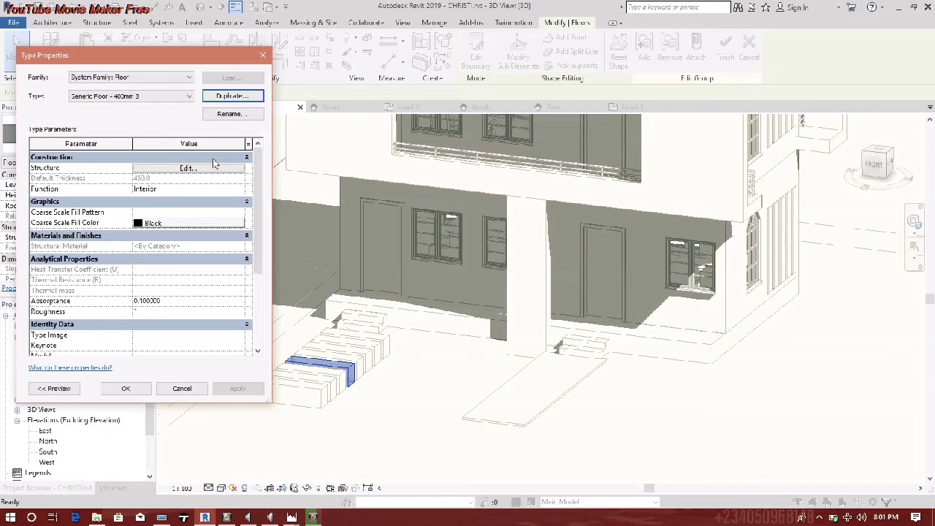
click(210, 168)
click(159, 192)
text(50)
key(Return)
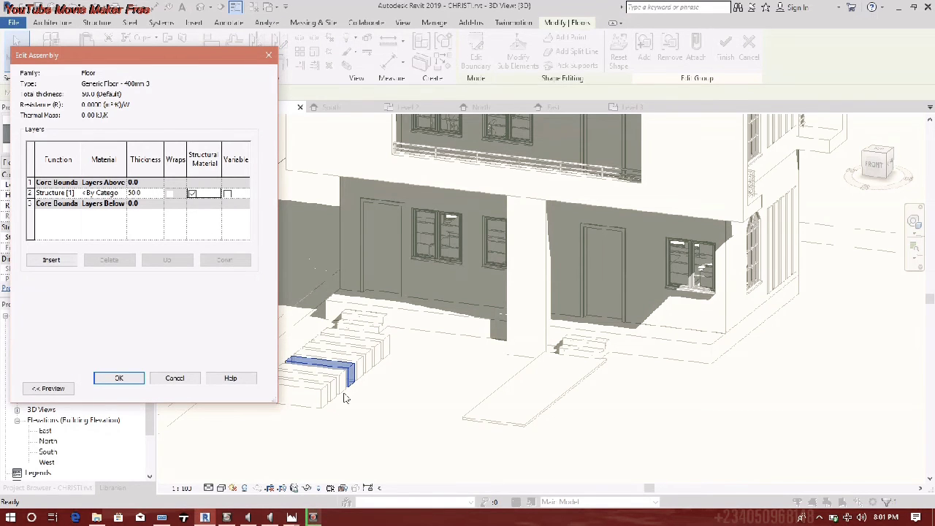
click(119, 379)
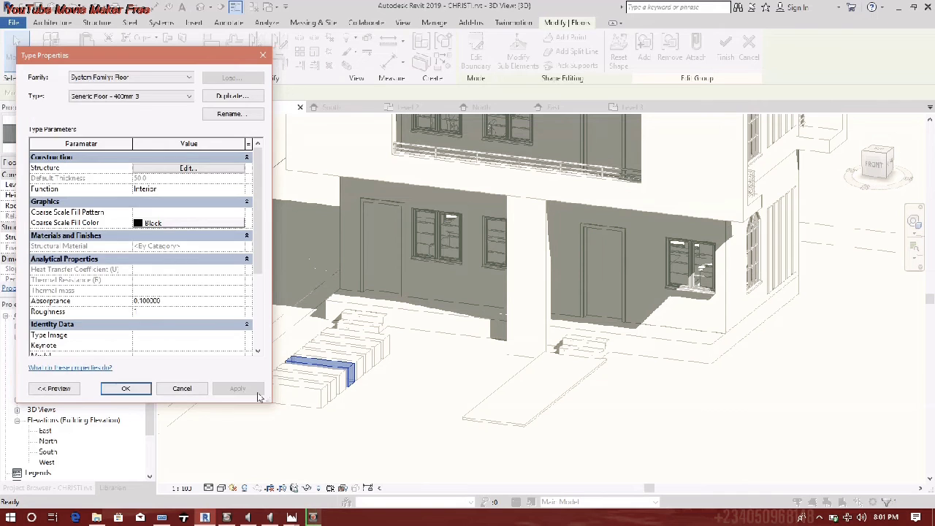
click(125, 387)
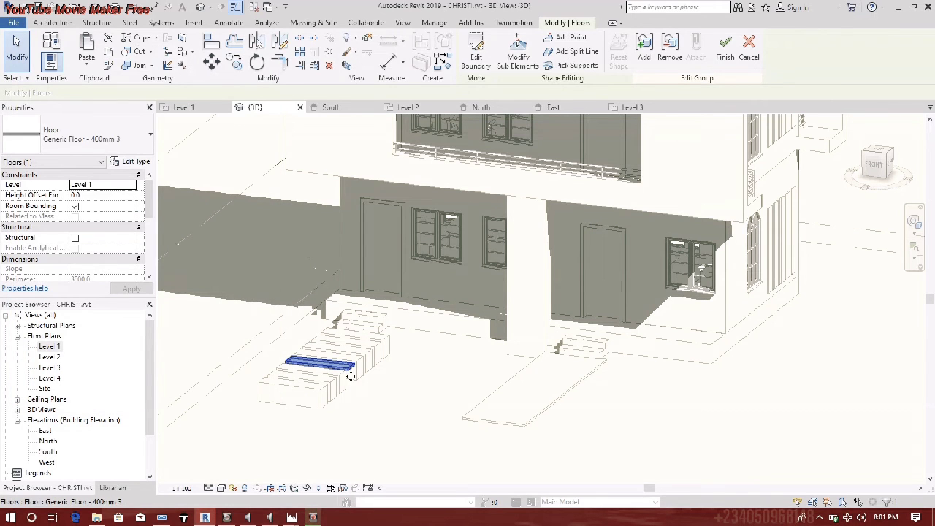
key(Escape)
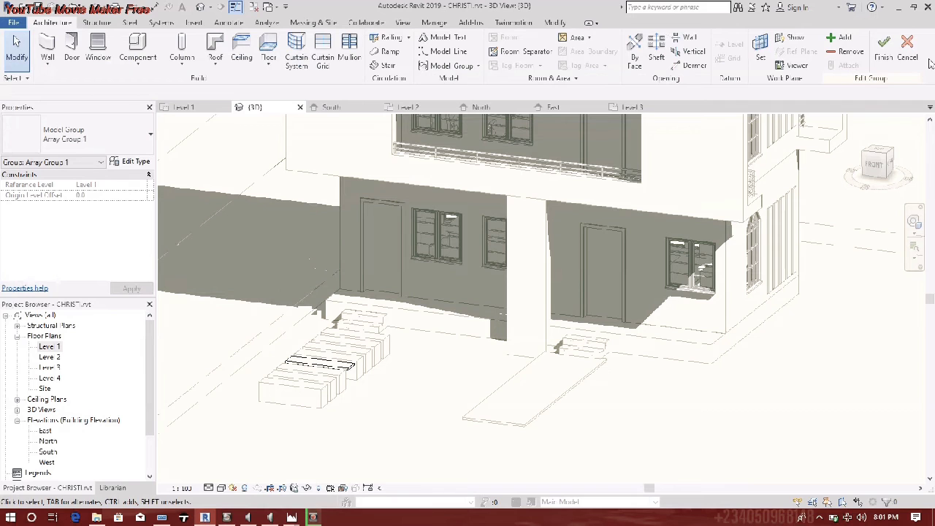
- Finish the group edit, resolve the inconsistent-groups warning, and deselect
click(885, 58)
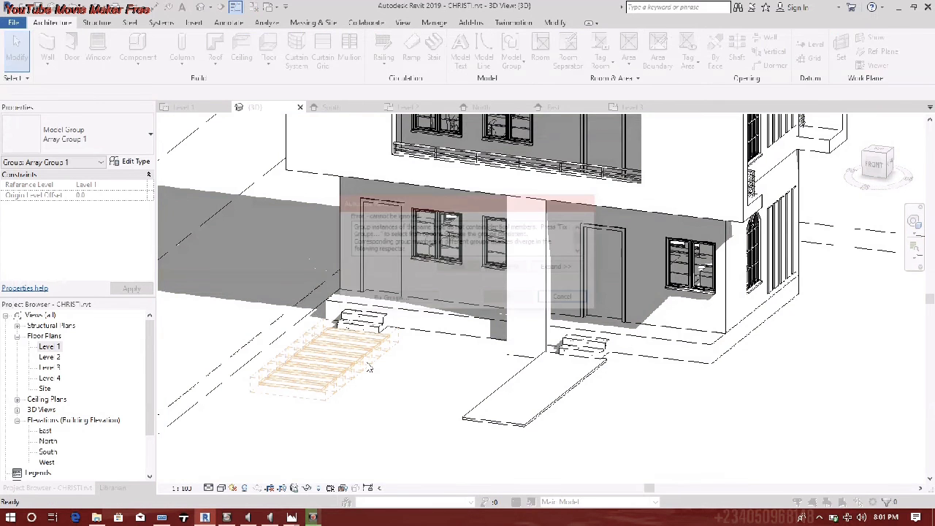
click(388, 301)
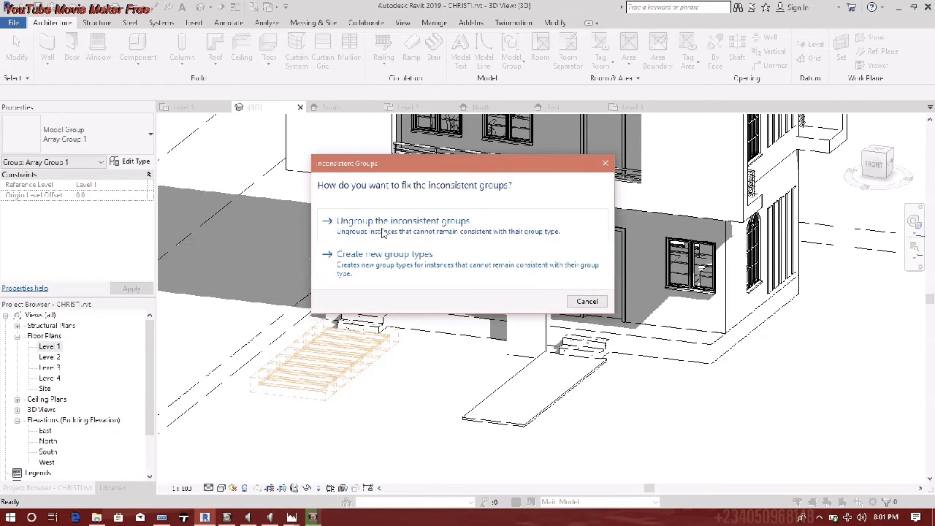
click(586, 301)
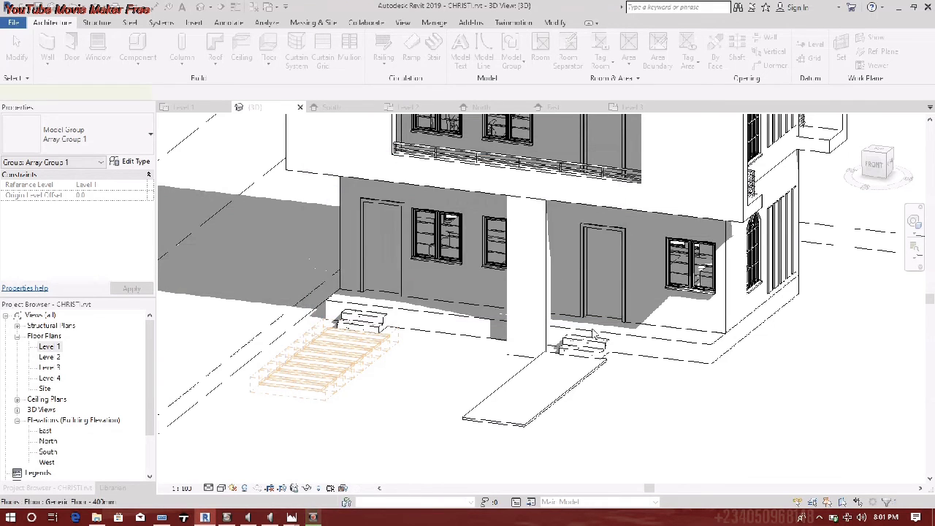
click(343, 407)
- Reselect the stepping-stone group, then move the large ground slab and undo the move
click(270, 384)
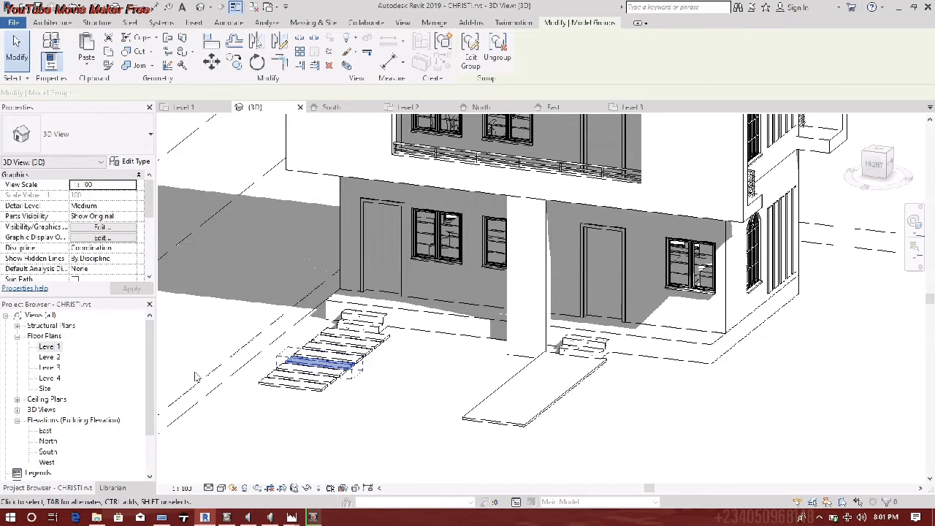
scroll(377, 356, down, 3)
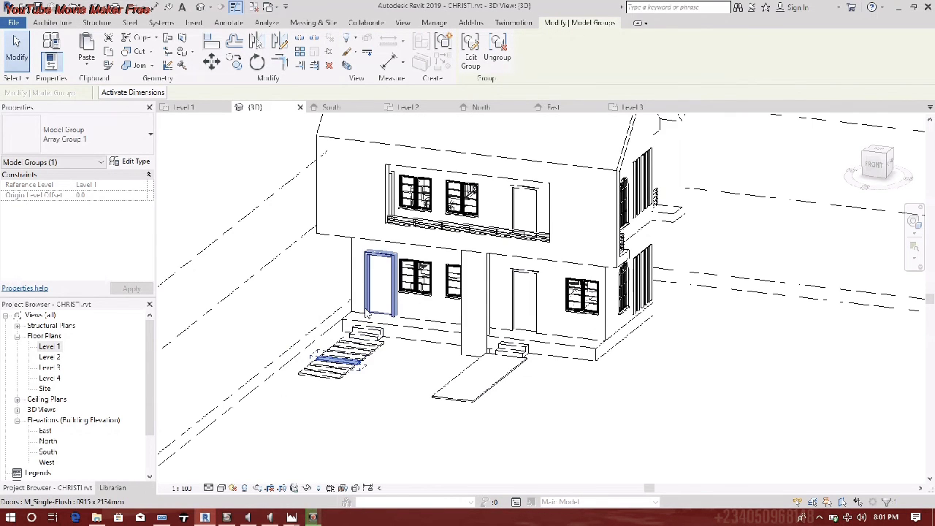
click(418, 338)
drag(287, 396, 308, 390)
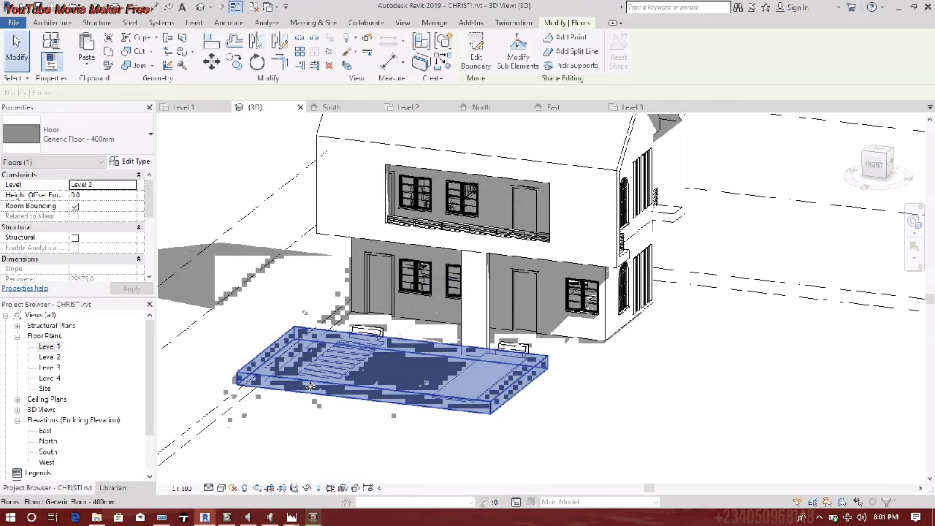
key(ctrl+z)
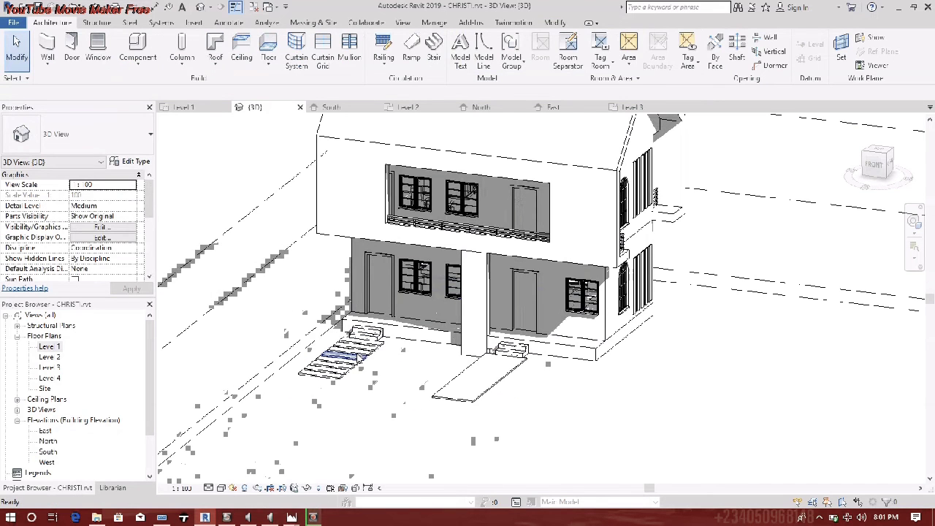
- Open the front stepping floor's boundary sketch and leave it without changes
click(368, 352)
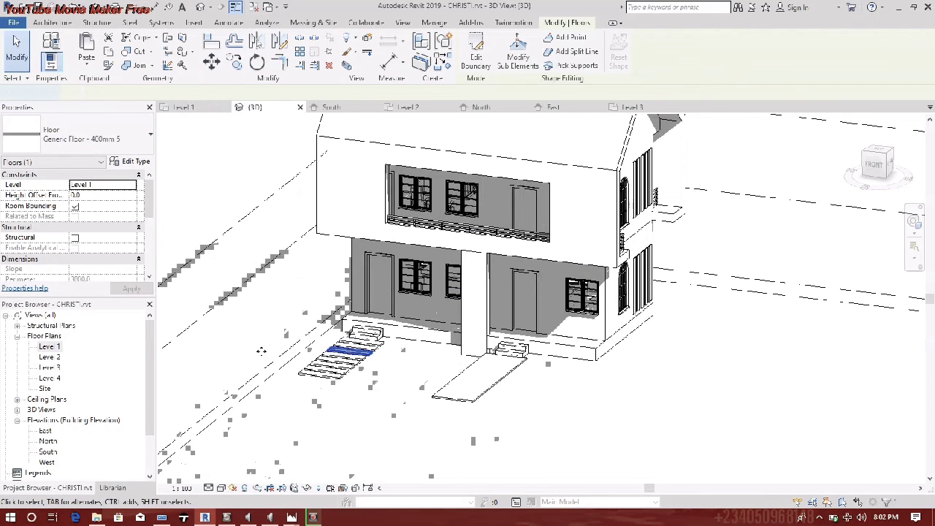
double_click(351, 352)
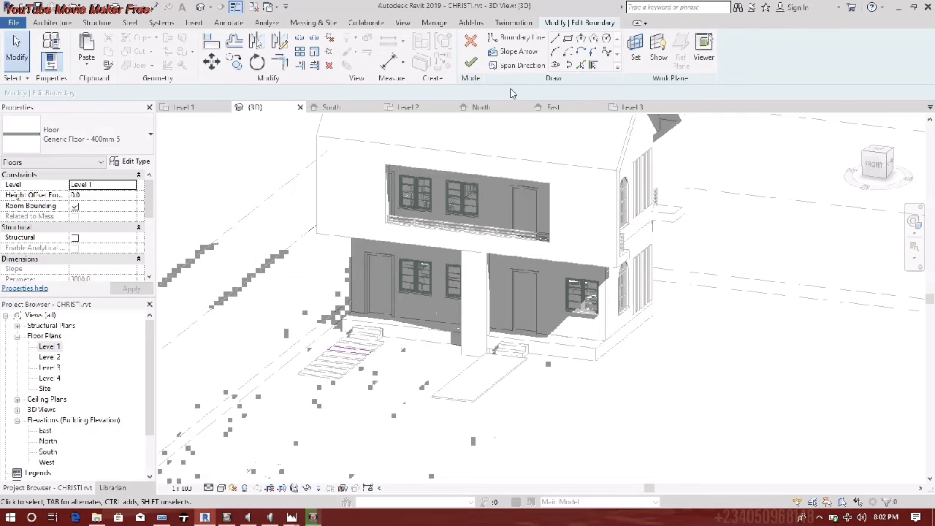
click(470, 63)
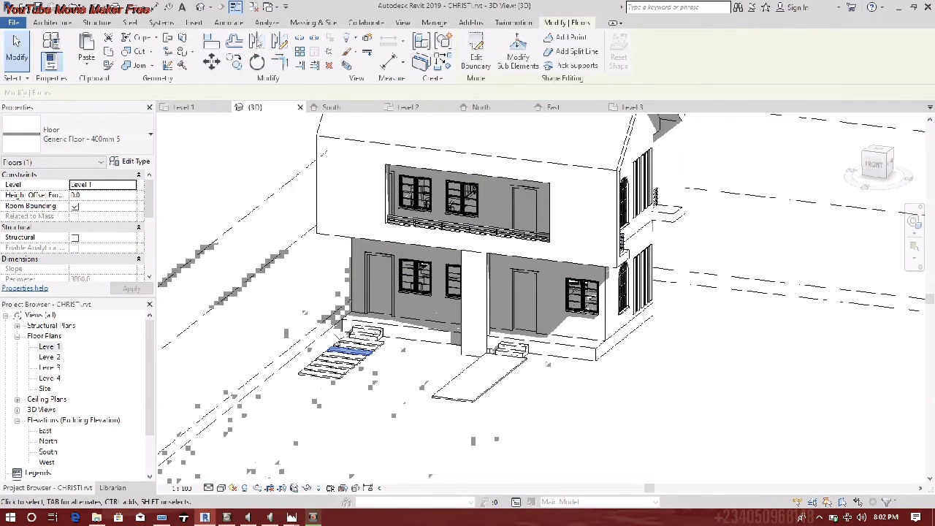
click(388, 429)
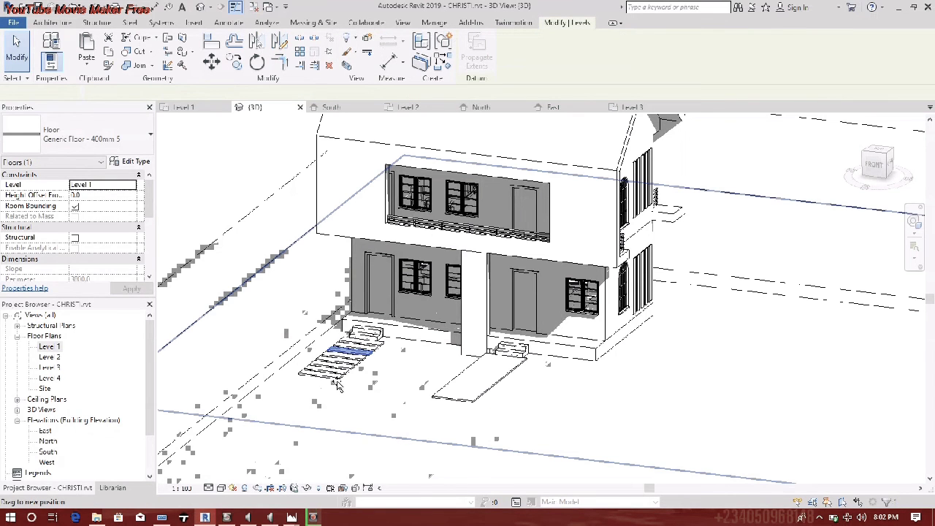
click(302, 351)
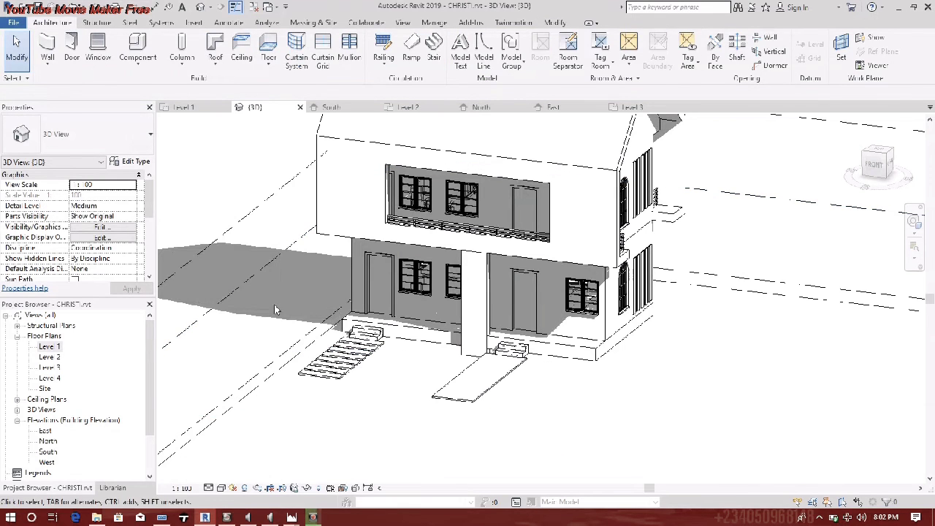
- Pick the arrayed stepping-floor group in front of the entrance and ungroup it
drag(307, 346, 417, 447)
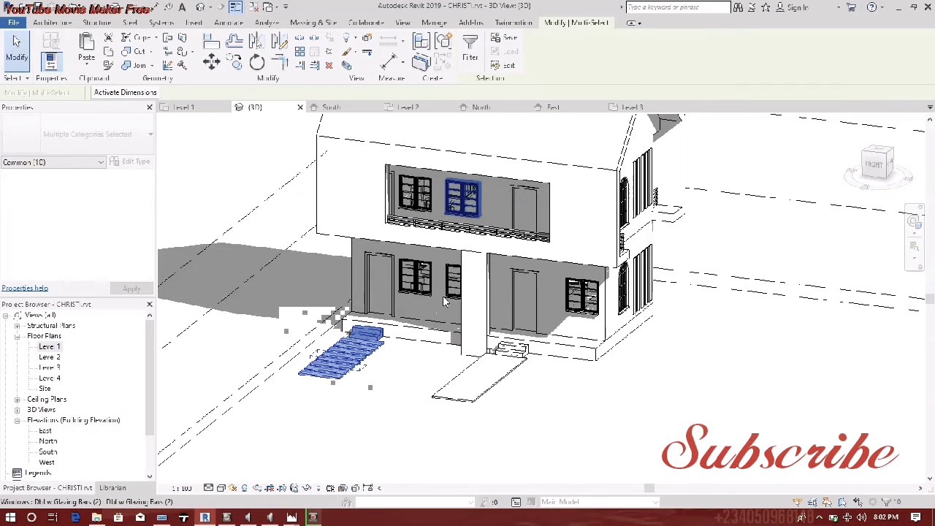
shift+click(371, 336)
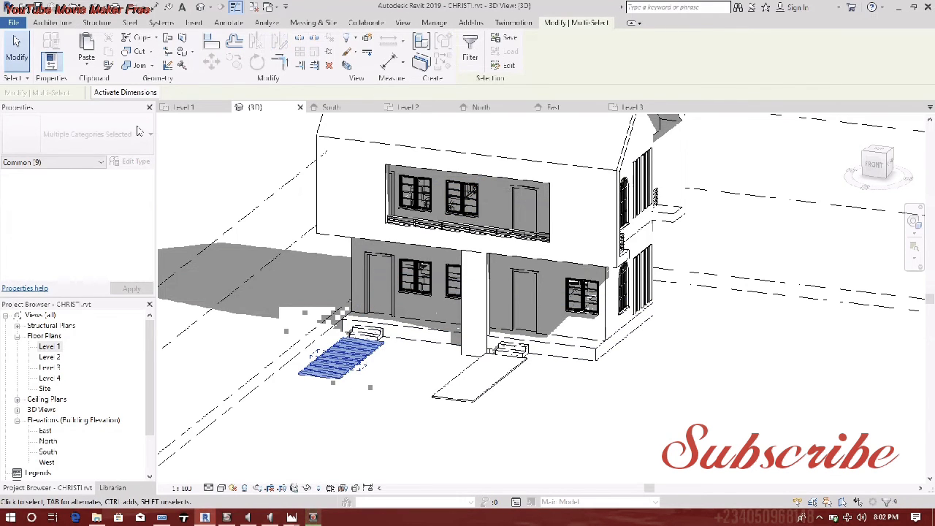
click(358, 439)
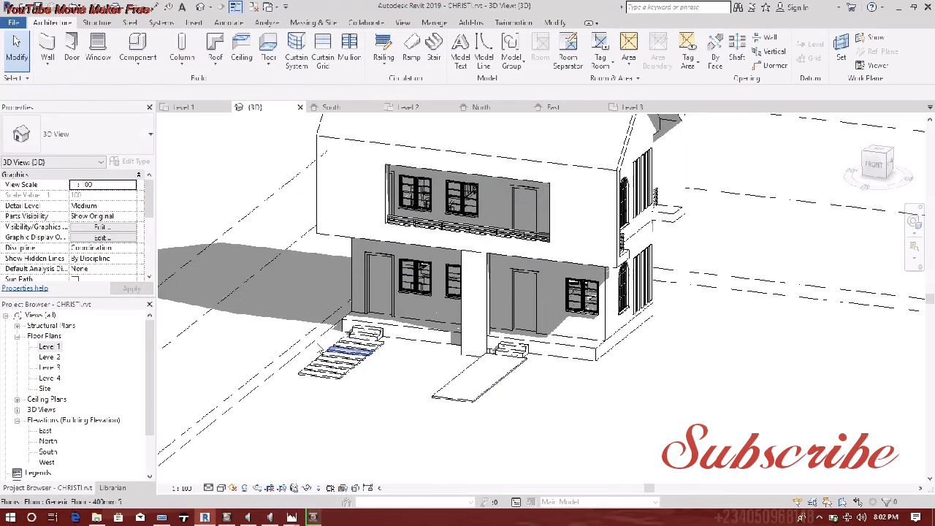
drag(280, 296, 400, 428)
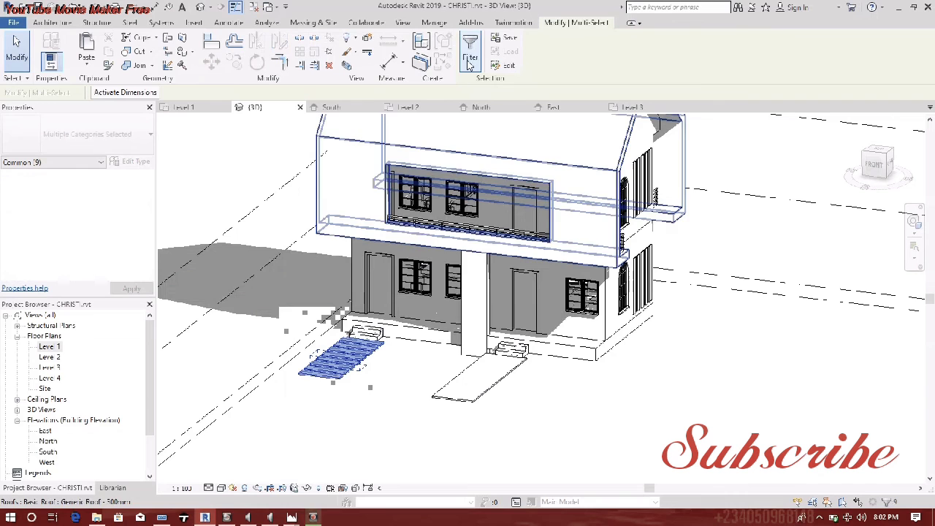
click(376, 476)
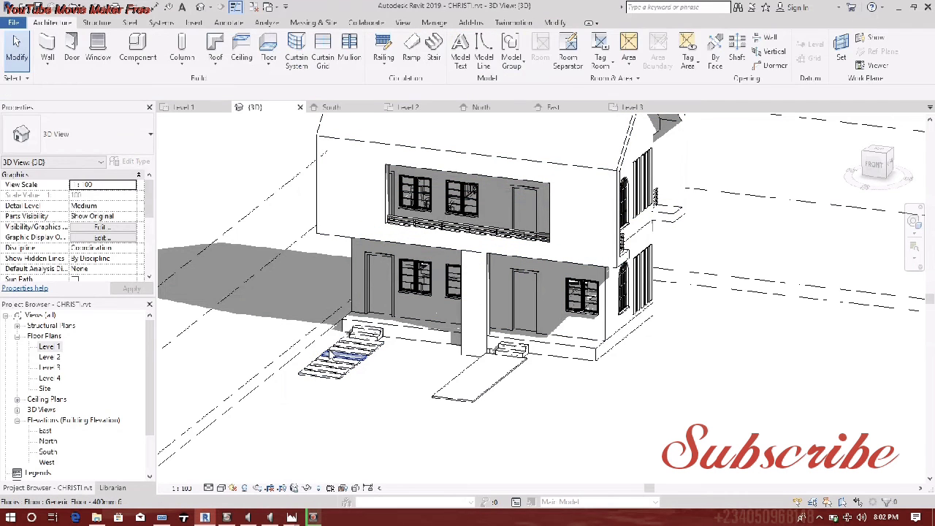
click(345, 370)
click(348, 367)
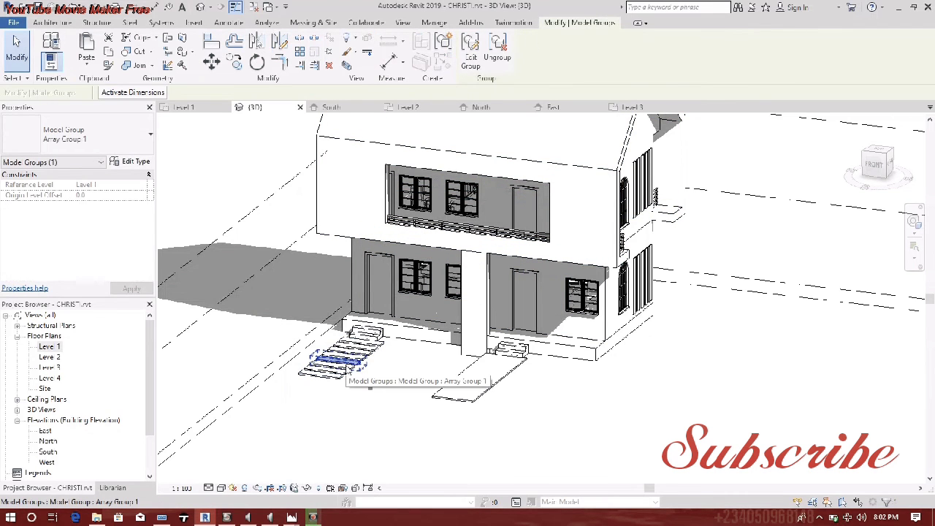
click(497, 51)
- Check the now-separate stepping floors individually, ending with the bottom step selected
click(338, 378)
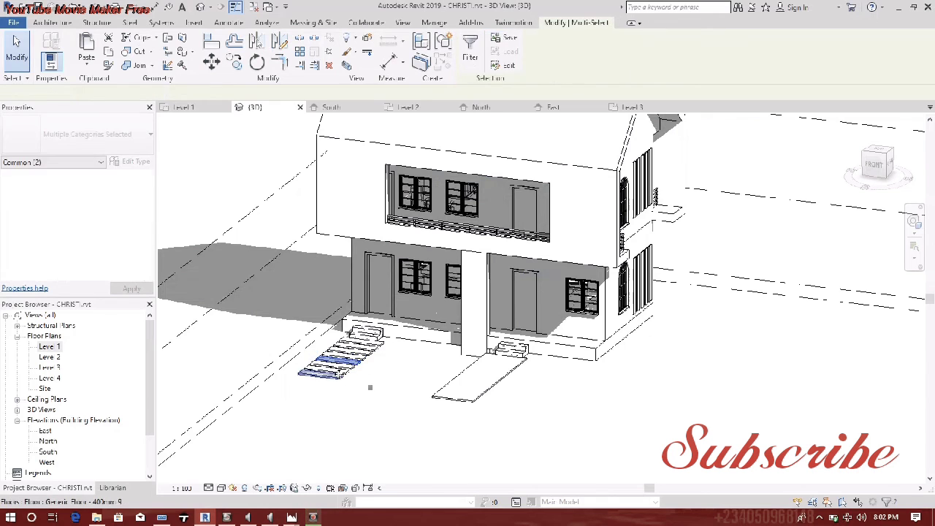
drag(281, 282, 389, 401)
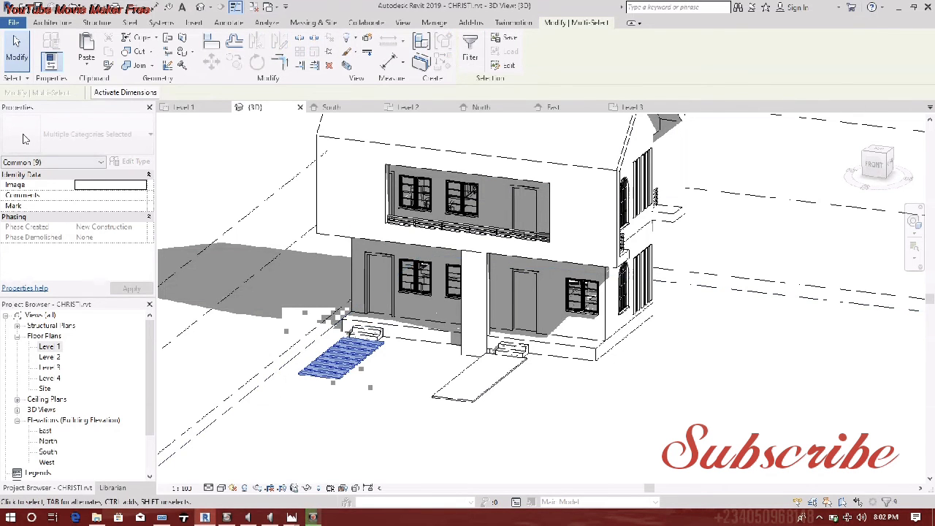
click(304, 465)
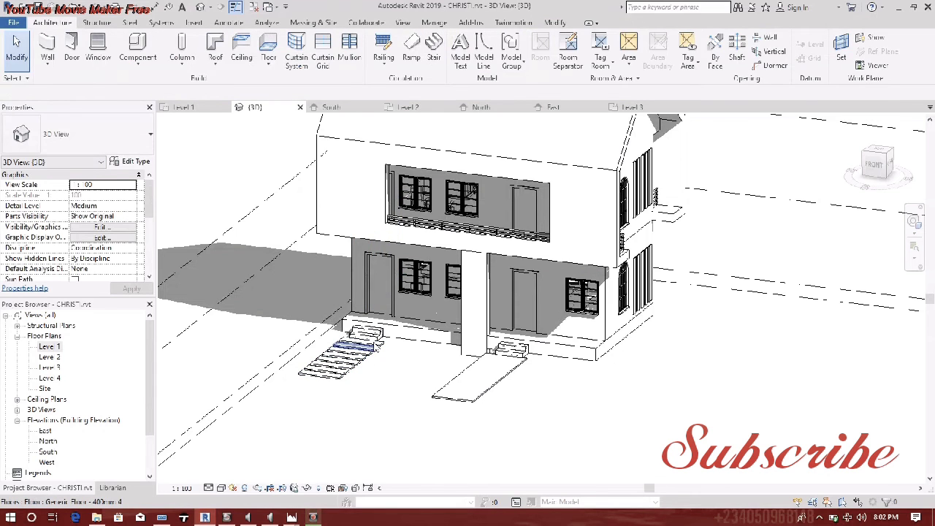
click(376, 349)
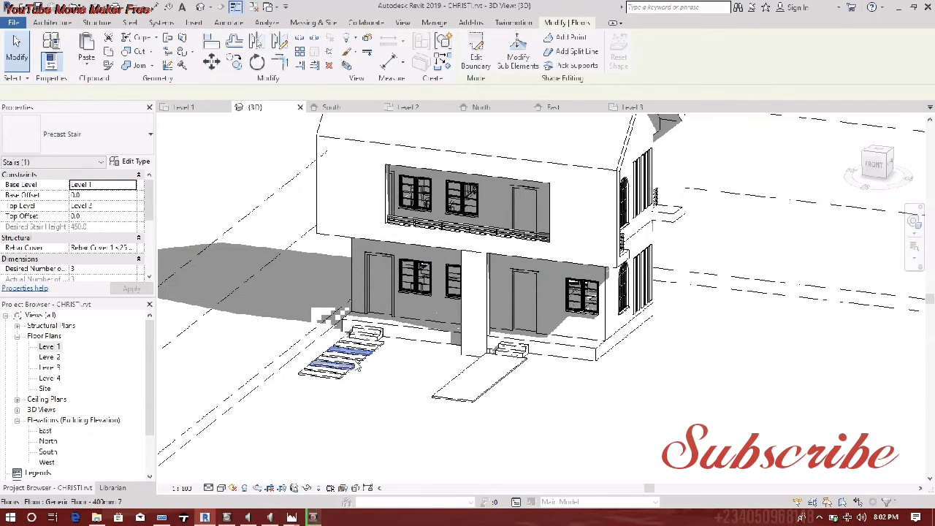
click(353, 365)
click(342, 378)
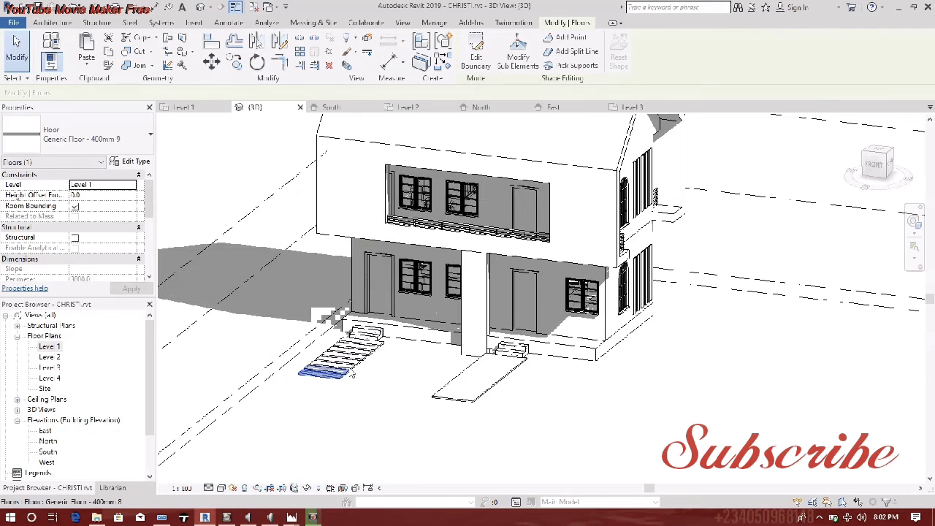
click(349, 381)
click(343, 377)
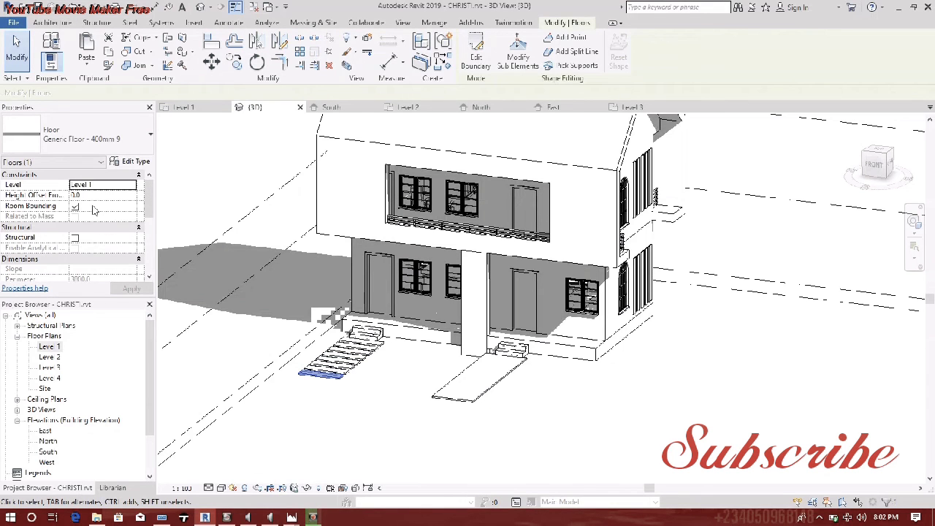
- Switch the bottom step to Level 2 and back to Level 1, then open the Level 1 plan
click(131, 185)
click(101, 205)
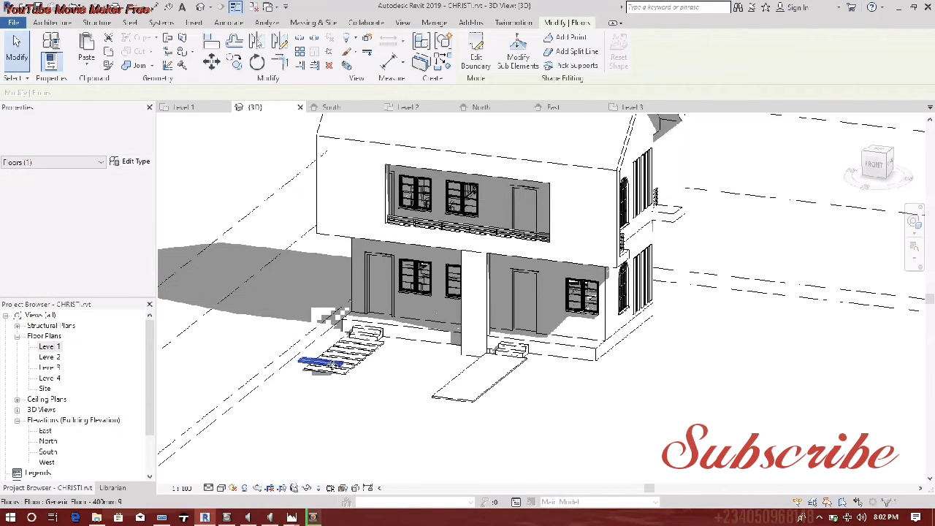
click(132, 188)
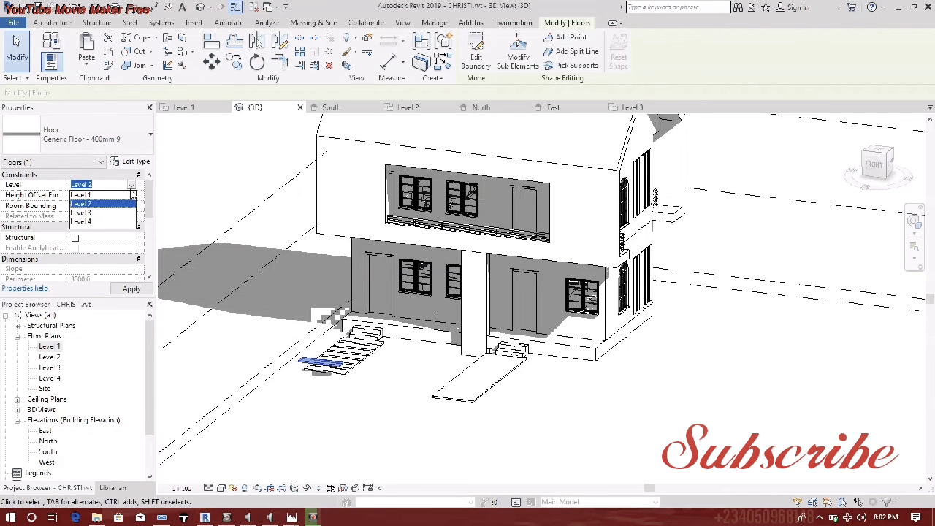
click(95, 195)
shift+middle_drag(374, 382, 359, 411)
click(367, 397)
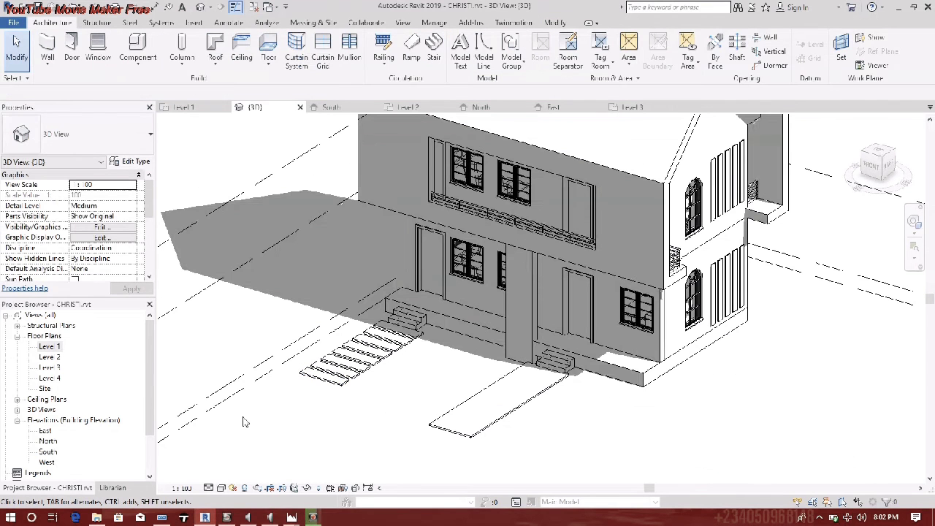
double_click(49, 346)
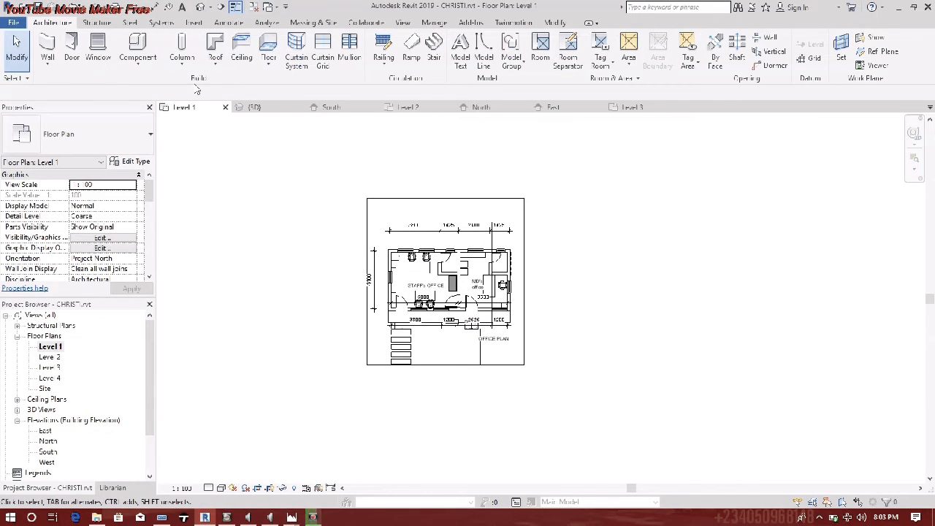
- Sketch a rectangular floor enclosing the whole building on Level 1 as the ground slab
click(269, 52)
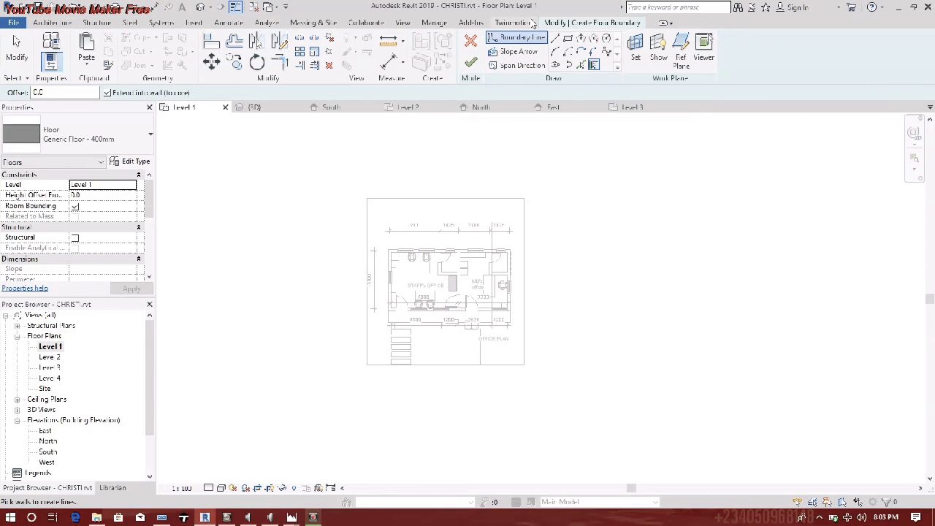
click(569, 39)
click(303, 157)
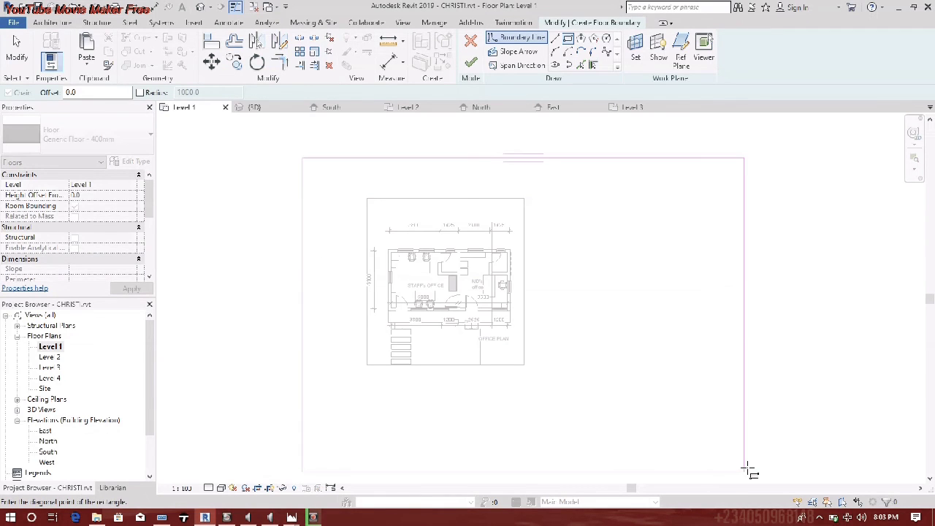
click(637, 437)
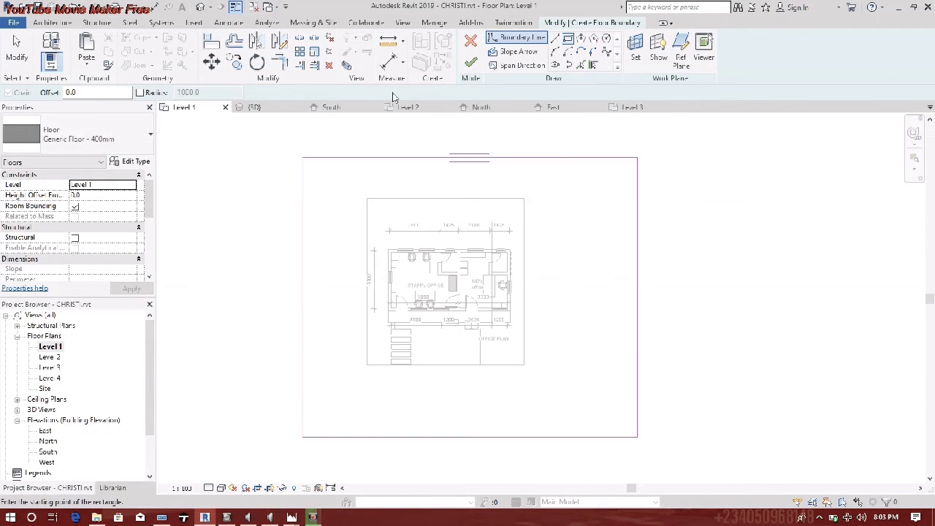
click(471, 62)
click(349, 286)
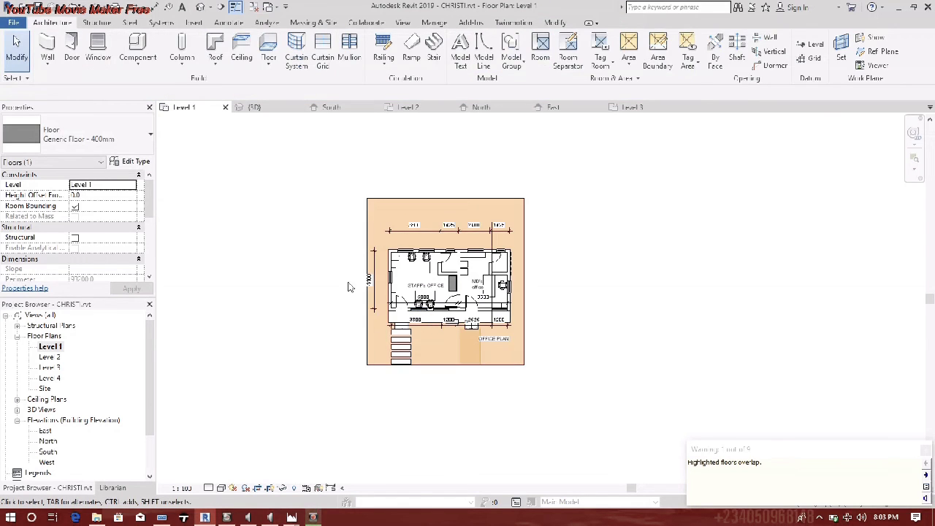
- In the 3D view, check the ground slab's floor type, leaving it unchanged
click(203, 9)
scroll(305, 385, down, 2)
click(369, 427)
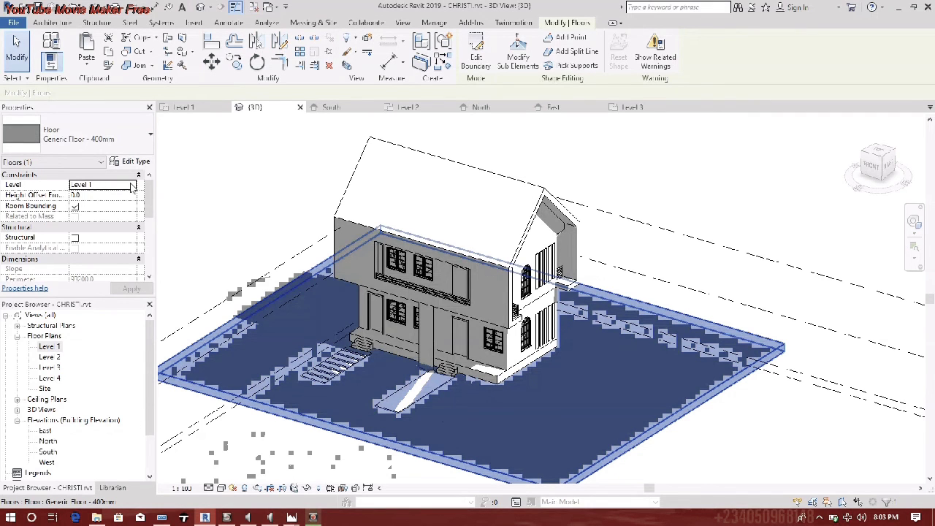
click(88, 135)
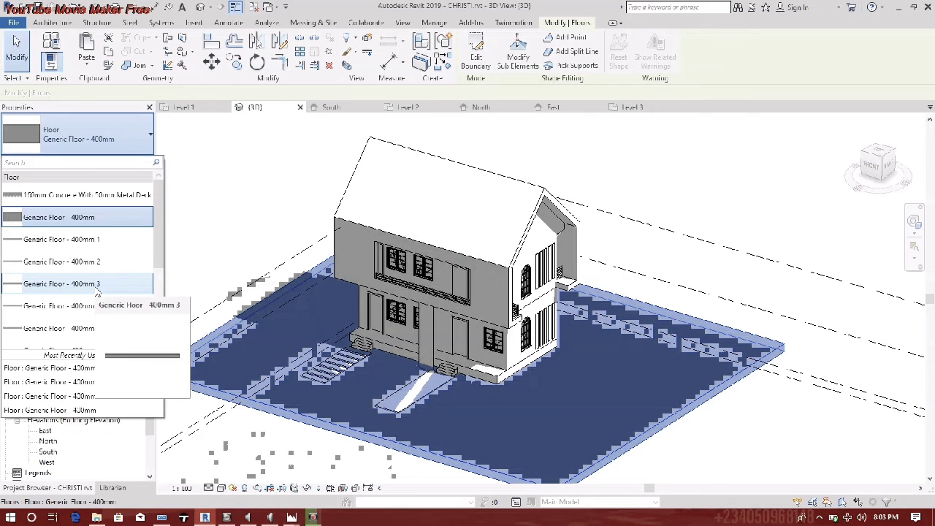
click(93, 318)
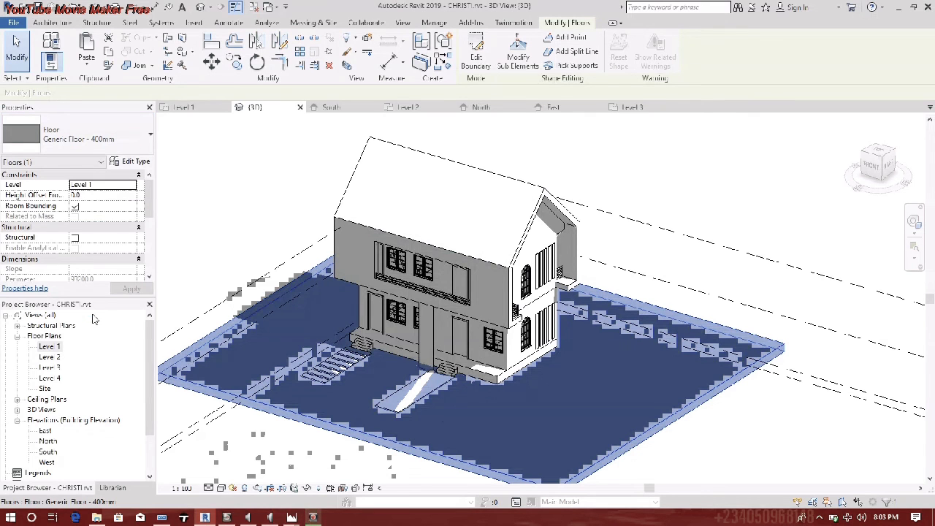
click(735, 434)
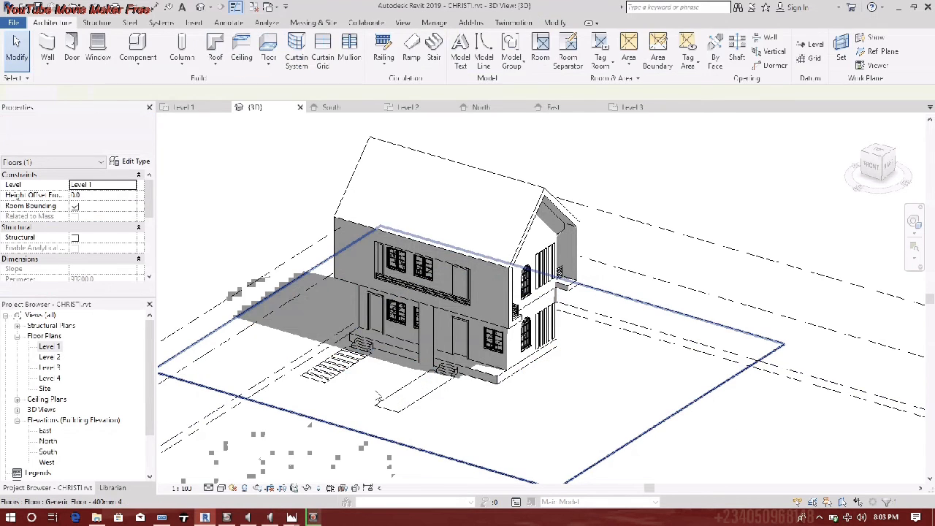
- Zoom the 3D view in on the front steps and walkway above the ground slab
click(401, 404)
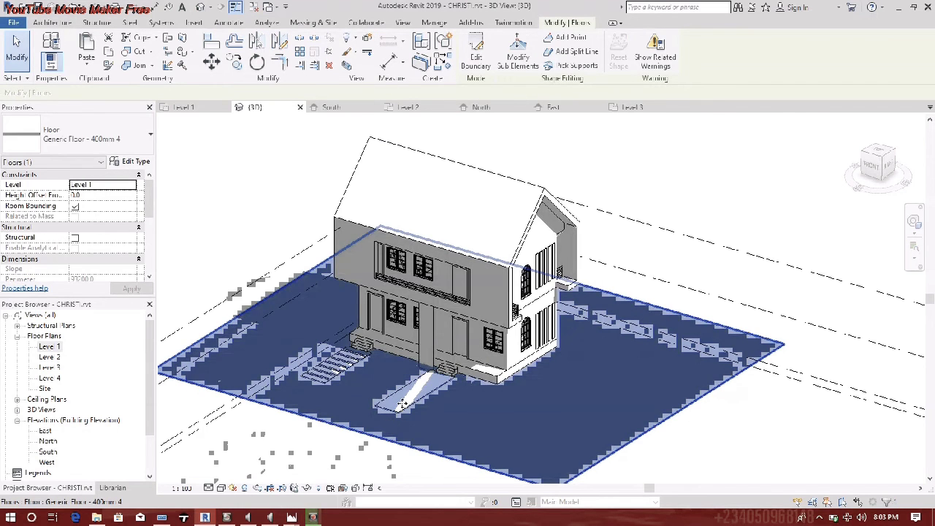
scroll(401, 403, up, 5)
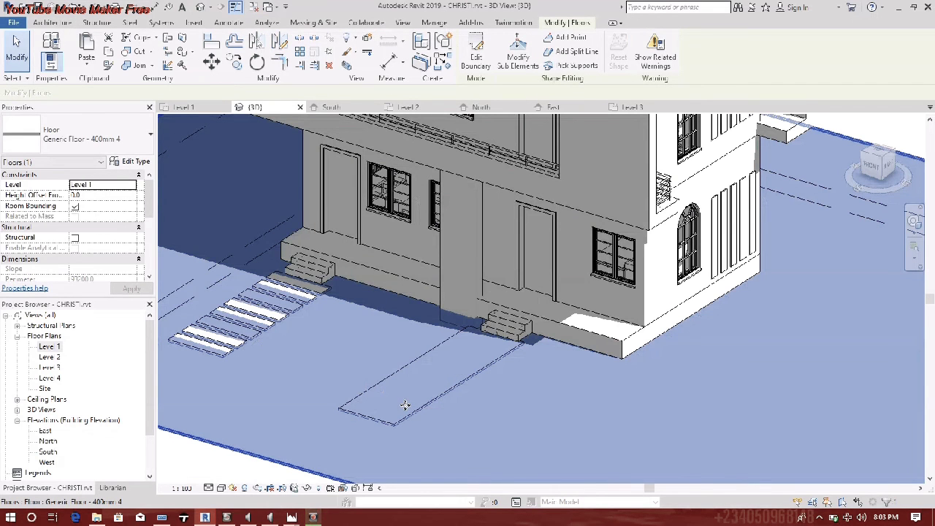
scroll(401, 403, down, 5)
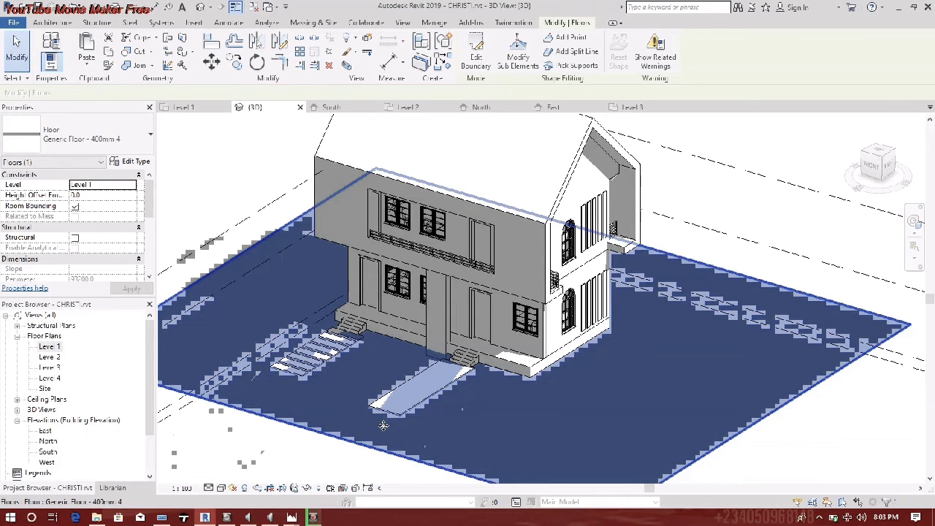
click(377, 431)
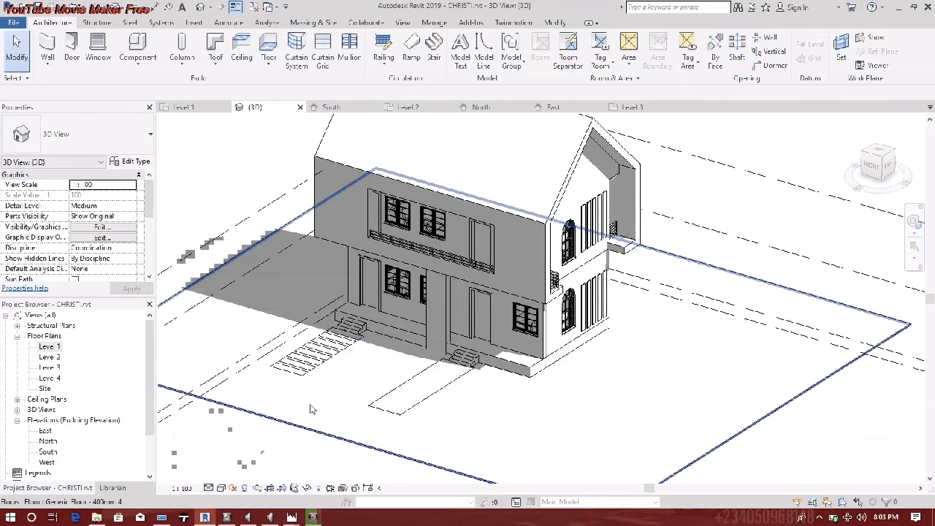
click(334, 395)
scroll(334, 396, up, 5)
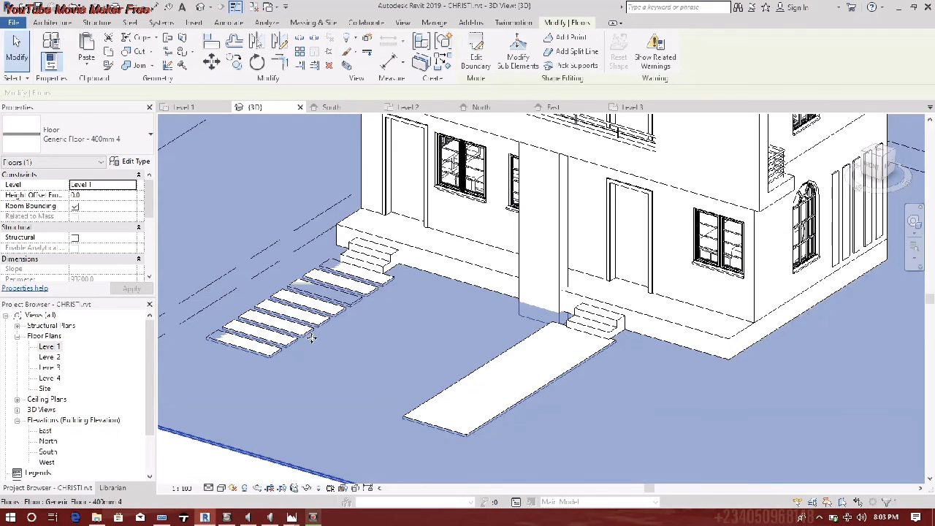
key(Escape)
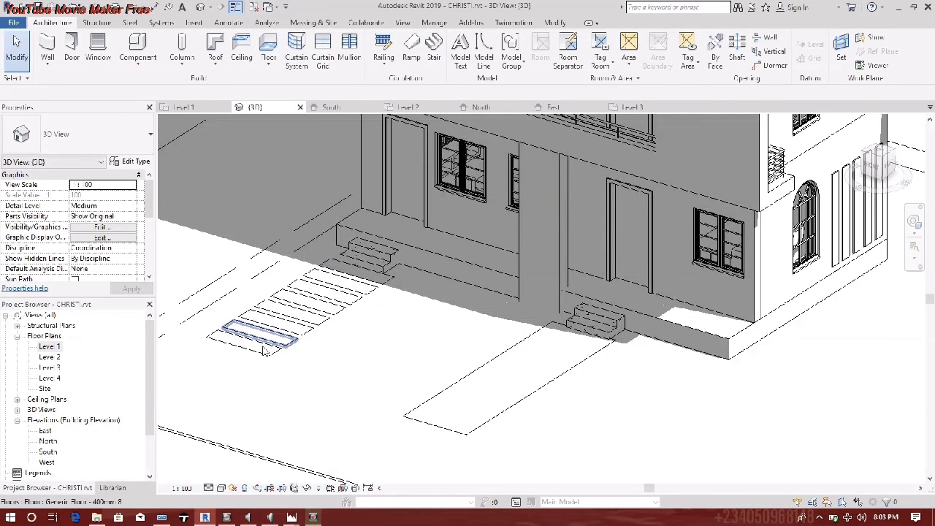
- Select all the stepping-stone slabs and set their Height Offset From Level to 25
click(265, 351)
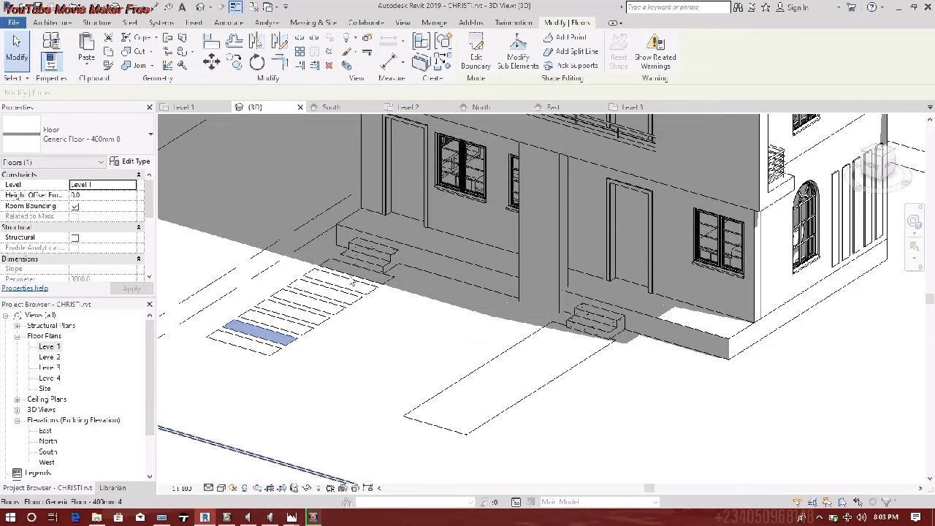
ctrl+click(359, 275)
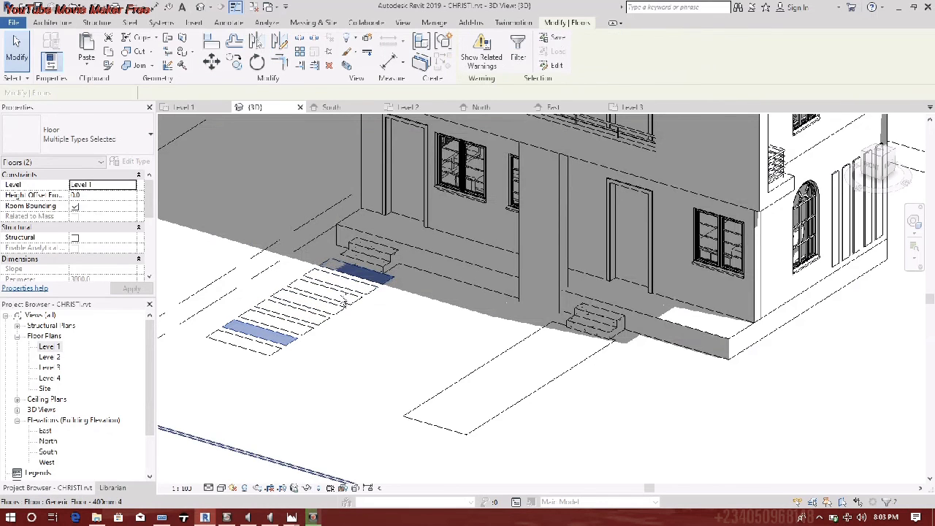
ctrl+click(346, 289)
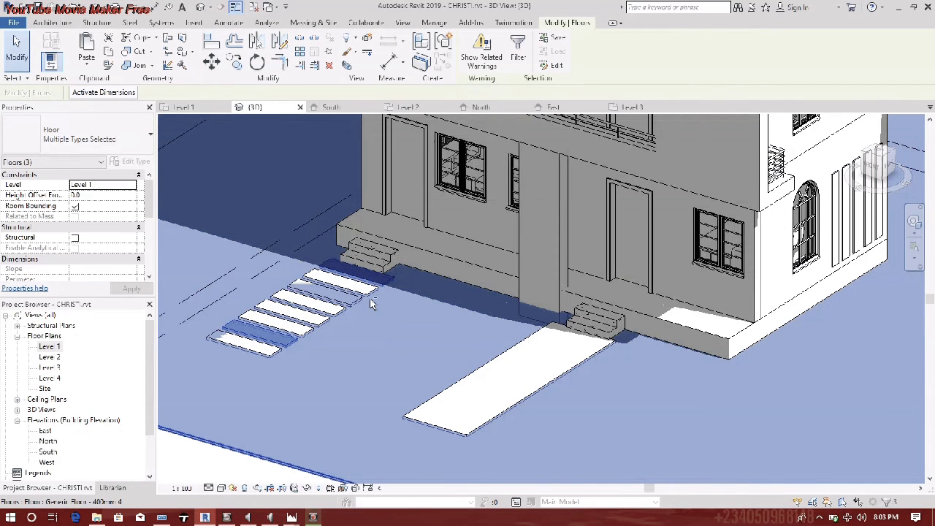
shift+click(394, 324)
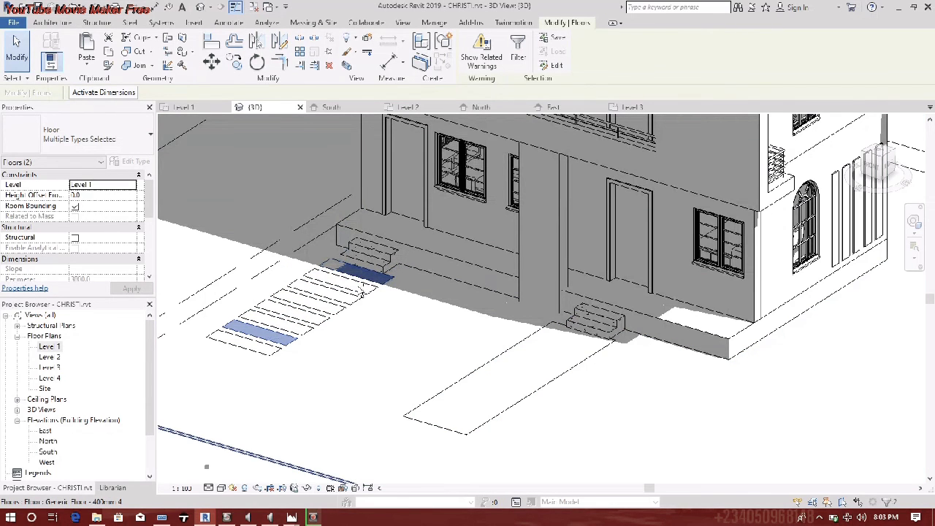
ctrl+click(347, 300)
ctrl+click(321, 301)
ctrl+click(306, 326)
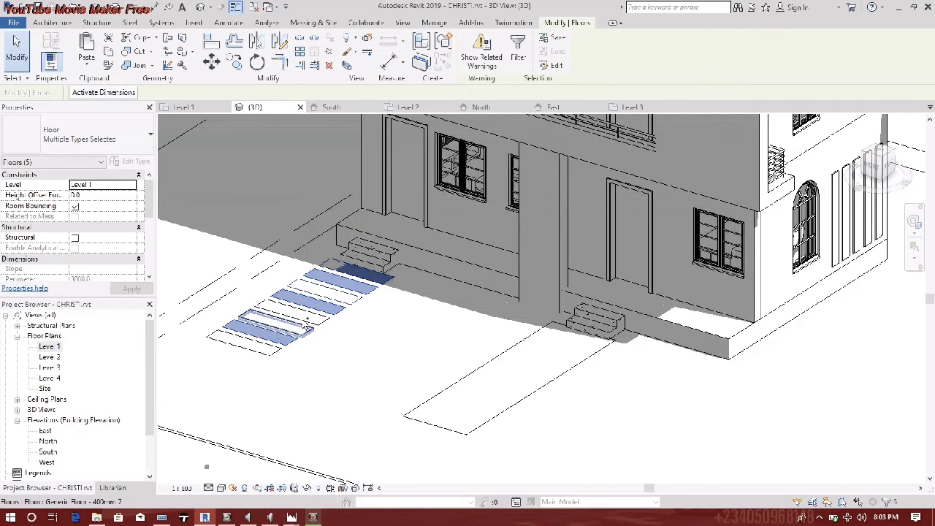
ctrl+click(310, 317)
ctrl+click(295, 328)
ctrl+click(255, 351)
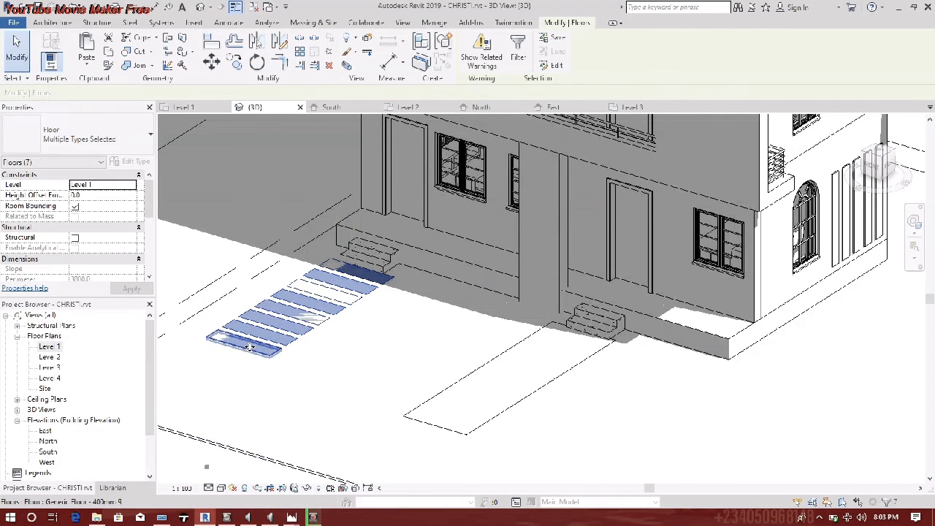
click(94, 195)
text(25)
key(Return)
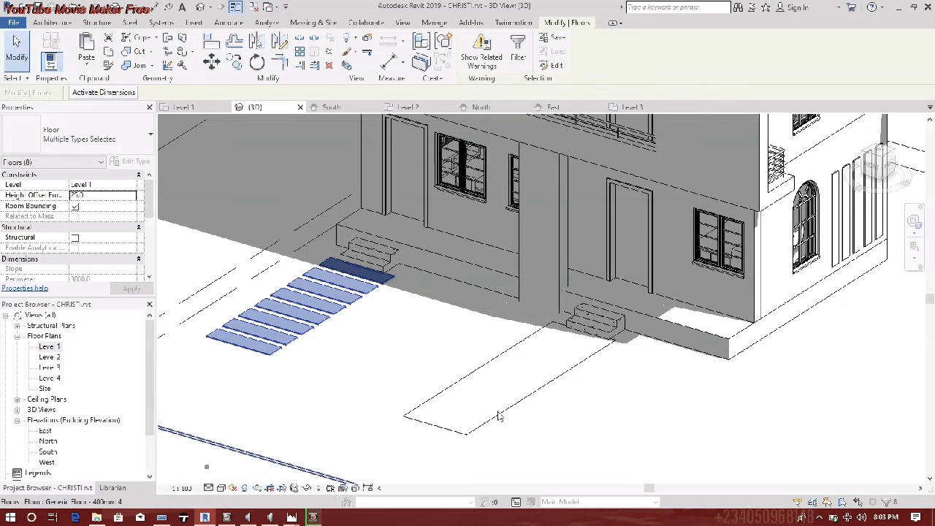
- Give the front walkway slab a Height Offset From Level of 25.0
click(501, 415)
click(119, 196)
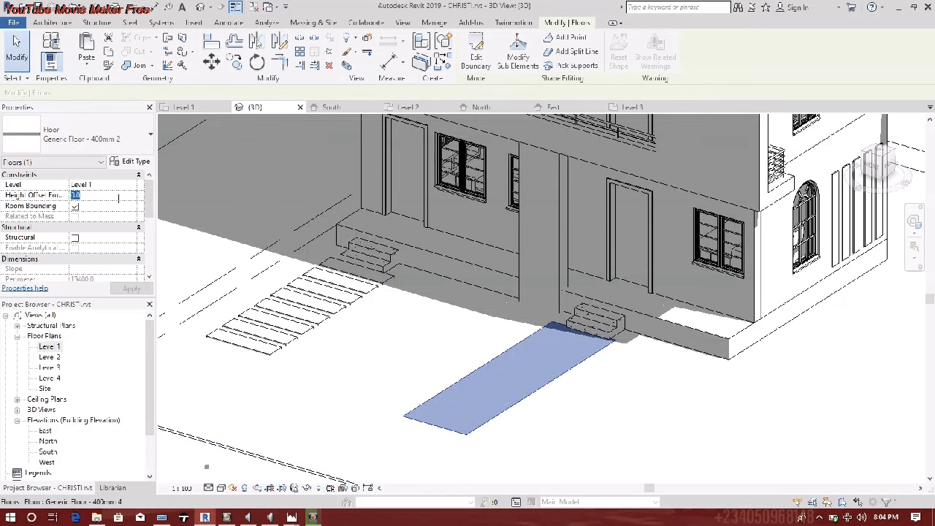
text(25.0)
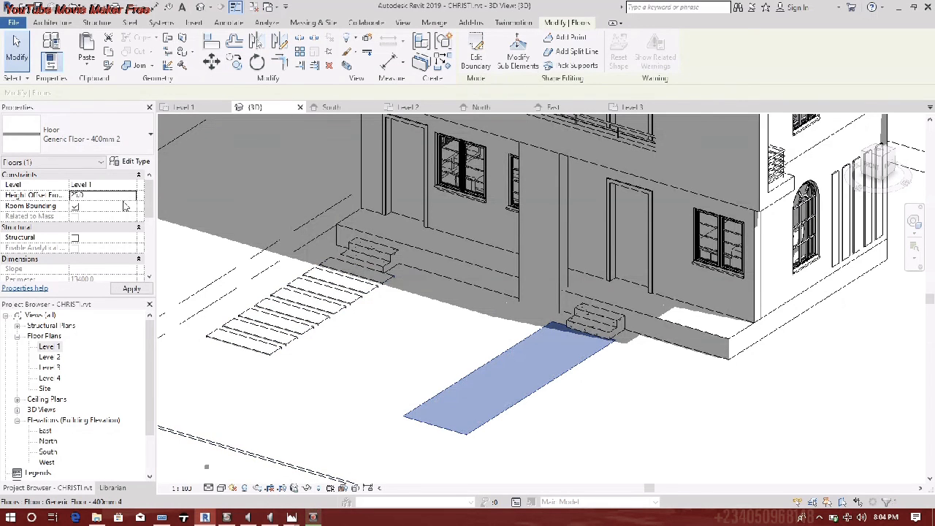
click(329, 375)
key(Escape)
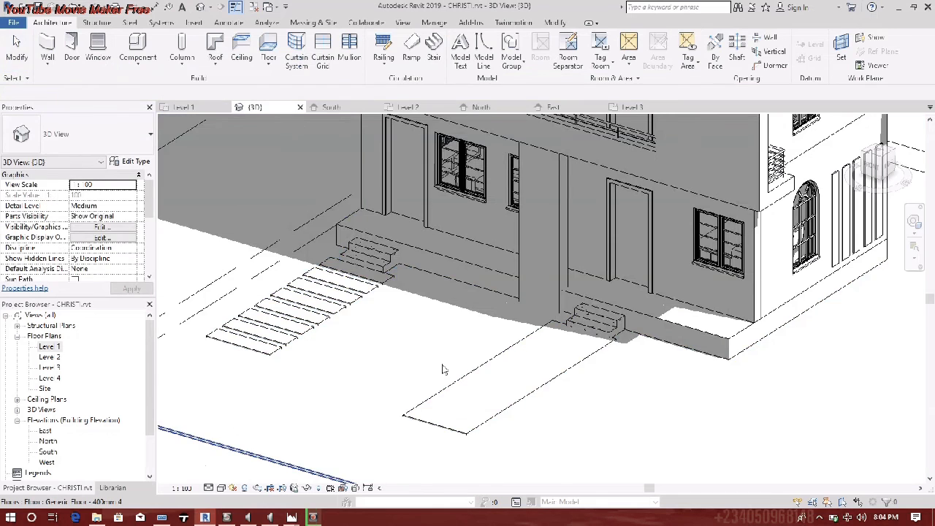
scroll(443, 370, down, 2)
middle_drag(443, 381, 437, 420)
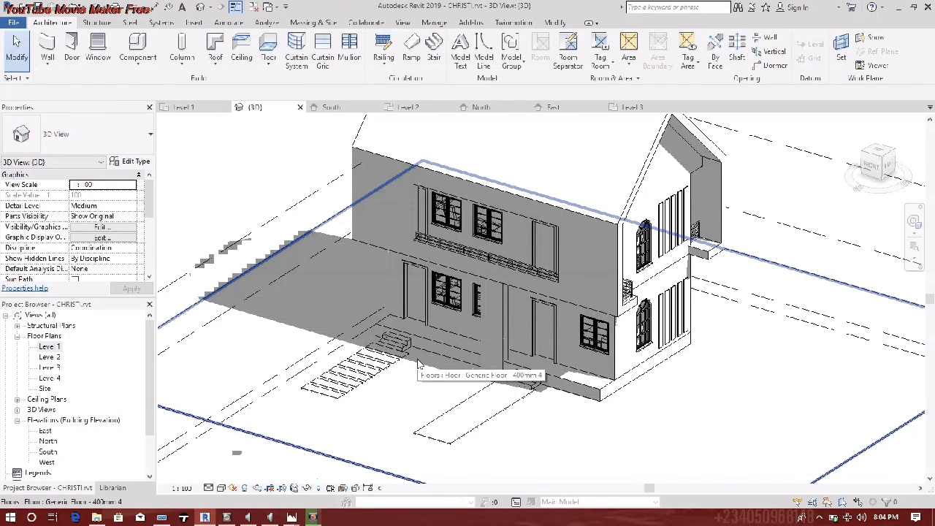
scroll(409, 384, up, 5)
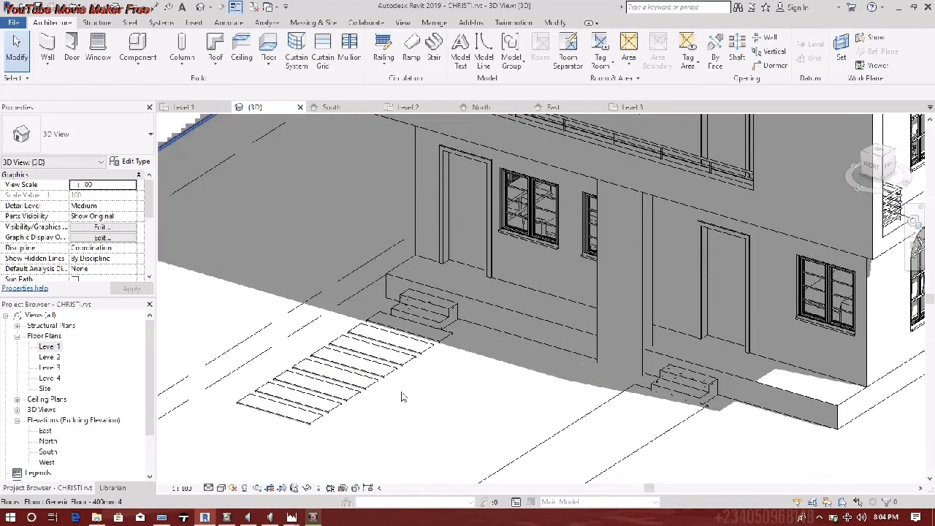
scroll(401, 396, down, 5)
scroll(482, 369, up, 3)
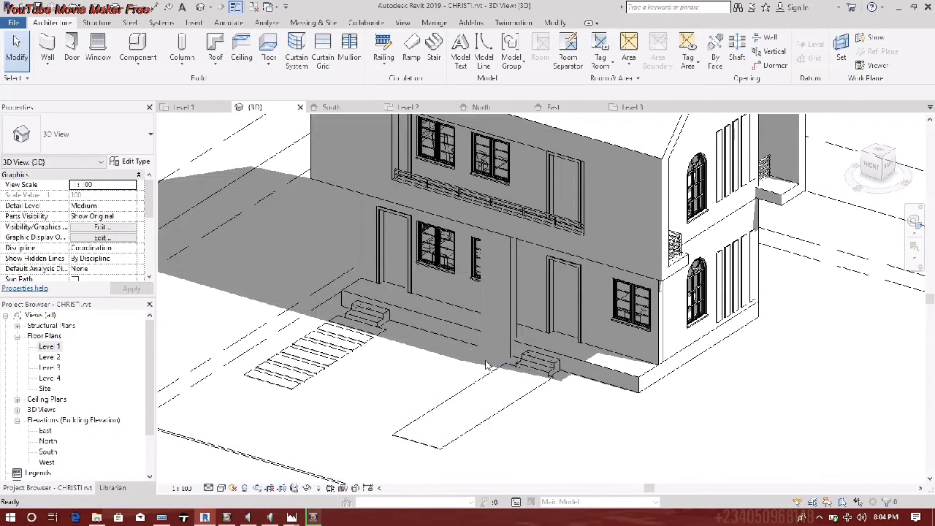
scroll(426, 388, down, 5)
shift+middle_drag(426, 388, 555, 470)
scroll(472, 377, down, 3)
shift+middle_drag(467, 370, 323, 282)
scroll(584, 349, up, 6)
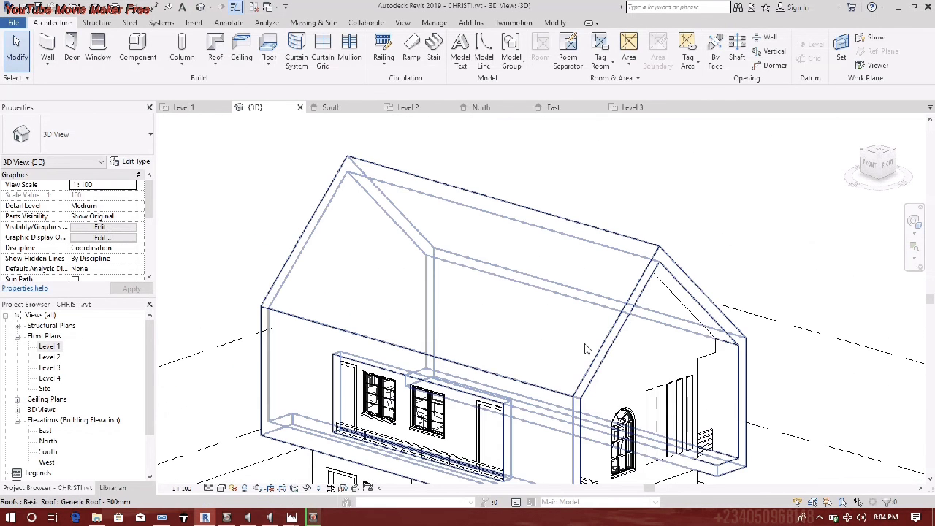
- Drag the extruded roof's end handle so the gable roof spans the full building length
scroll(696, 380, down, 3)
middle_drag(696, 380, 685, 317)
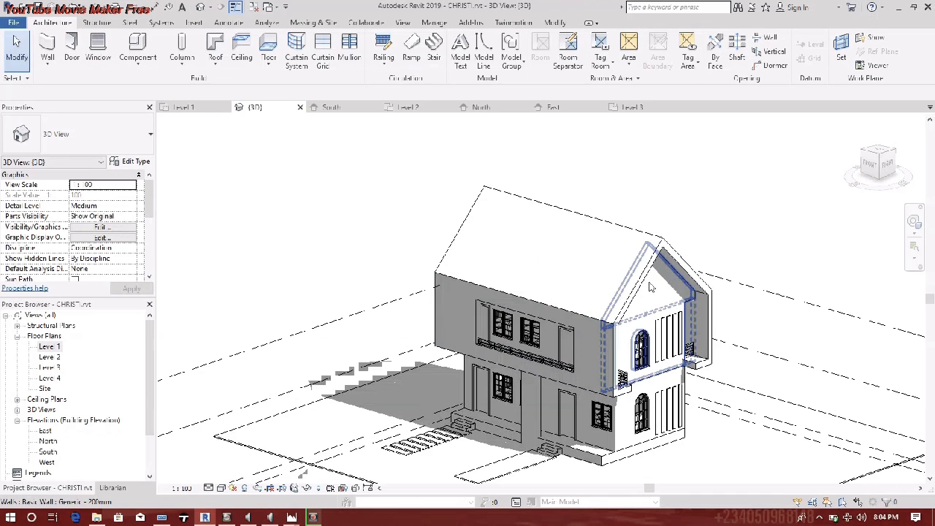
click(479, 265)
drag(479, 265, 572, 333)
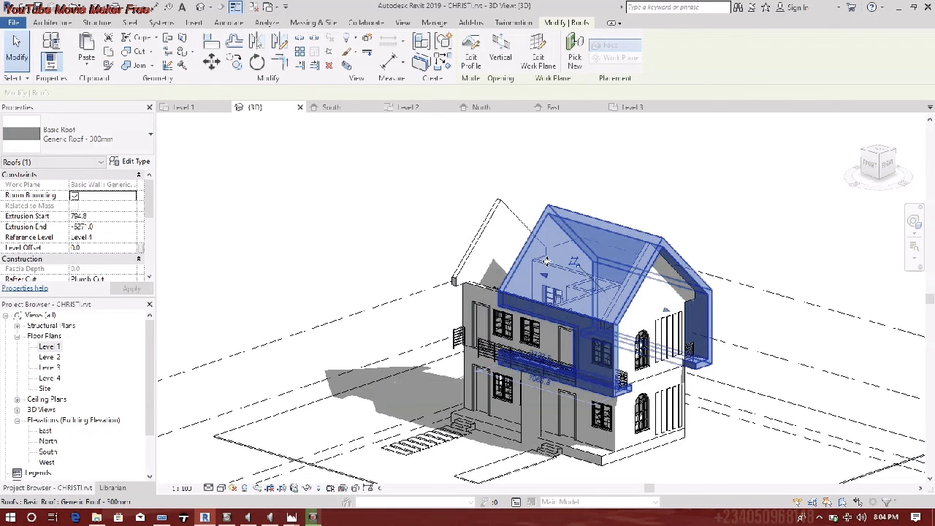
drag(555, 267, 432, 251)
key(Escape)
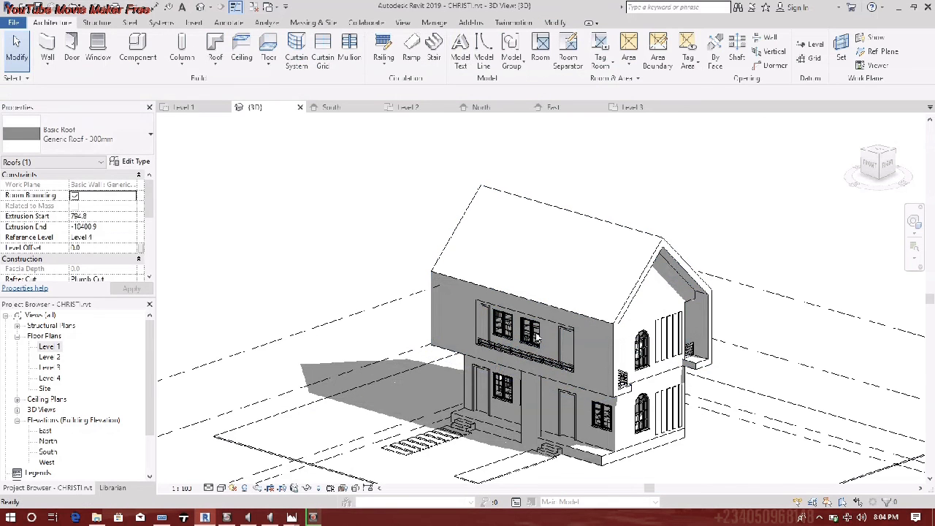
- Zoom out and recentre the view to frame the whole site and house
scroll(509, 356, down, 2)
middle_drag(511, 352, 510, 365)
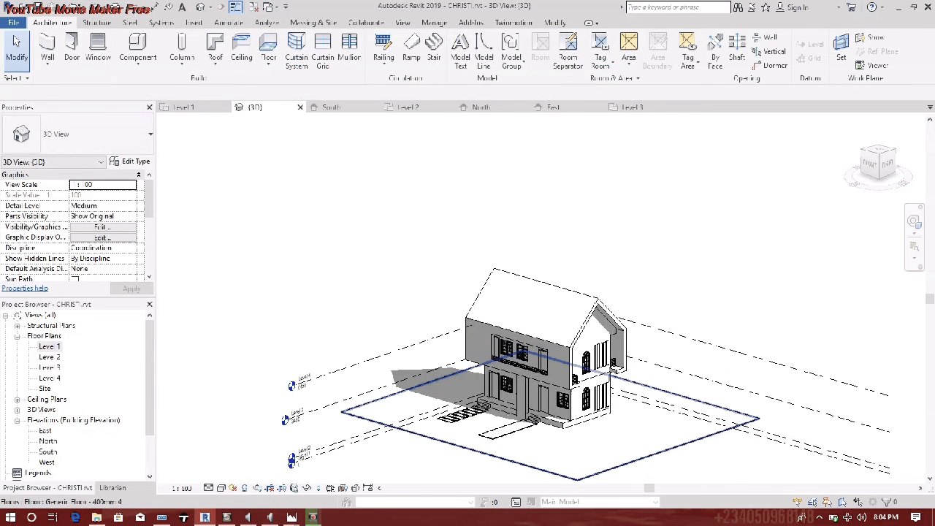
scroll(577, 398, up, 5)
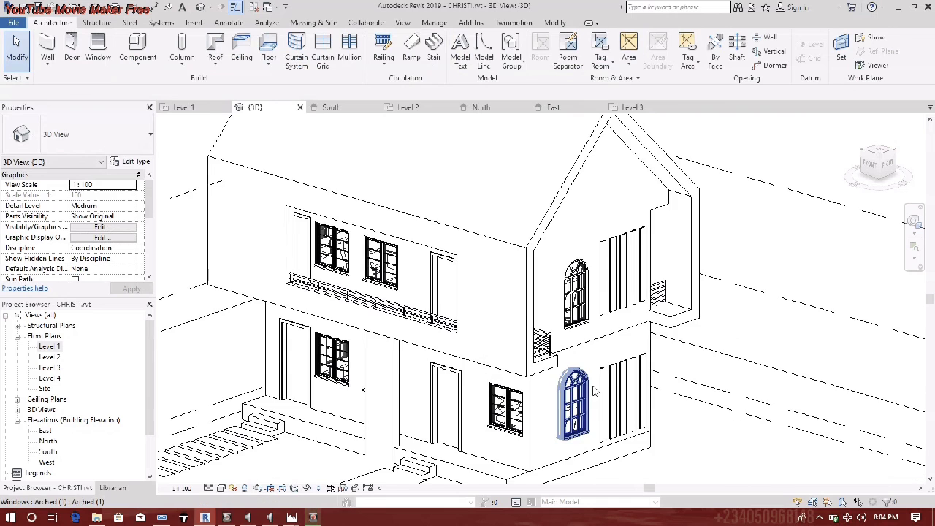
scroll(577, 394, down, 2)
middle_drag(577, 394, 602, 404)
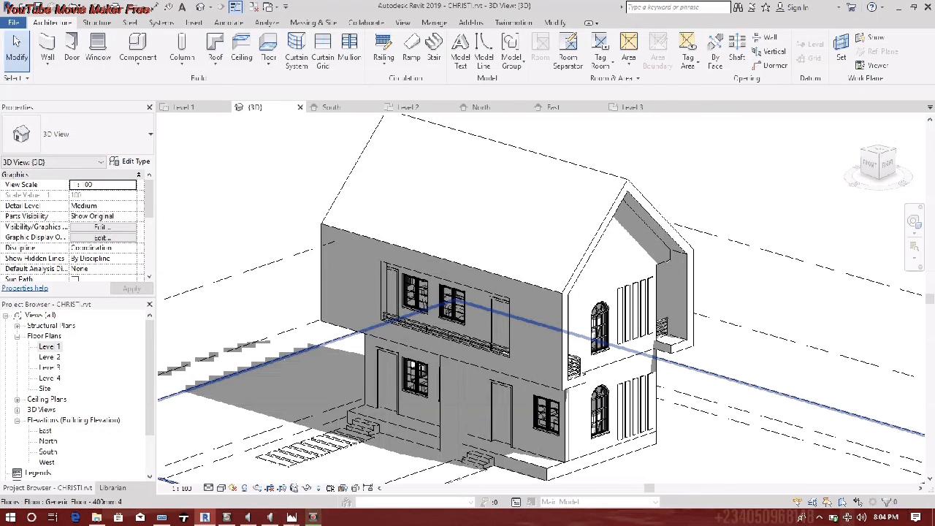
click(819, 518)
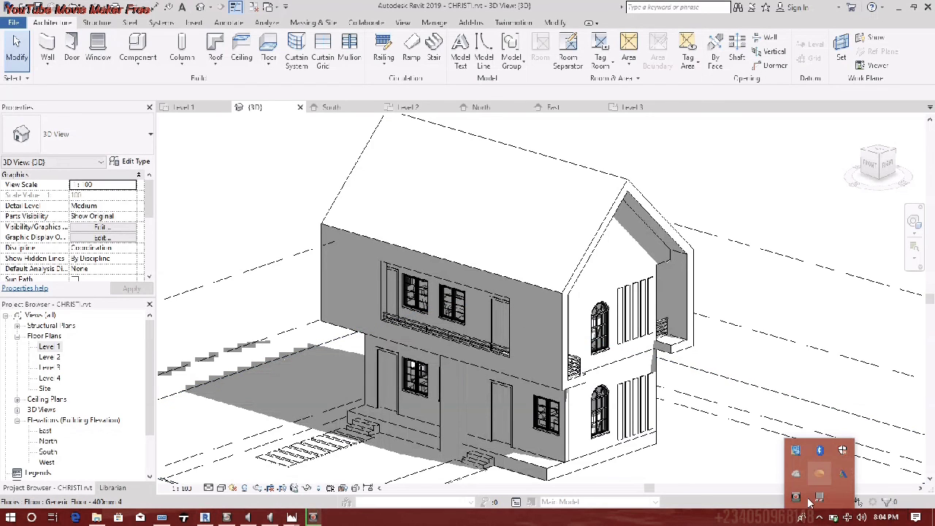